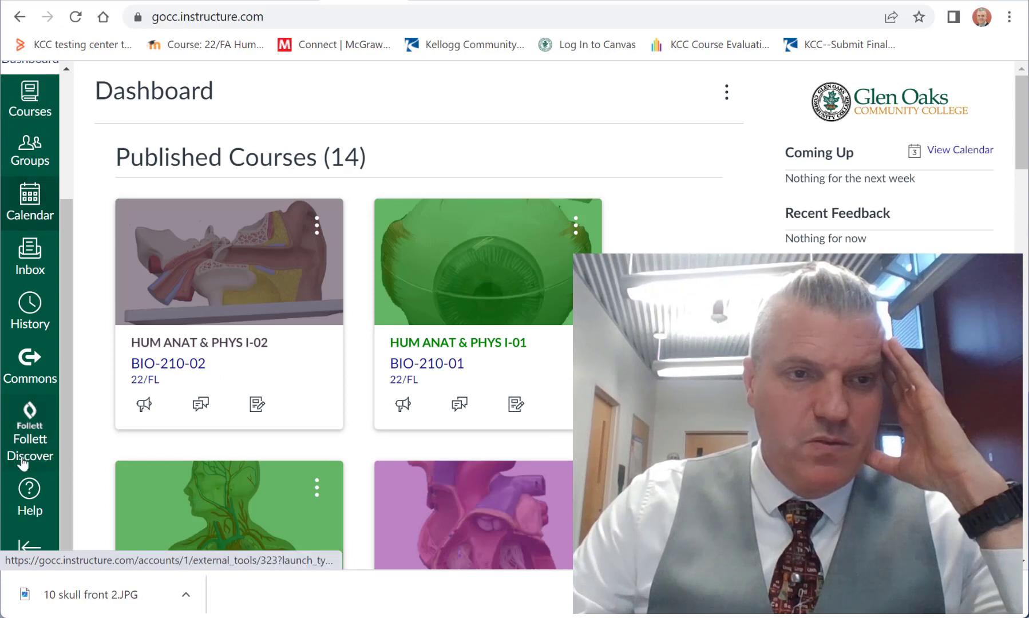
# Step: Open the Canvas Guides from the Help resources and search the community for "how to build a quiz in canas"
pyautogui.click(23, 492)
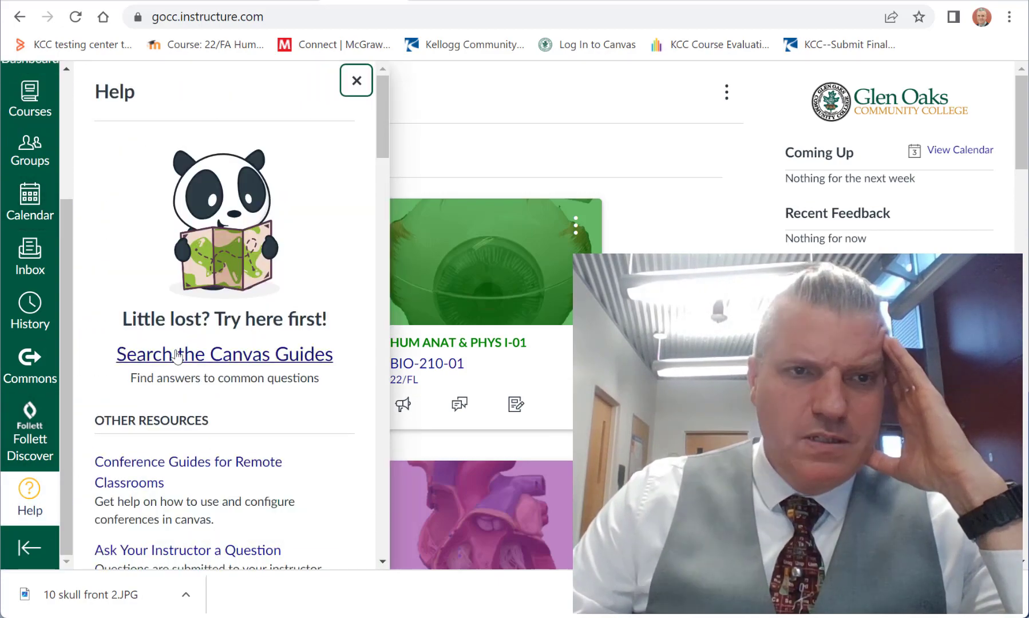
pyautogui.click(180, 355)
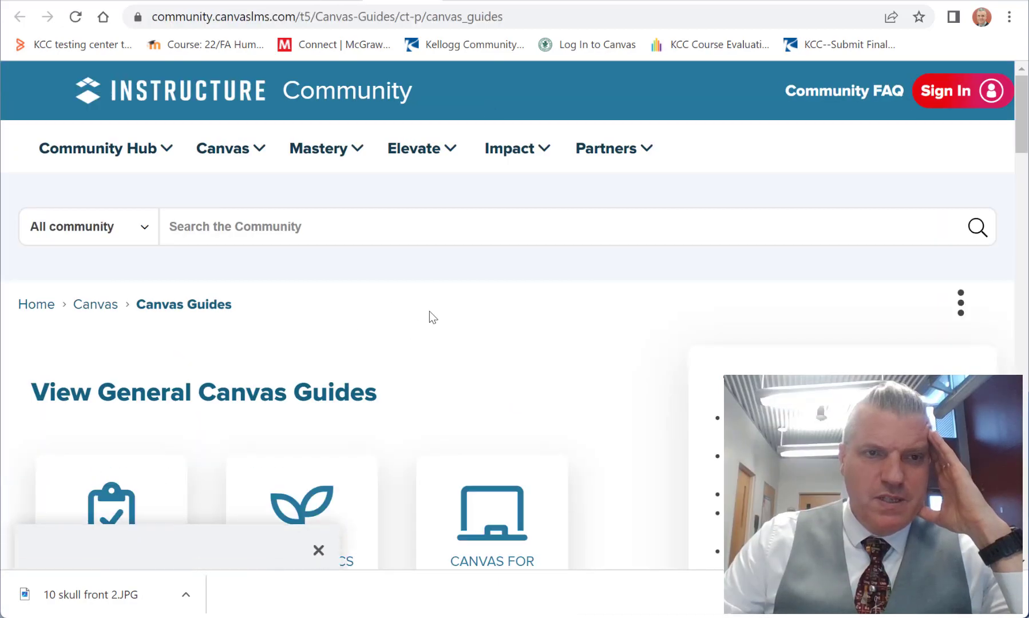
pyautogui.click(276, 222)
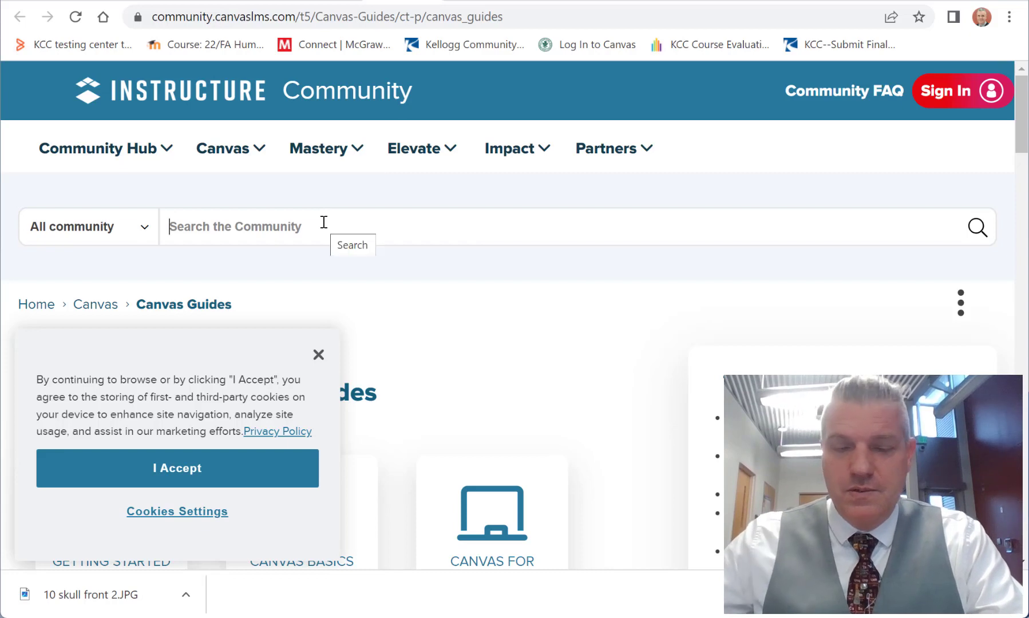
pyautogui.click(349, 227)
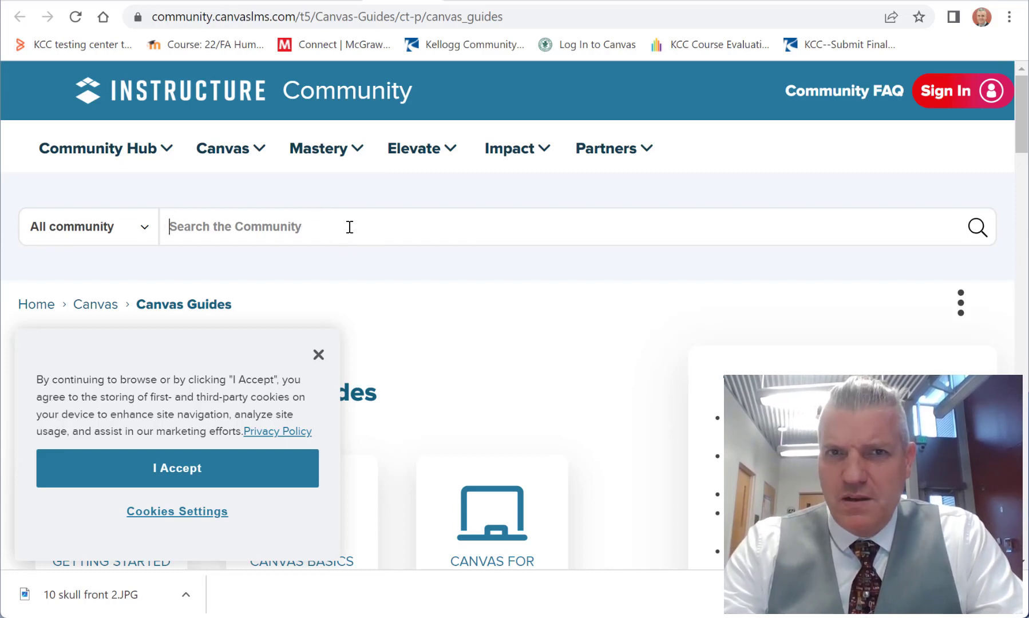
pyautogui.write('how ')
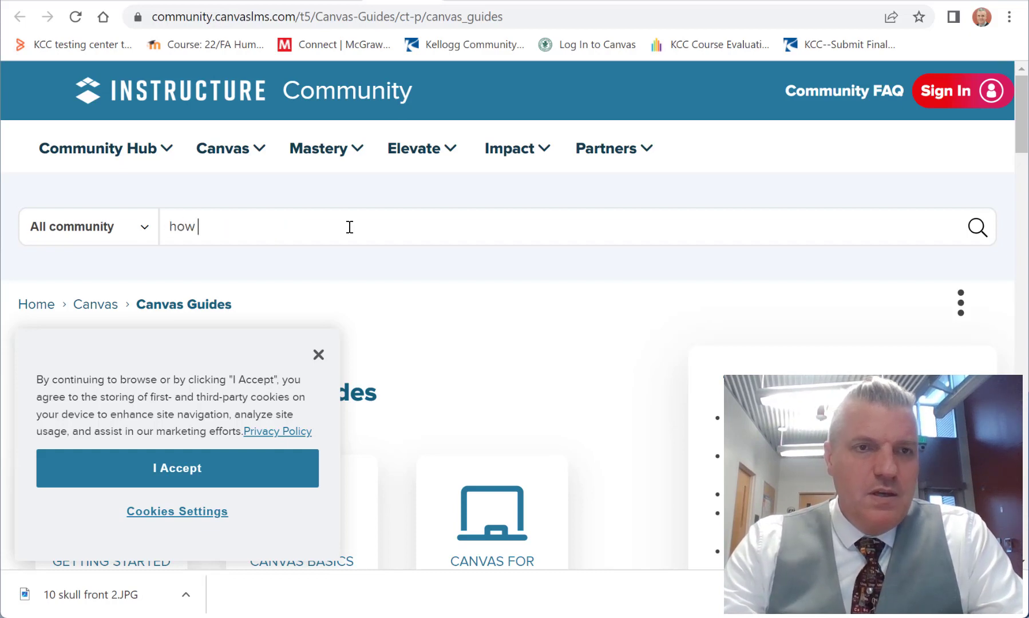
pyautogui.write('to build a quiz in canas')
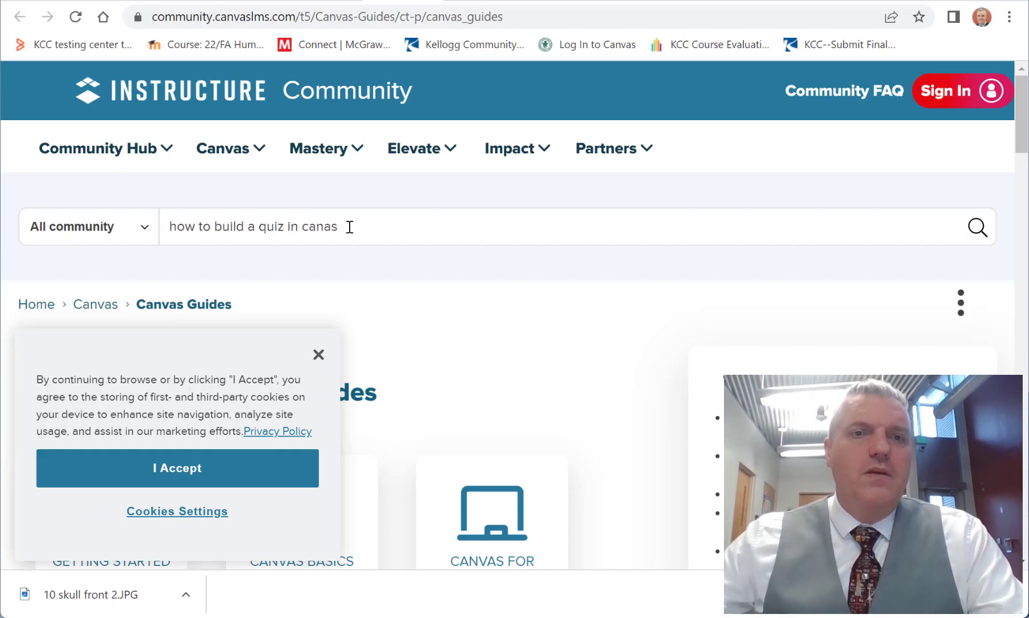
pyautogui.press('Return')
# Step: Shorten the community search to "how to build a quiz" and run it again
pyautogui.moveTo(299, 227); pyautogui.dragTo(372, 245)
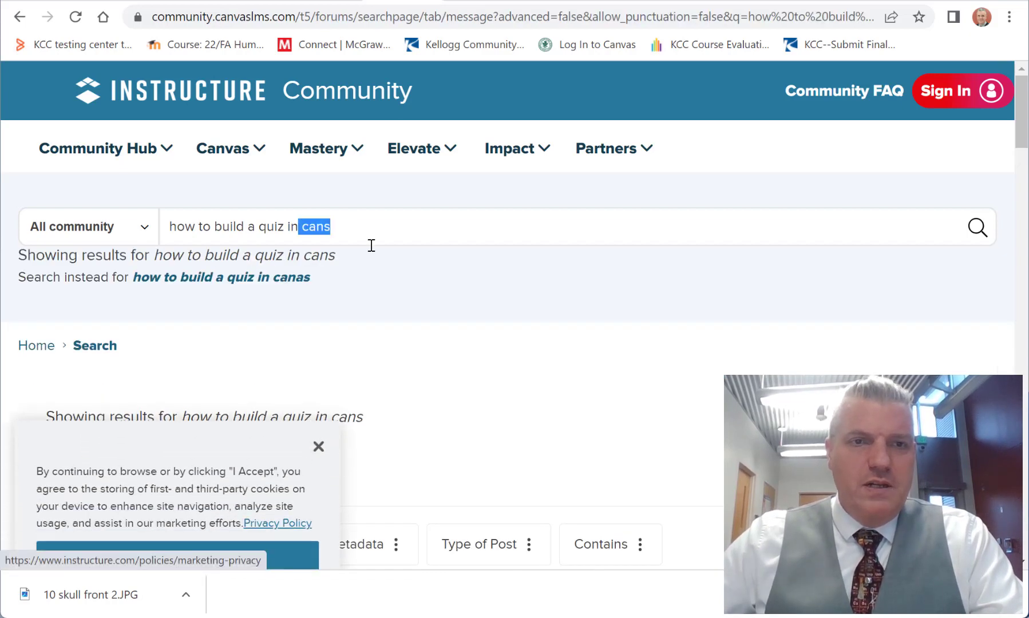
pyautogui.press('BackSpace')
pyautogui.press('BackSpace')
pyautogui.press('BackSpace')
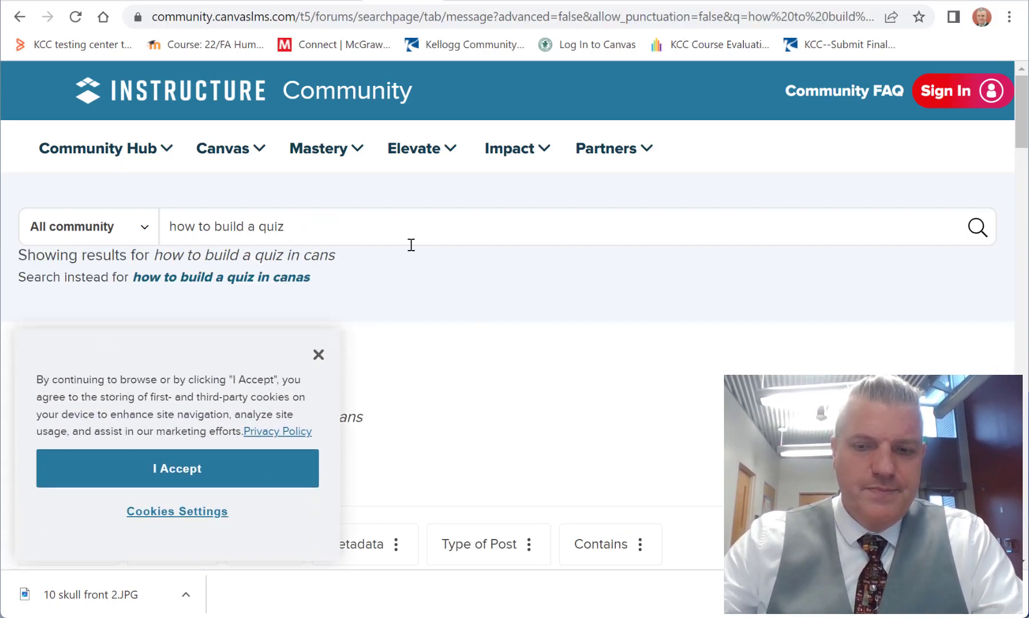
pyautogui.press('Return')
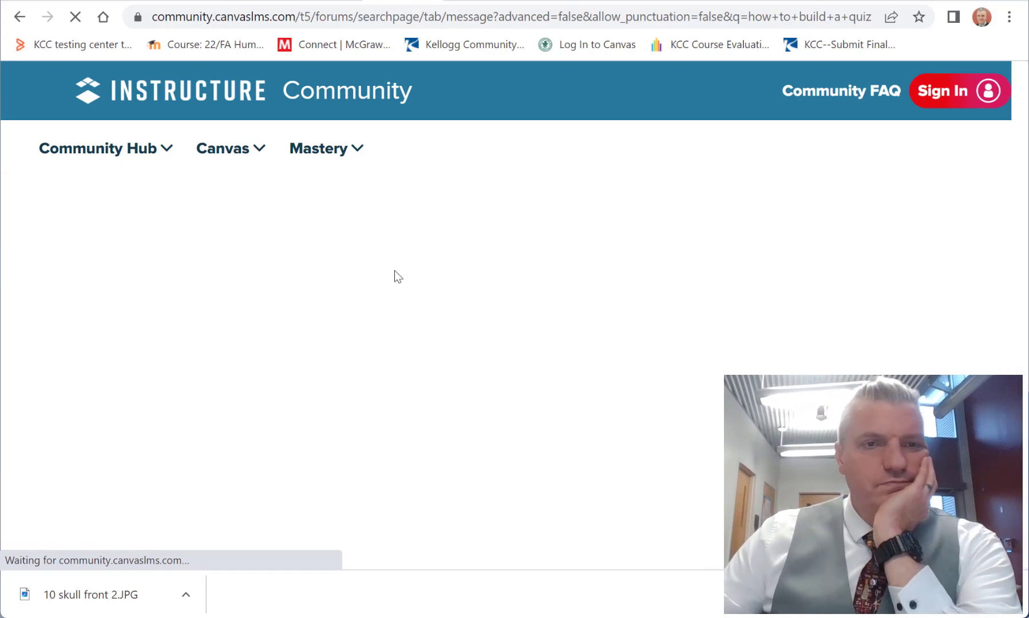
# Step: Open the guide "How do I create a quiz using New Quizzes?" from the search results
pyautogui.scroll(-6, 528, 351)
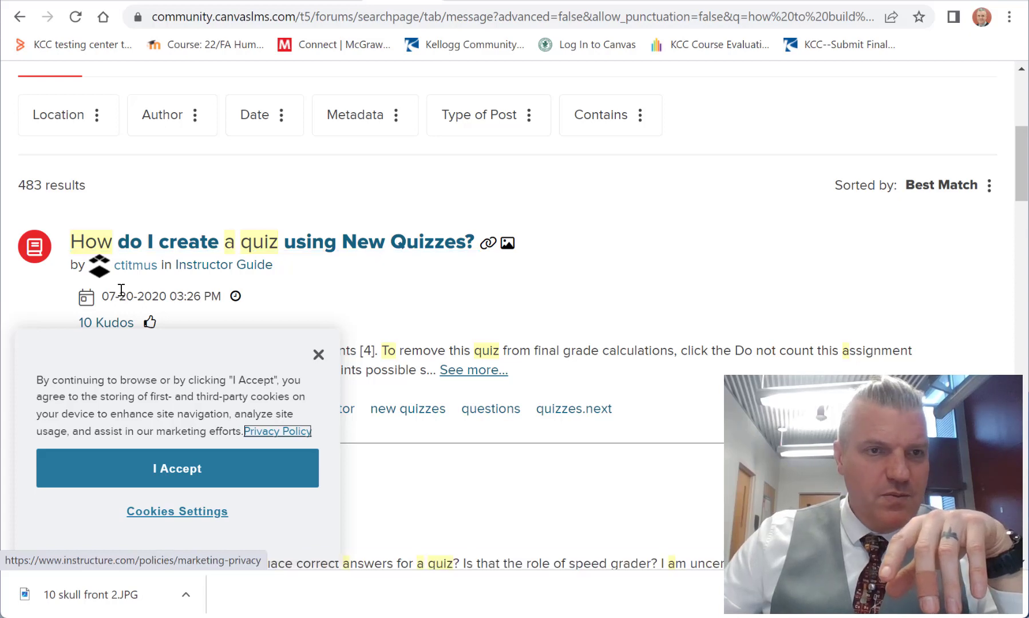
pyautogui.moveTo(120, 295); pyautogui.dragTo(137, 296)
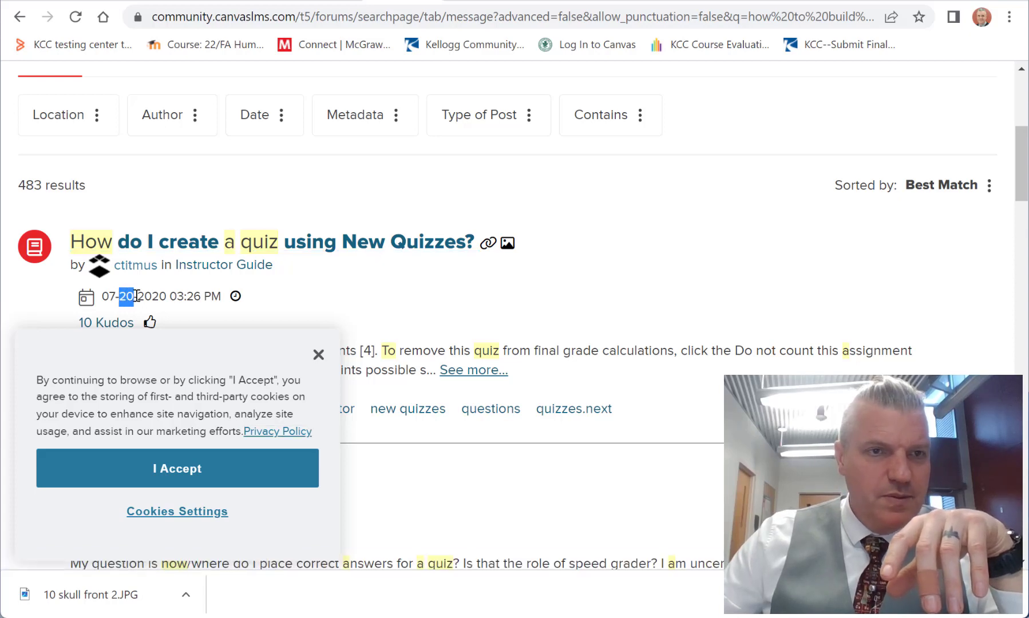
pyautogui.click(355, 256)
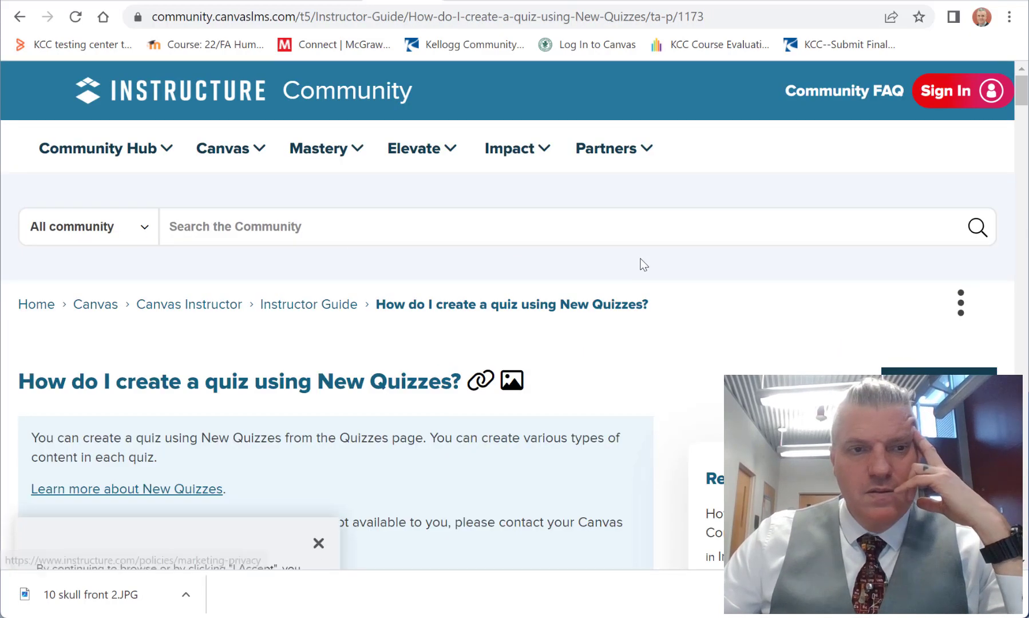
# Step: Dismiss the cookie notice and read through the guide's instructions for adding a quiz and editing its details
pyautogui.scroll(-8, 633, 268)
pyautogui.scroll(-2, 271, 272)
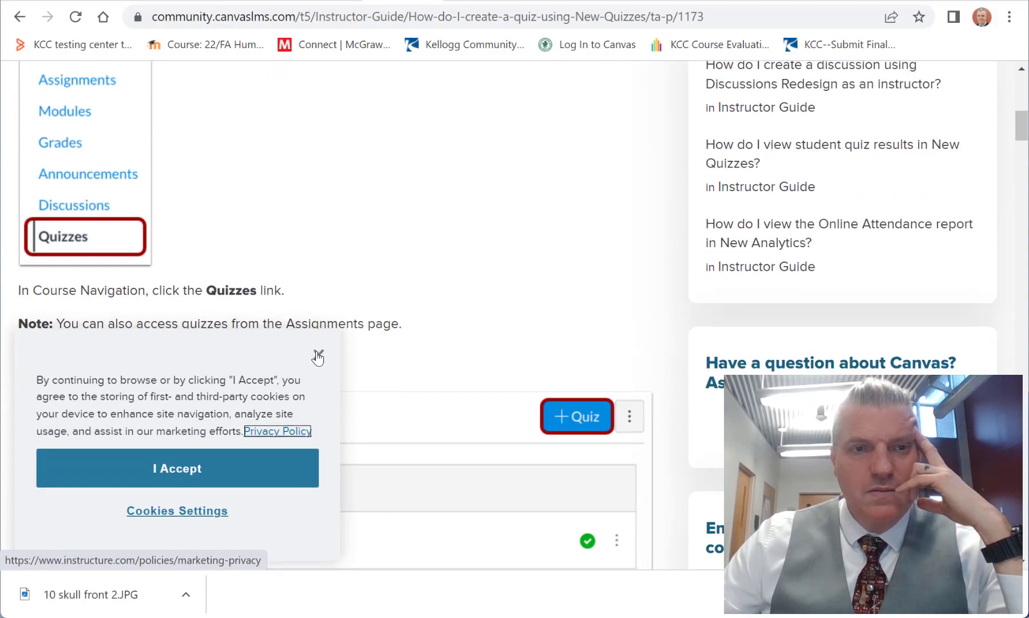
pyautogui.click(318, 353)
pyautogui.scroll(-10, 301, 256)
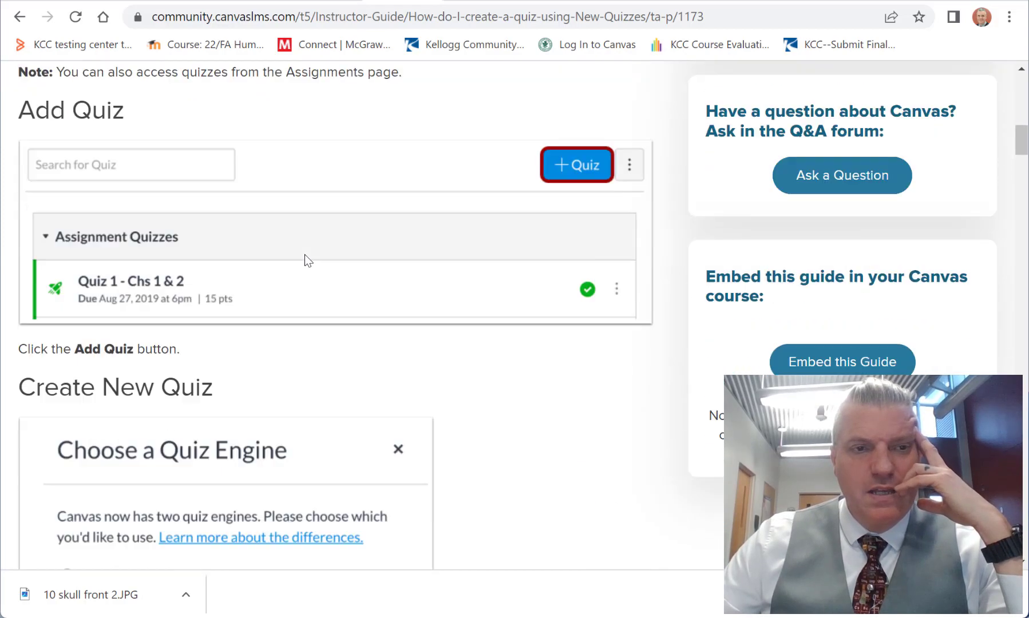
pyautogui.scroll(-3, 110, 259)
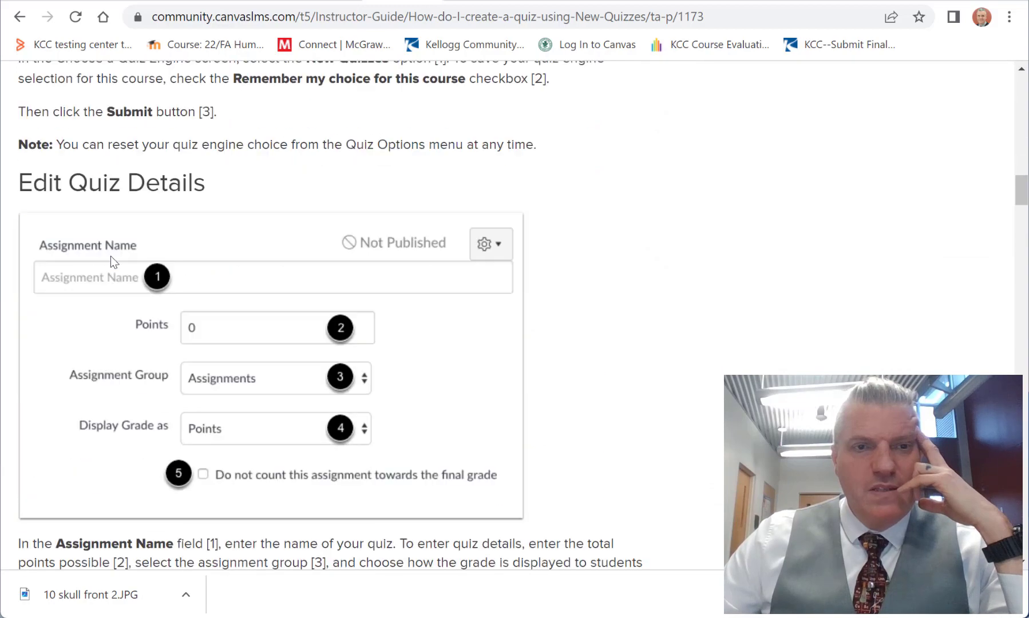
pyautogui.scroll(20, 200, 241)
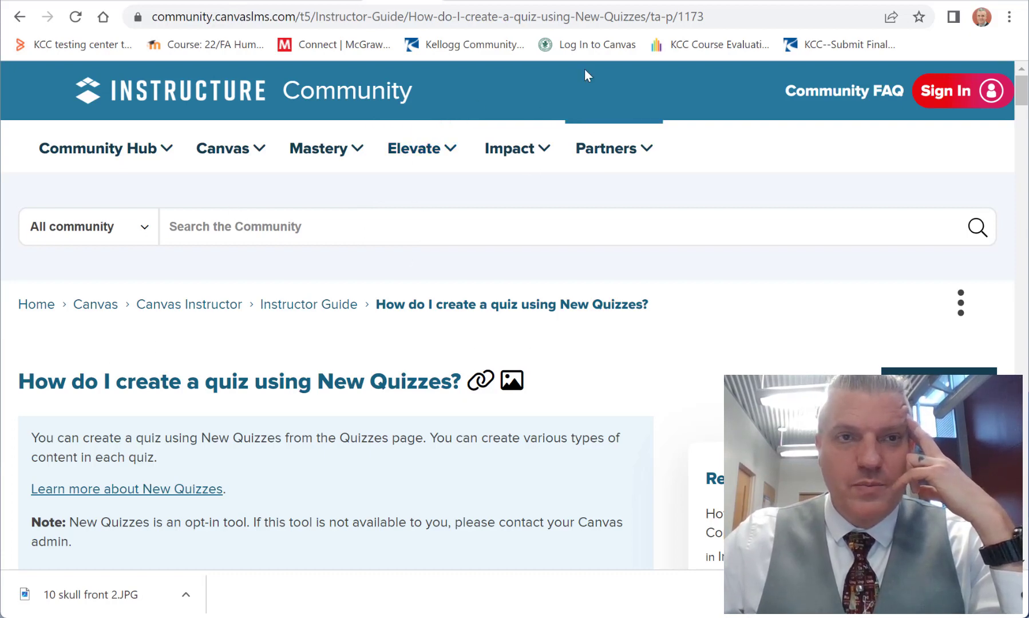
# Step: Return to the Canvas dashboard, close the Help resources and look over the published courses
pyautogui.click(343, 1)
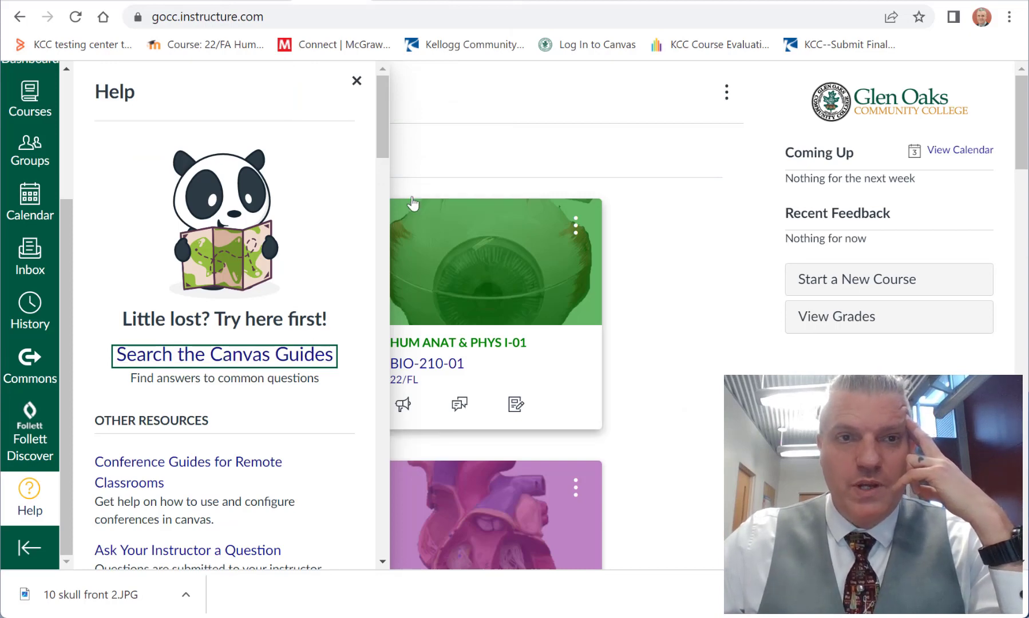
pyautogui.click(697, 186)
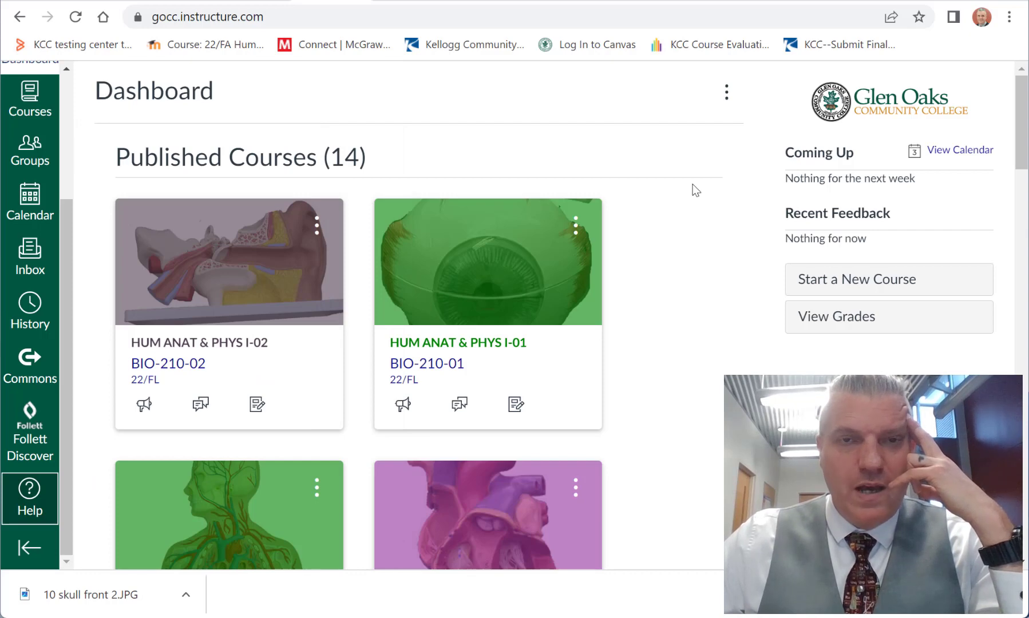
pyautogui.scroll(-2, 697, 179)
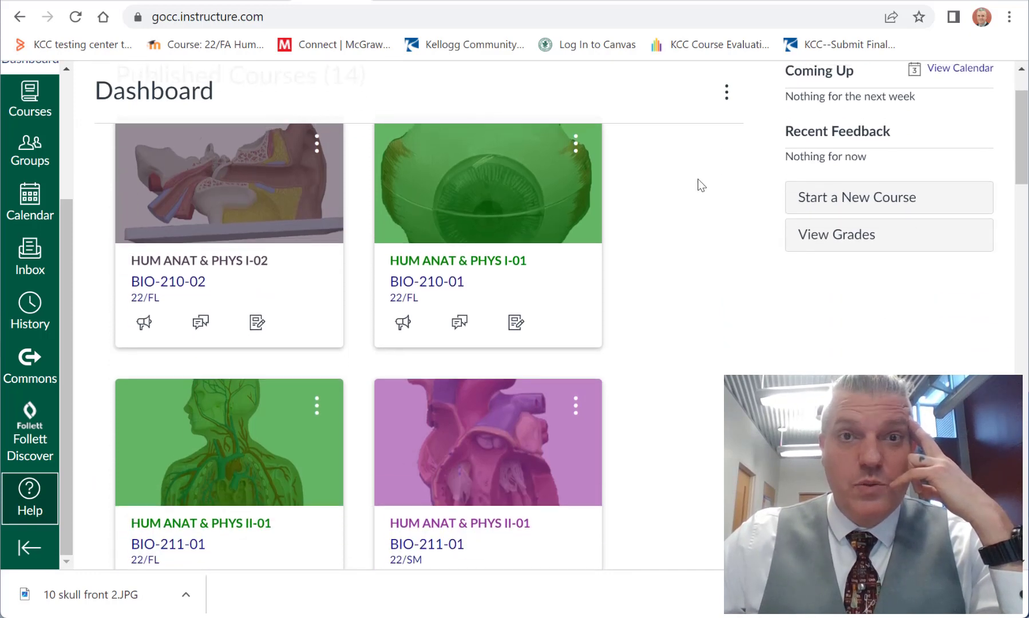
pyautogui.scroll(2, 698, 179)
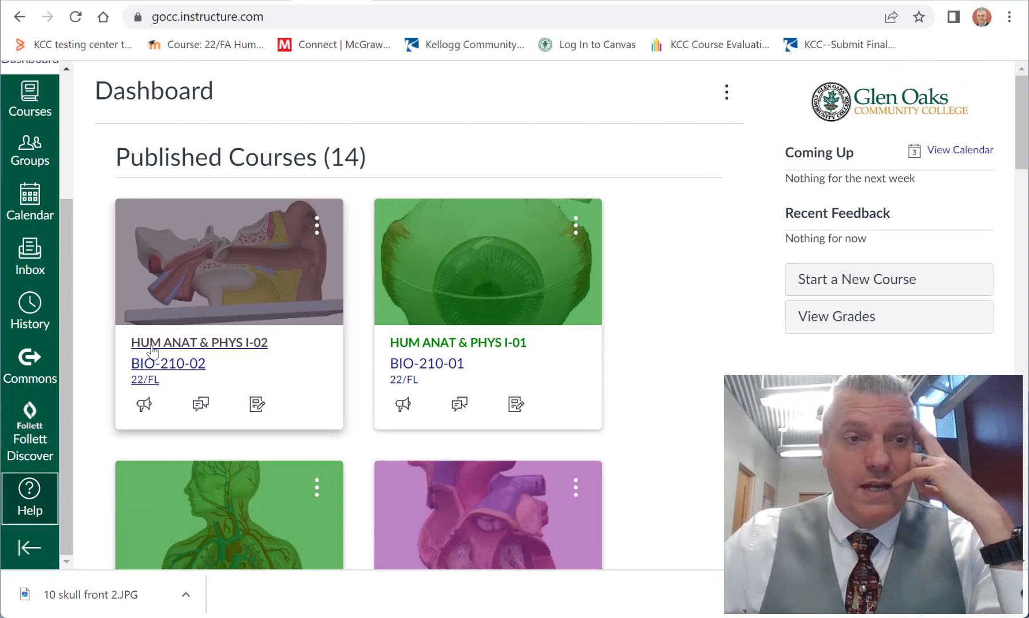
# Step: Reopen Help, review the support contacts, training resources and release notes, and close it again
pyautogui.click(24, 514)
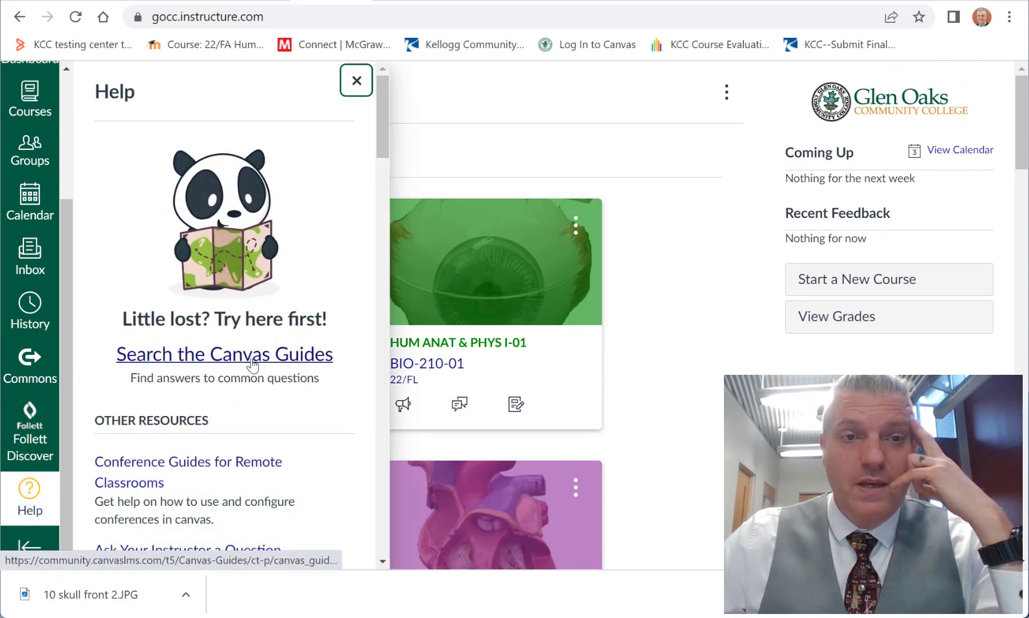
pyautogui.scroll(-8, 272, 377)
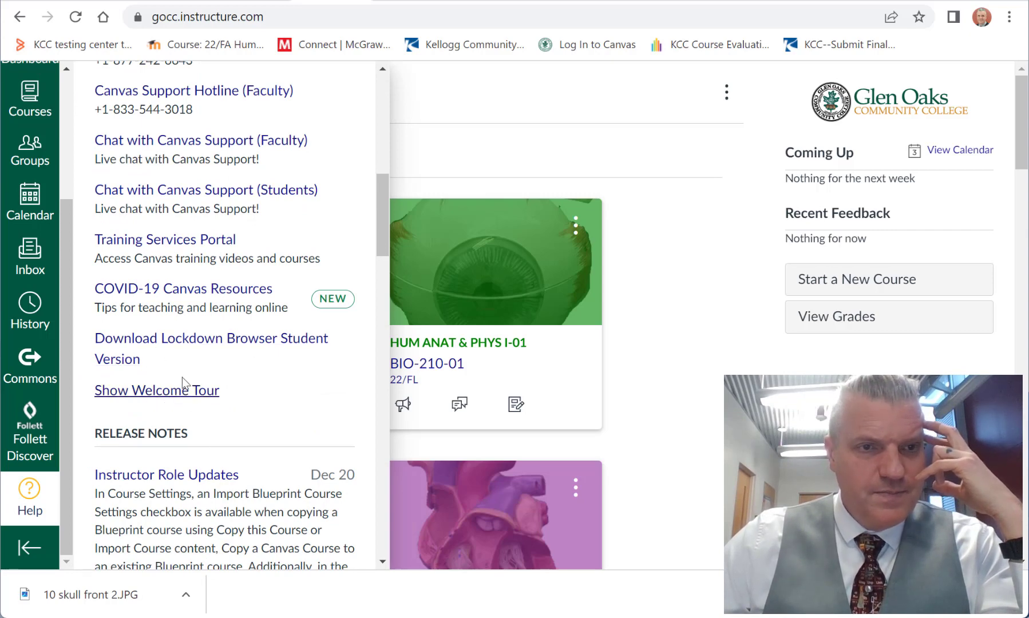
pyautogui.scroll(2, 179, 285)
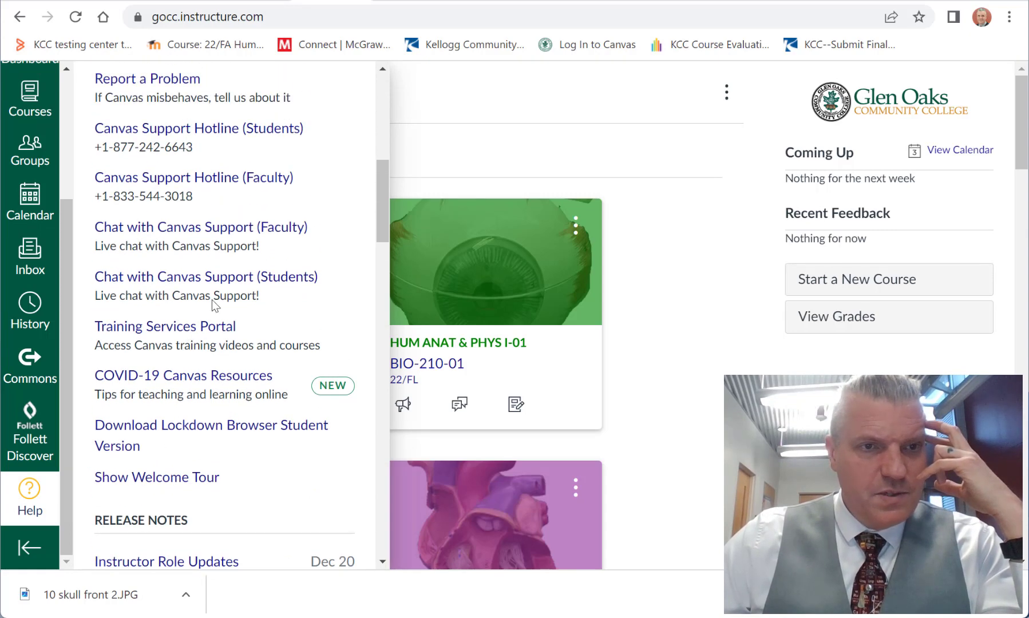
pyautogui.scroll(-20, 199, 364)
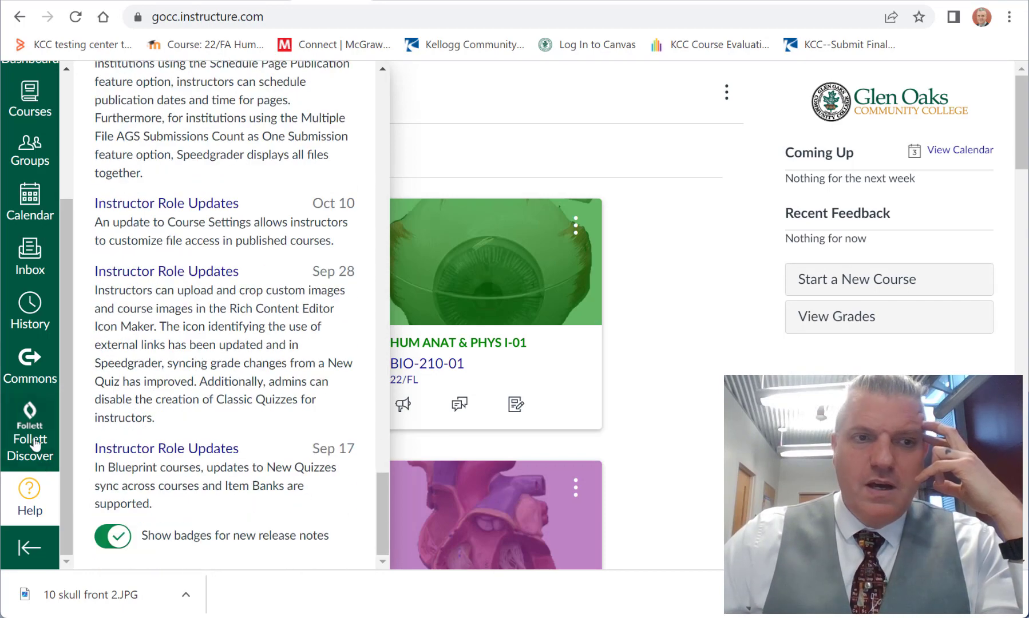
pyautogui.click(21, 510)
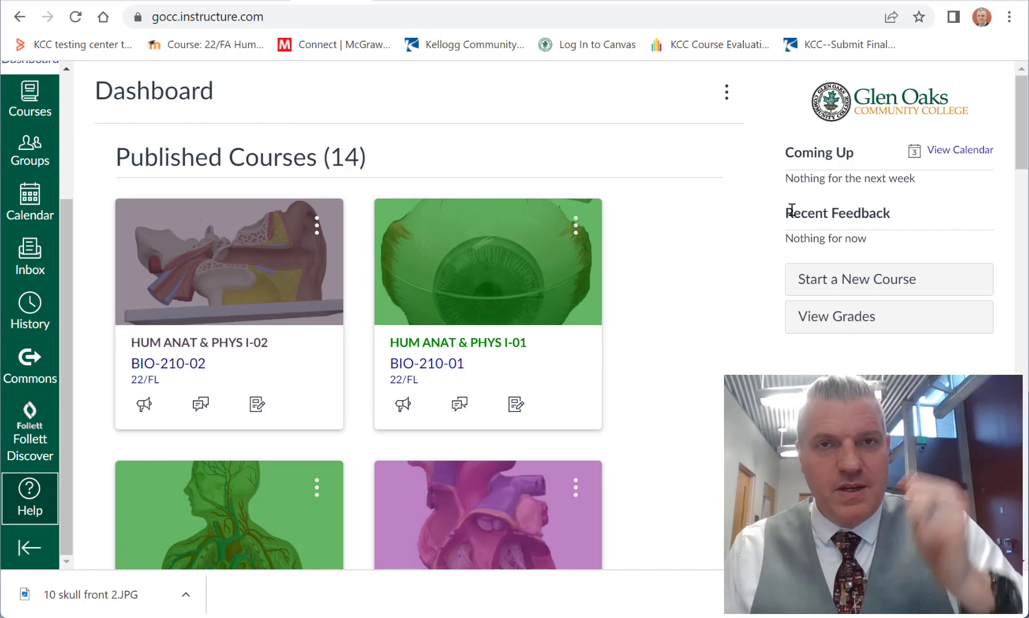
pyautogui.scroll(-2, 721, 263)
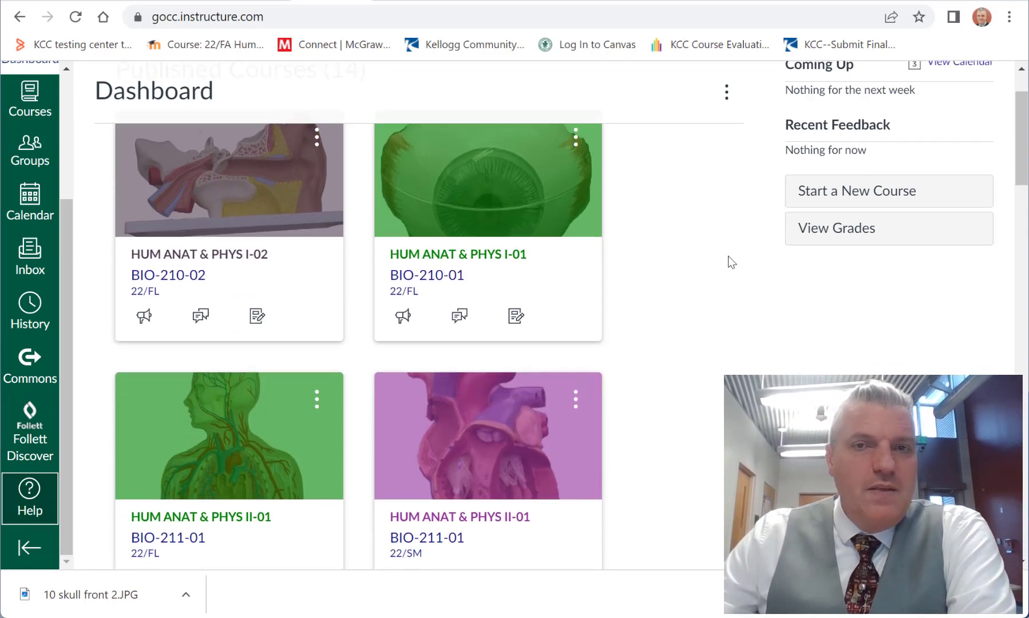
pyautogui.scroll(-3, 728, 256)
pyautogui.scroll(5, 736, 268)
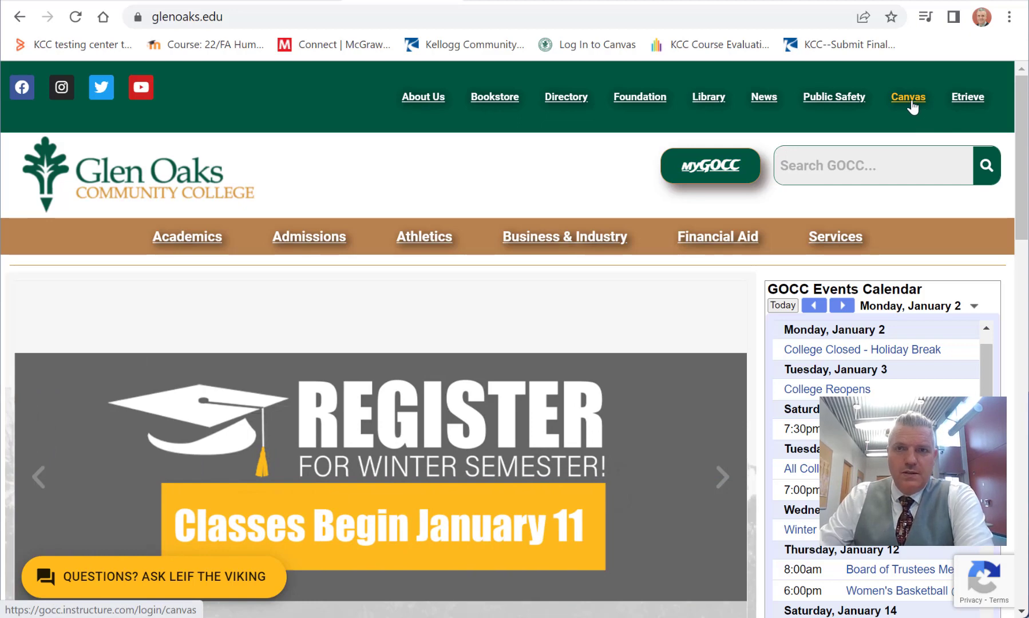
# Step: Open the Canvas login page from the Glen Oaks Community College website
pyautogui.click(912, 99)
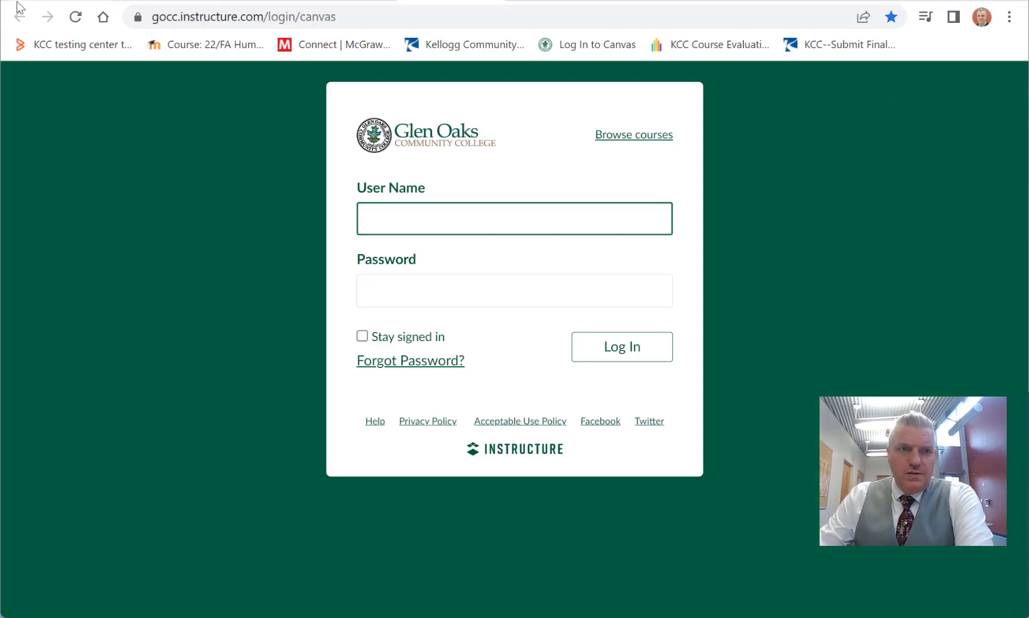
pyautogui.click(504, 220)
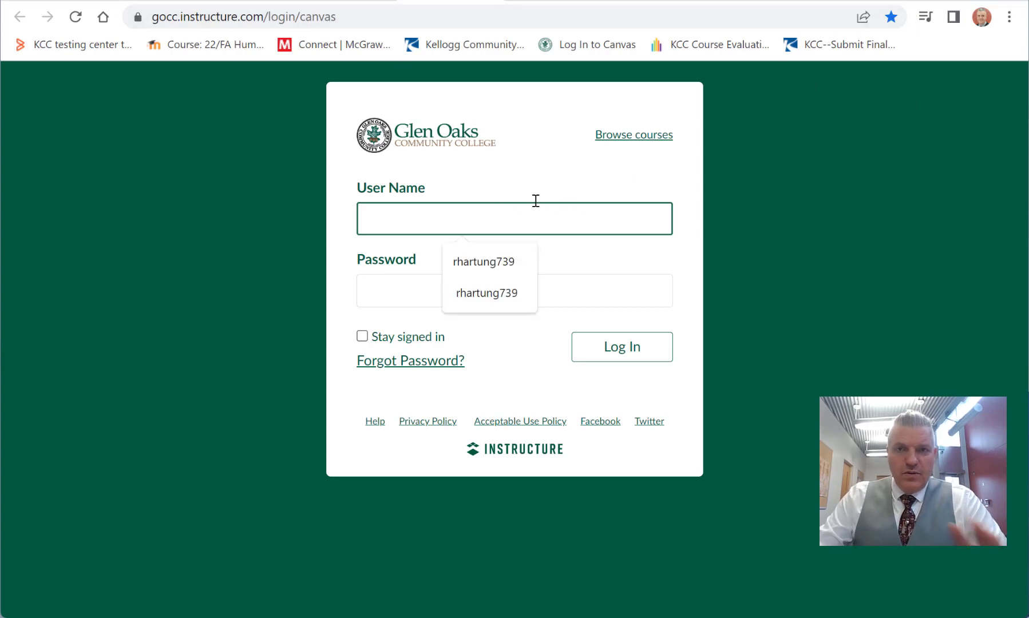
pyautogui.rightClick(945, 46)
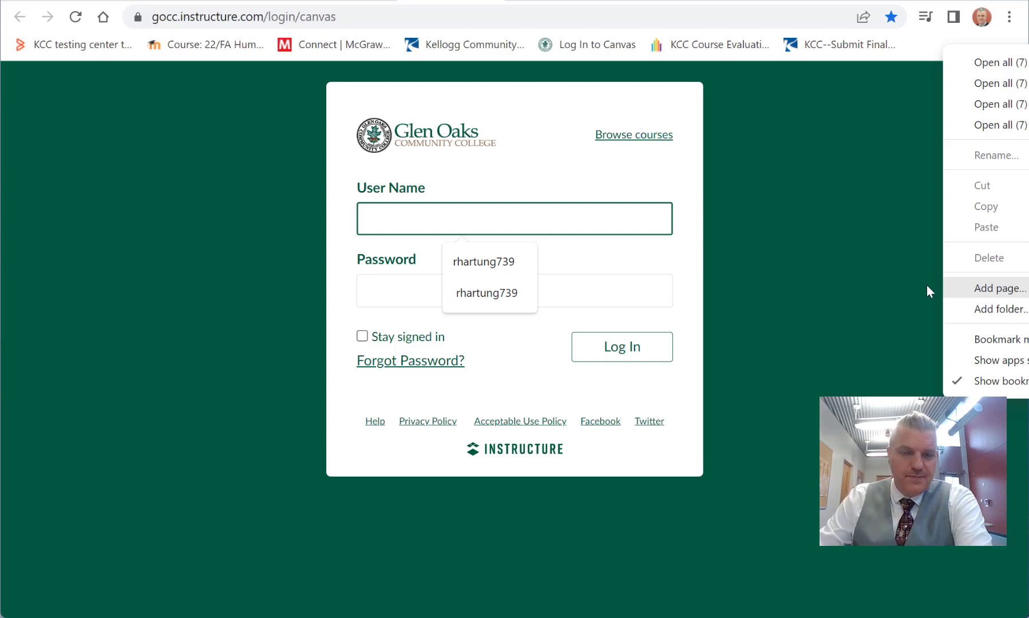
pyautogui.click(842, 275)
# Step: Try to log in to Canvas by entering the account's user name and password
pyautogui.click(471, 225)
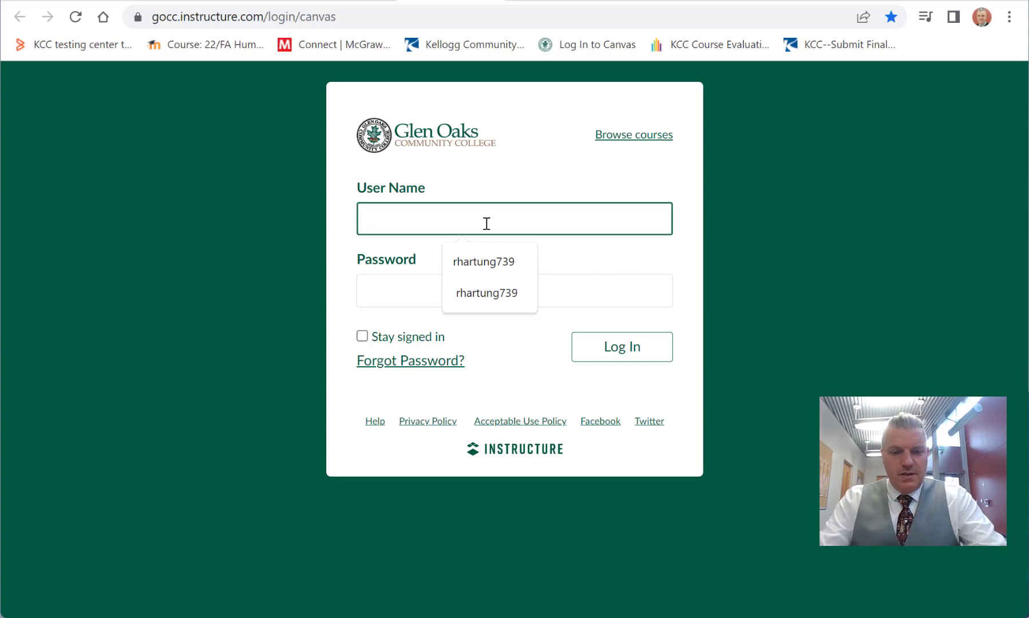
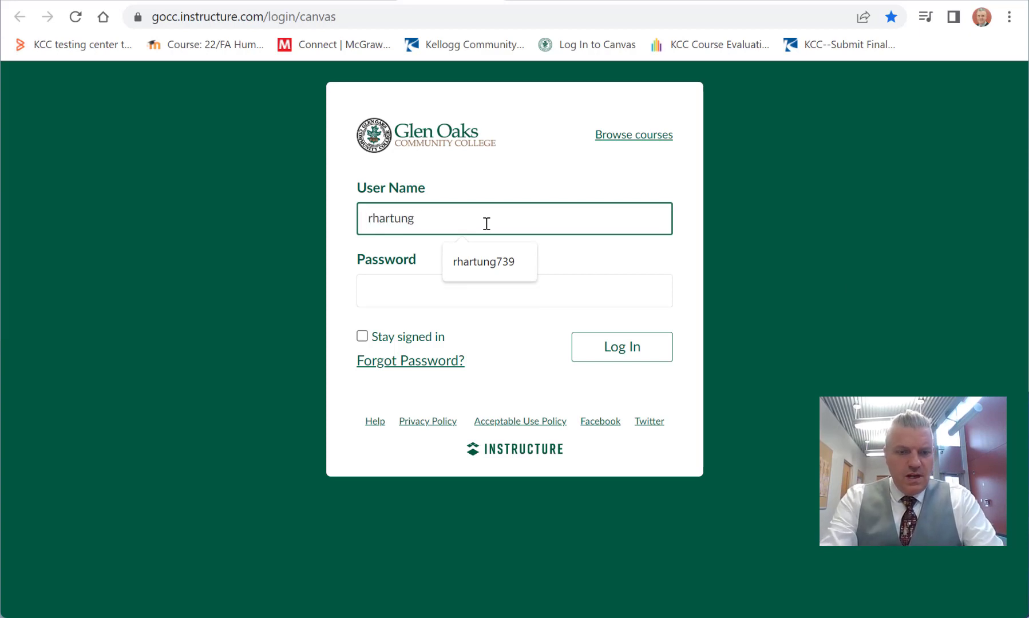
pyautogui.press('Tab')
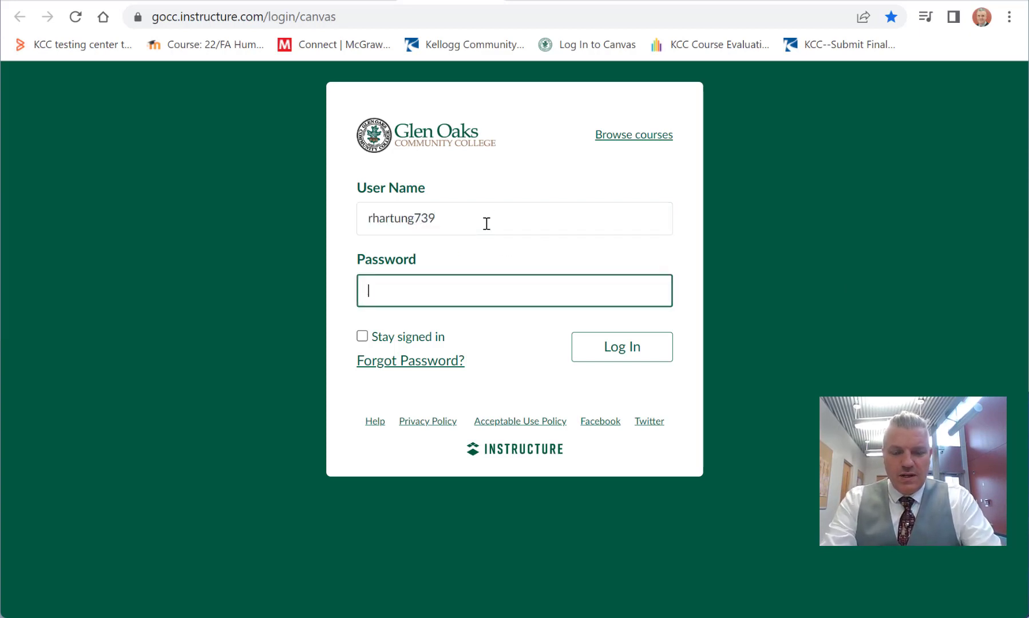
pyautogui.write('••••')
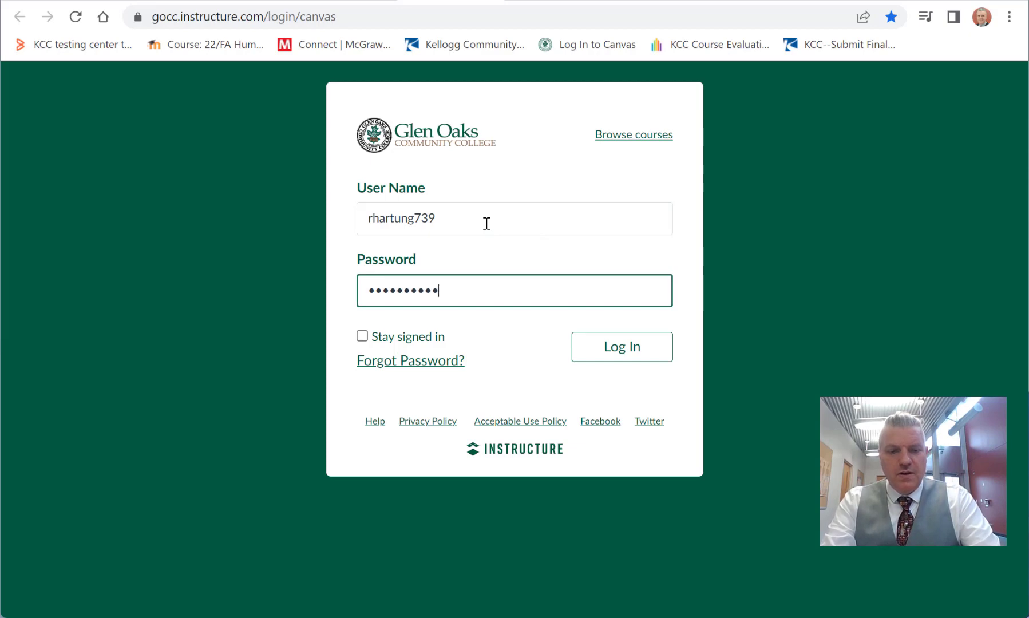
pyautogui.write('••••••••')
pyautogui.press('Return')
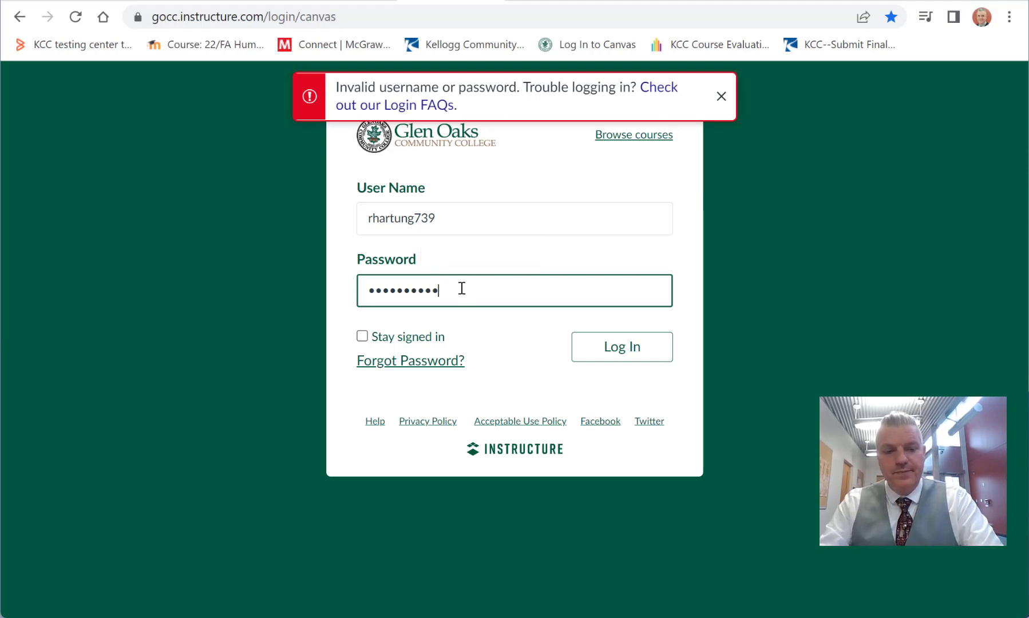
# Step: Log in to Canvas with the account's user name and password, and look over the published and unpublished courses on the dashboard
pyautogui.press('Return')
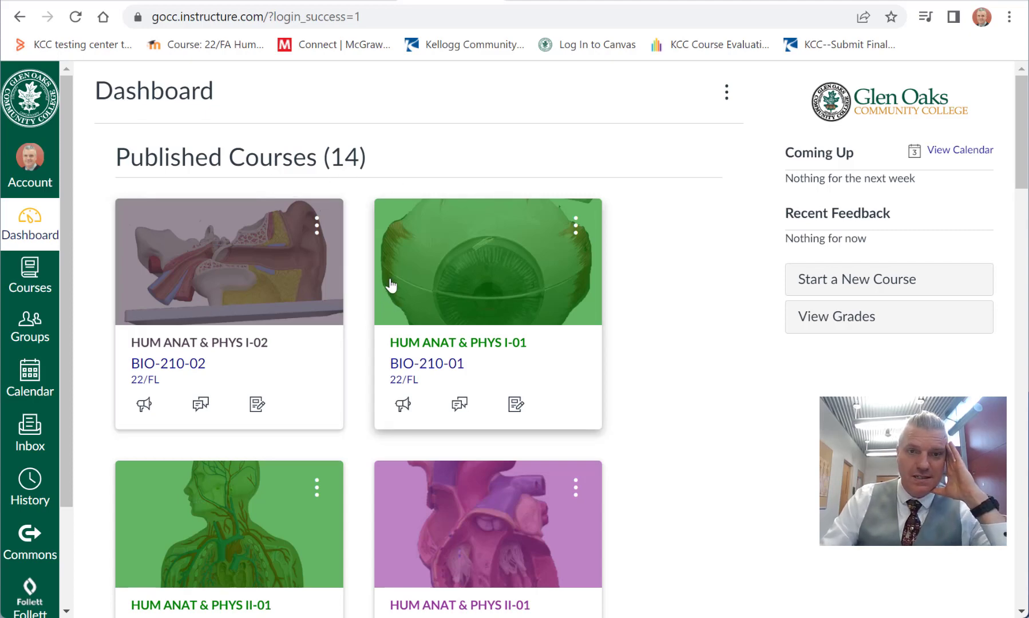
pyautogui.scroll(-12, 394, 272)
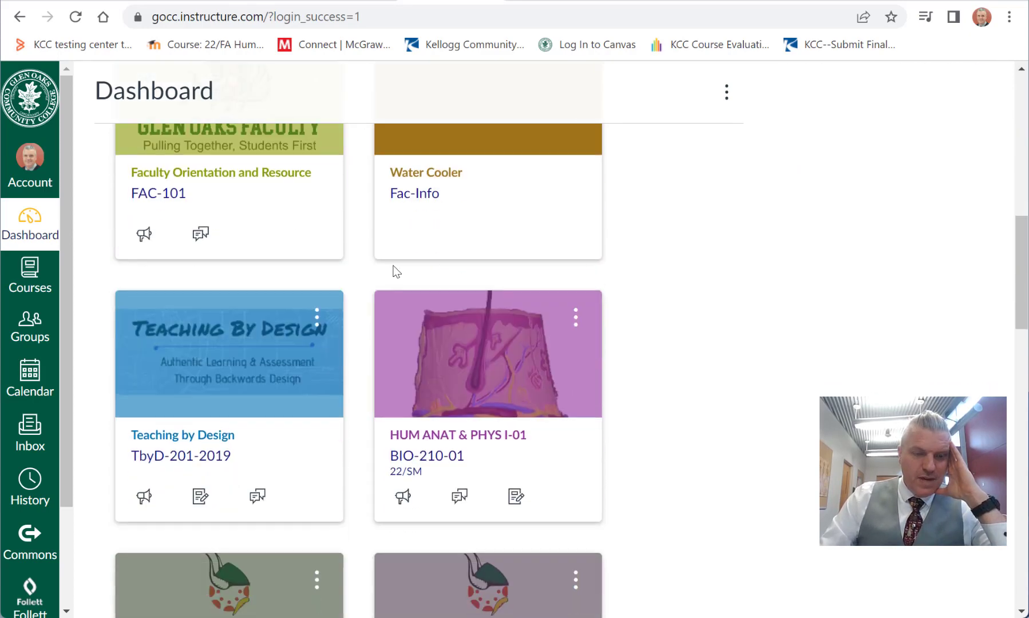
pyautogui.scroll(12, 394, 274)
pyautogui.scroll(-13, 394, 274)
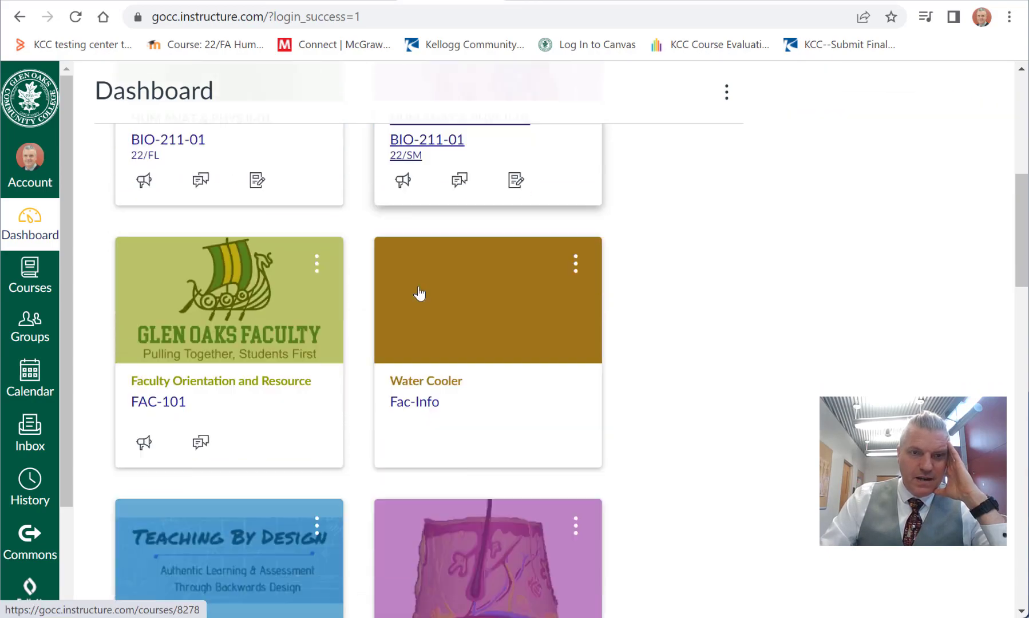
pyautogui.scroll(-15, 419, 293)
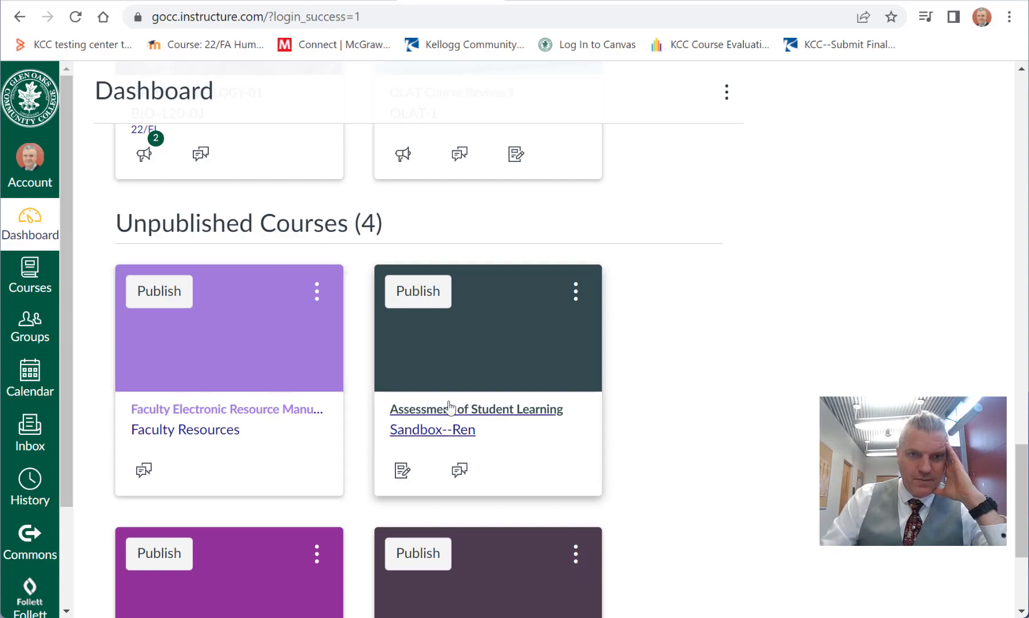
pyautogui.scroll(15, 449, 408)
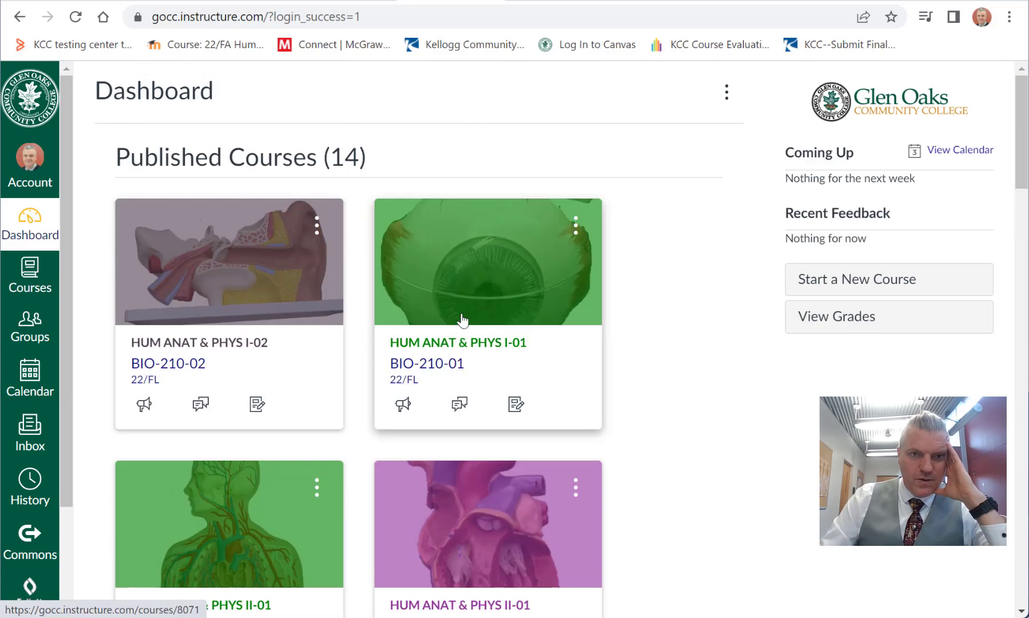
# Step: Open the unpublished 23/WN course BIO-210-01 and go to the Navigation section of its settings
pyautogui.scroll(-15, 657, 354)
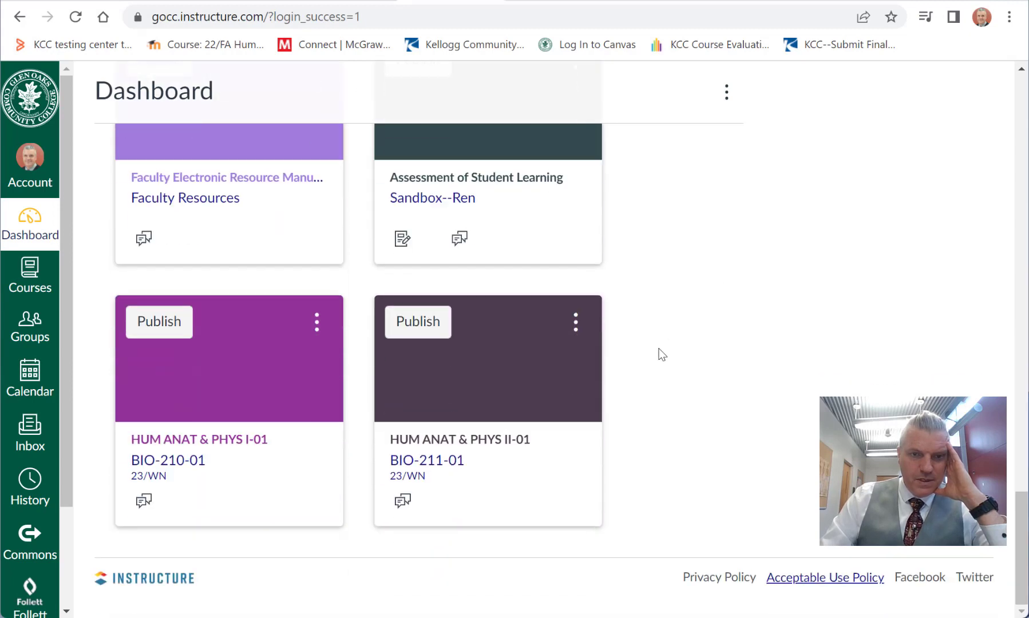
pyautogui.click(214, 443)
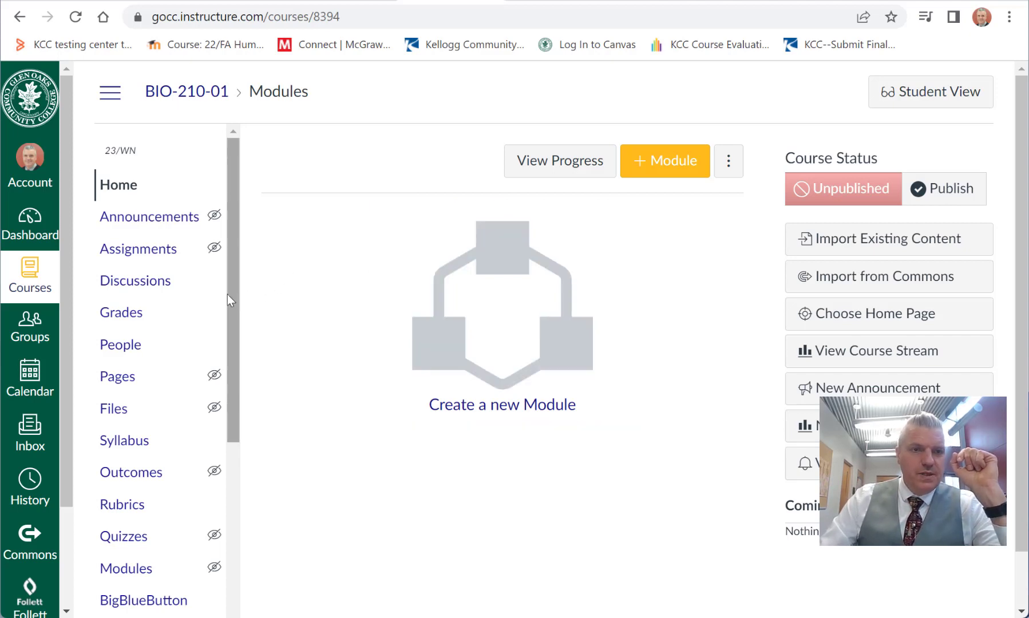
pyautogui.moveTo(232, 293); pyautogui.dragTo(239, 490)
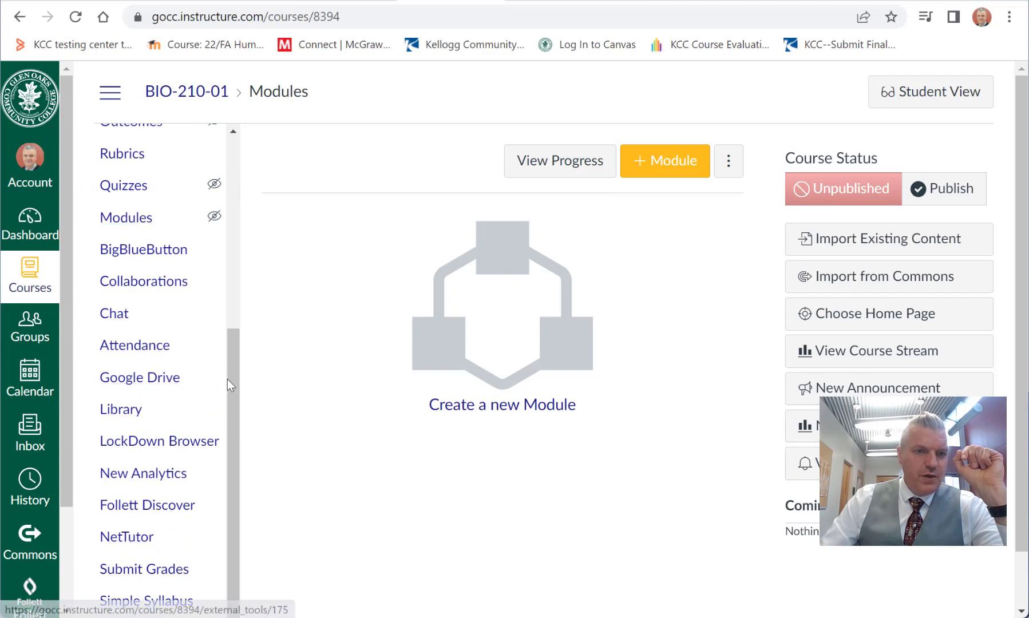
pyautogui.moveTo(228, 379); pyautogui.dragTo(237, 422)
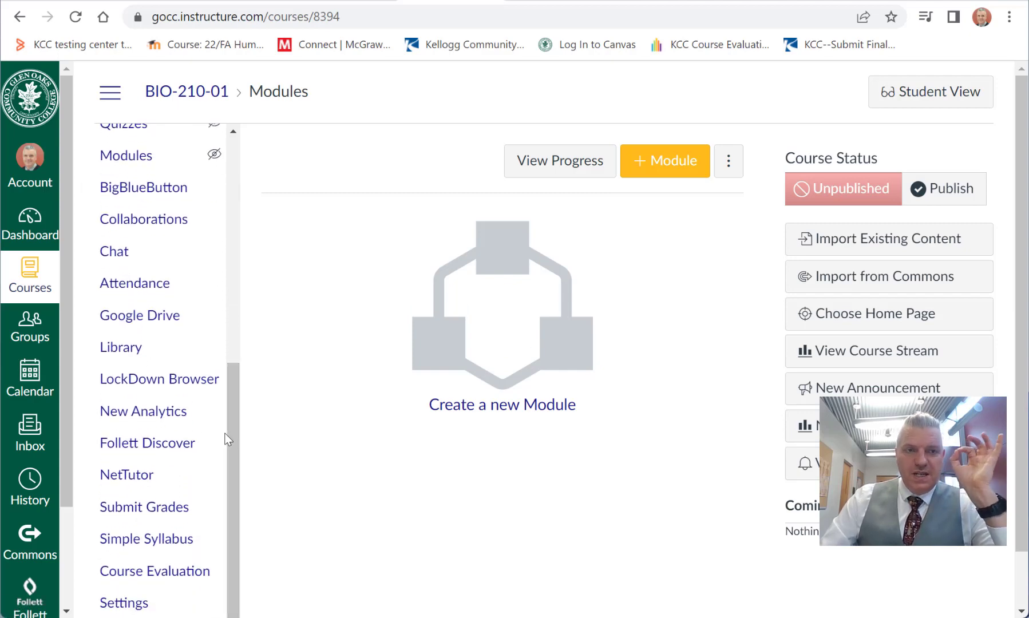
pyautogui.click(122, 603)
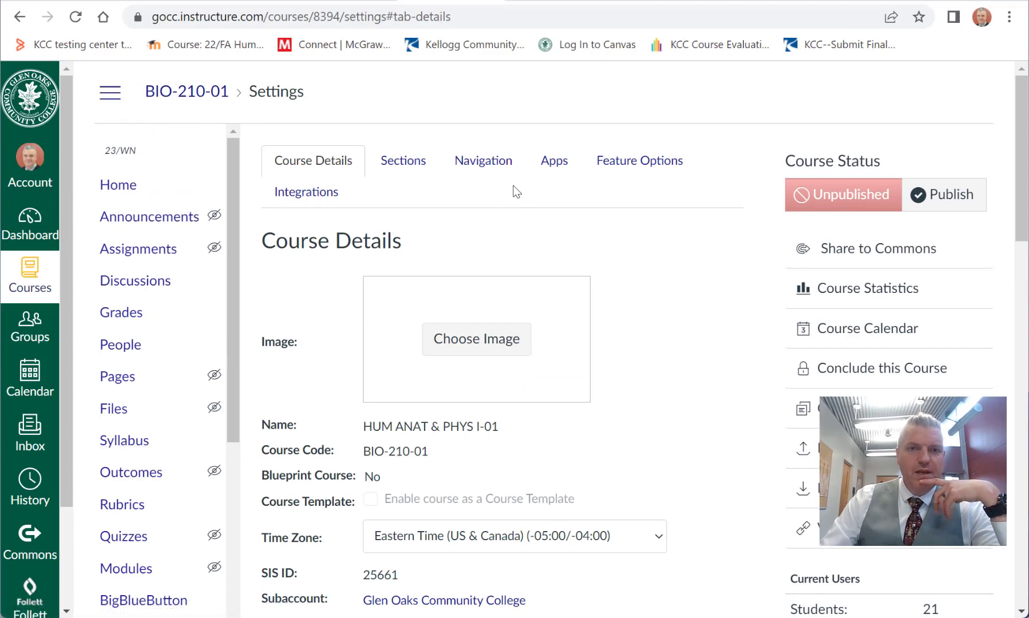
pyautogui.click(499, 169)
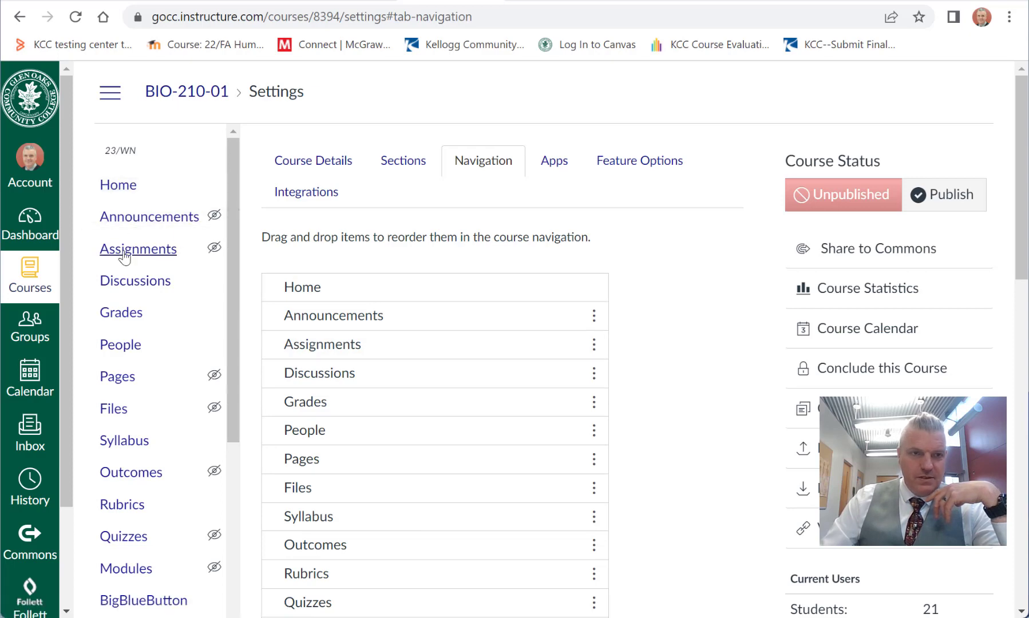
# Step: Examine which navigation items are available to students and which are hidden, comparing them with the course menu
pyautogui.scroll(-4, 500, 358)
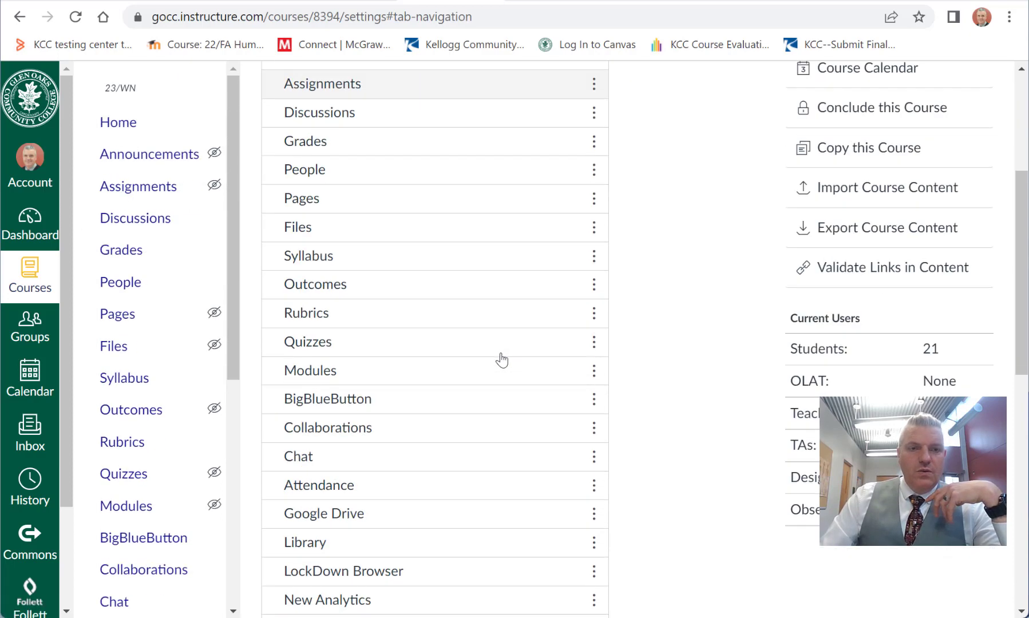
pyautogui.scroll(-3, 387, 366)
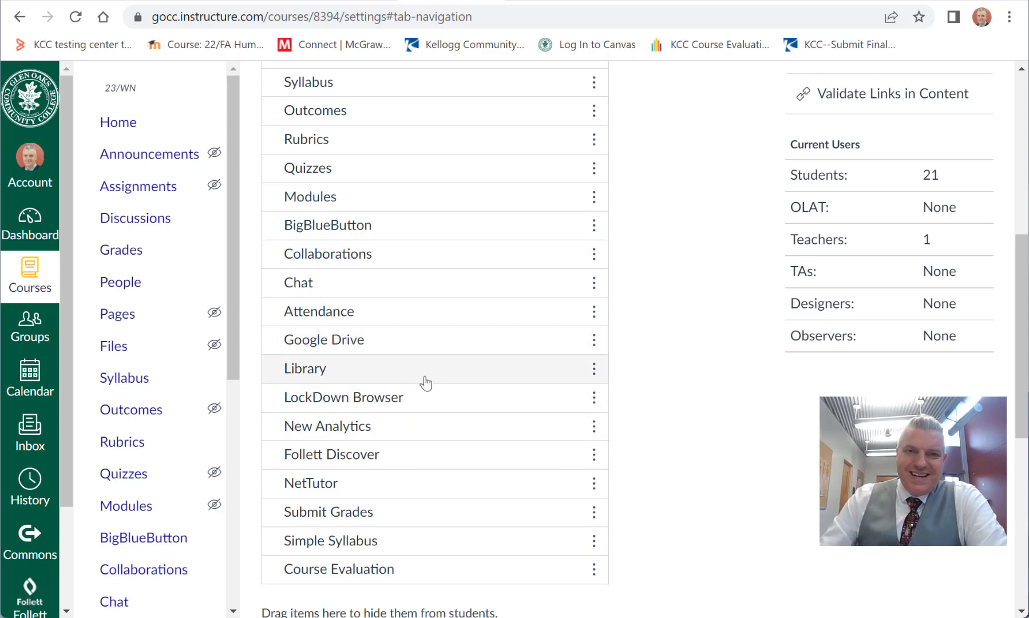
pyautogui.scroll(-5, 425, 453)
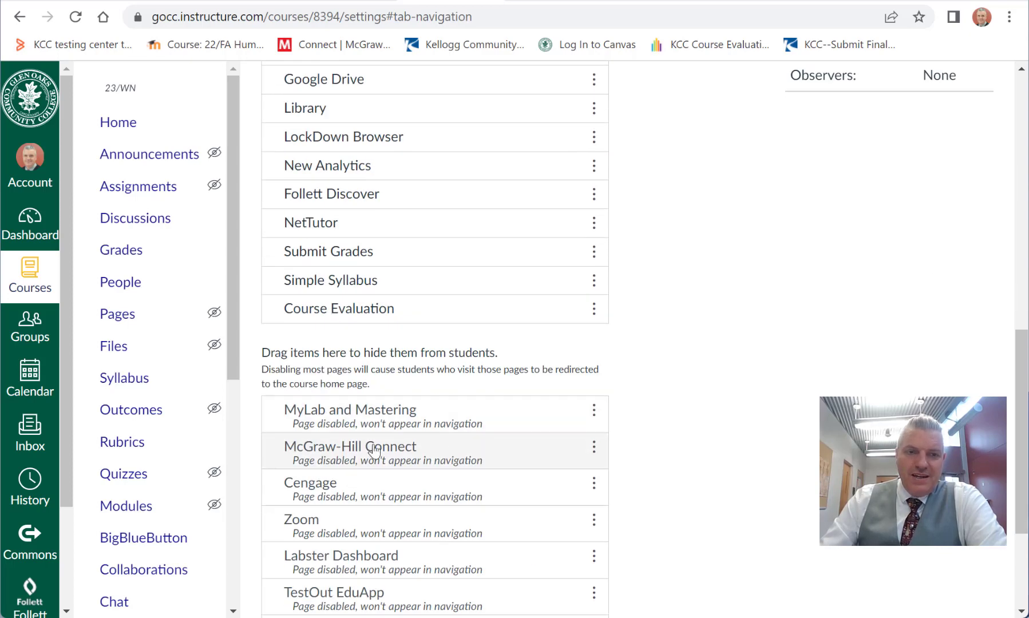
pyautogui.scroll(-3, 408, 422)
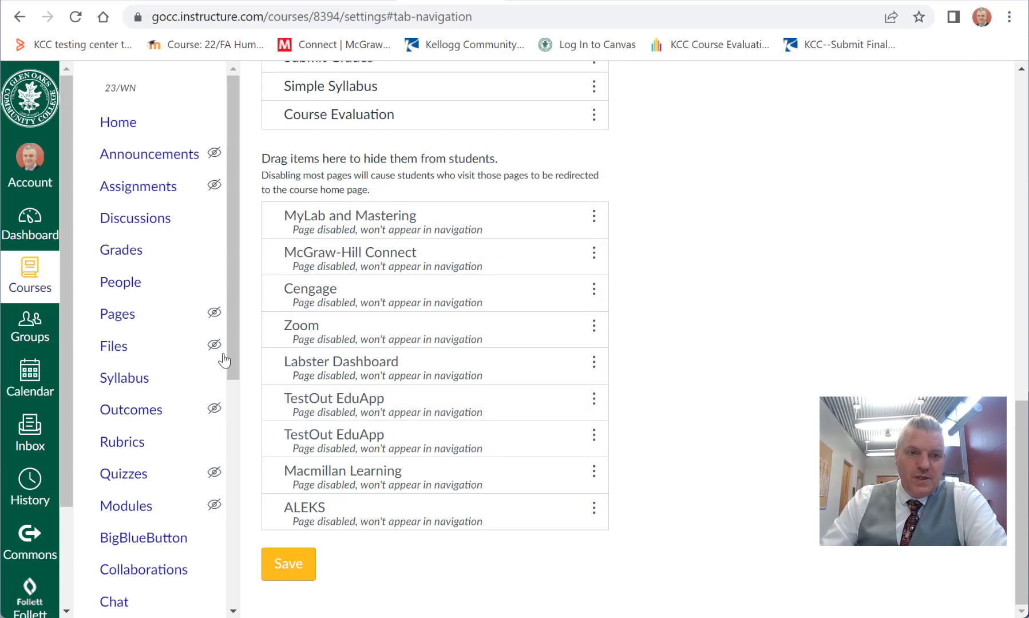
pyautogui.moveTo(231, 366); pyautogui.dragTo(228, 580)
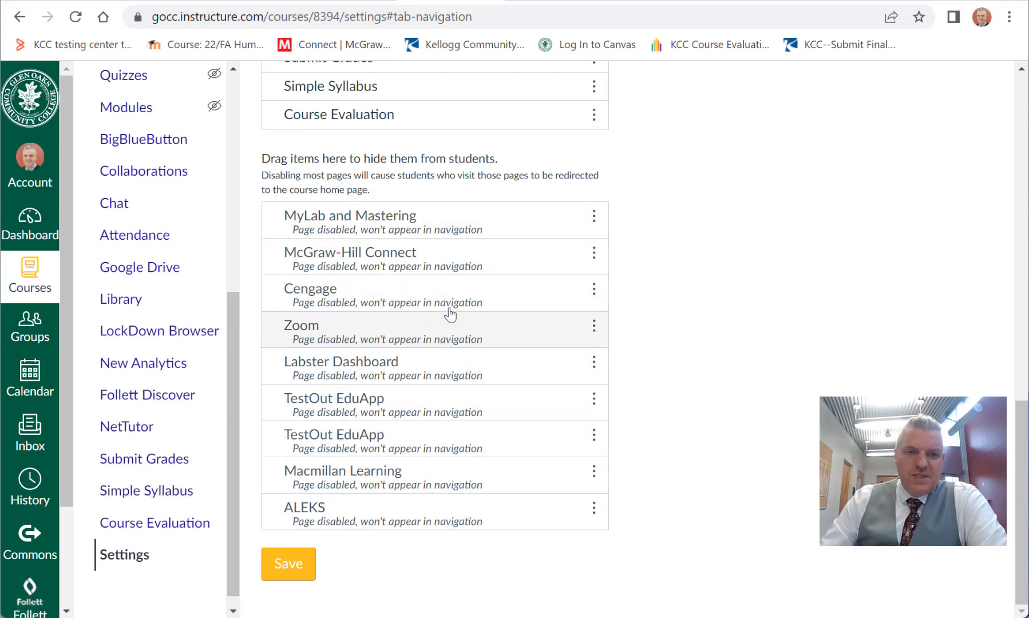
pyautogui.scroll(1, 478, 293)
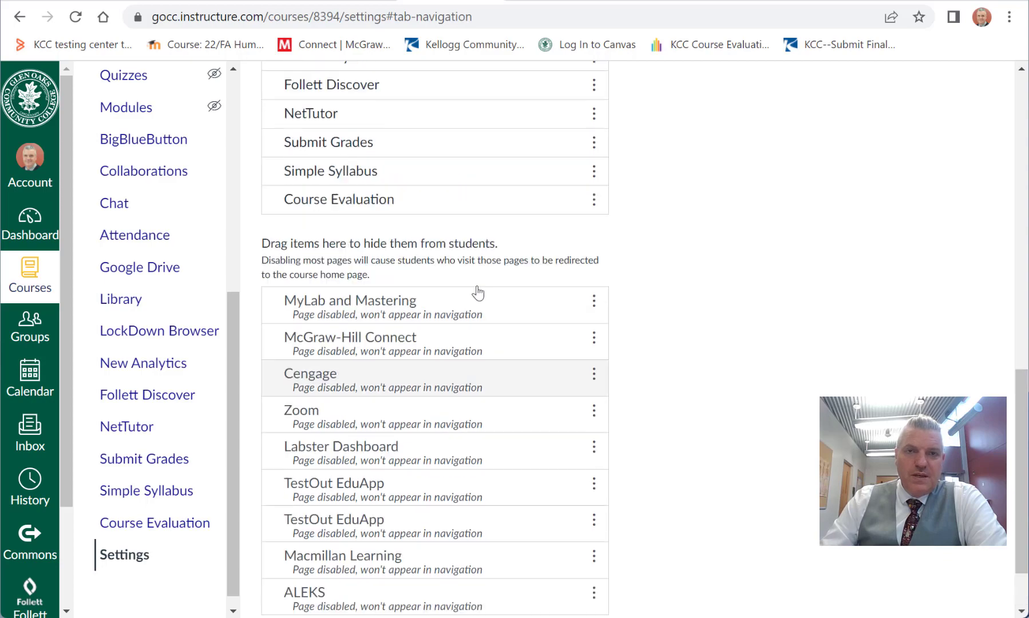
pyautogui.scroll(4, 478, 293)
pyautogui.scroll(6, 672, 295)
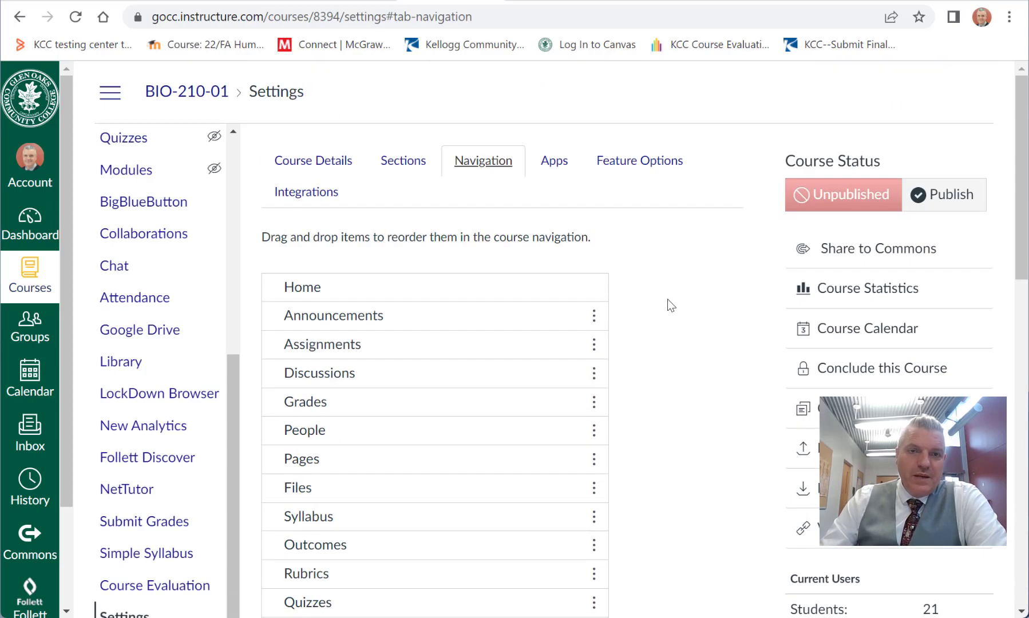
# Step: Move Simple Syllabus directly below Announcements in the course navigation order
pyautogui.scroll(-7, 664, 306)
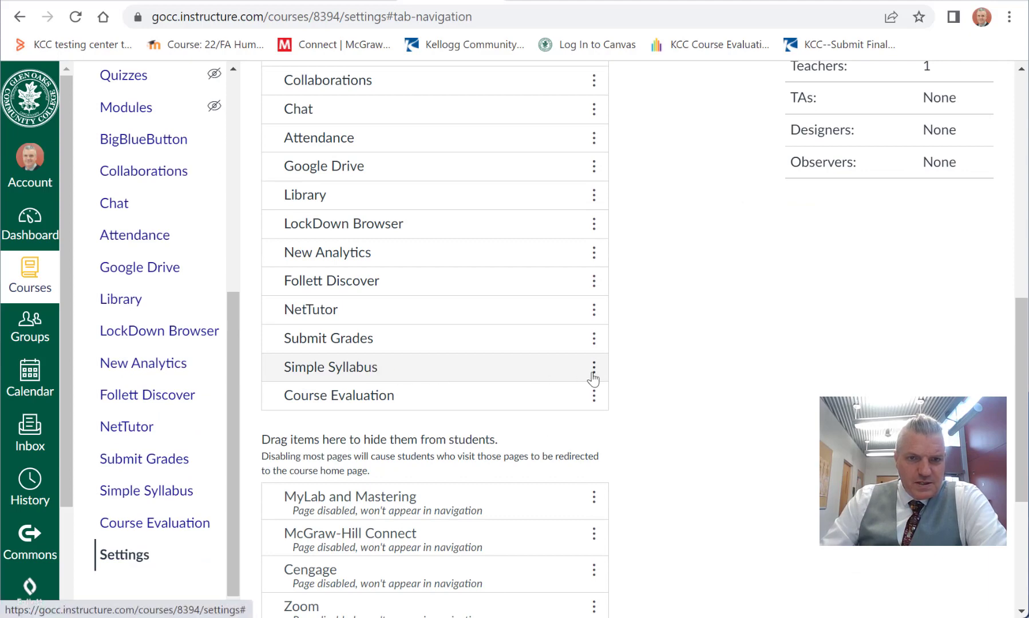
pyautogui.moveTo(593, 374); pyautogui.dragTo(529, 338)
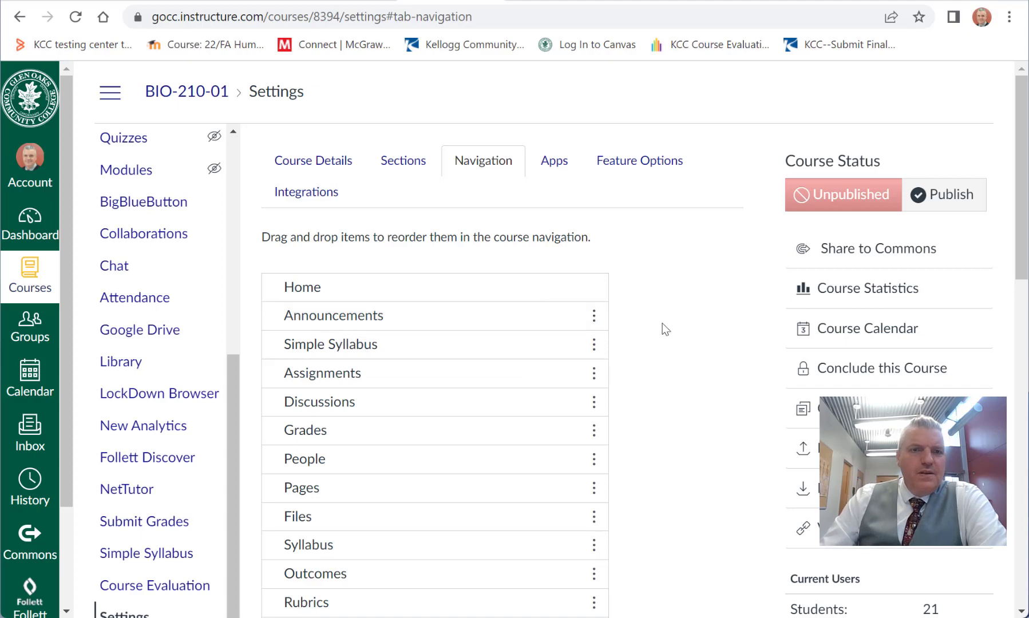
# Step: Hide Pages, Files and Syllabus from students by moving them to the hidden items of the course navigation
pyautogui.scroll(-3, 716, 312)
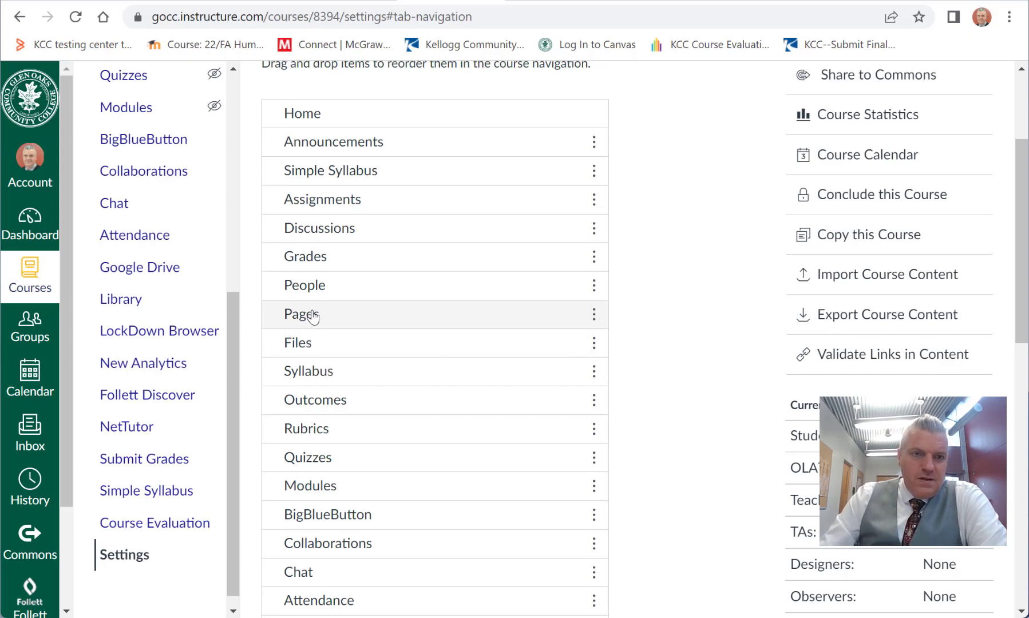
pyautogui.moveTo(309, 316); pyautogui.dragTo(395, 455)
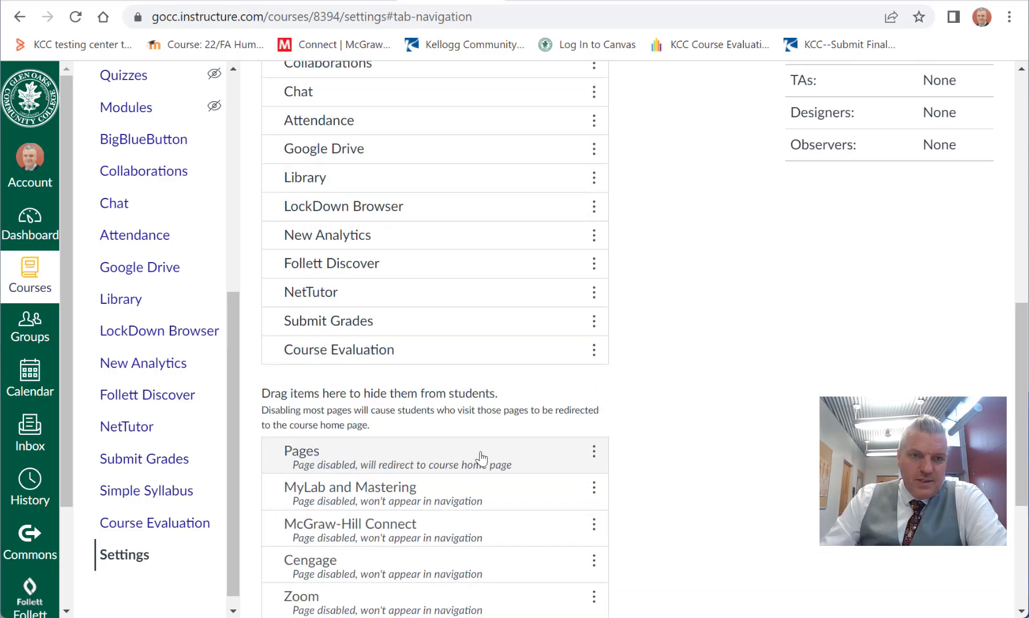
pyautogui.scroll(11, 481, 456)
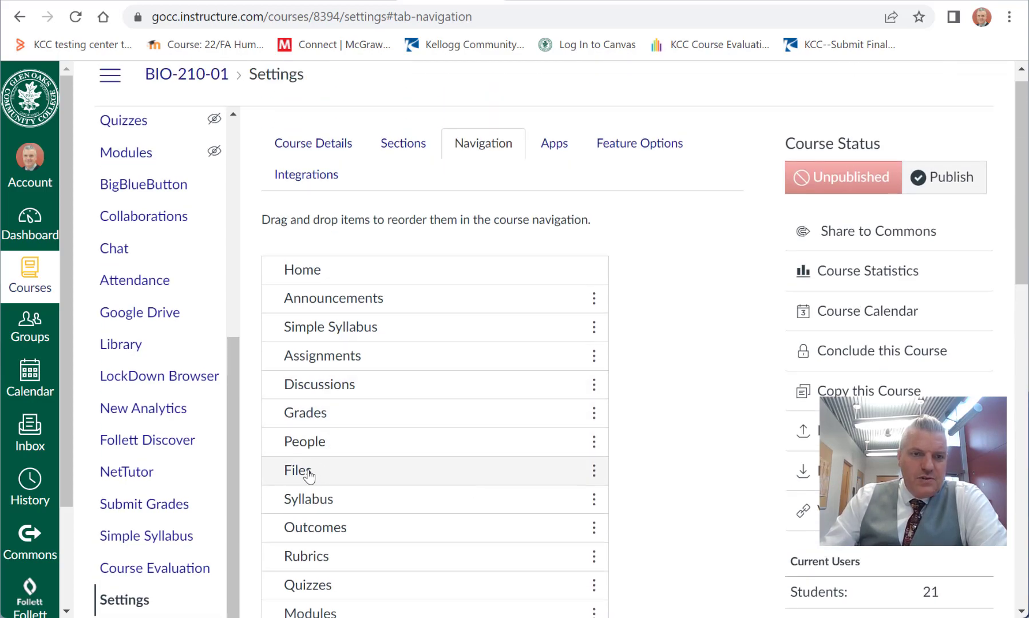
pyautogui.moveTo(309, 476); pyautogui.dragTo(387, 411)
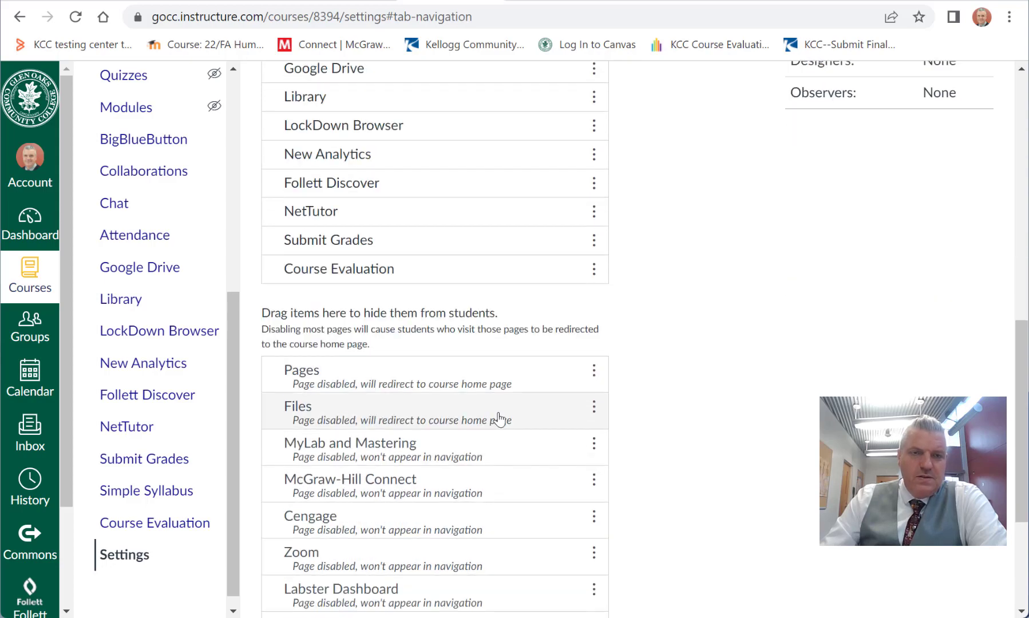
pyautogui.scroll(6, 499, 419)
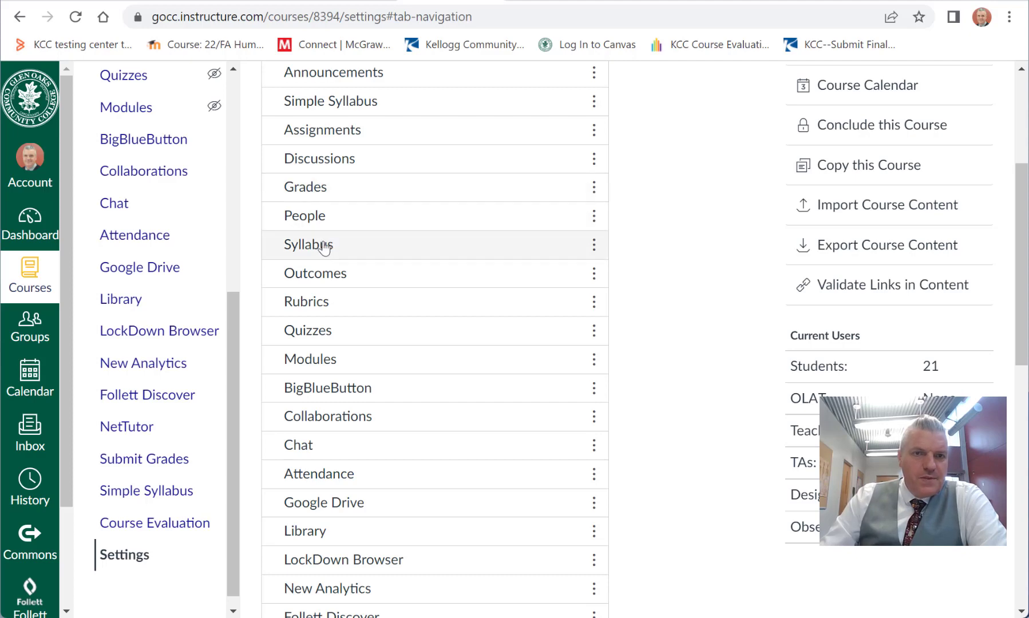
pyautogui.moveTo(325, 247); pyautogui.dragTo(375, 357)
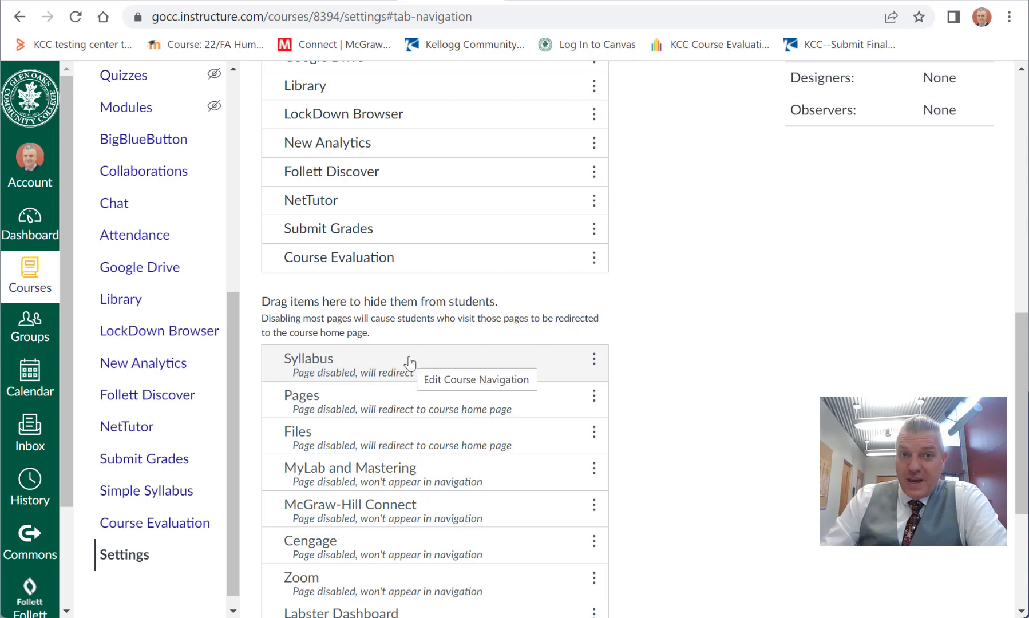
# Step: Hide Outcomes and Rubrics from students by moving them to the hidden navigation items
pyautogui.scroll(10, 409, 363)
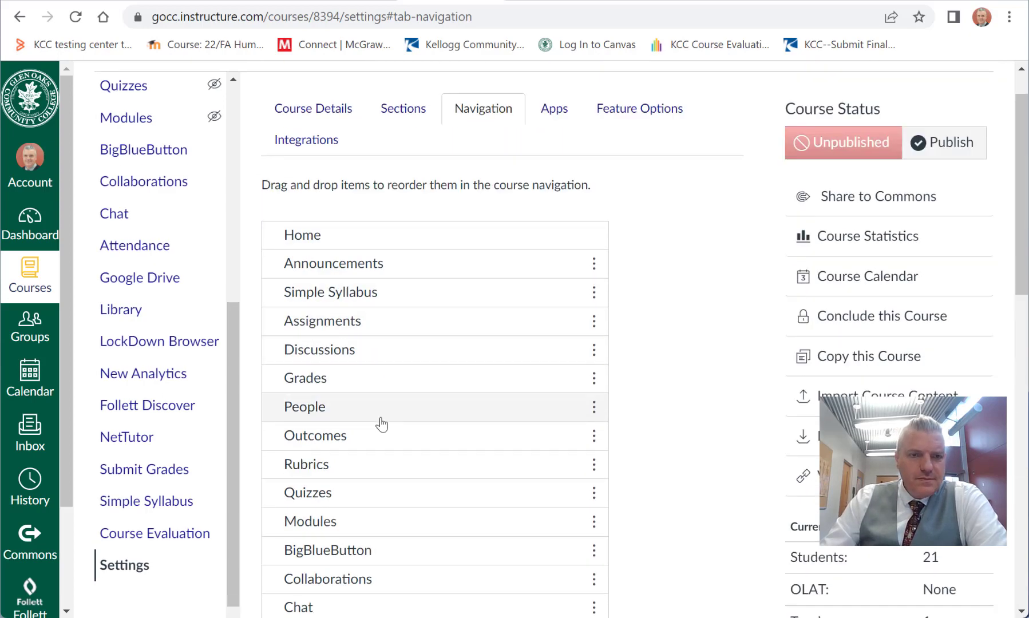
pyautogui.scroll(-3, 383, 412)
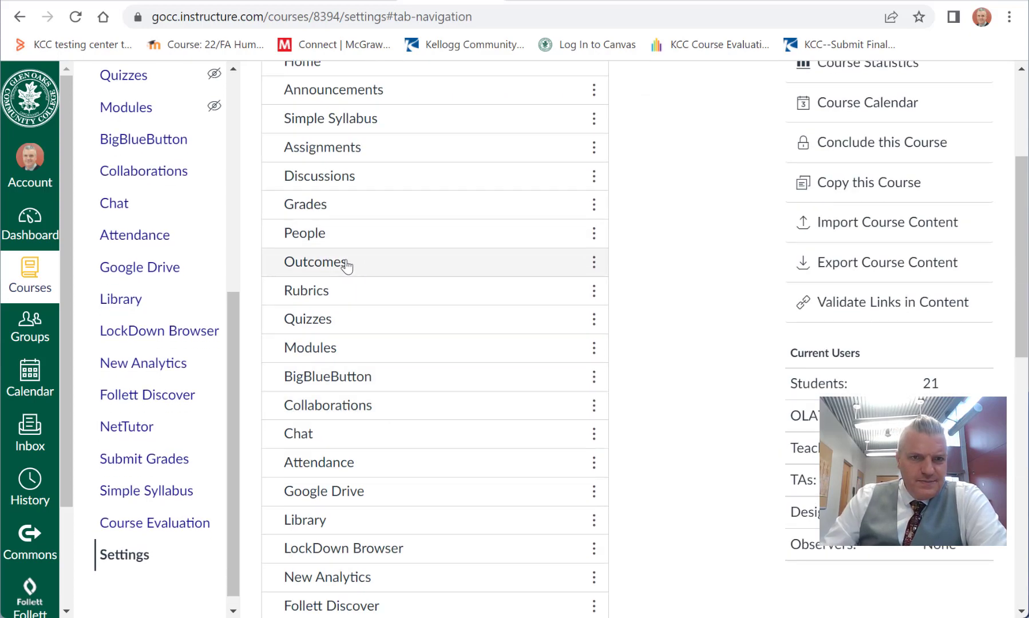
pyautogui.moveTo(347, 265); pyautogui.dragTo(420, 305)
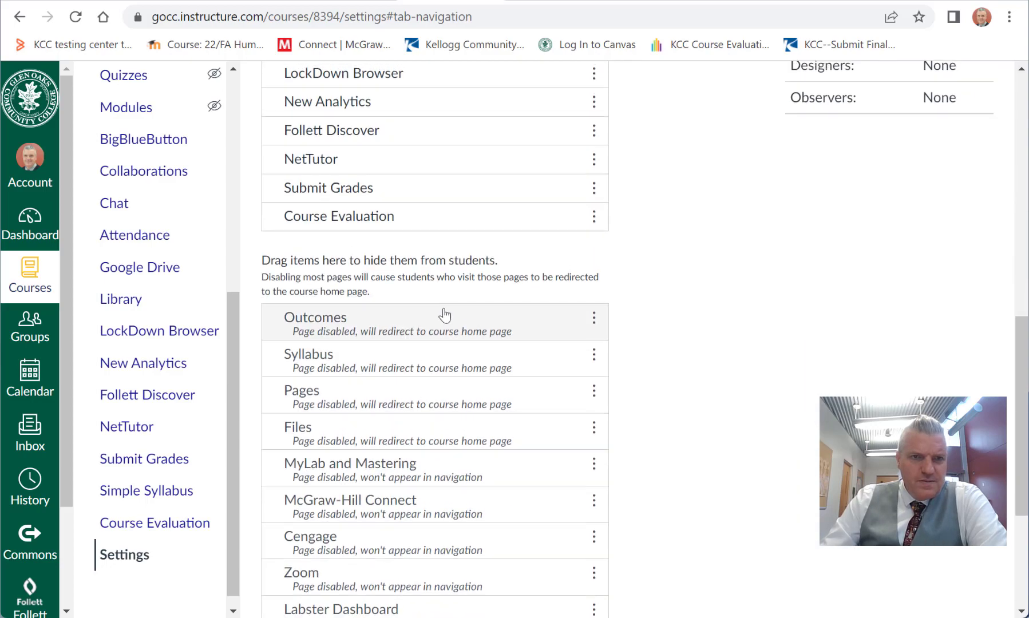
pyautogui.scroll(5, 443, 315)
pyautogui.scroll(2, 394, 245)
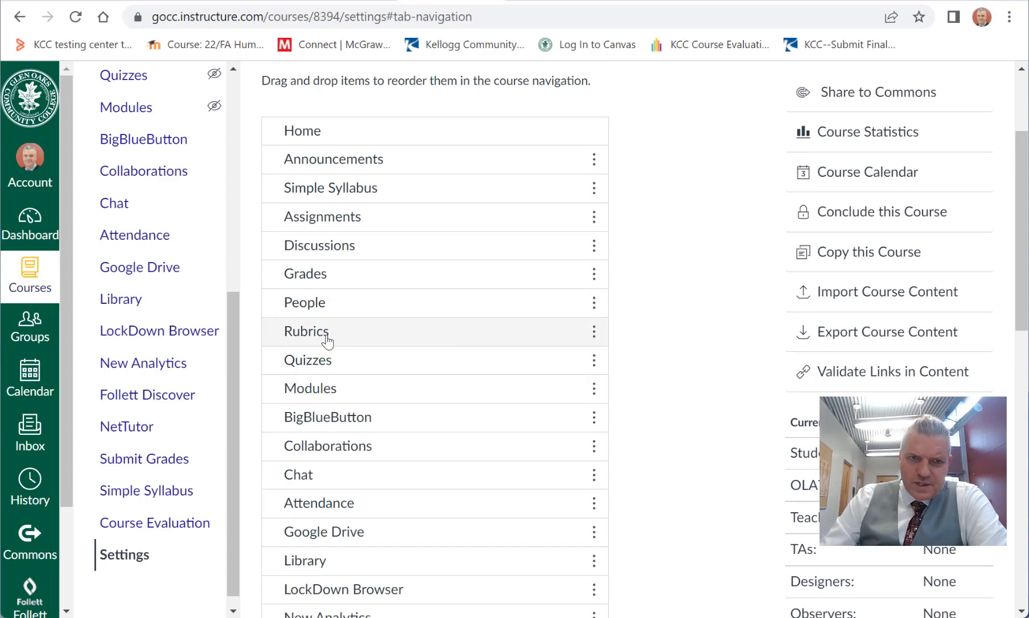
pyautogui.moveTo(327, 339); pyautogui.dragTo(356, 481)
# Step: Move Modules directly below Home in the course navigation order
pyautogui.scroll(5, 357, 478)
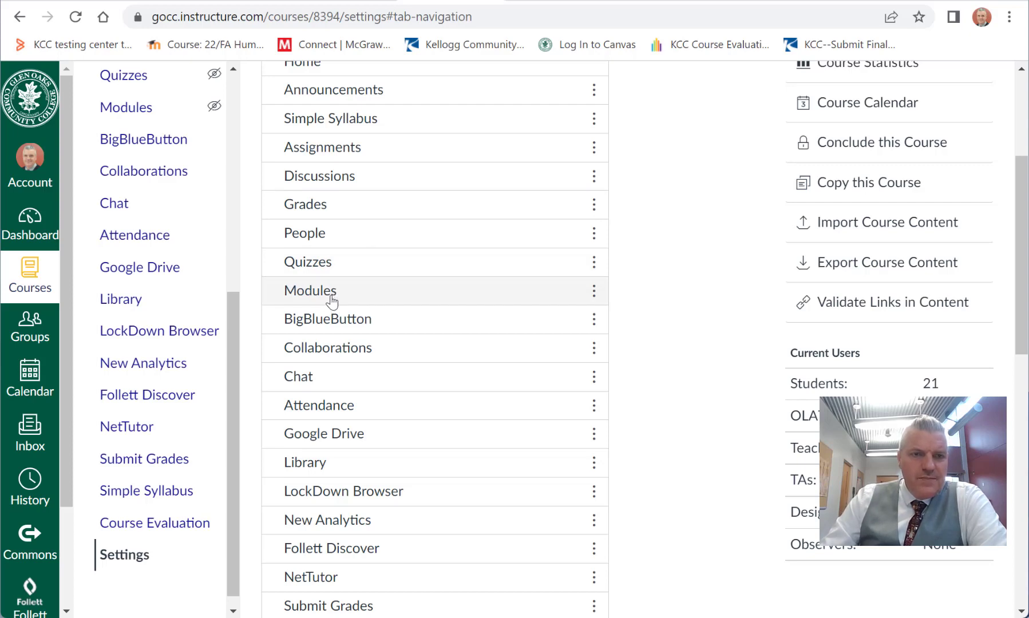
pyautogui.scroll(4, 335, 315)
pyautogui.scroll(-1, 334, 401)
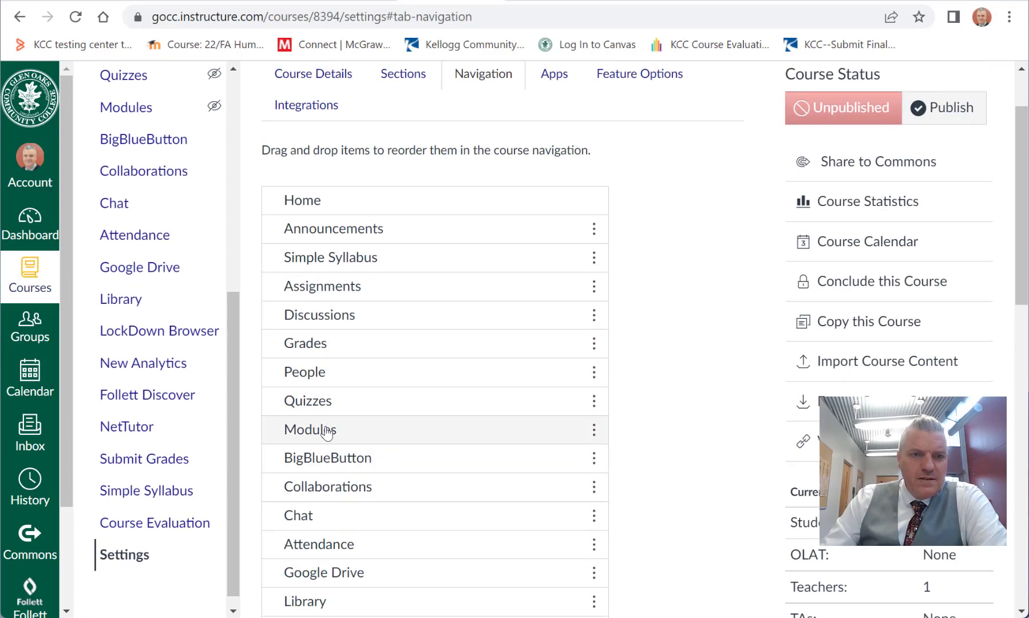
pyautogui.moveTo(328, 433); pyautogui.dragTo(321, 233)
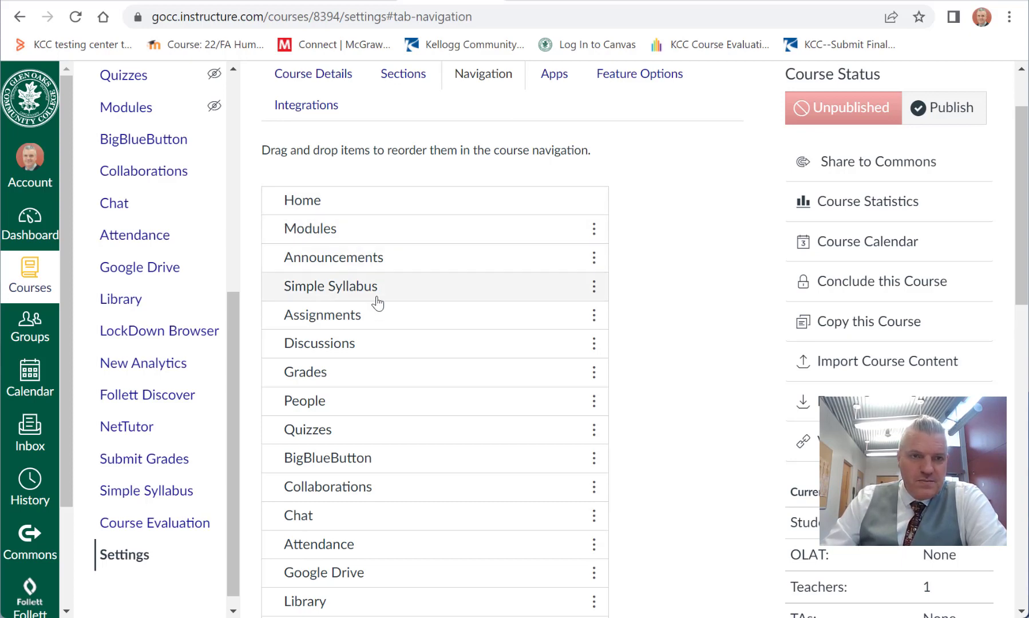
# Step: Hide Chat from students by moving it to the hidden navigation items, above Rubrics
pyautogui.scroll(-8, 400, 364)
pyautogui.scroll(4, 407, 369)
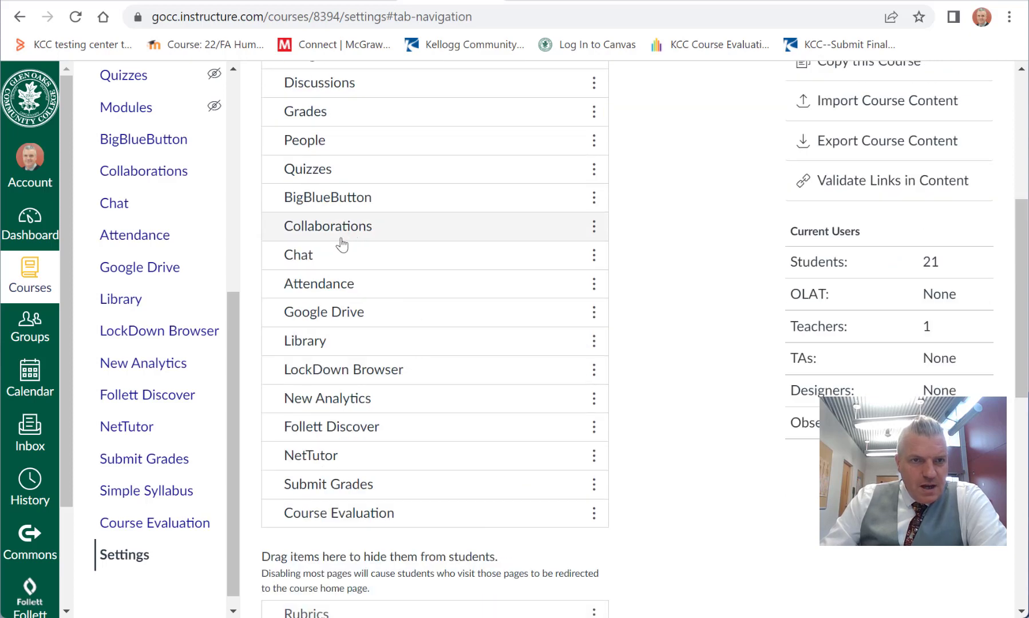
pyautogui.moveTo(322, 257); pyautogui.dragTo(424, 576)
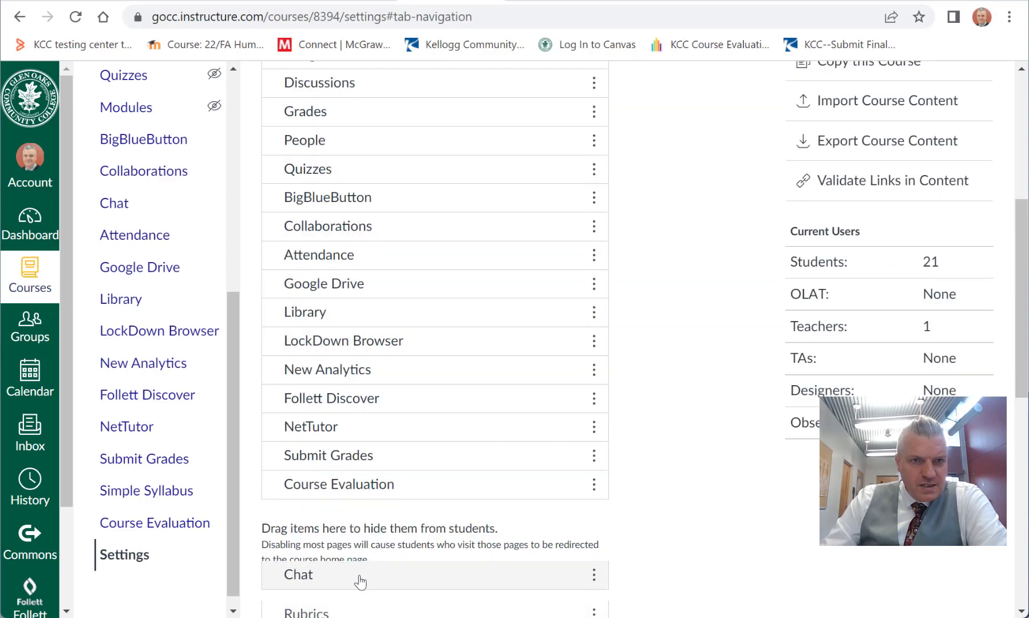
# Step: Hide Collaborations, BigBlueButton, Attendance and Google Drive from students by moving them to the hidden navigation items
pyautogui.moveTo(328, 230); pyautogui.dragTo(344, 575)
pyautogui.moveTo(315, 197); pyautogui.dragTo(349, 509)
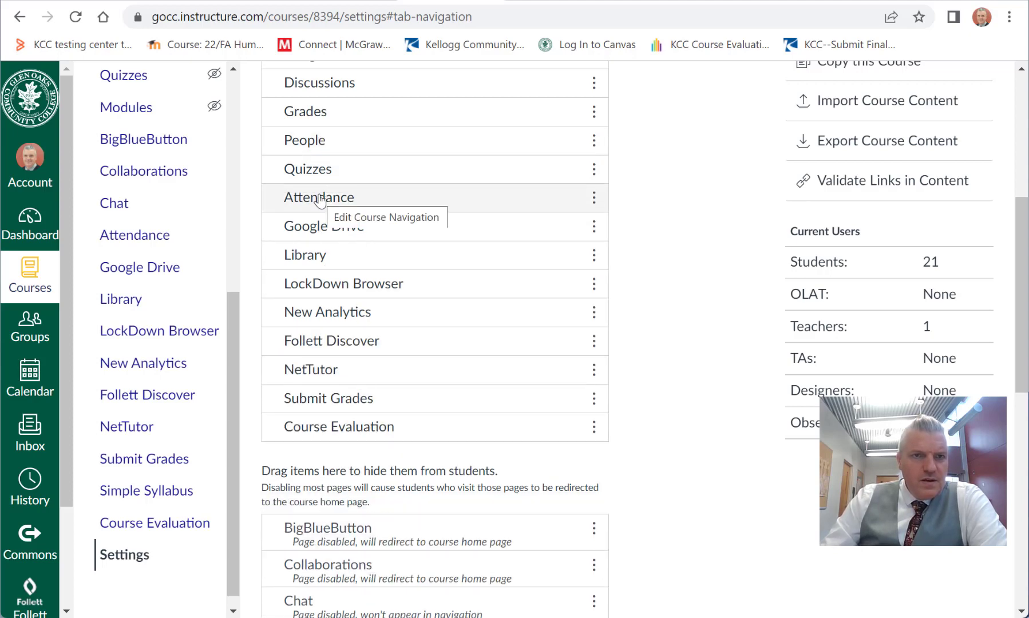
pyautogui.moveTo(319, 200); pyautogui.dragTo(350, 493)
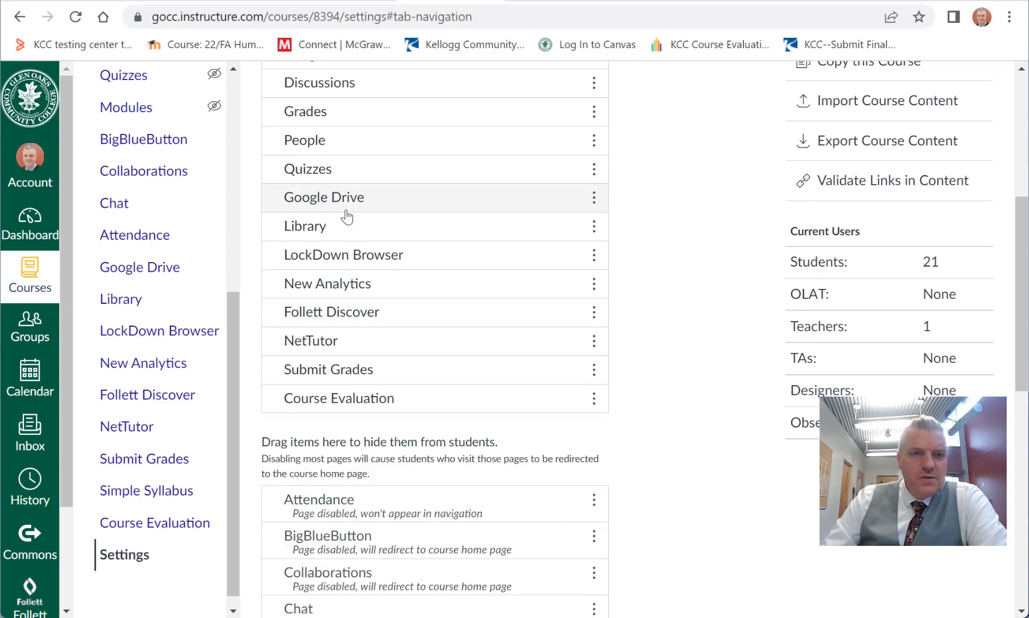
pyautogui.moveTo(334, 198); pyautogui.dragTo(334, 446)
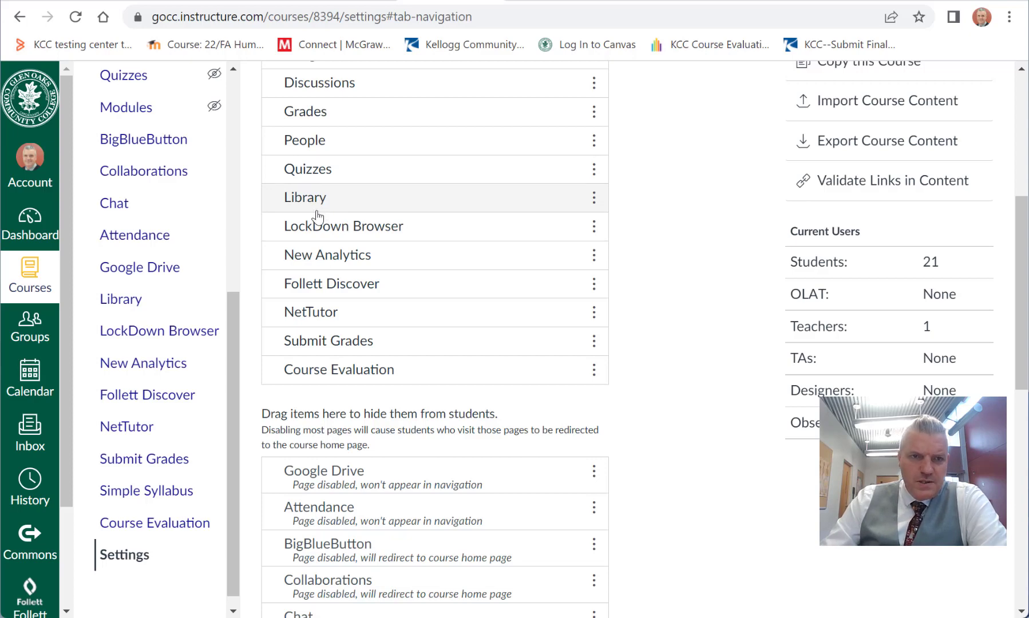
# Step: Move LockDown Browser to the end of the visible course navigation and move New Analytics to the hidden items
pyautogui.moveTo(333, 232); pyautogui.dragTo(395, 349)
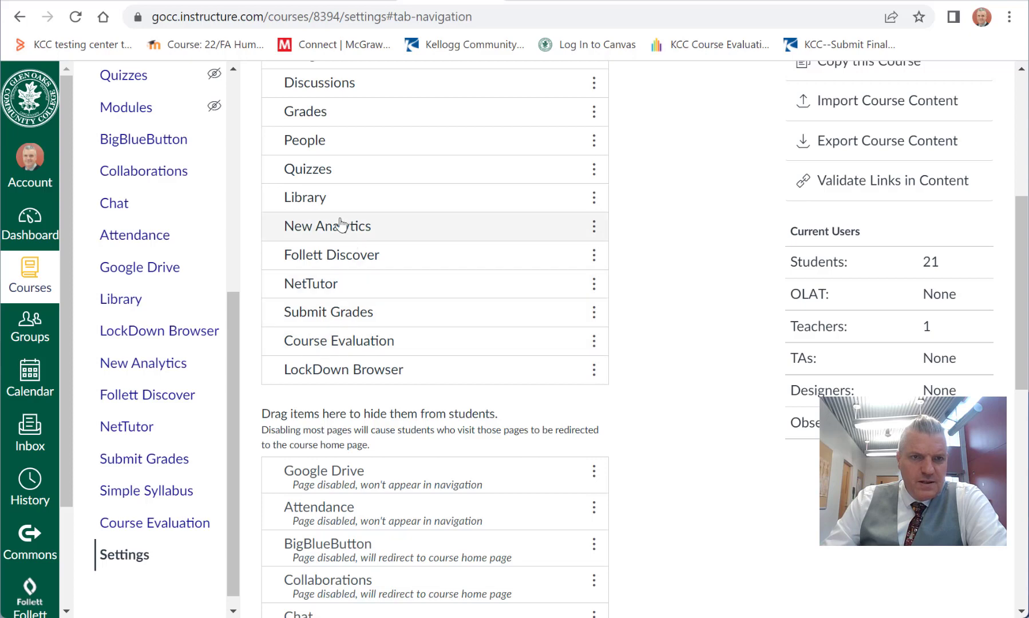
pyautogui.moveTo(329, 201)
pyautogui.mouseDown()
pyautogui.moveTo(325, 215)
pyautogui.moveTo(324, 200)
pyautogui.mouseUp()
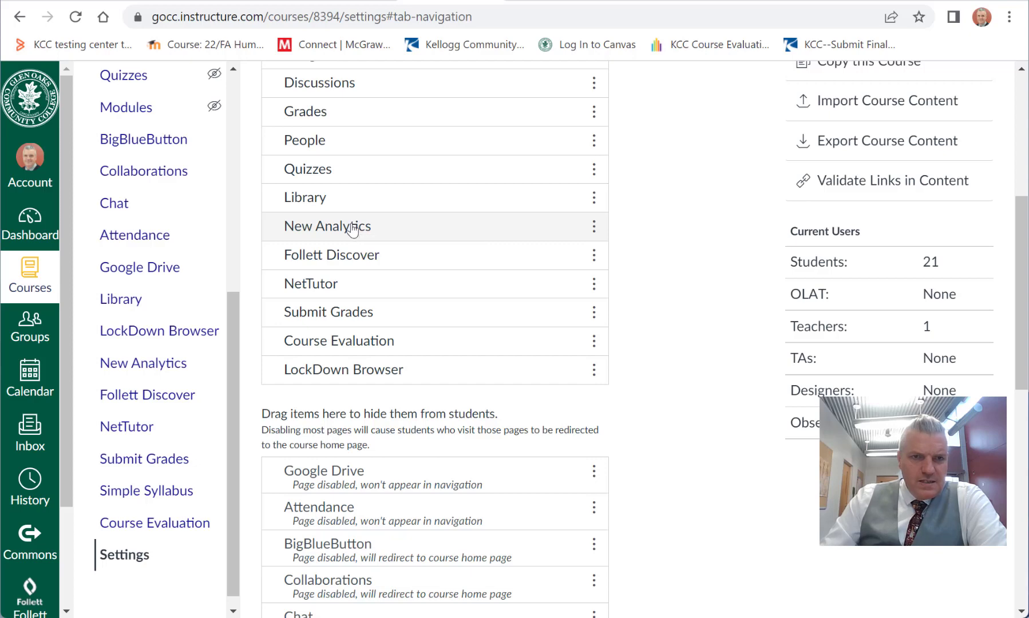
pyautogui.moveTo(352, 229); pyautogui.dragTo(375, 375)
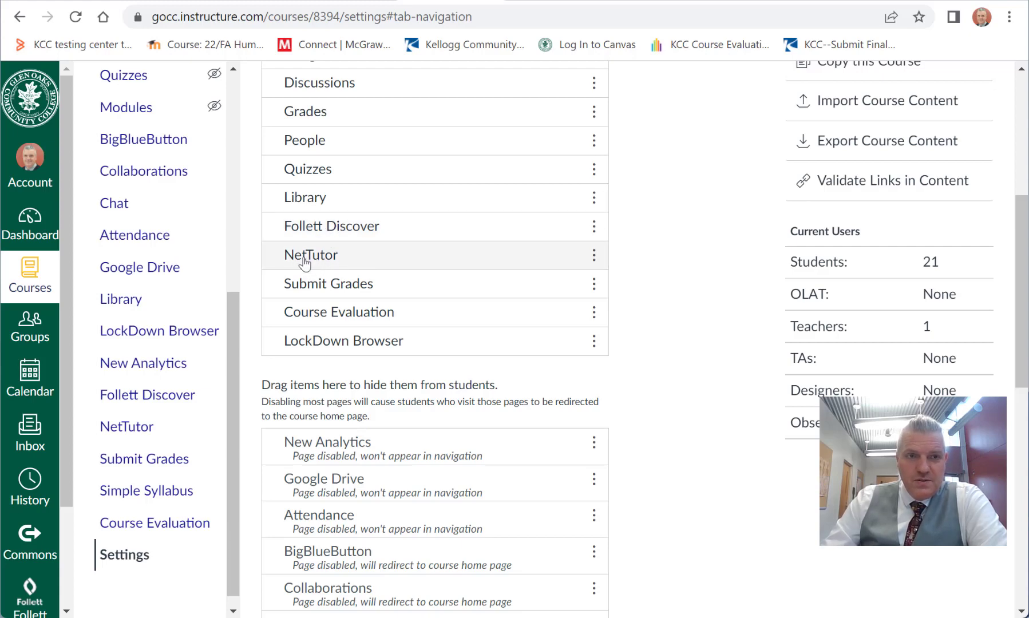
# Step: Reorder the visible navigation so NetTutor and Course Evaluation follow Library and Submit Grades comes last
pyautogui.moveTo(318, 265); pyautogui.dragTo(321, 225)
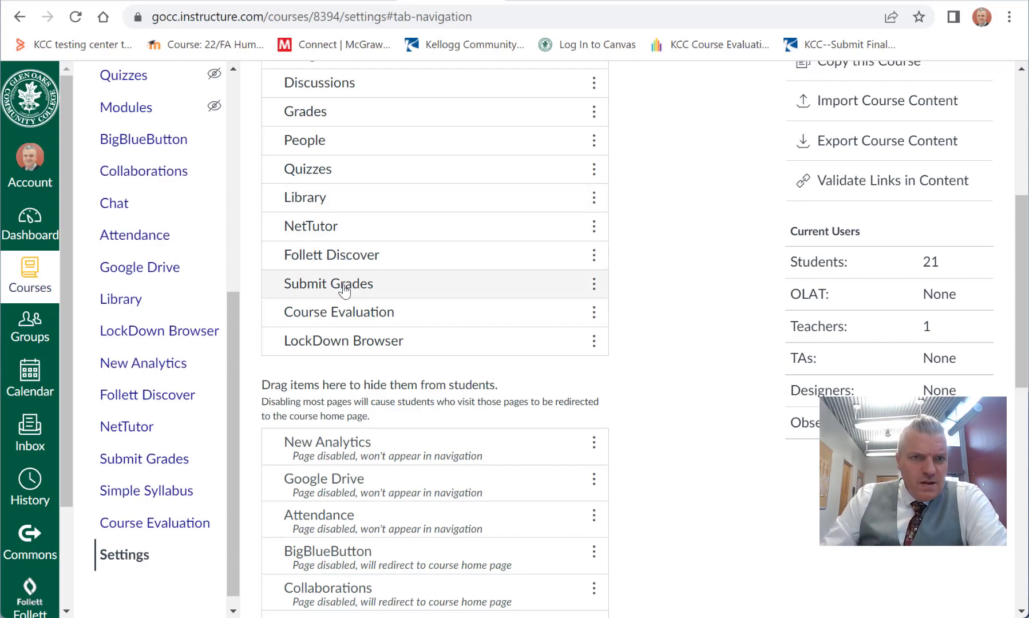
pyautogui.moveTo(349, 288); pyautogui.dragTo(352, 350)
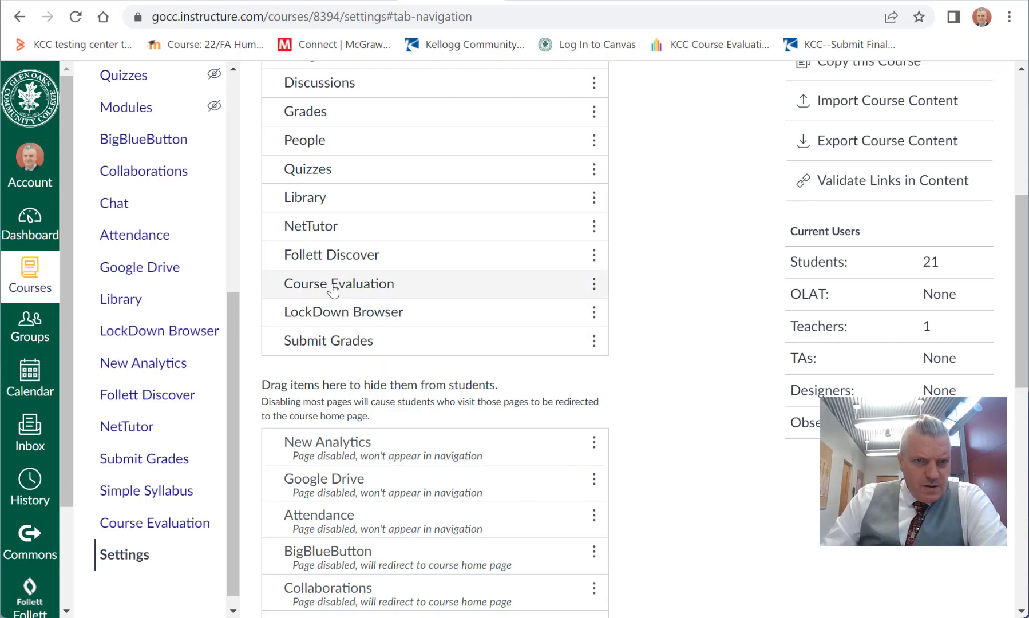
pyautogui.moveTo(334, 289); pyautogui.dragTo(329, 261)
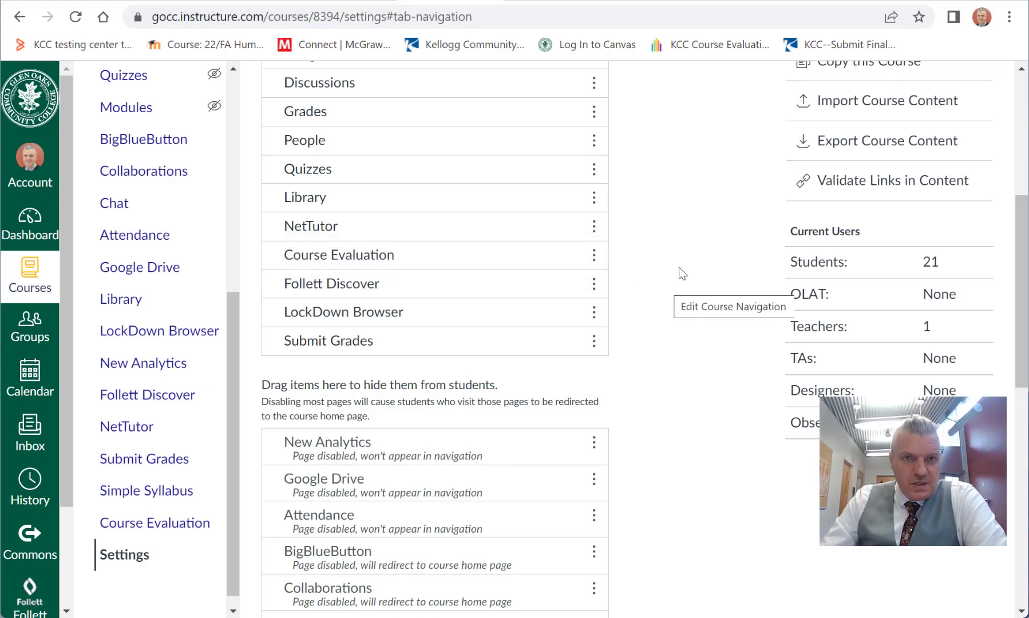
# Step: Save the course navigation changes and review the updated course menu from Home down to the hidden entries
pyautogui.scroll(-10, 679, 267)
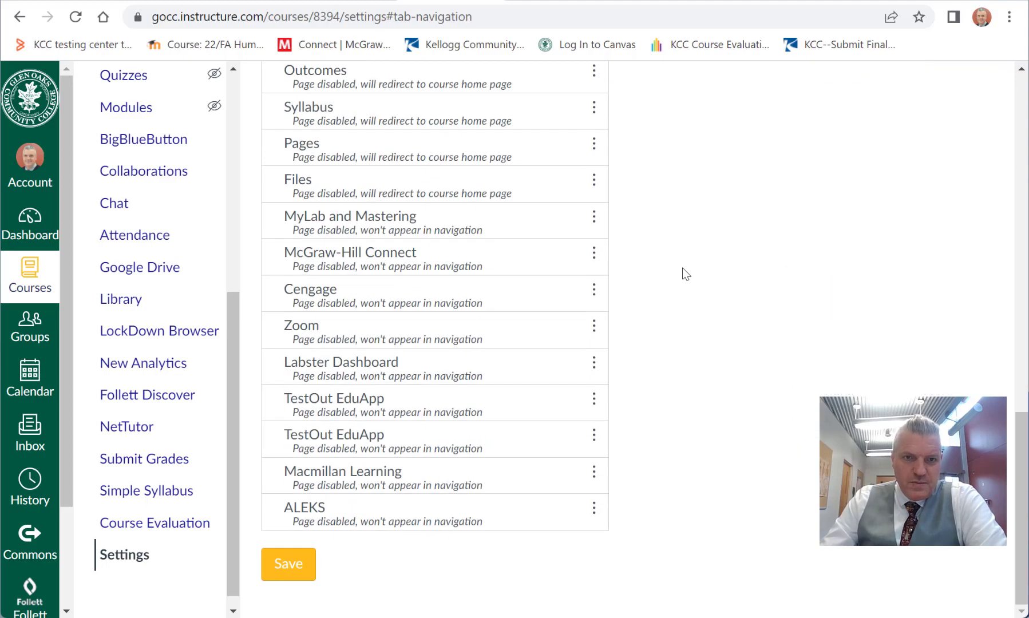
pyautogui.scroll(10, 580, 378)
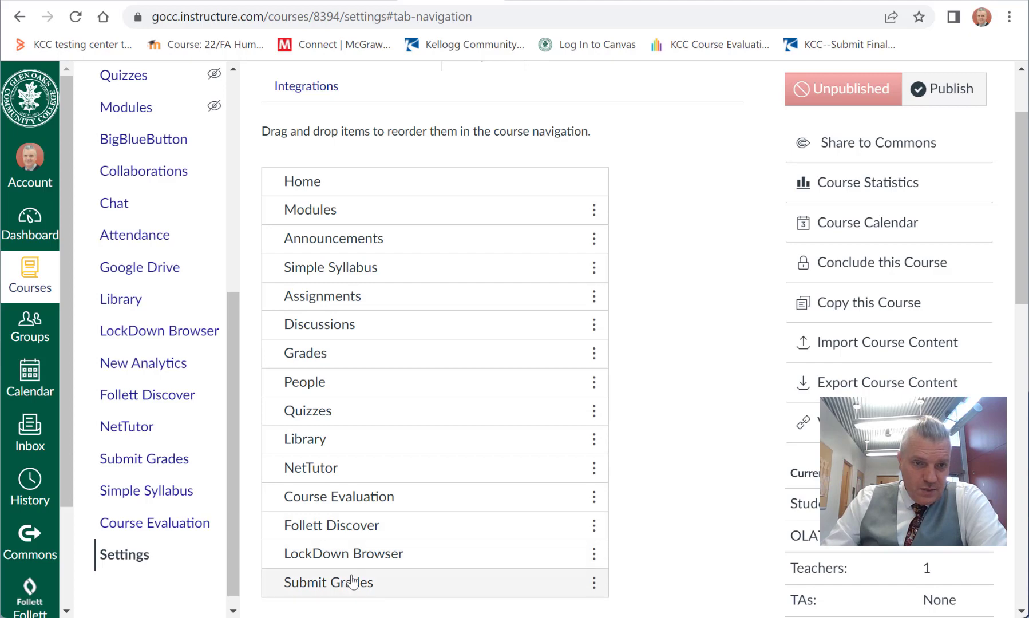
pyautogui.scroll(-5, 418, 371)
pyautogui.scroll(-8, 533, 336)
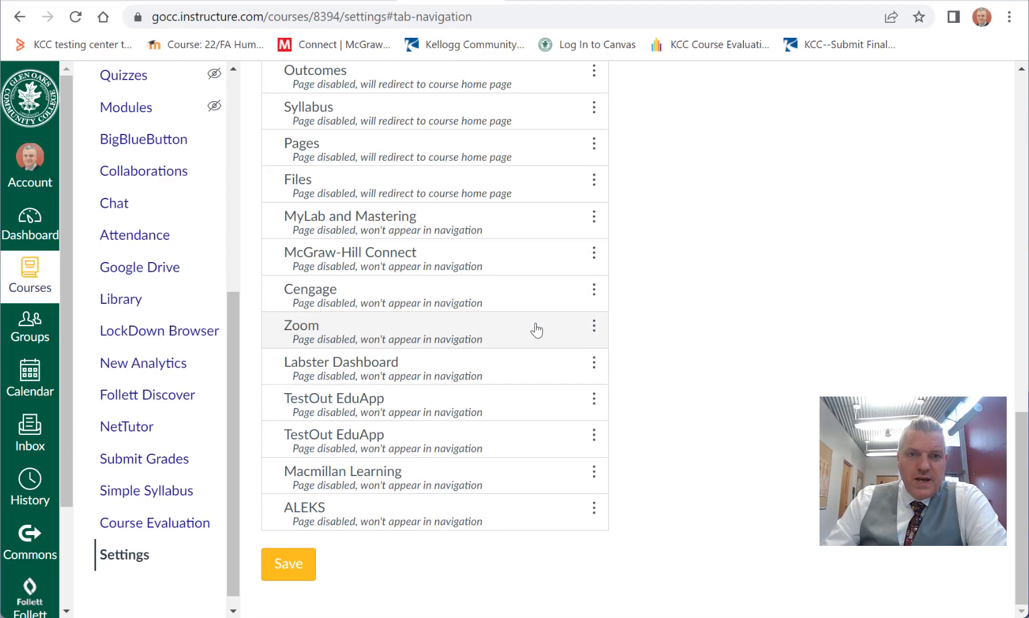
pyautogui.click(281, 571)
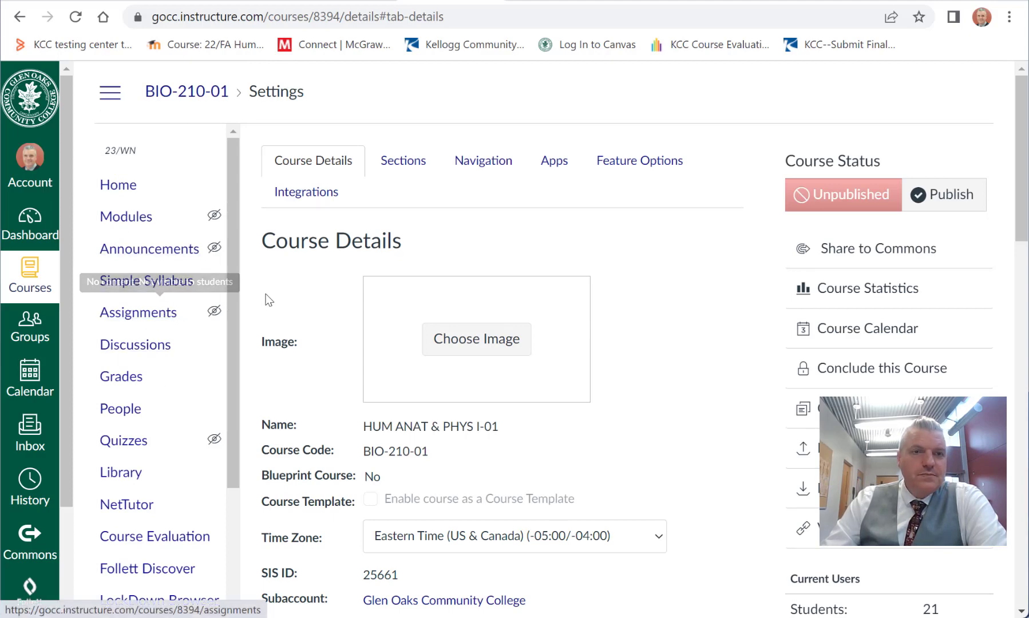
pyautogui.moveTo(238, 301); pyautogui.dragTo(231, 489)
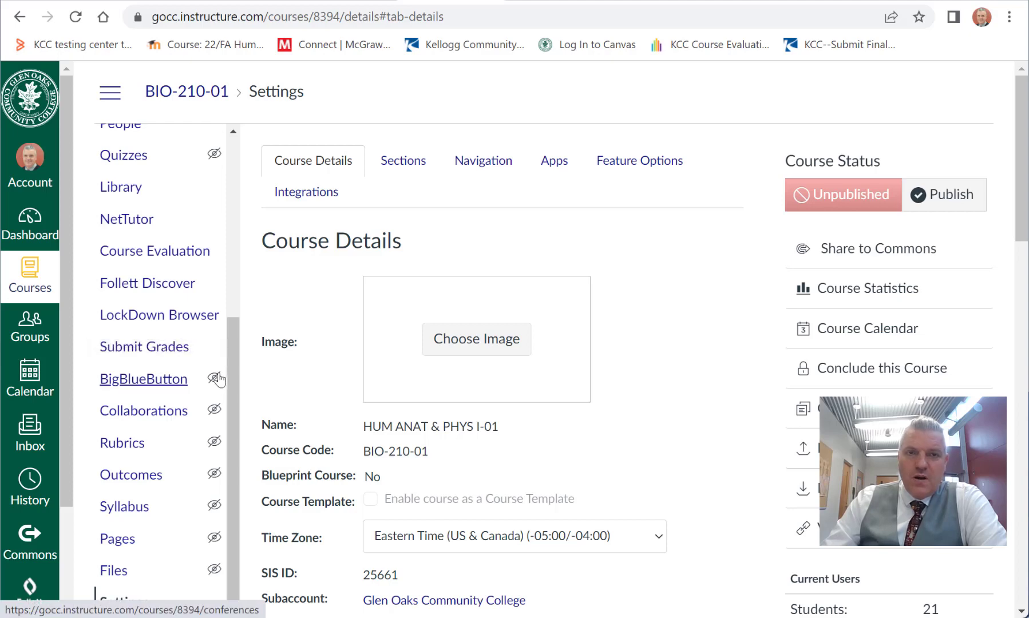
pyautogui.moveTo(232, 385); pyautogui.dragTo(232, 198)
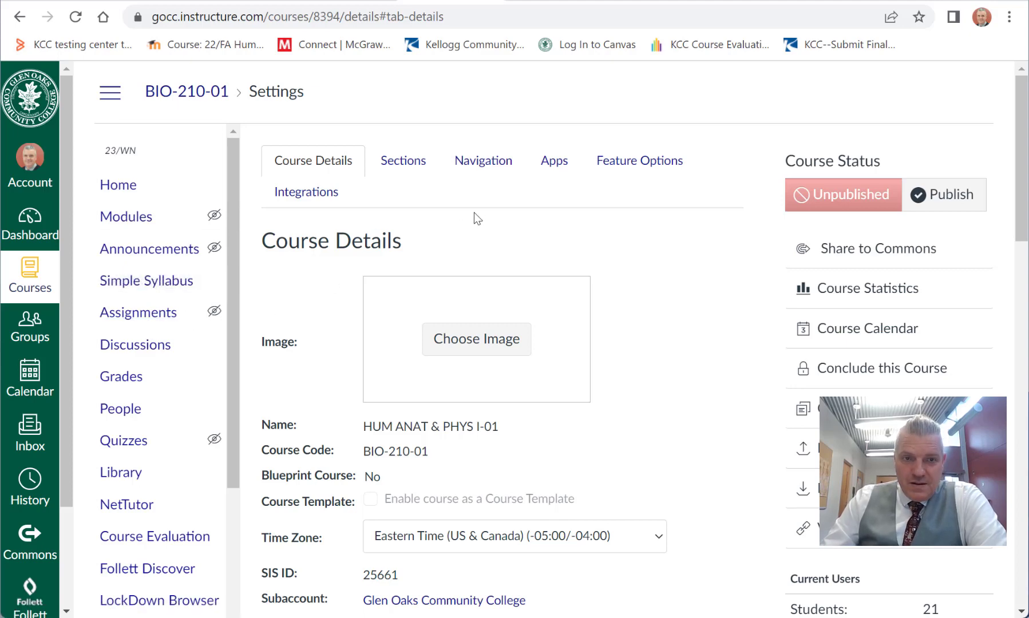
# Step: Open the course image chooser in Course Details and open a maximized File Explorer window
pyautogui.scroll(-2, 474, 214)
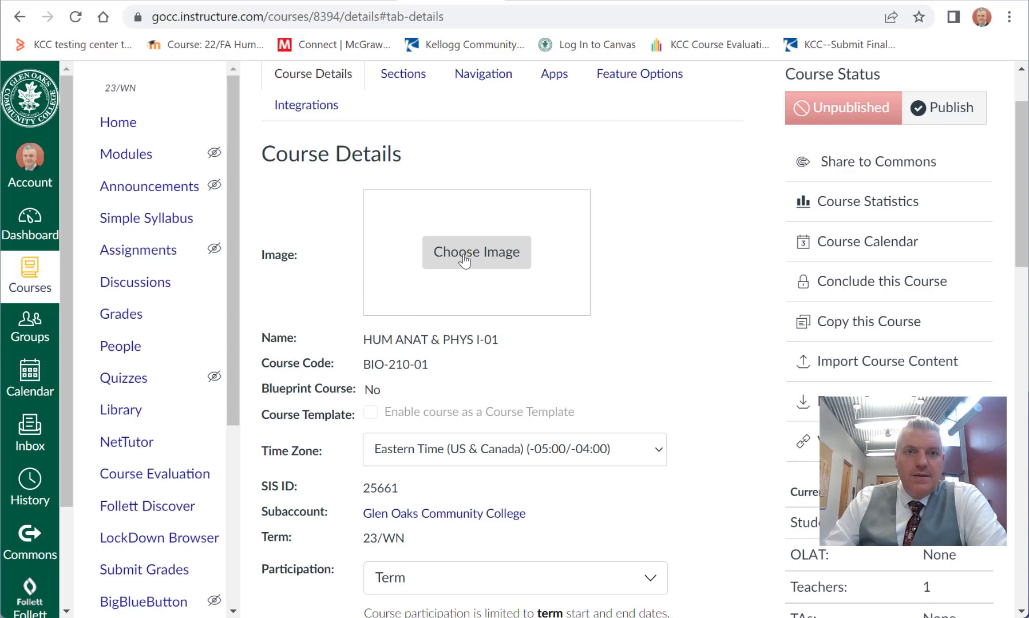
pyautogui.click(464, 261)
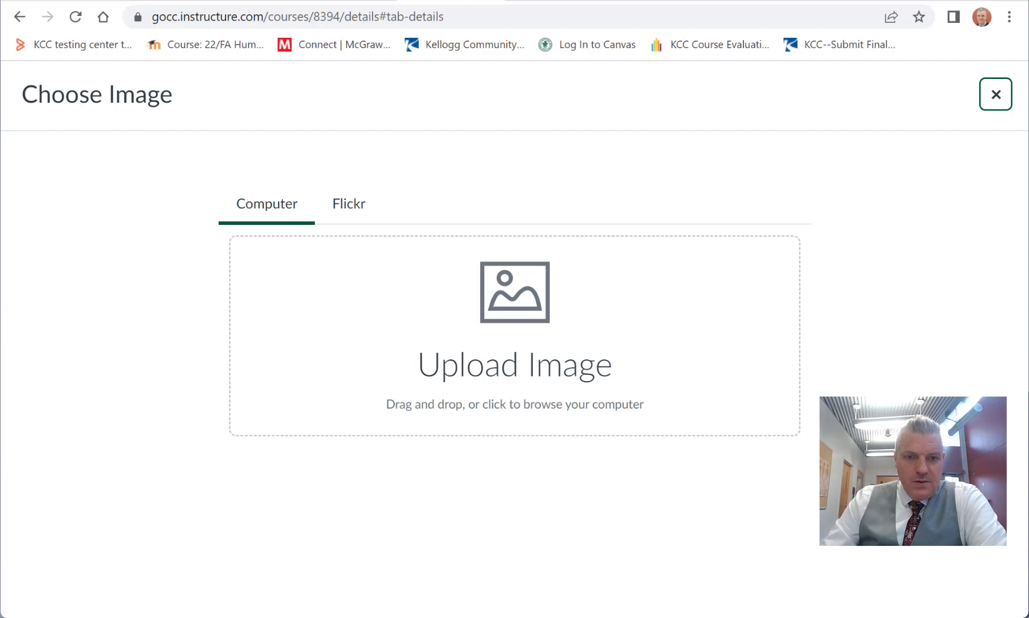
pyautogui.press('super+e')
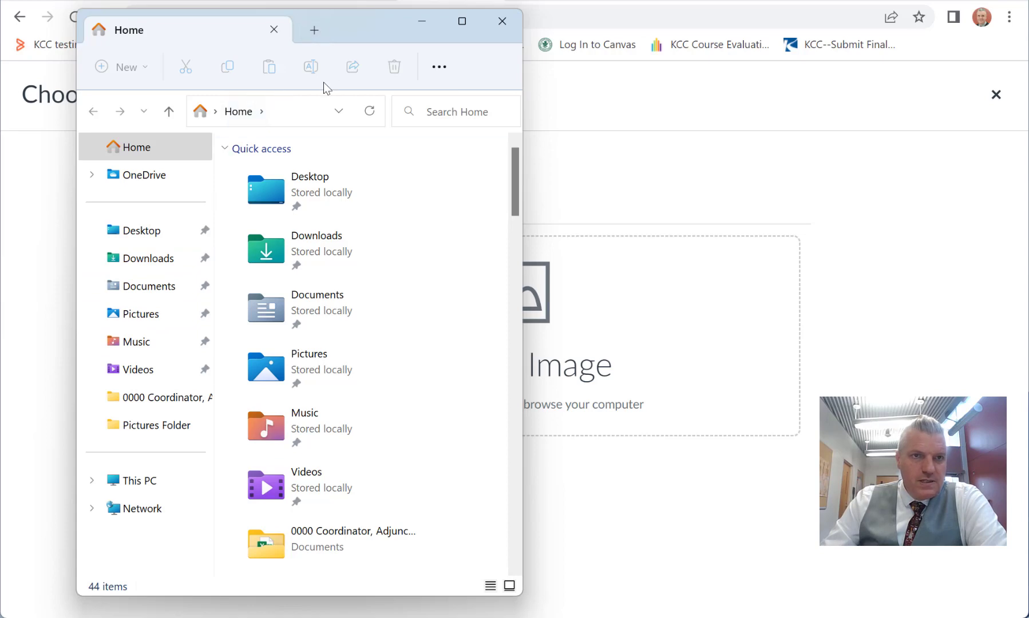
pyautogui.click(456, 21)
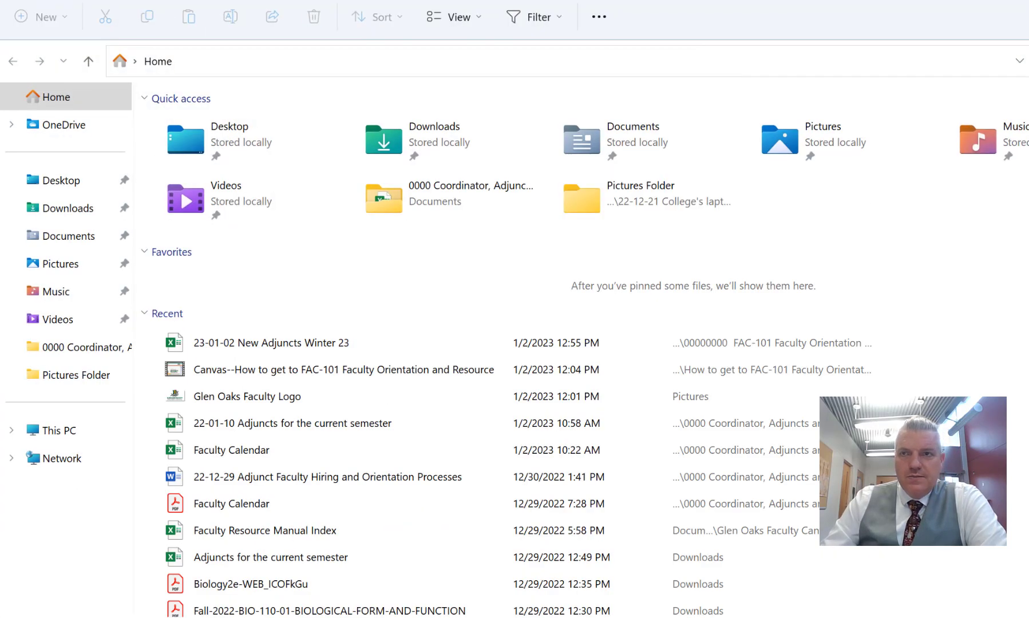
# Step: In a new browser tab, open Google Drive and download 10 skull front 2.JPG from the 04 Skeletal System bones folder
pyautogui.hotkey('alt', 'Tab')
pyautogui.hotkey('ctrl', 't')
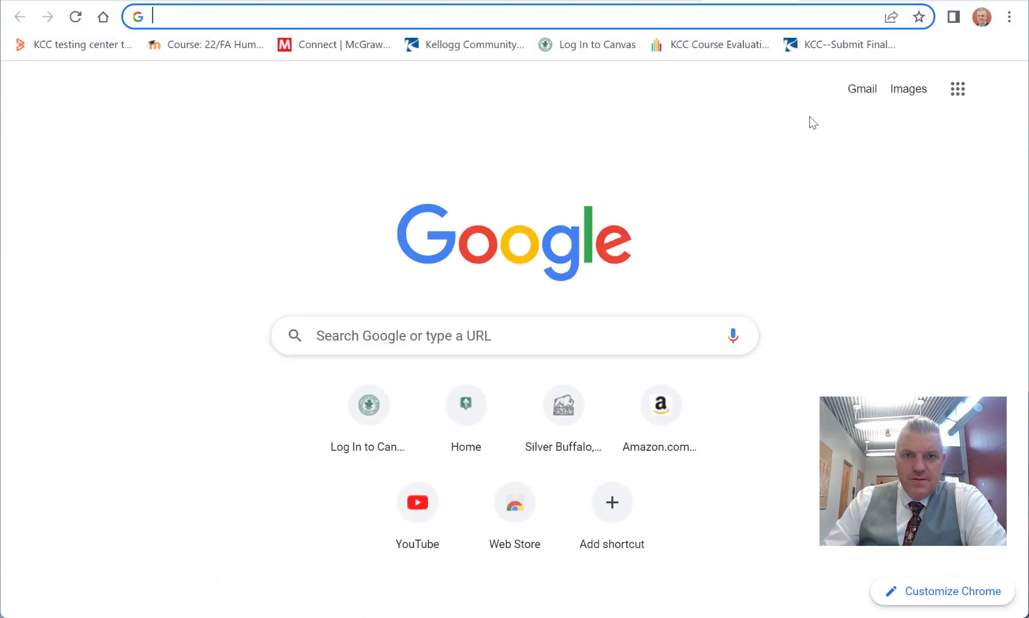
pyautogui.click(944, 88)
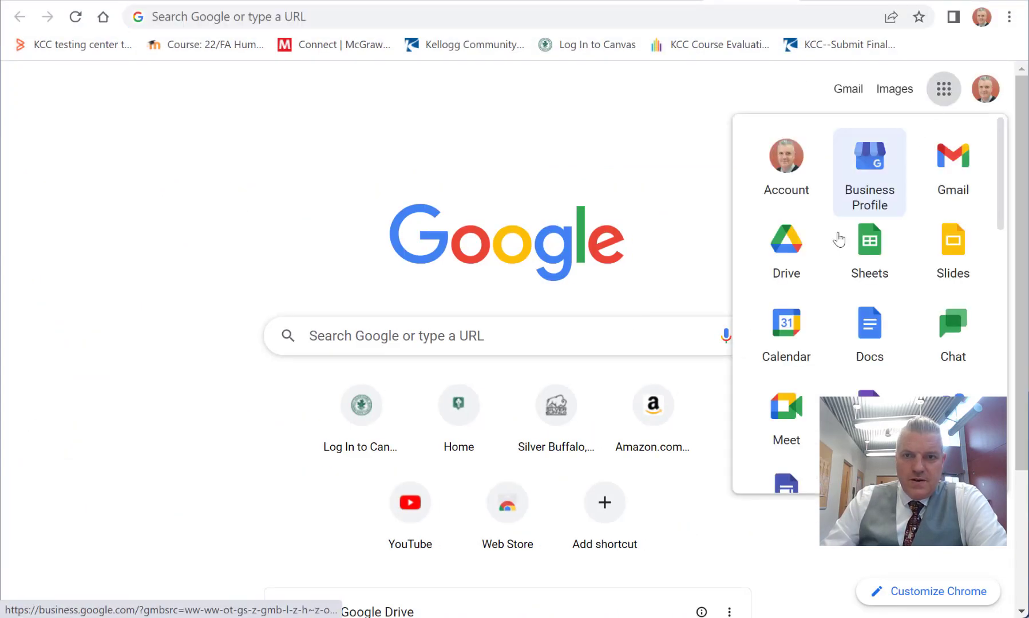
pyautogui.click(770, 268)
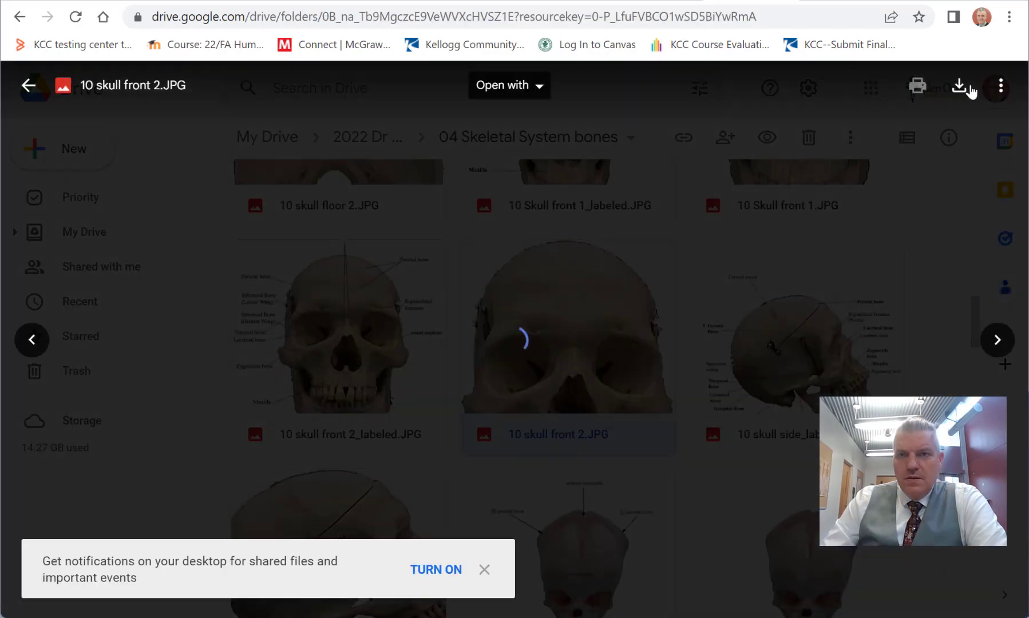
pyautogui.click(970, 89)
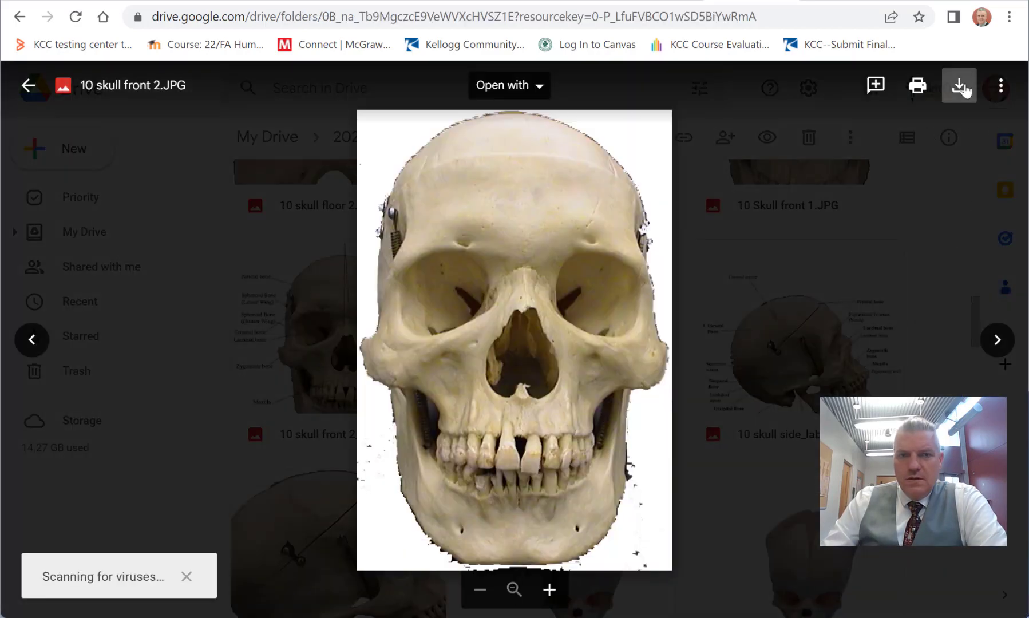
pyautogui.click(27, 86)
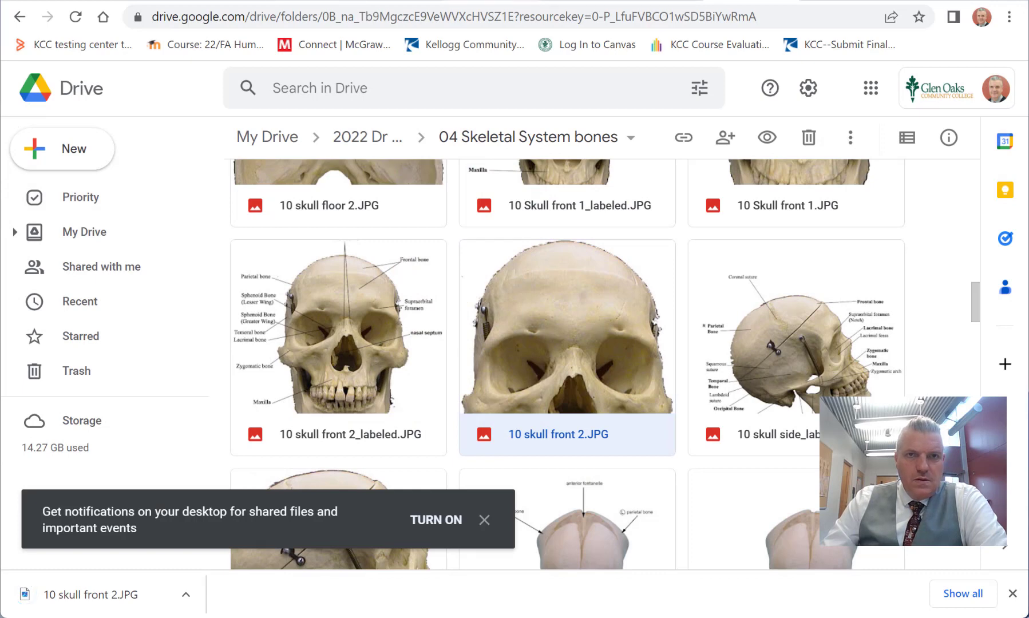
# Step: Return to the Canvas image chooser and upload 10 skull front 2 from the Downloads folder as the course image
pyautogui.click(491, 0)
pyautogui.click(404, 0)
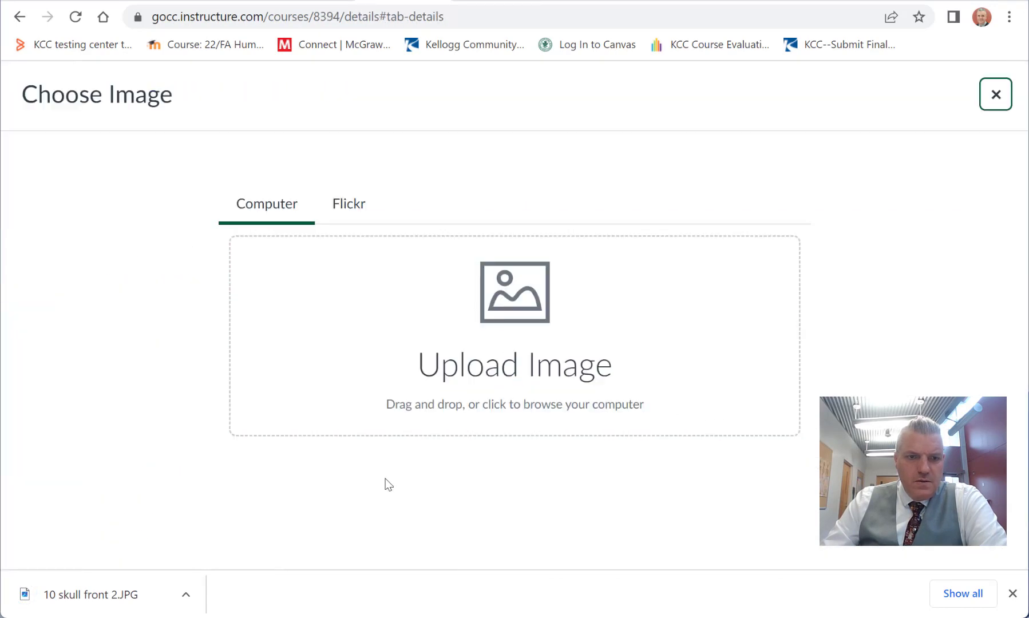
pyautogui.click(515, 343)
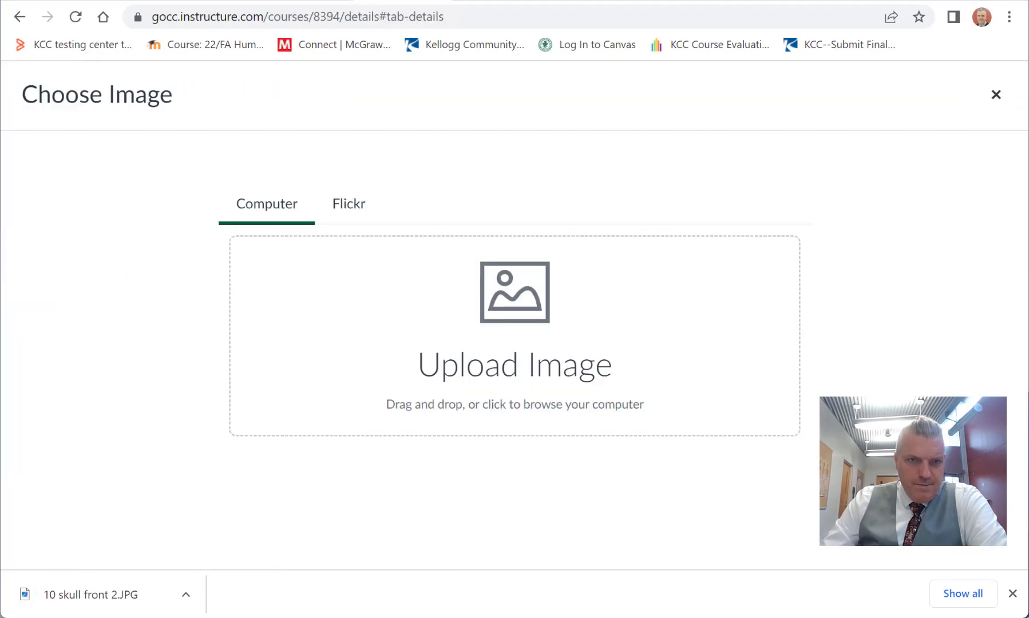
pyautogui.click(68, 211)
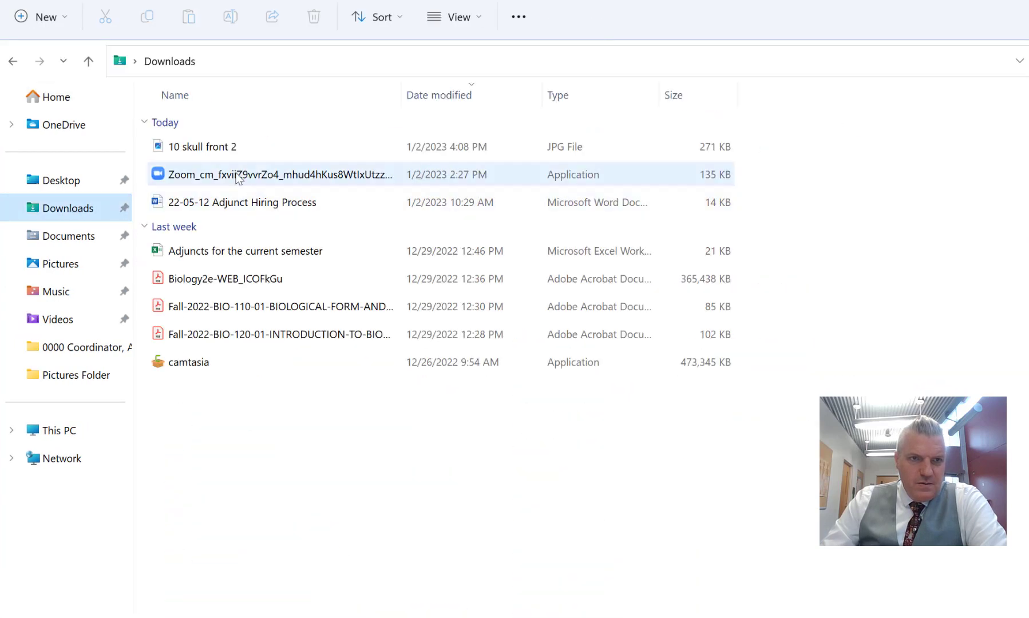
pyautogui.click(191, 147)
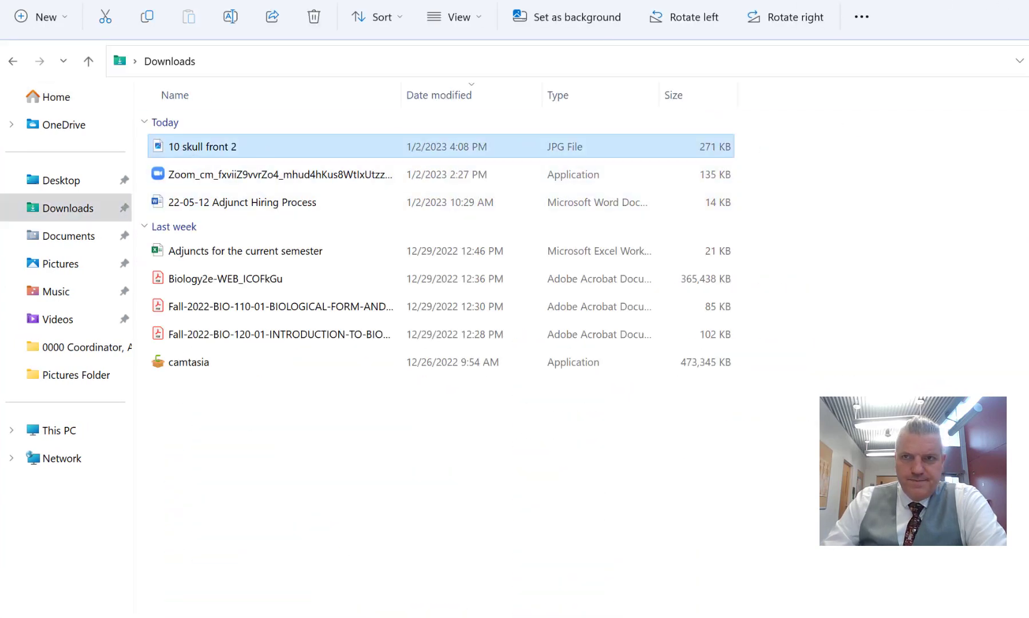
pyautogui.click(1028, 0)
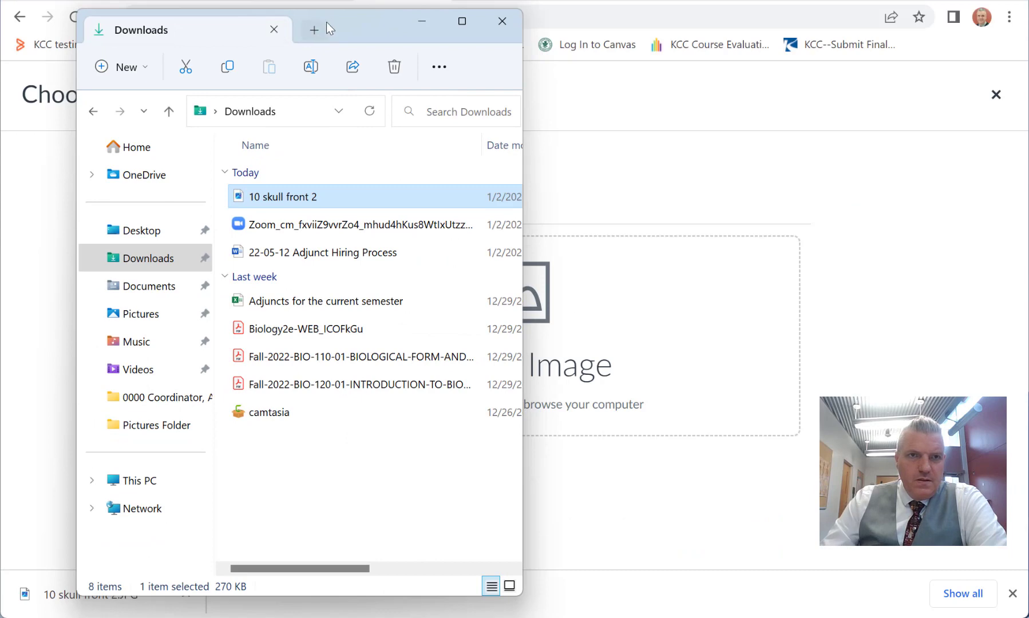
pyautogui.moveTo(346, 22); pyautogui.dragTo(329, 42)
pyautogui.moveTo(221, 218); pyautogui.dragTo(524, 326)
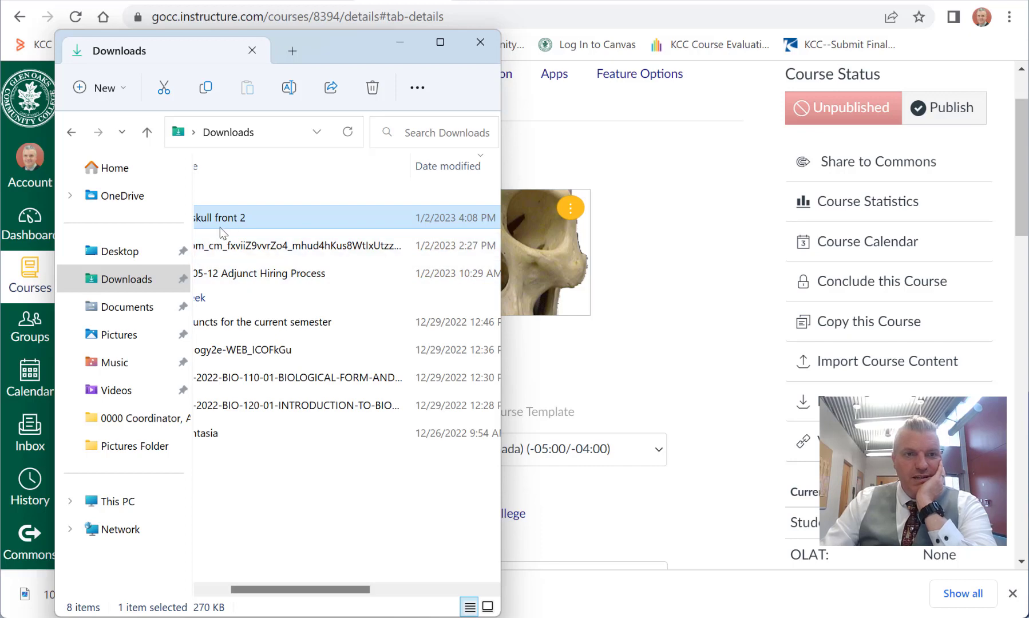
# Step: Open 10 skull front 2 in Paint and crop it to the upper part of the skull, about 479 × 466 px
pyautogui.rightClick(219, 228)
pyautogui.moveTo(311, 289)
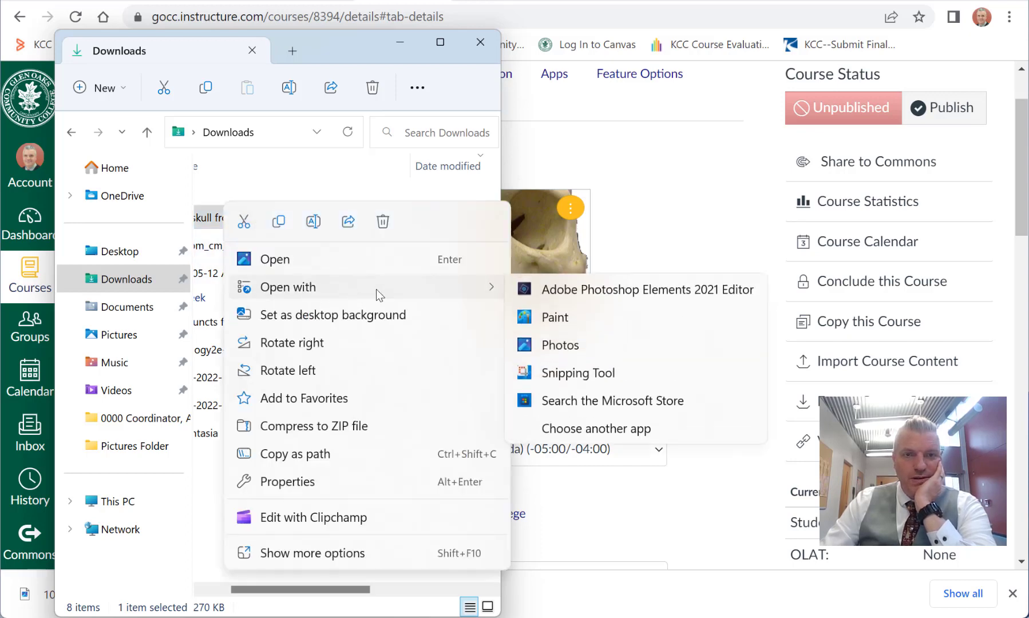
pyautogui.click(544, 318)
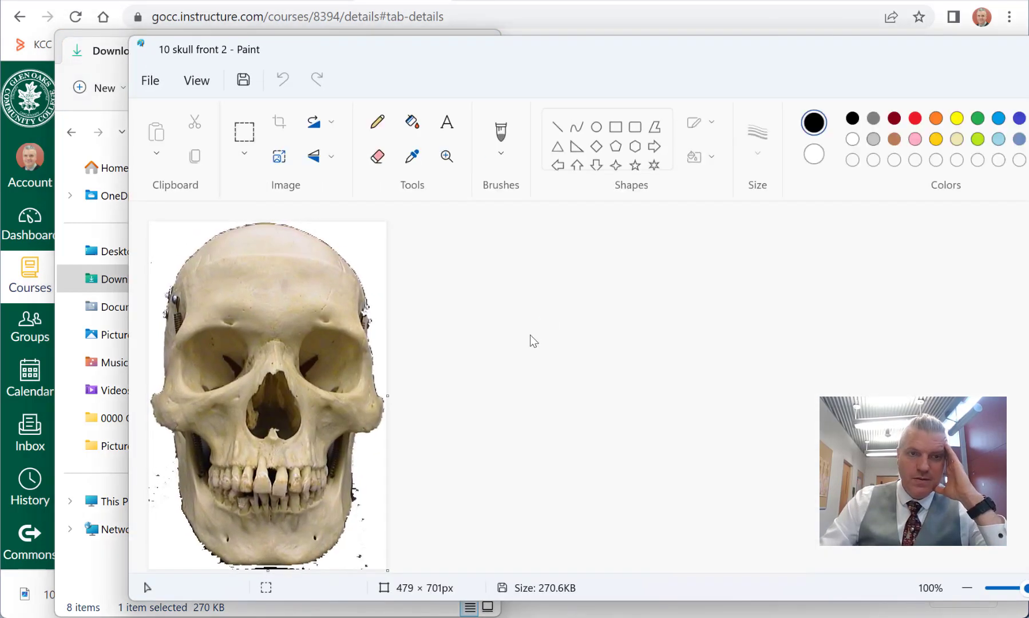
pyautogui.click(235, 146)
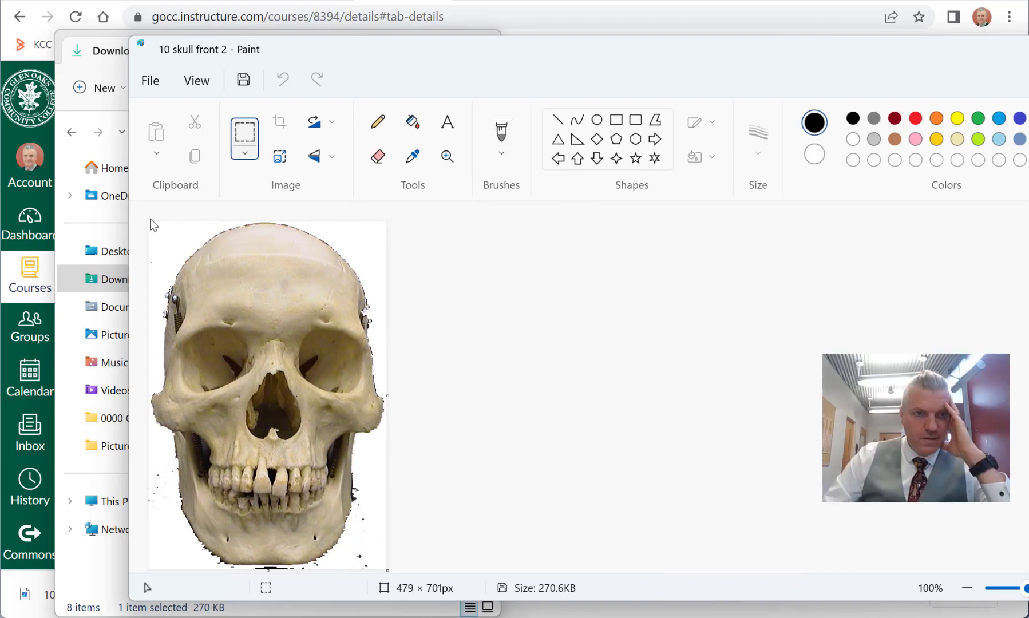
pyautogui.moveTo(149, 224); pyautogui.dragTo(417, 454)
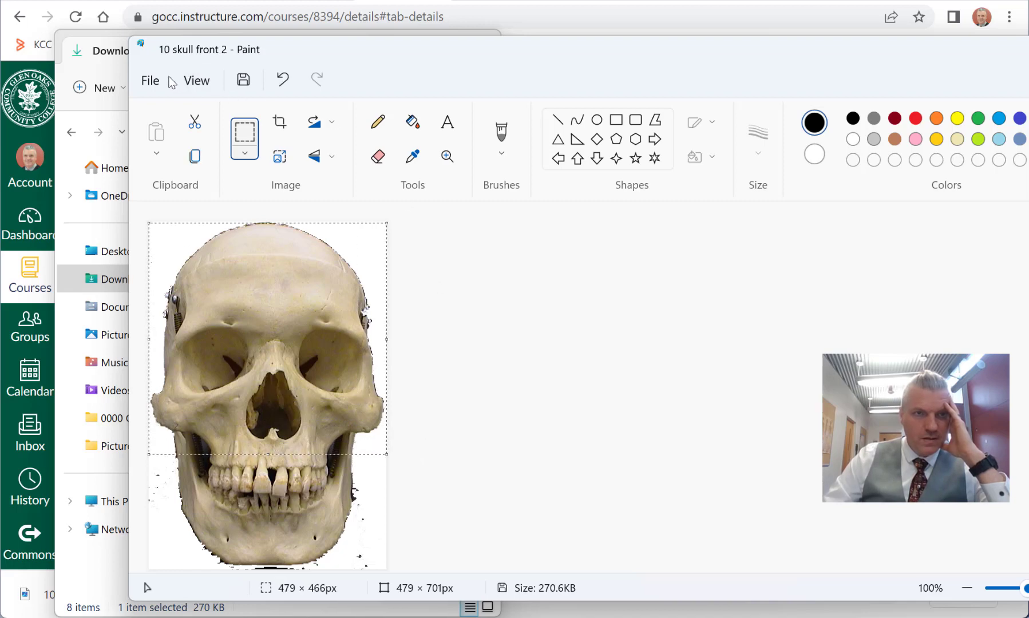
pyautogui.click(282, 130)
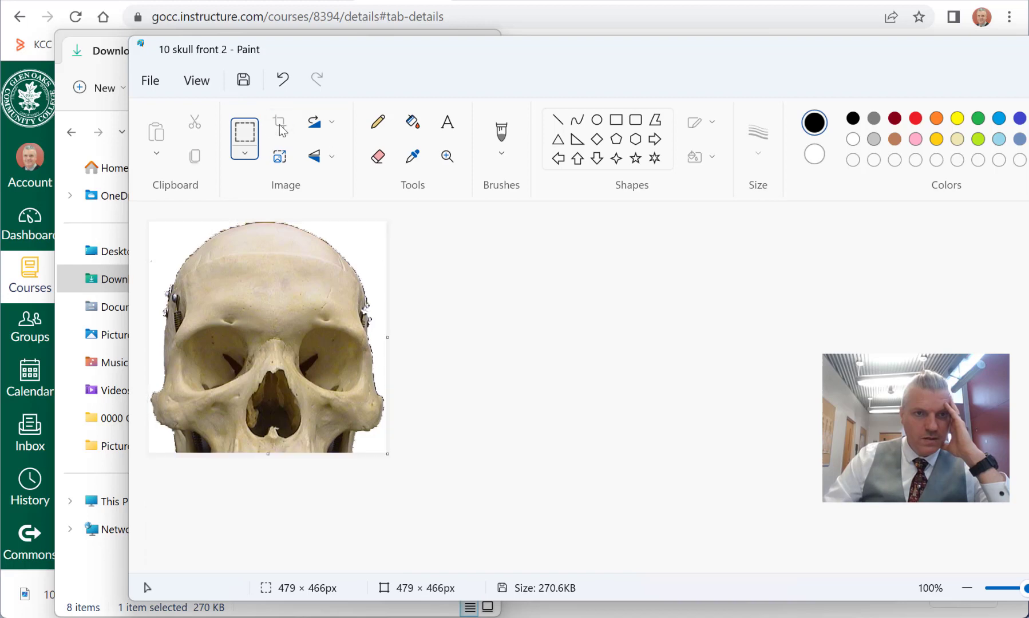
# Step: Save the cropped skull image over the original file and close Paint
pyautogui.click(152, 81)
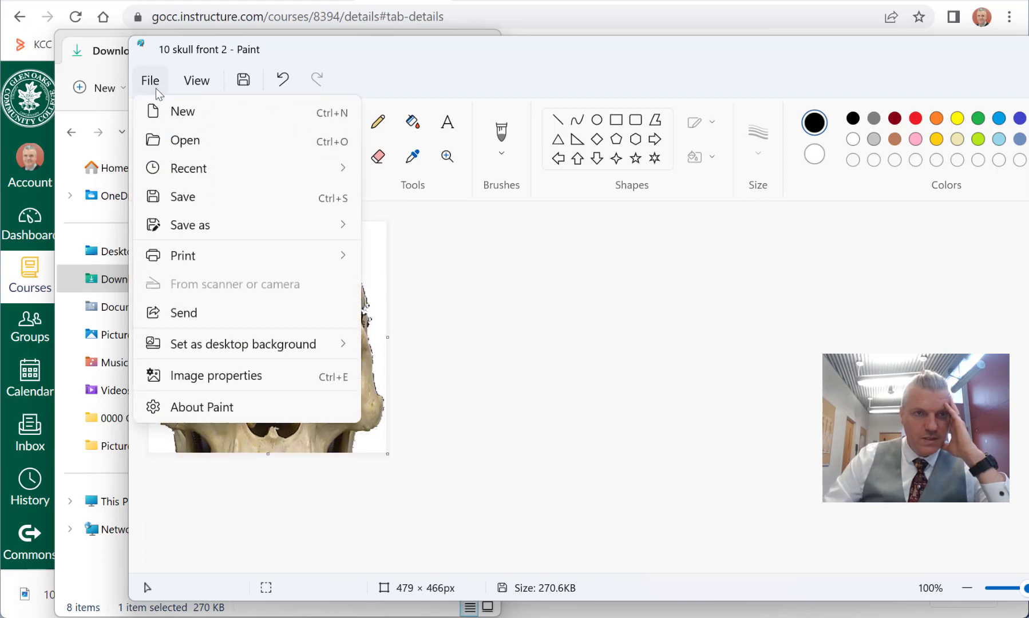
pyautogui.click(186, 196)
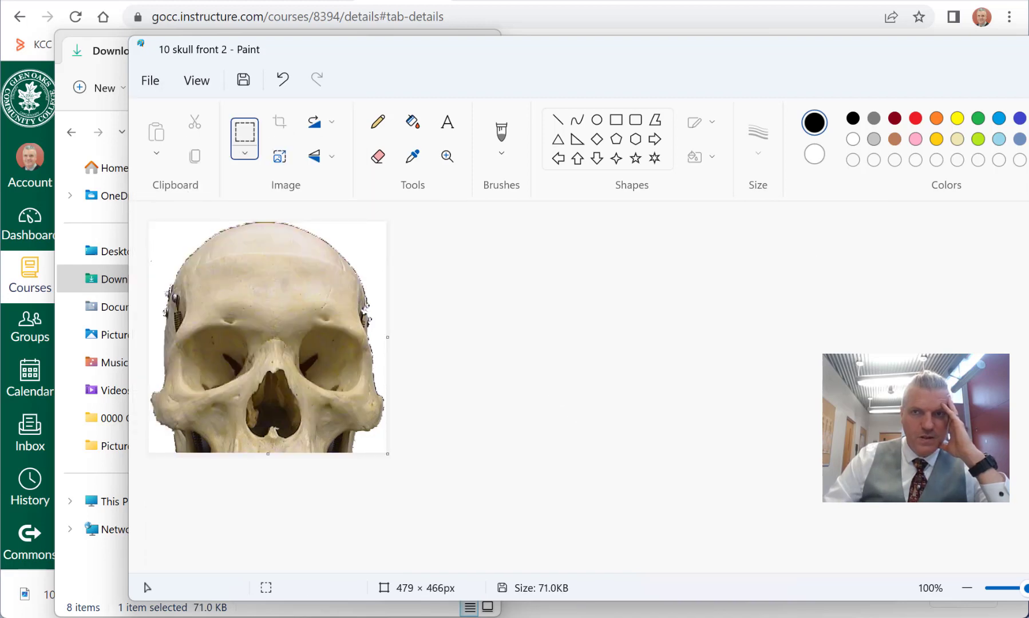
pyautogui.hotkey('alt', 'F4')
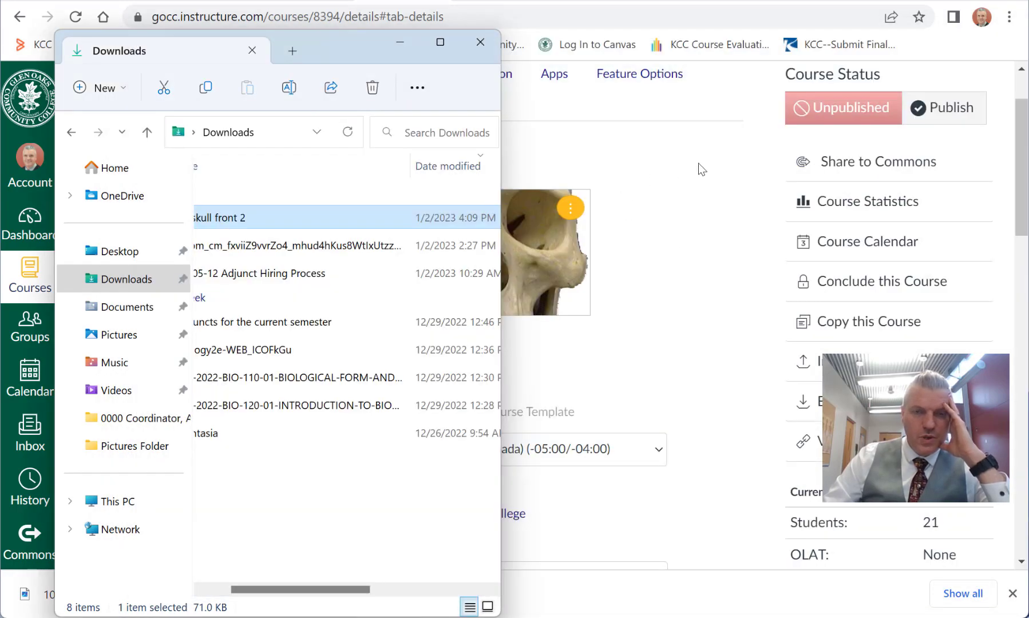
# Step: Replace the course image in Course Details with the cropped 10 skull front 2 file from the Downloads folder
pyautogui.click(534, 248)
pyautogui.click(571, 208)
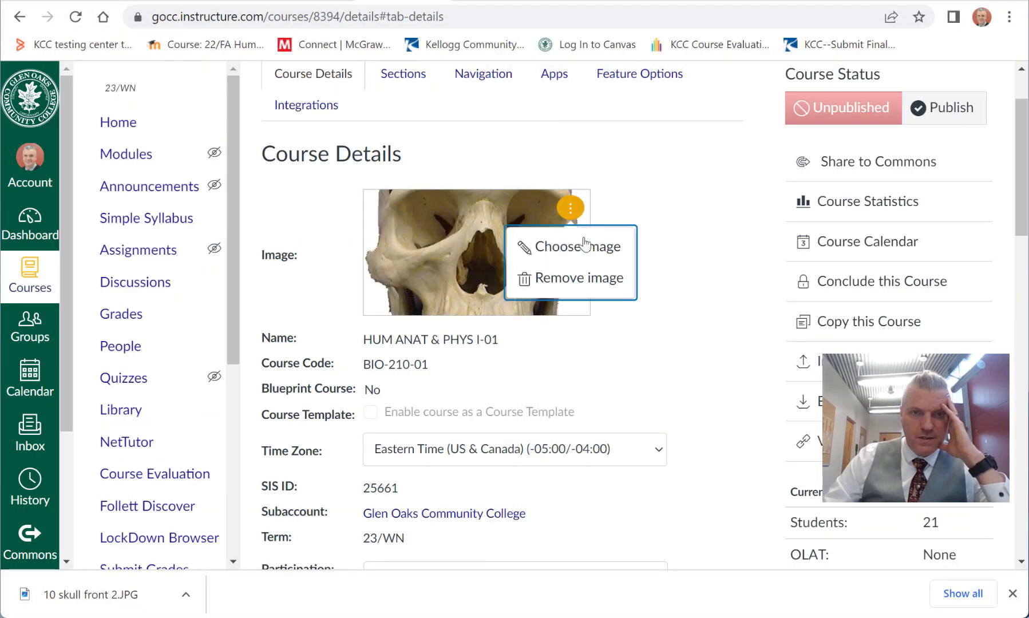
pyautogui.click(586, 244)
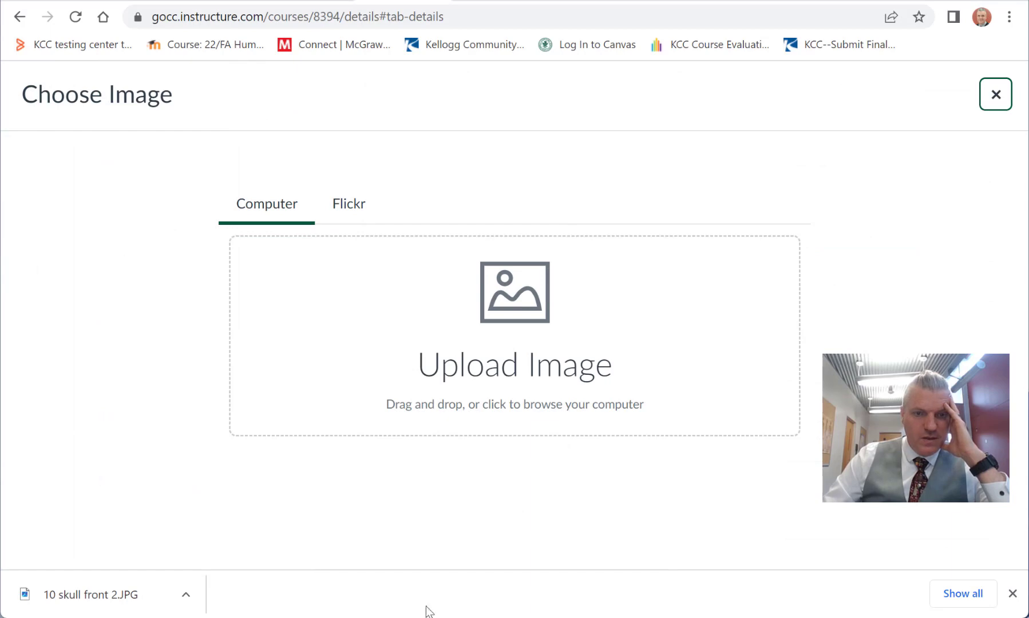
pyautogui.hotkey('alt', 'Tab')
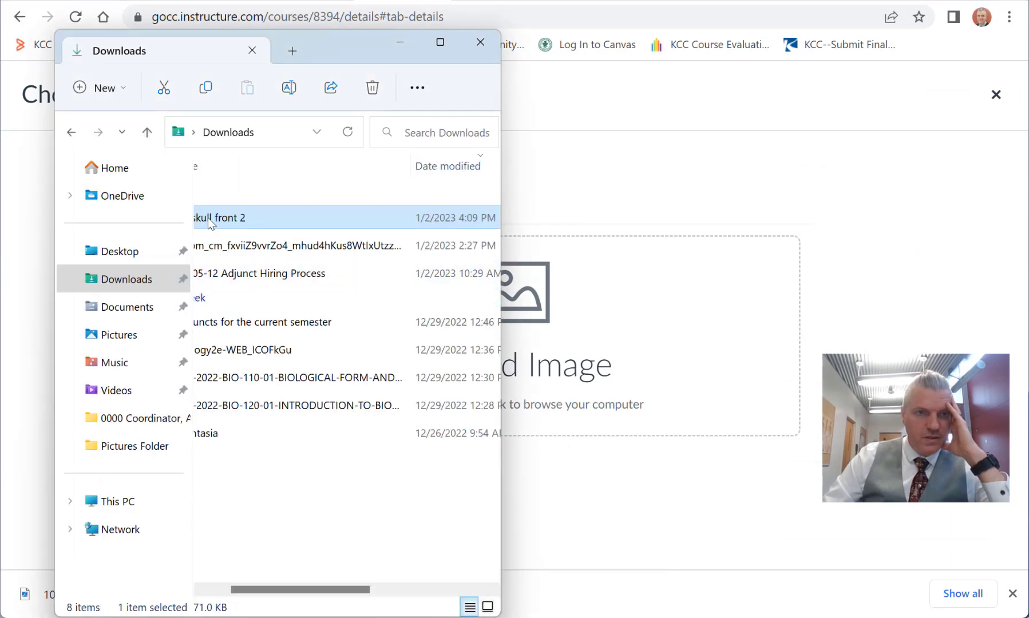
pyautogui.moveTo(207, 218); pyautogui.dragTo(661, 361)
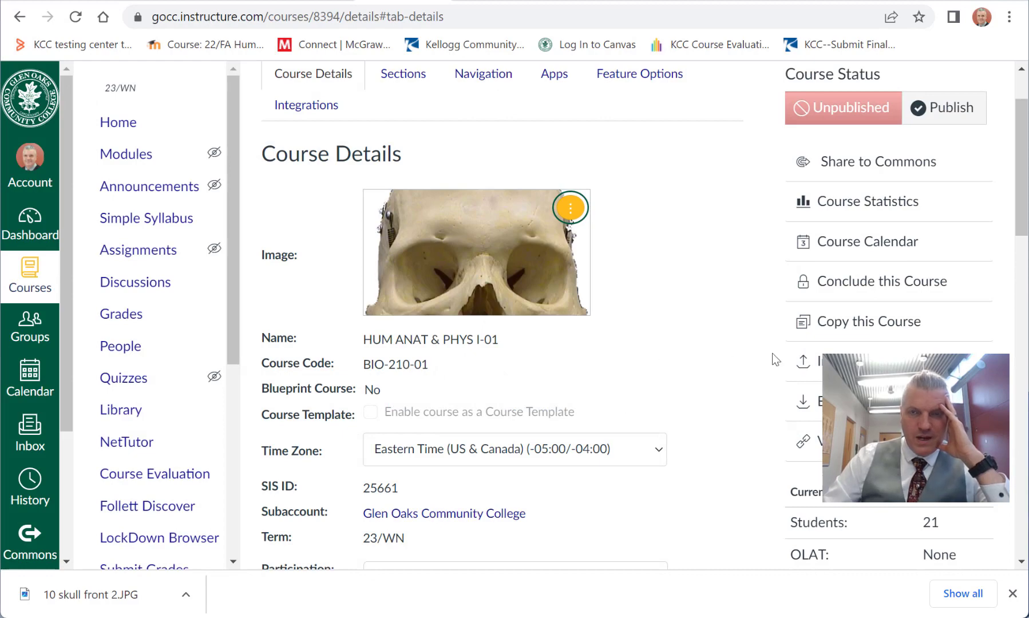
# Step: Review the Participation options in Course Details along with the course's start and end dates
pyautogui.scroll(-5, 682, 265)
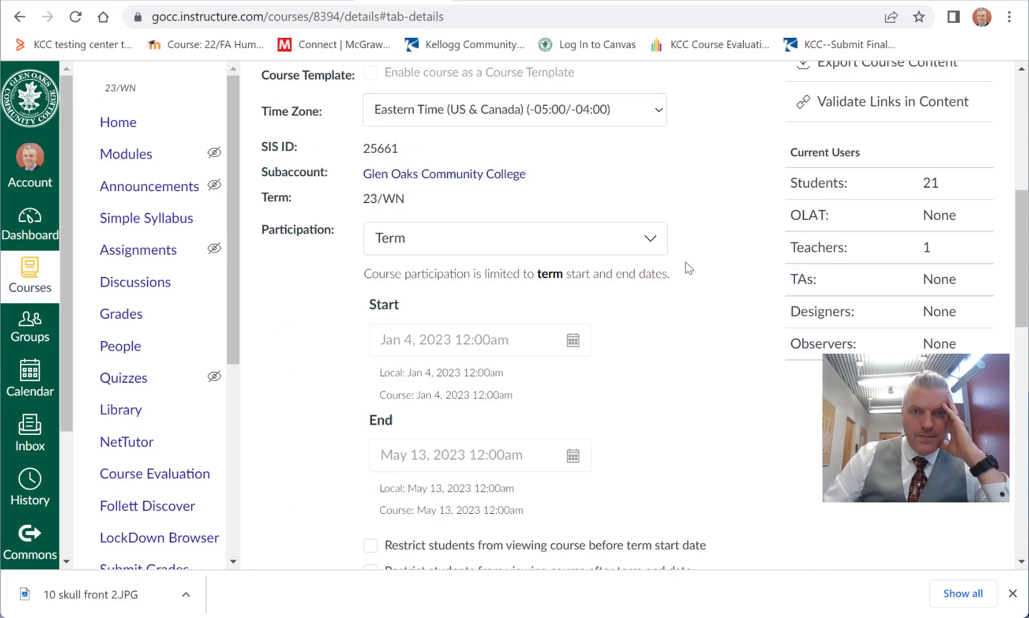
pyautogui.scroll(7, 507, 241)
pyautogui.scroll(-5, 702, 314)
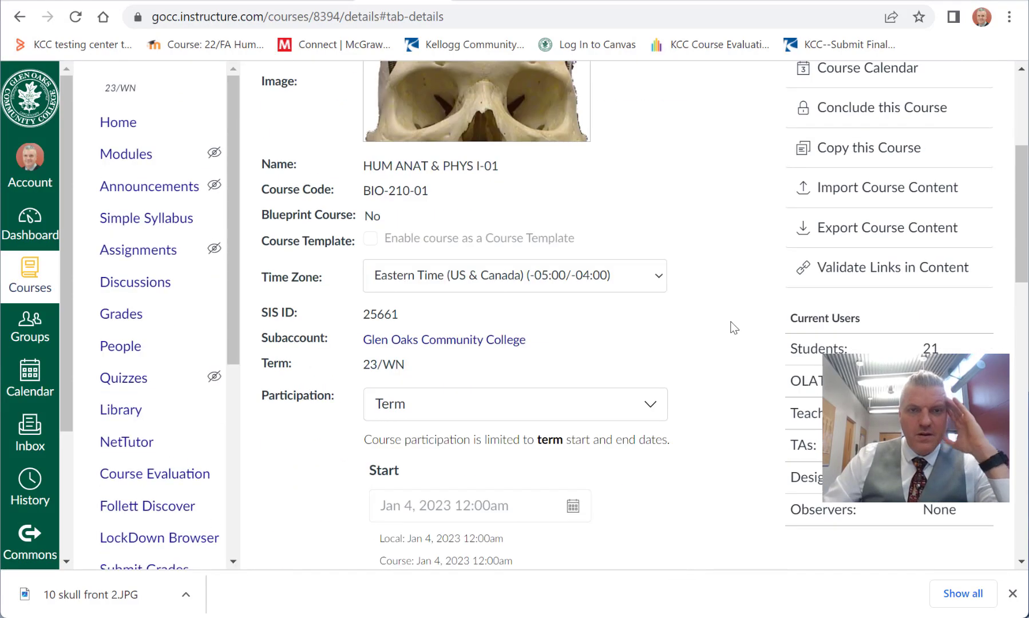
pyautogui.scroll(-3, 744, 331)
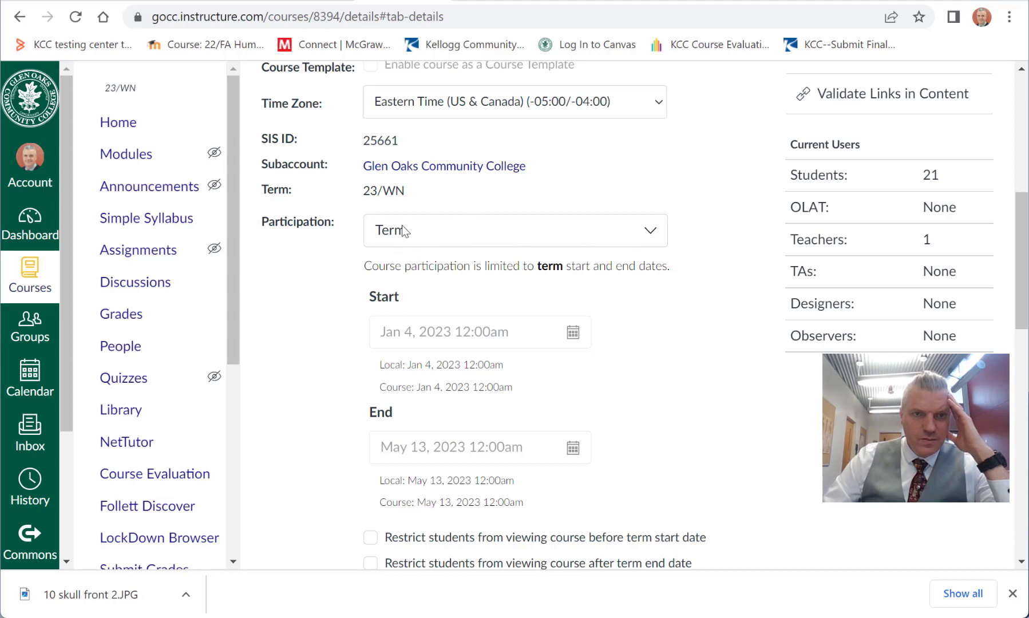
pyautogui.click(644, 240)
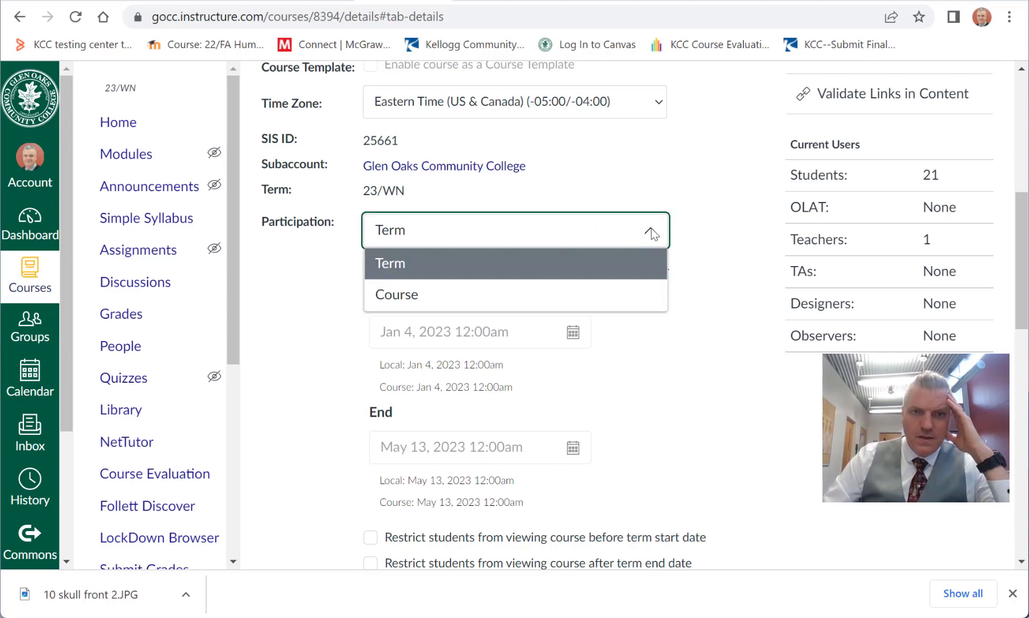
pyautogui.click(654, 232)
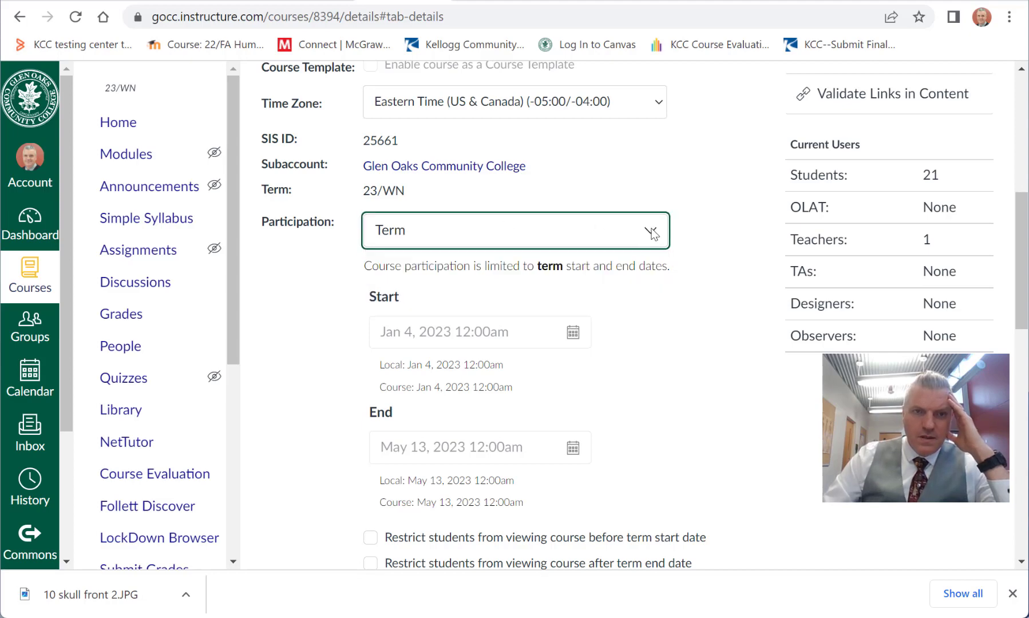
pyautogui.click(435, 316)
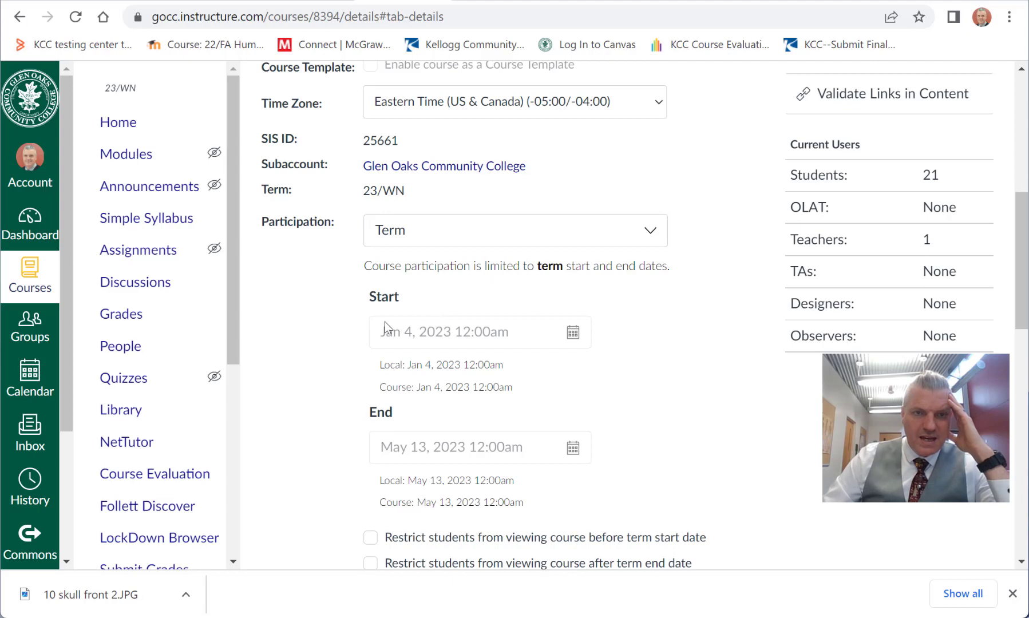
# Step: Examine the remaining Course Details settings, including the viewing restrictions and the default due time choices
pyautogui.scroll(-4, 481, 418)
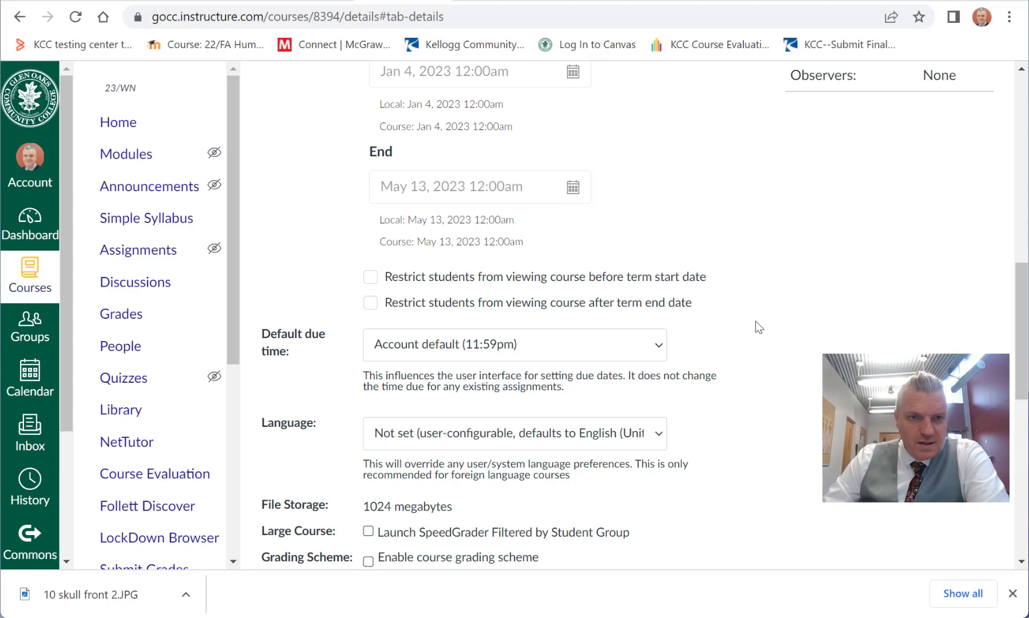
pyautogui.scroll(-1, 756, 321)
pyautogui.scroll(-1, 756, 322)
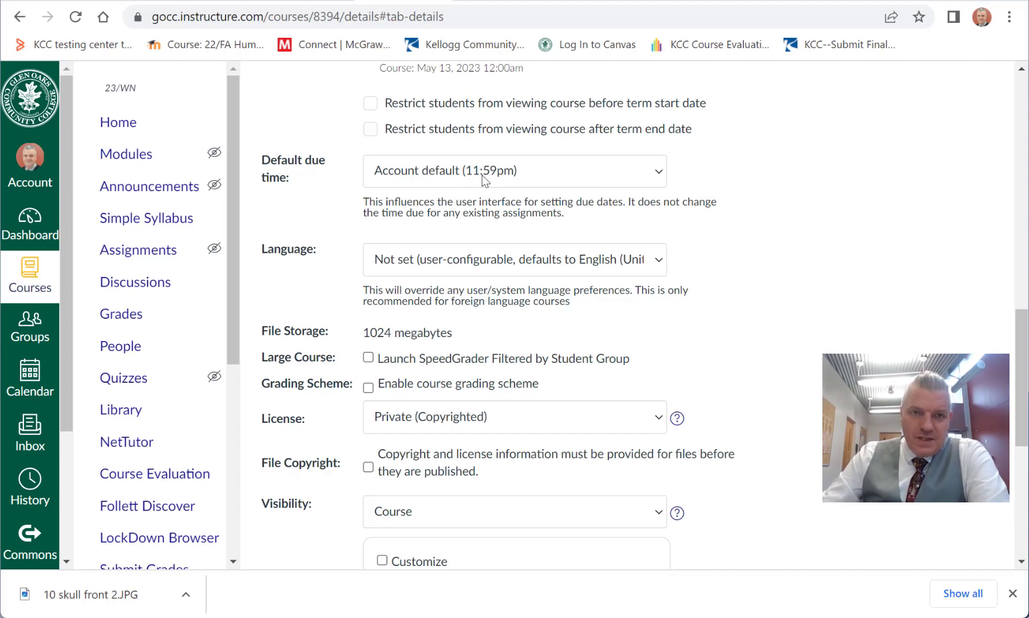
pyautogui.click(658, 168)
pyautogui.click(657, 169)
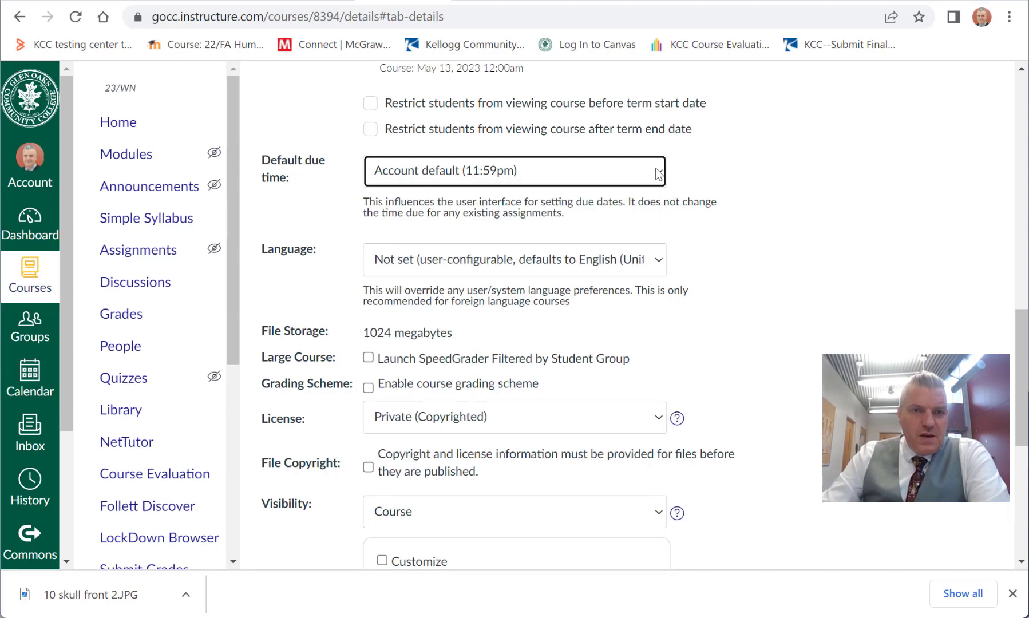
pyautogui.click(324, 302)
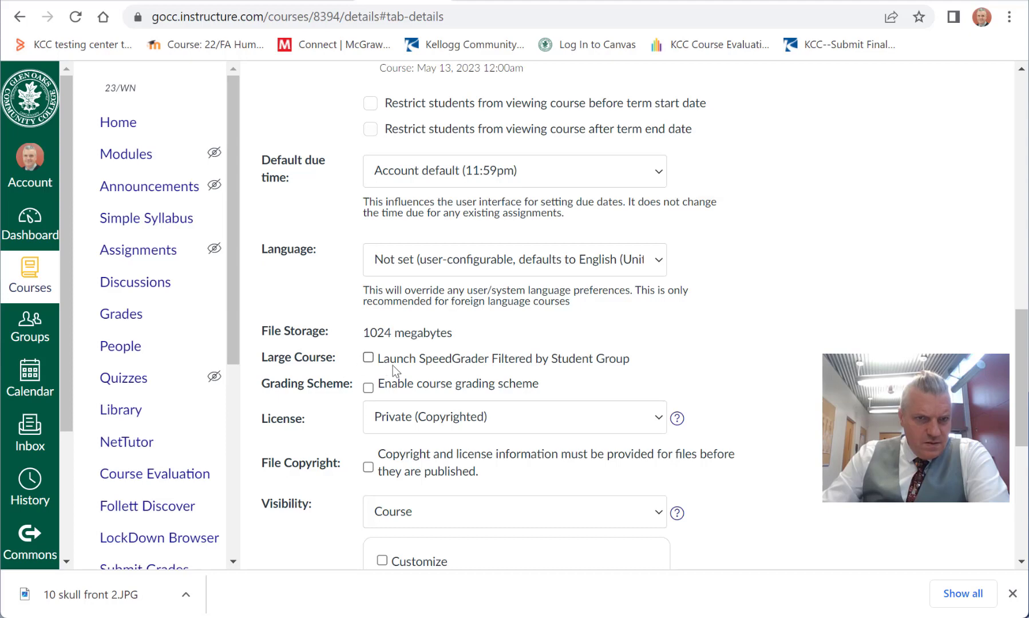
# Step: Enable the course grading scheme and open the Default Grading Scheme for editing
pyautogui.click(368, 389)
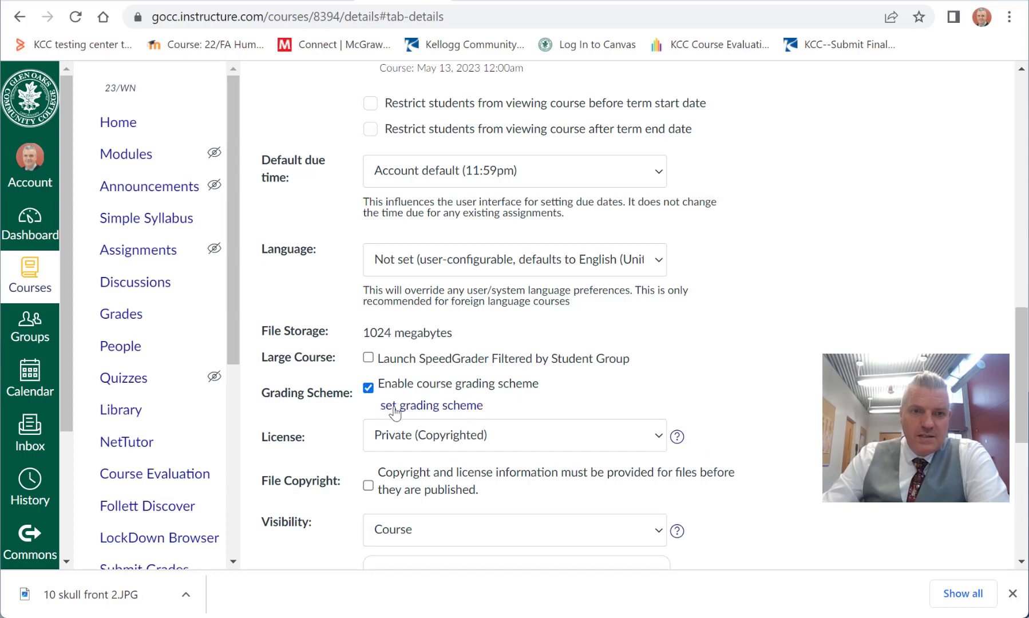
pyautogui.moveTo(418, 408); pyautogui.dragTo(414, 408)
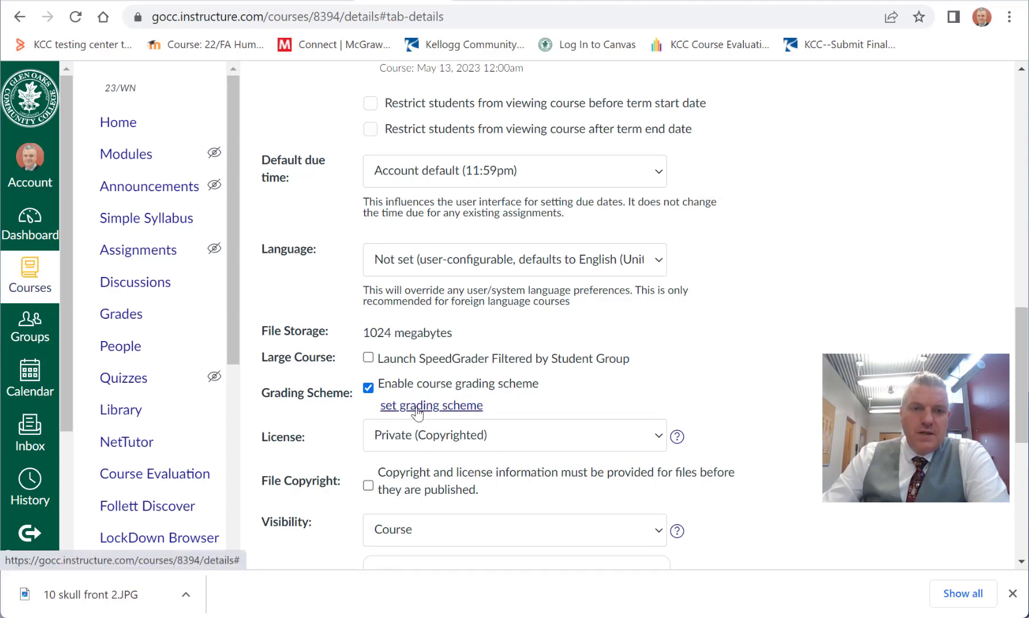
pyautogui.click(415, 407)
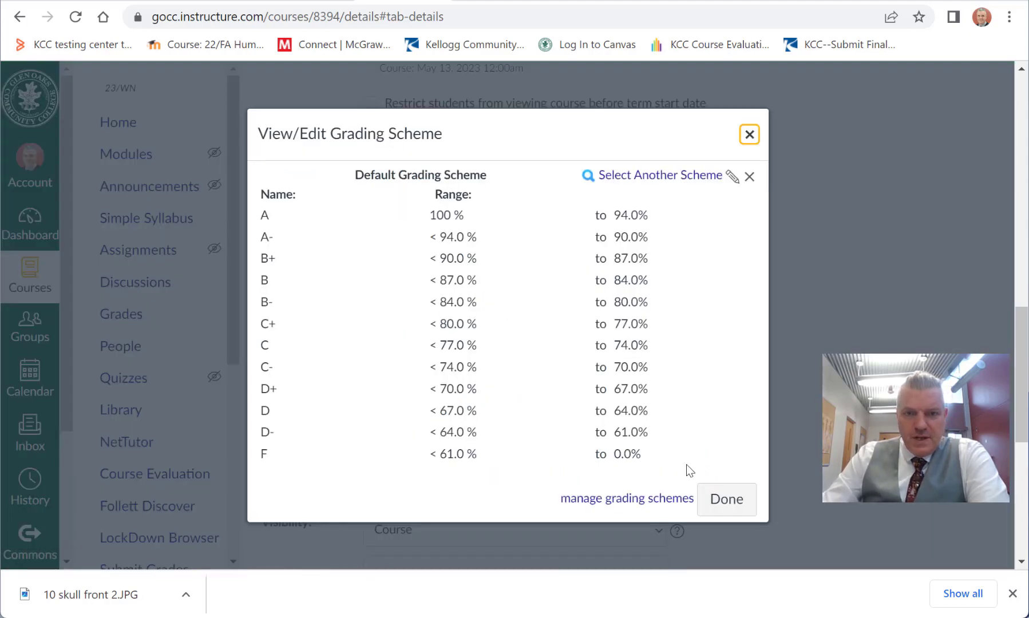
pyautogui.click(732, 177)
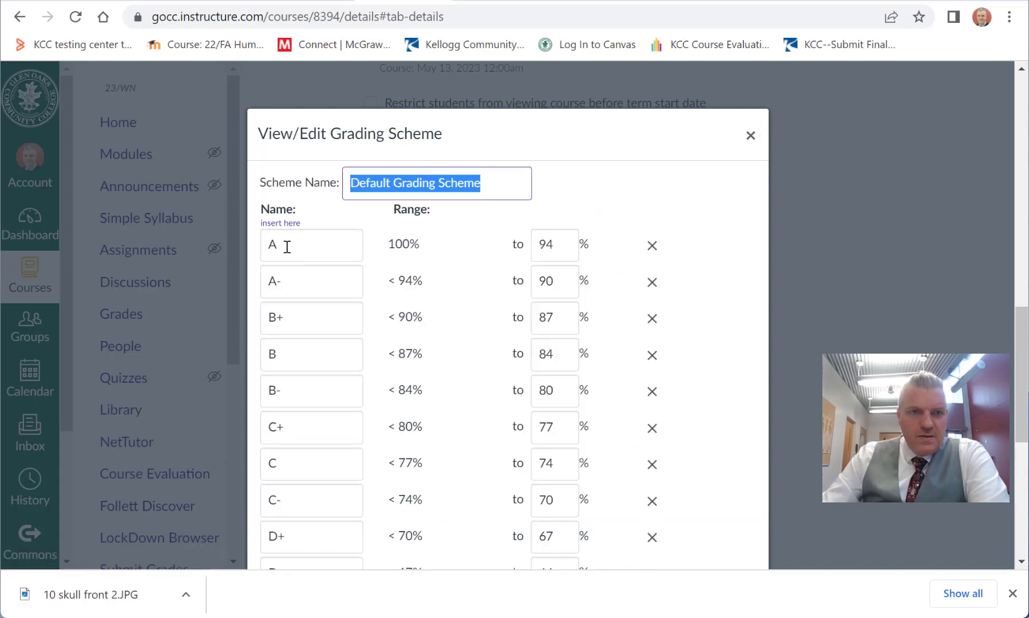
# Step: Rename the A grade as 4.0 and set its lower limit to 90%
pyautogui.click(271, 243)
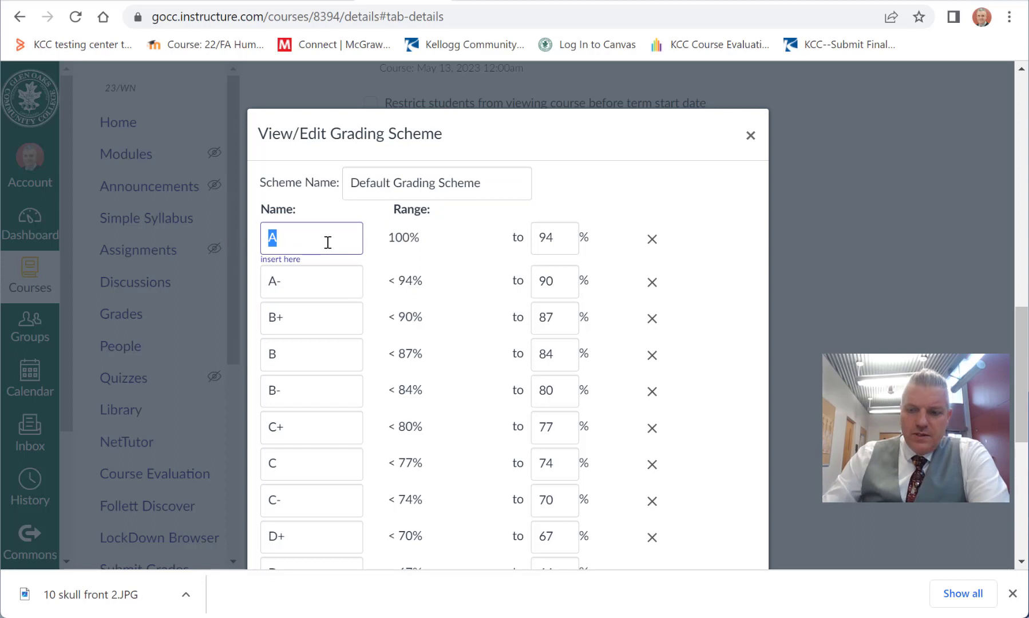
pyautogui.write('4.0')
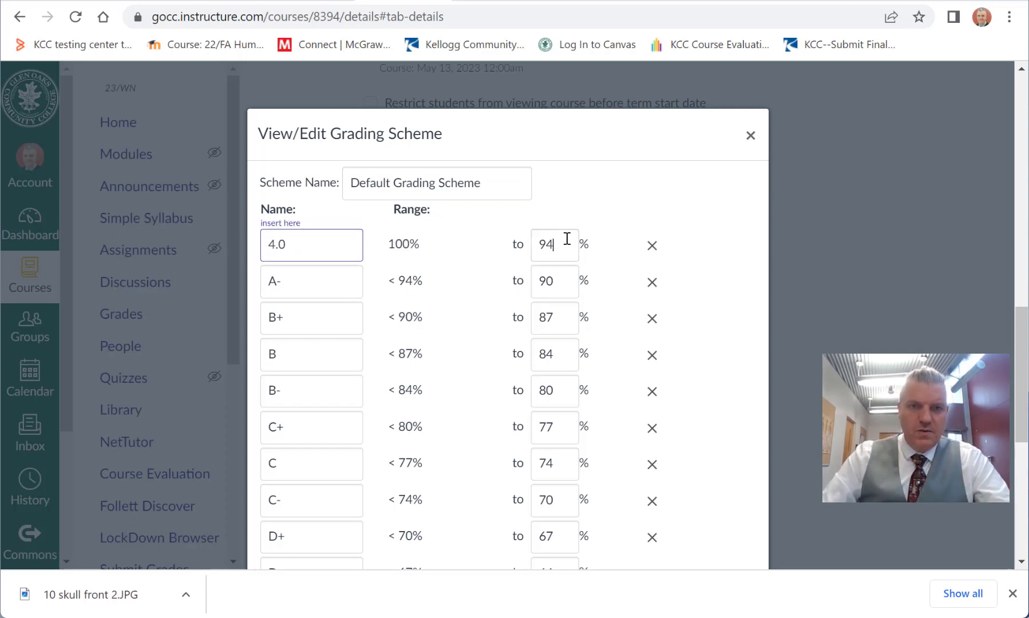
pyautogui.press('Tab')
pyautogui.write('90')
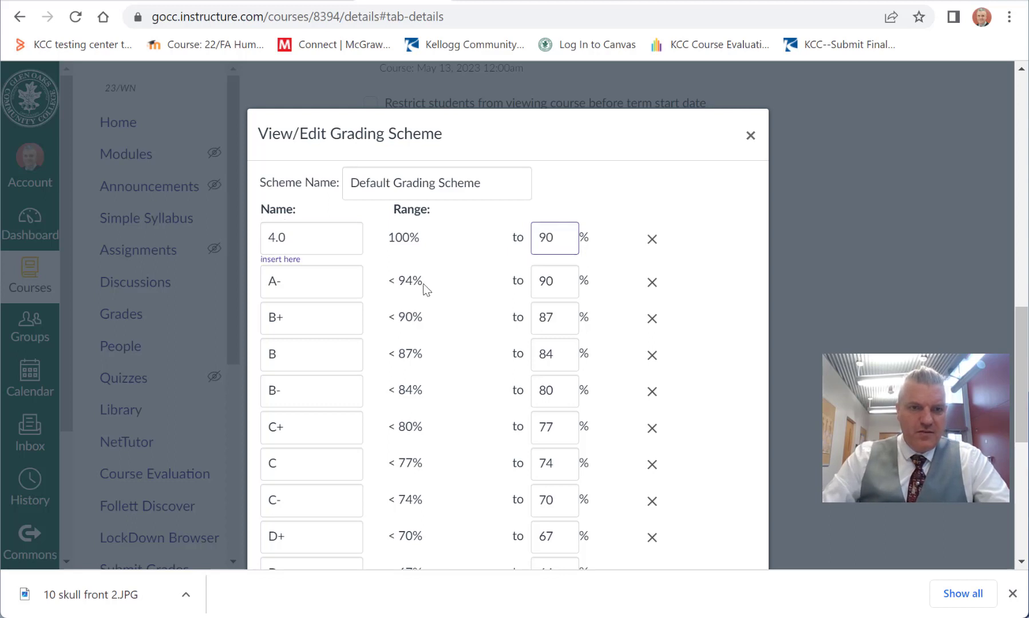
# Step: Rename the A- grade as 3.5 and set its lower limit to 85%
pyautogui.click(314, 282)
pyautogui.hotkey('ctrl', 'a')
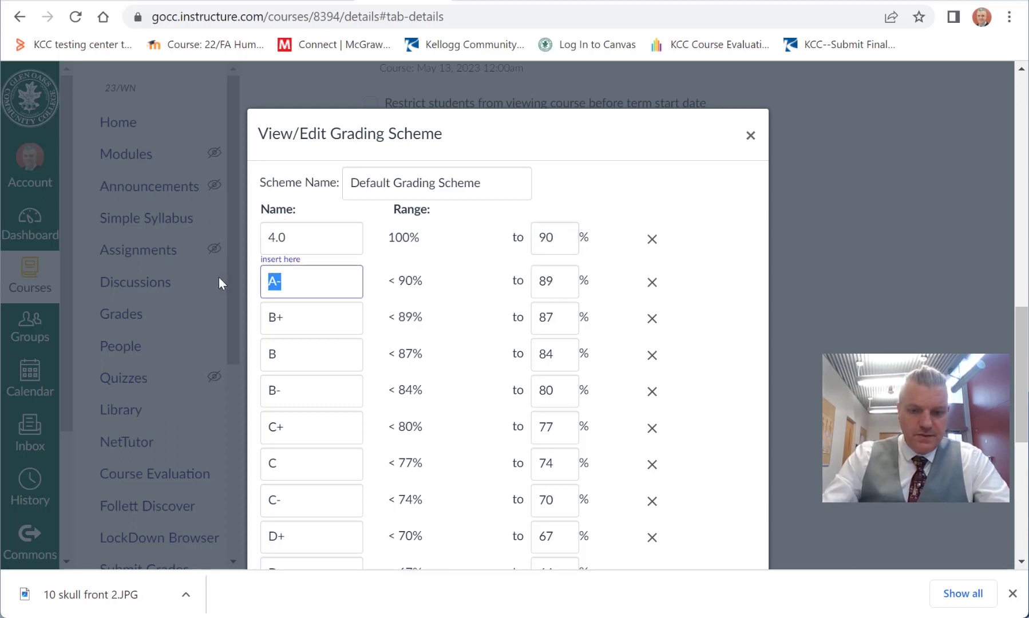
pyautogui.write('3.5')
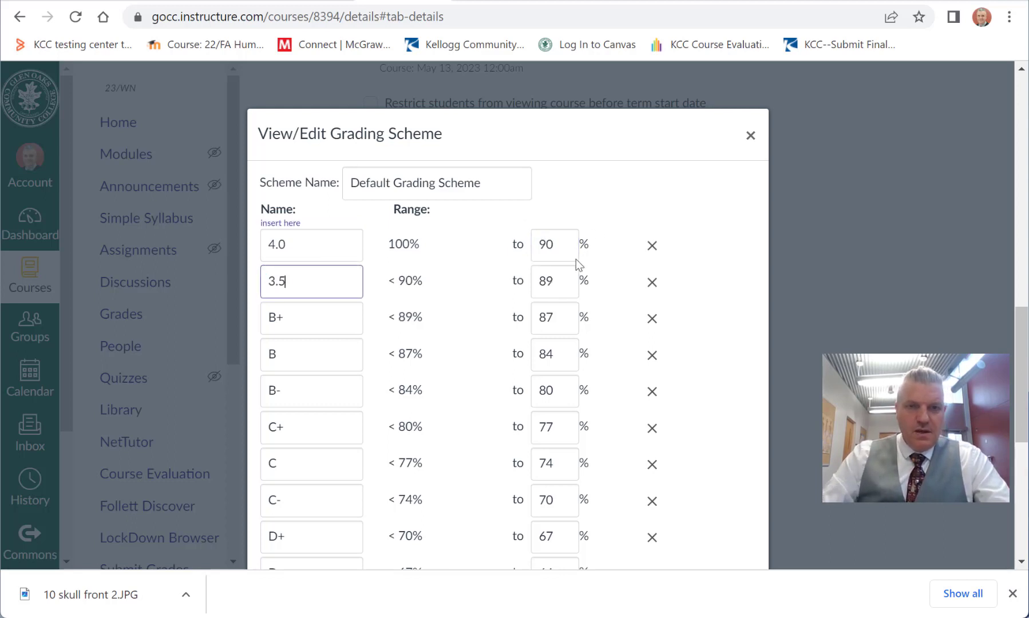
pyautogui.doubleClick(571, 275)
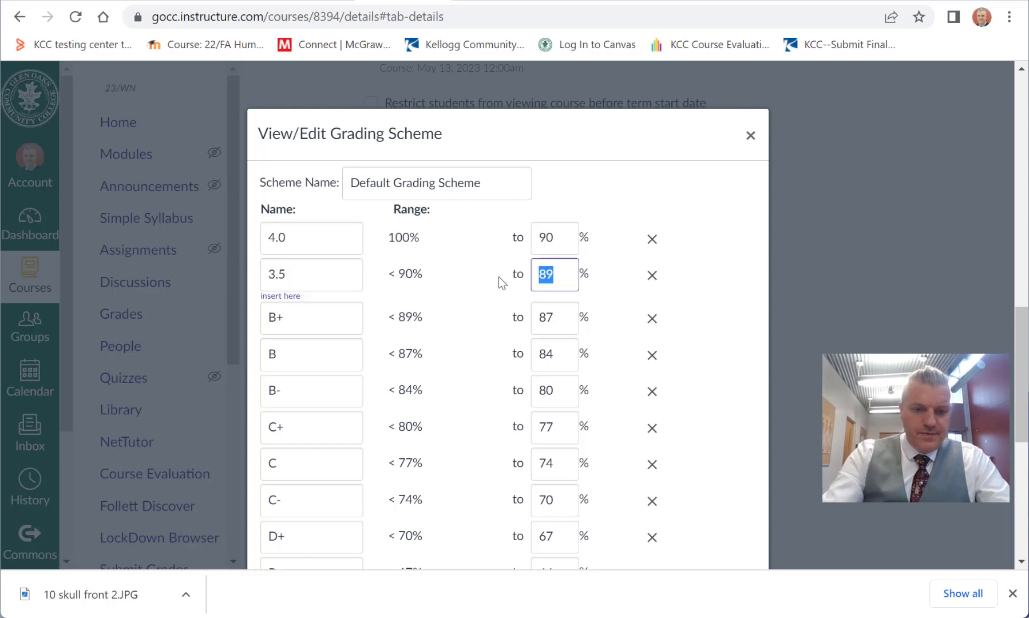
pyautogui.write('85')
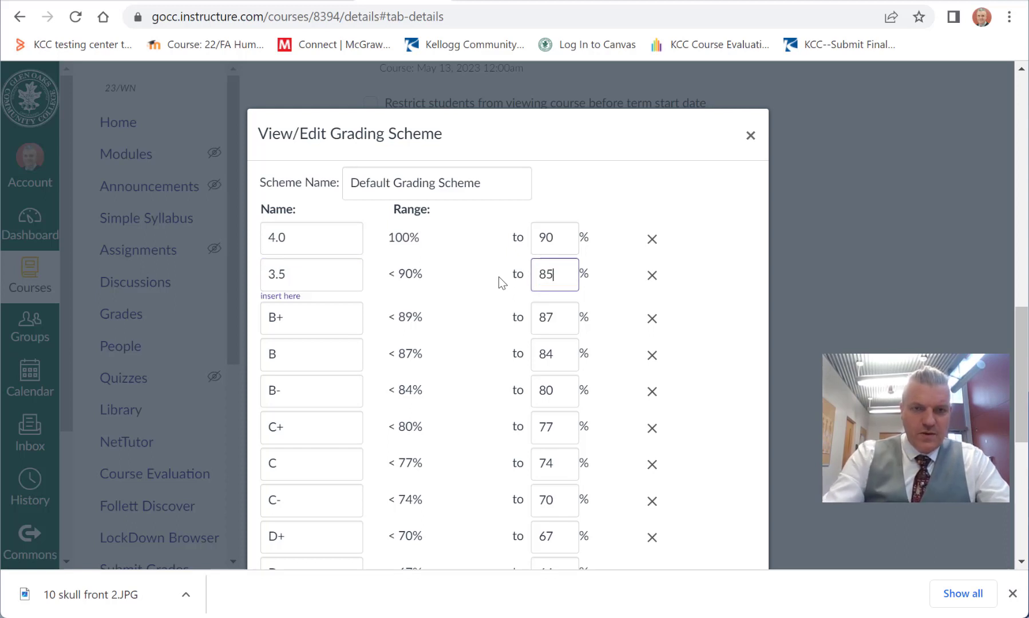
pyautogui.doubleClick(558, 270)
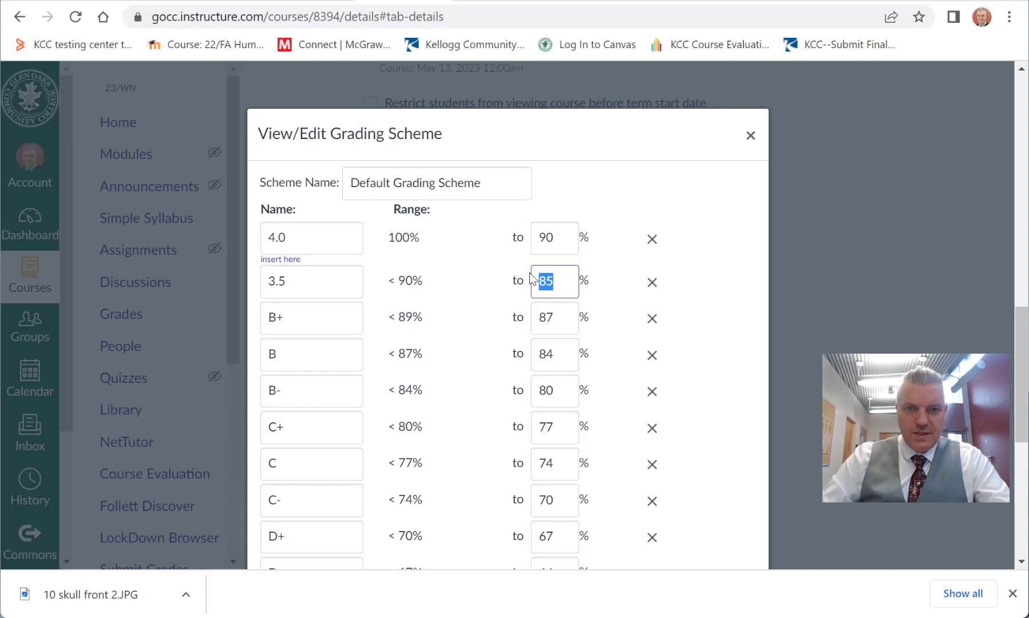
pyautogui.click(293, 280)
pyautogui.moveTo(293, 280); pyautogui.dragTo(260, 288)
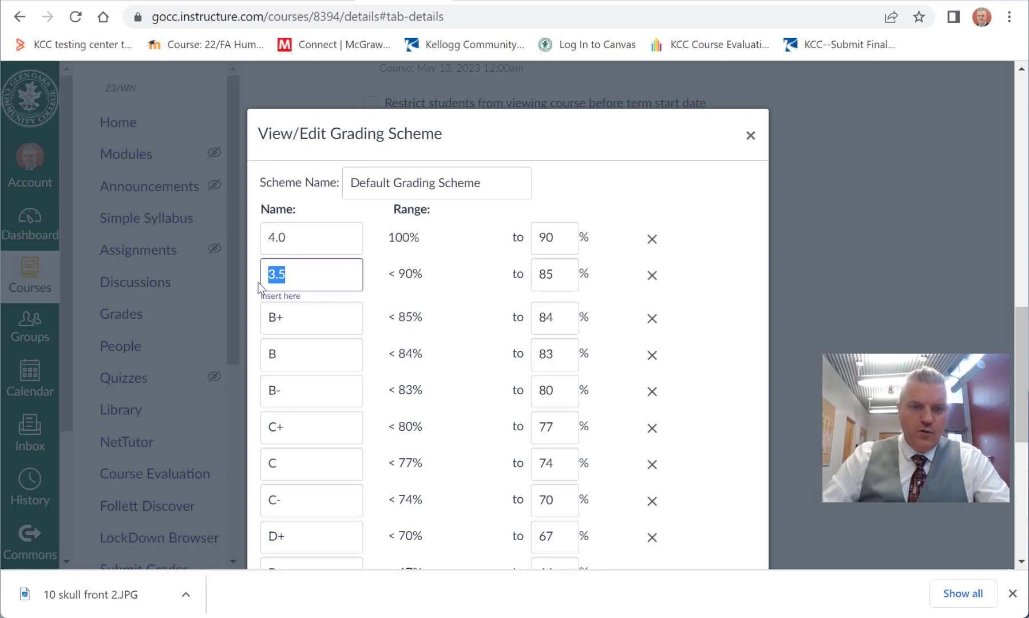
pyautogui.click(306, 274)
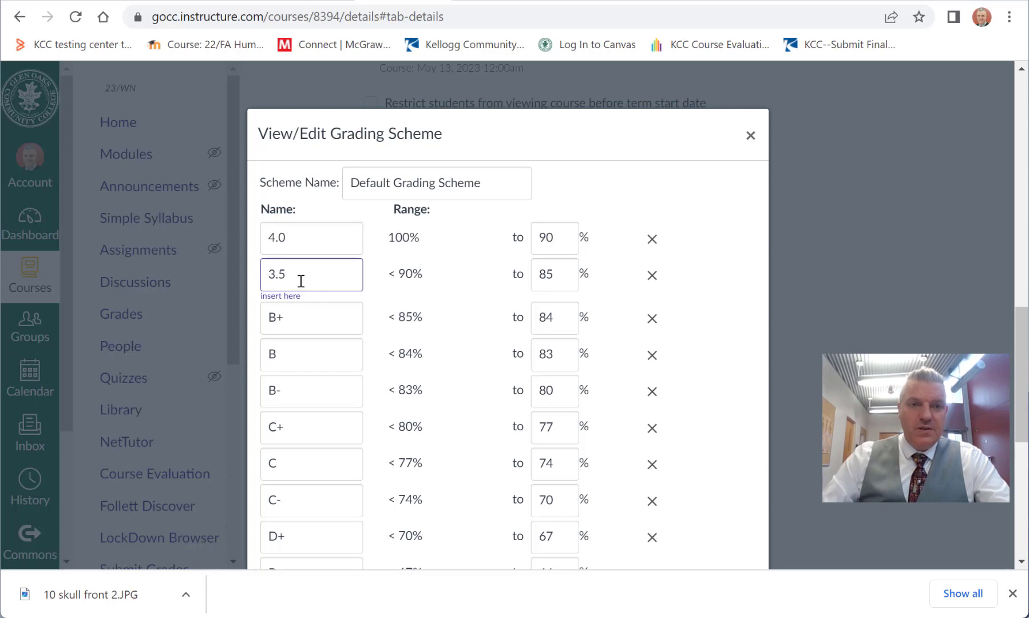
pyautogui.moveTo(291, 279); pyautogui.dragTo(256, 277)
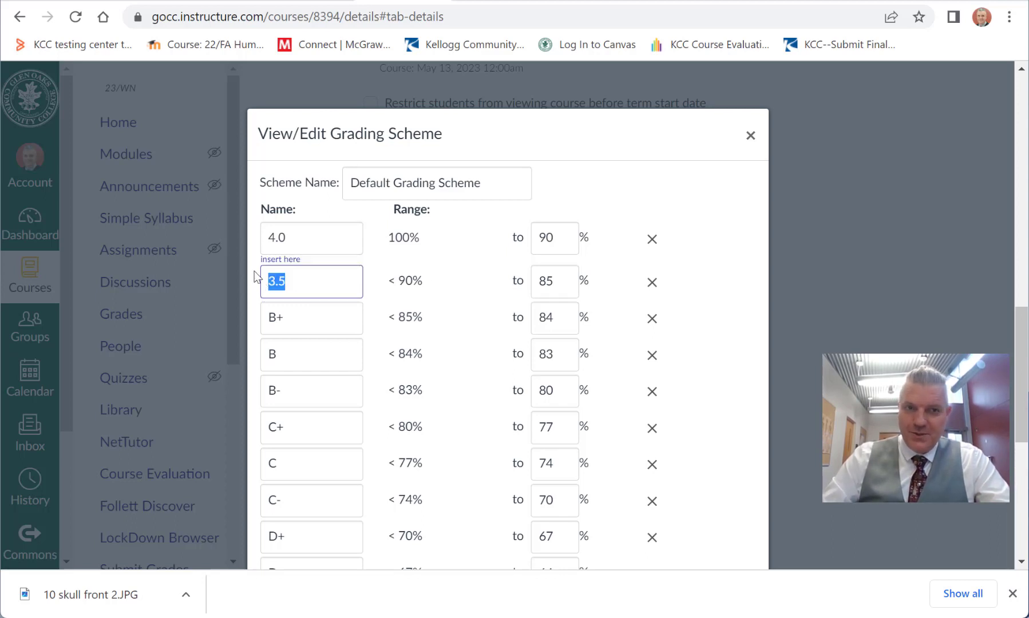
pyautogui.click(291, 279)
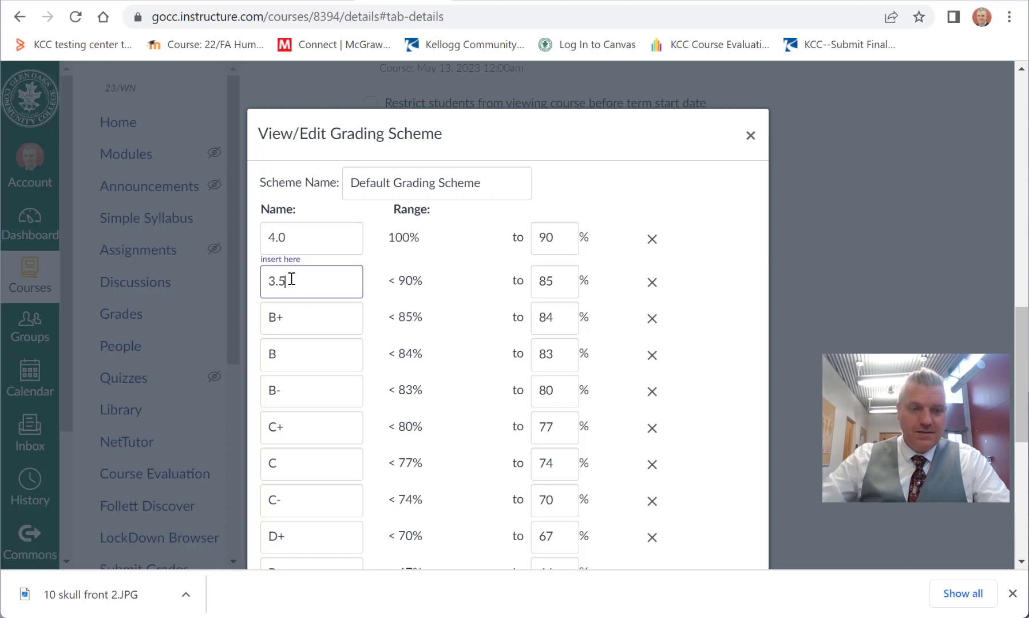
# Step: Rename the B+ grade as 3.0 and set its lower limit to 80%
pyautogui.press('Tab')
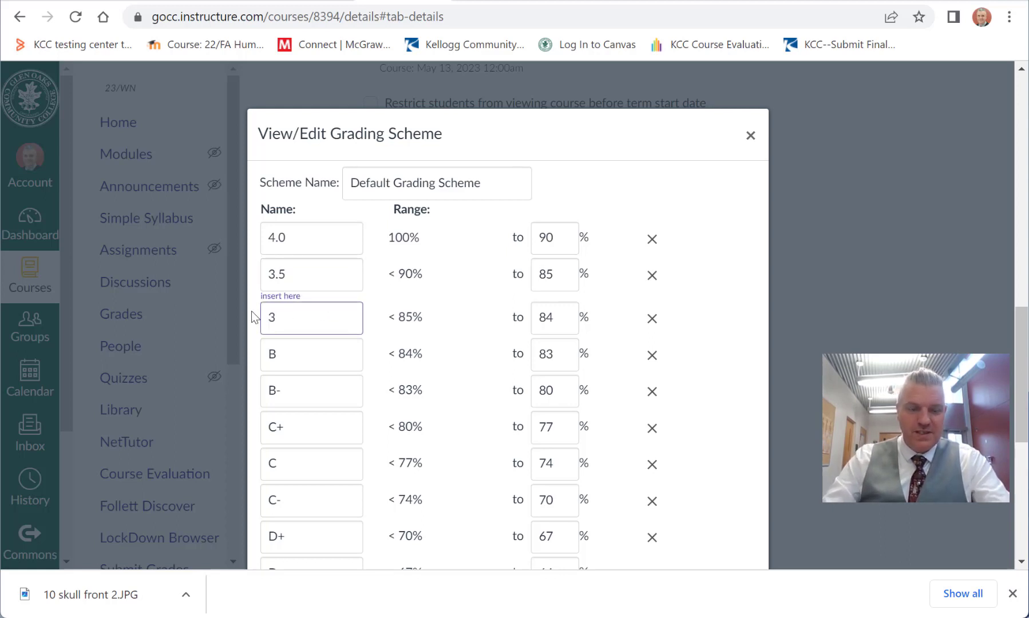
pyautogui.write('3.')
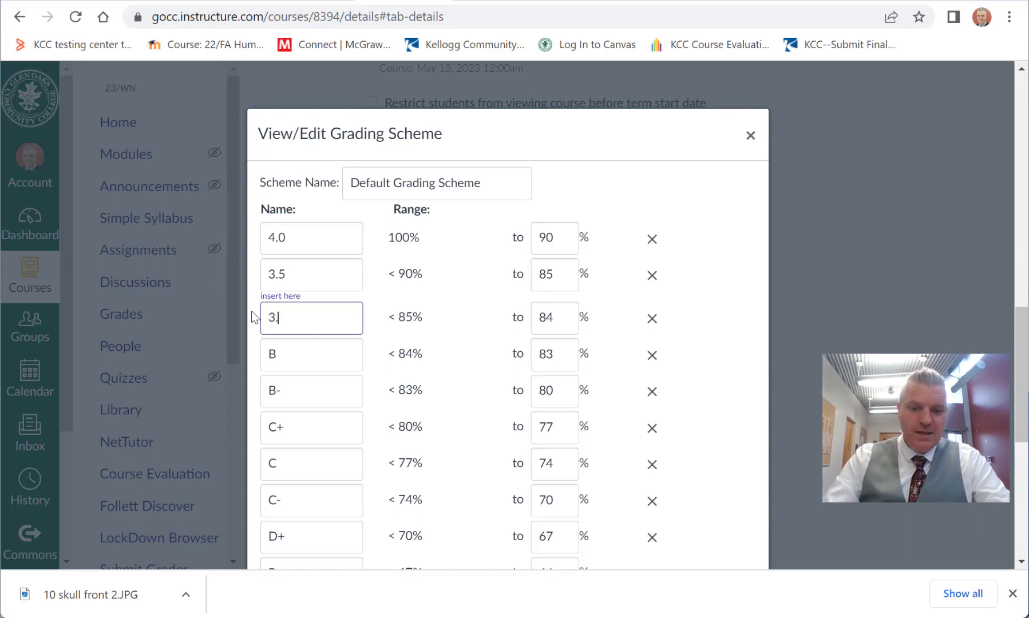
pyautogui.write('0')
pyautogui.click(566, 316)
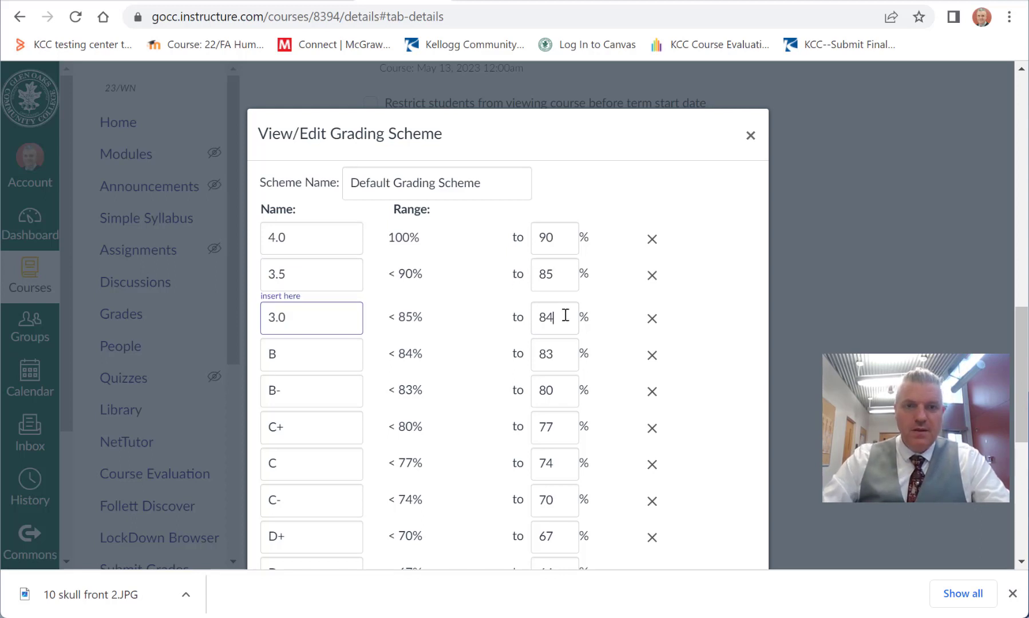
pyautogui.moveTo(565, 316); pyautogui.dragTo(481, 308)
pyautogui.write('80')
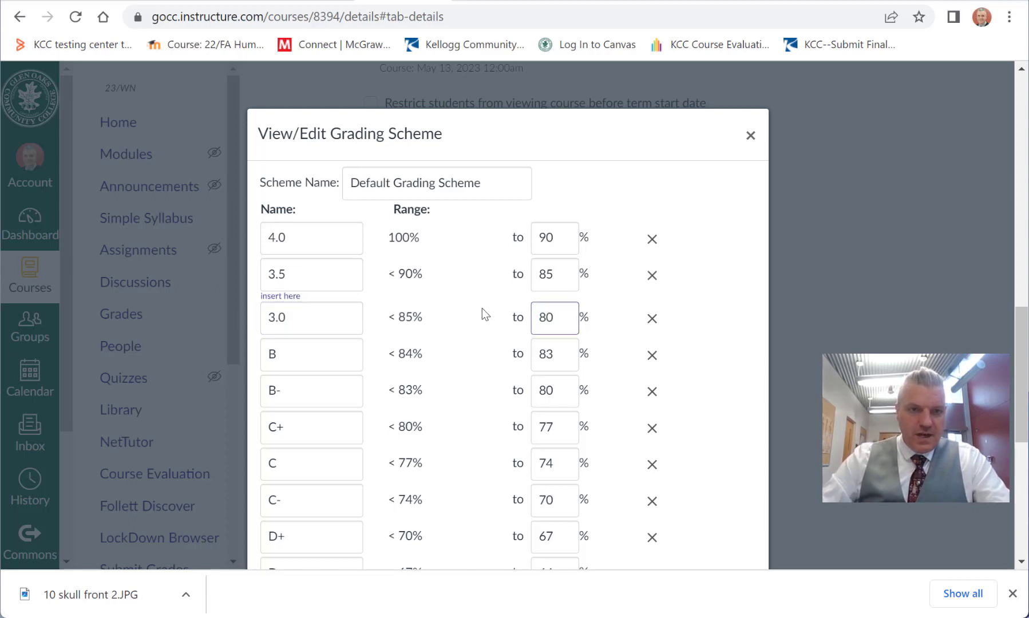
# Step: Rename the B grade as 2.5 and set its lower limit to 75%
pyautogui.press('Tab')
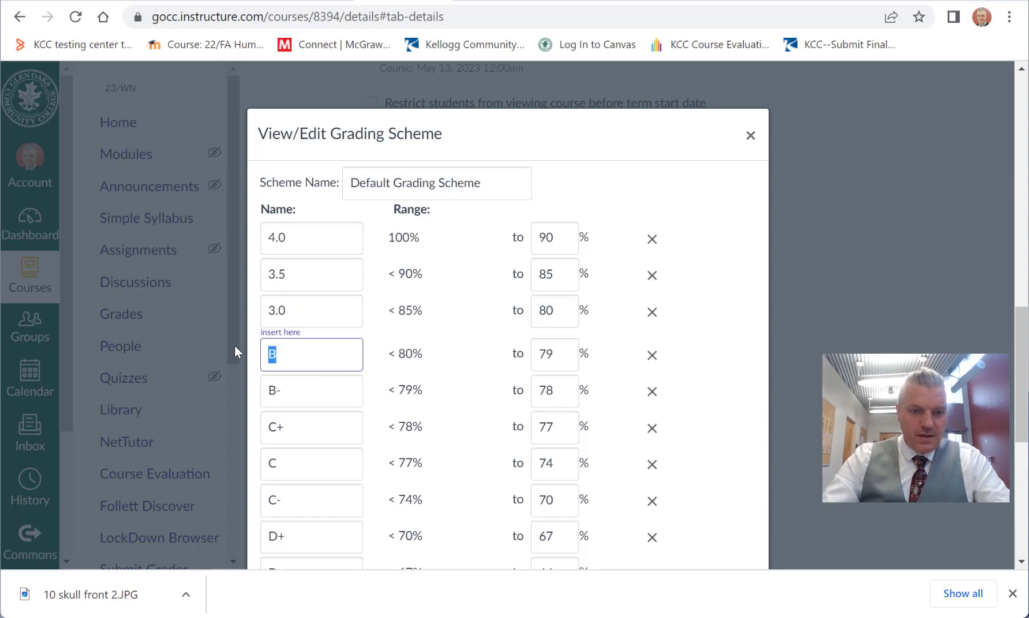
pyautogui.write('2.5')
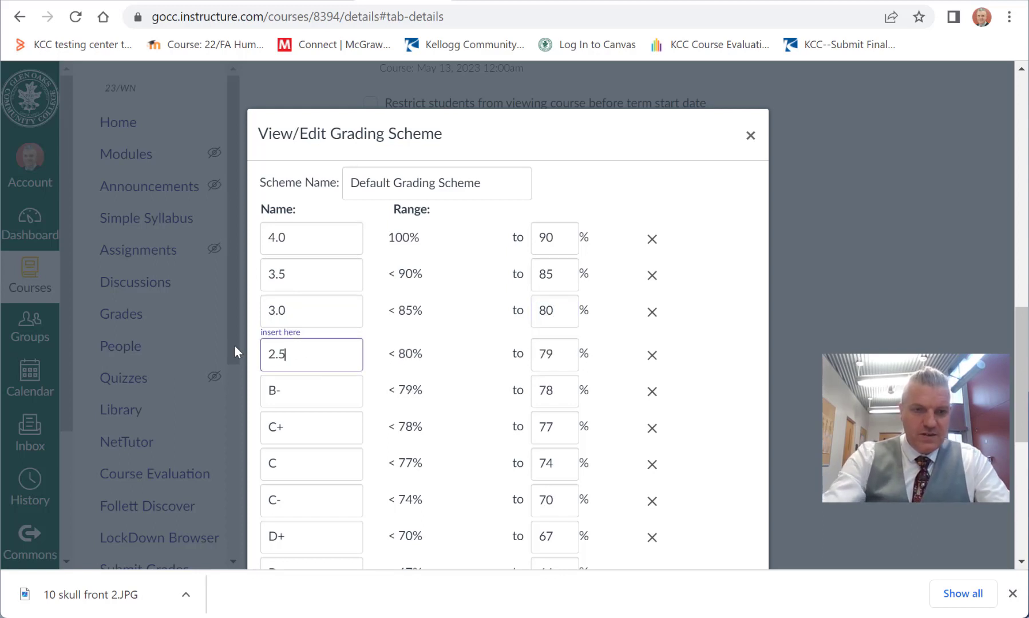
pyautogui.moveTo(560, 358); pyautogui.dragTo(494, 366)
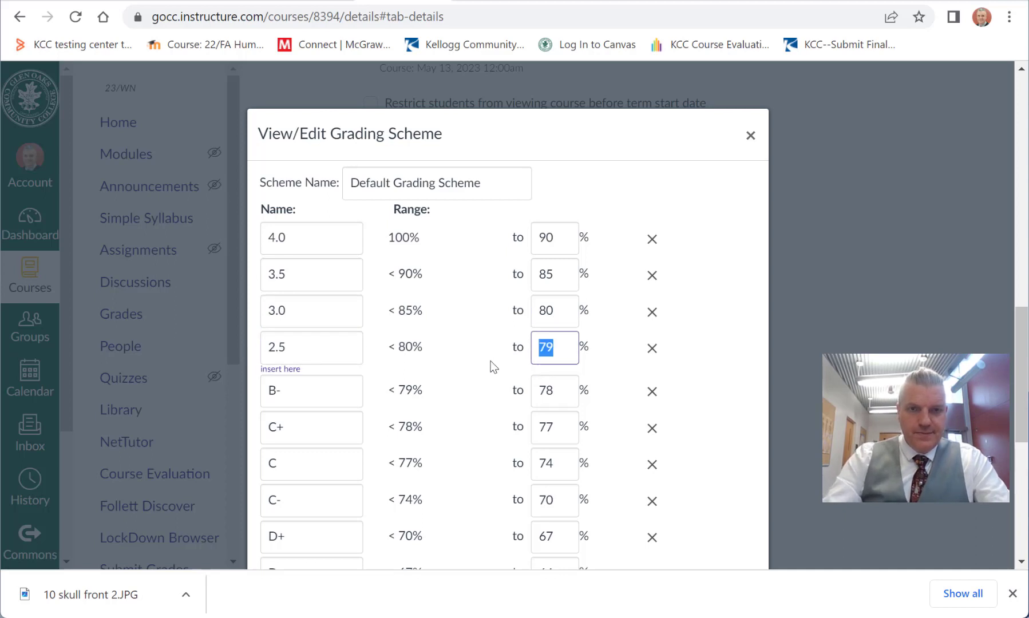
pyautogui.write('75')
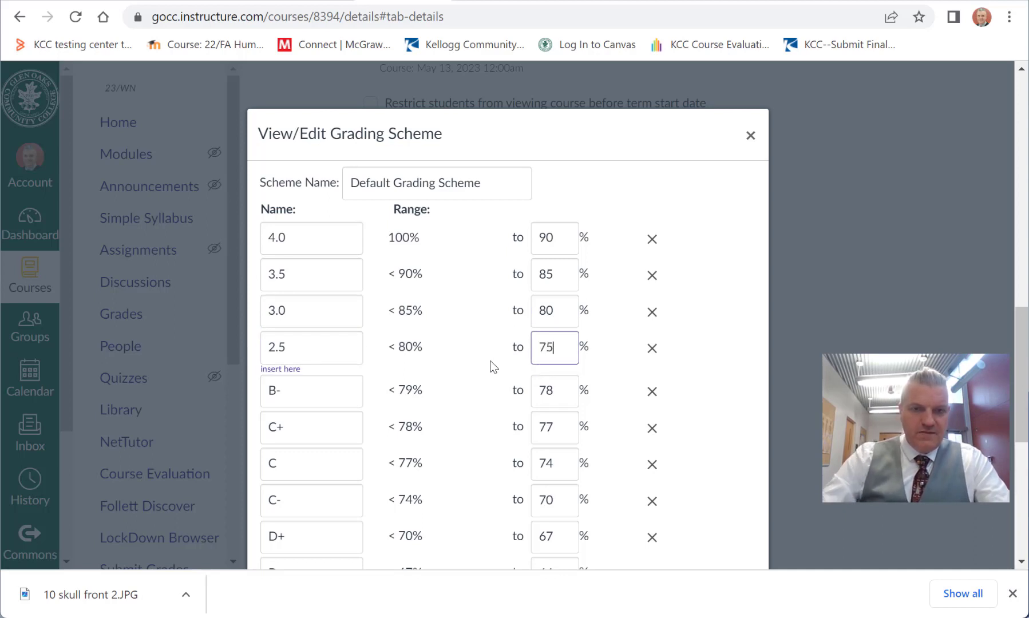
# Step: Rename the B- grade as 2.0 and set its lower limit to 70%
pyautogui.click(314, 388)
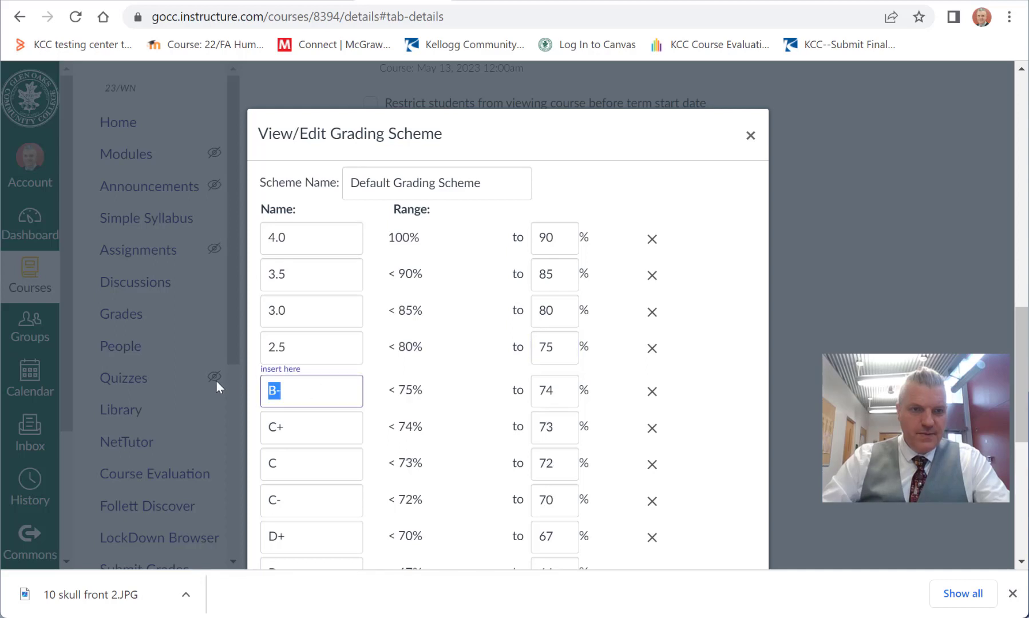
pyautogui.write('2.0')
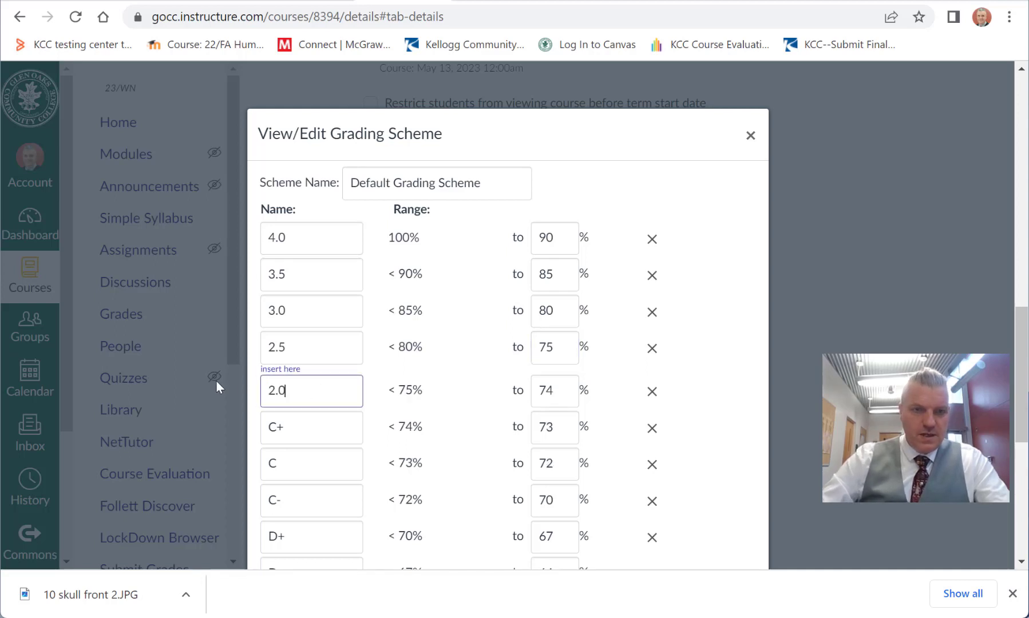
pyautogui.click(563, 386)
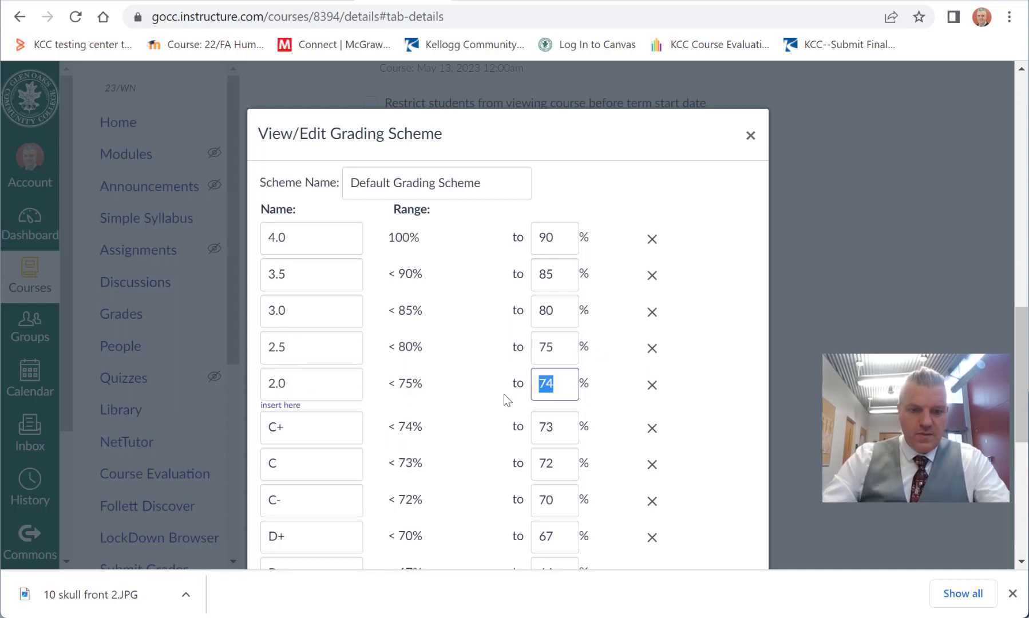
pyautogui.write('70')
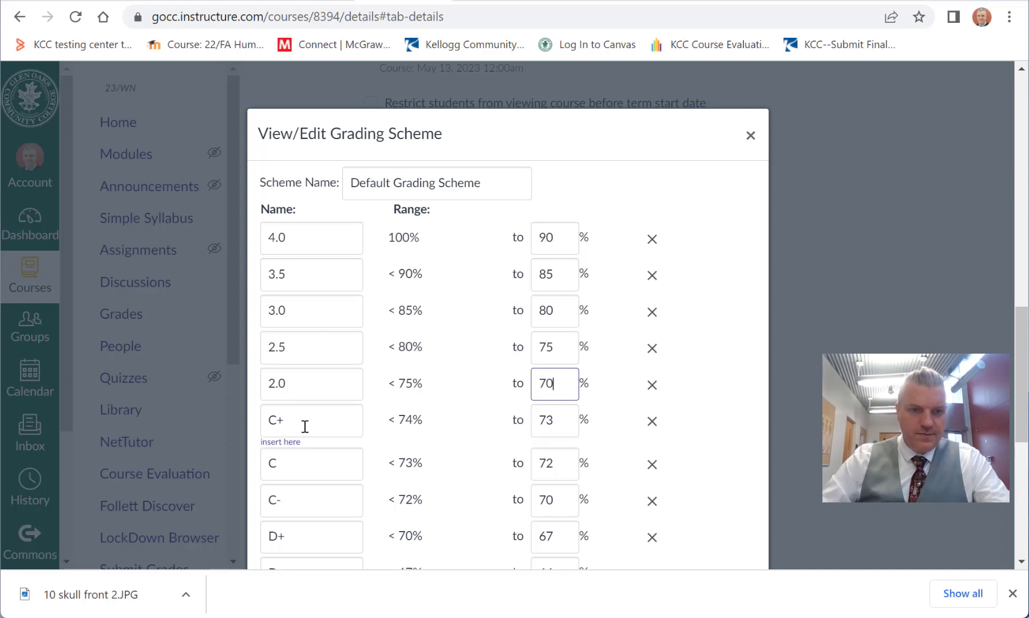
# Step: Rename the C+ grade as 1.5 and set its lower limit to 65%
pyautogui.click(305, 426)
pyautogui.write('1.5')
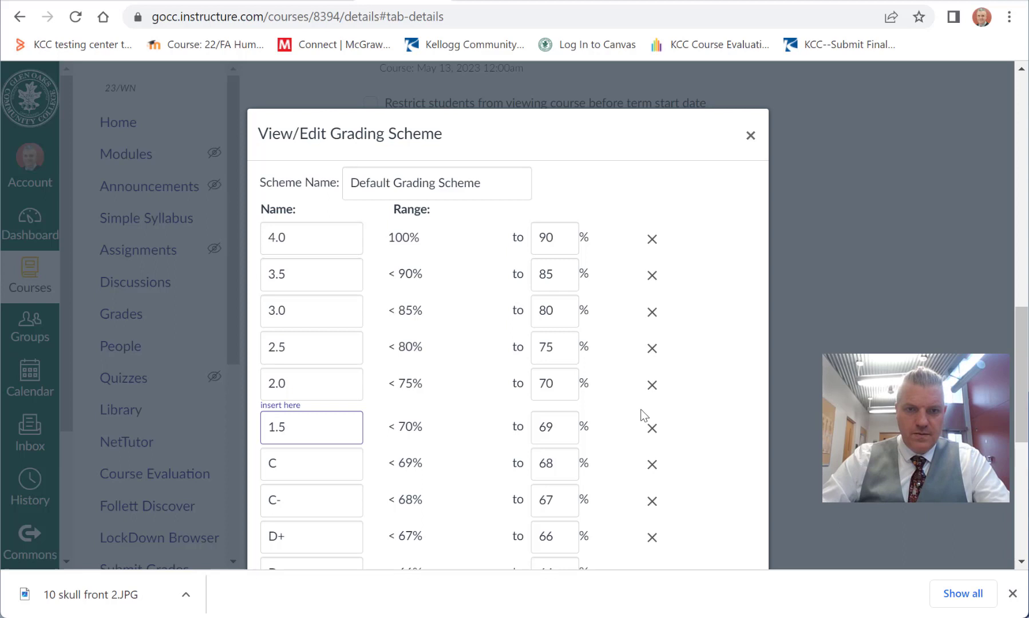
pyautogui.click(559, 425)
pyautogui.write('6')
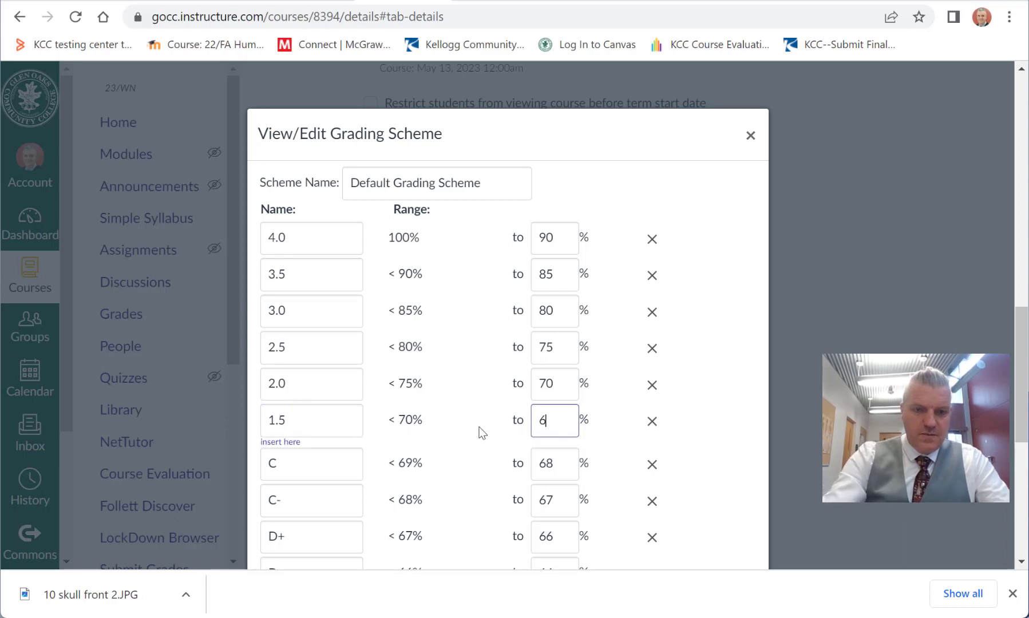
pyautogui.write('5')
# Step: Rename the C grade as 1.0 and set its lower limit to 60%
pyautogui.click(288, 467)
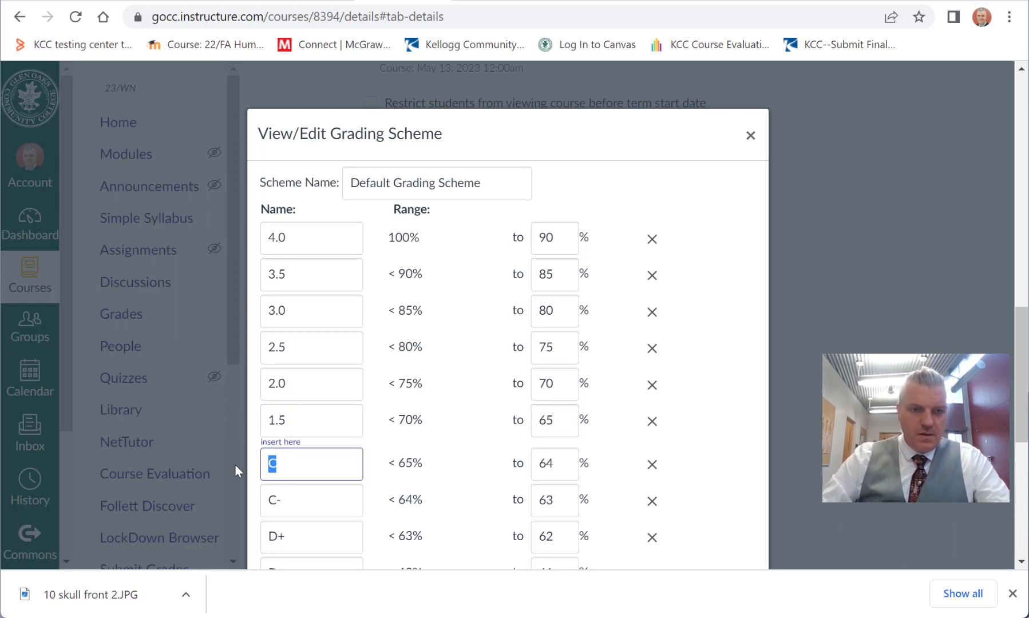
pyautogui.write('1.0')
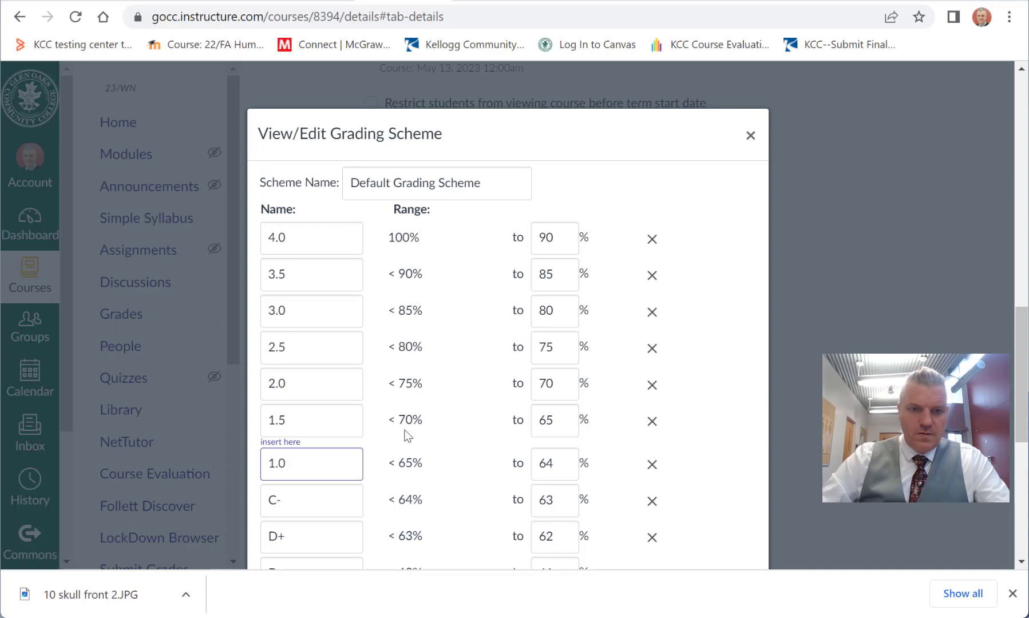
pyautogui.click(556, 458)
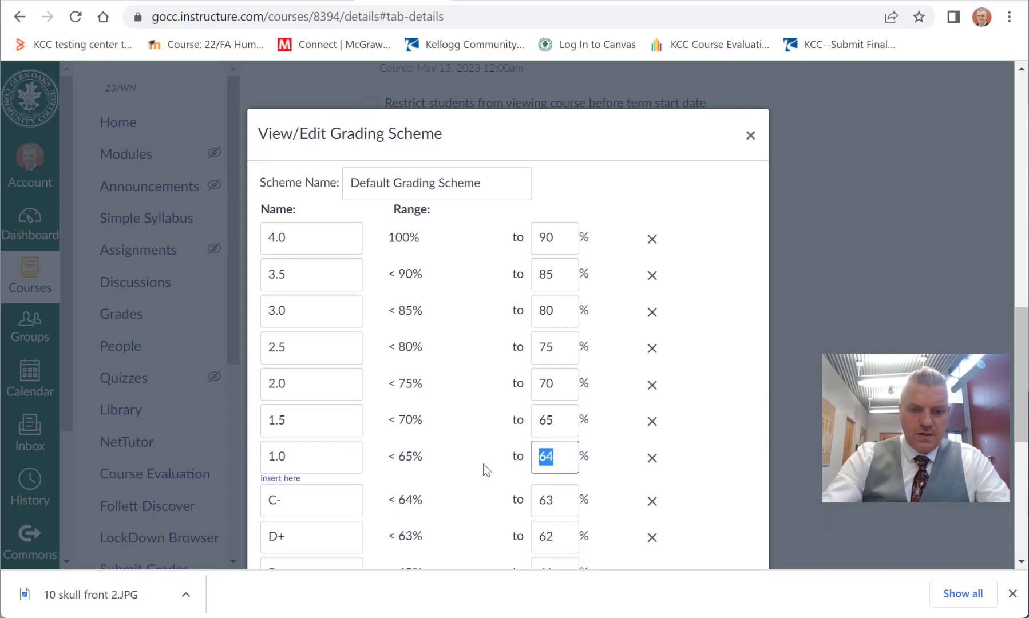
pyautogui.write('60')
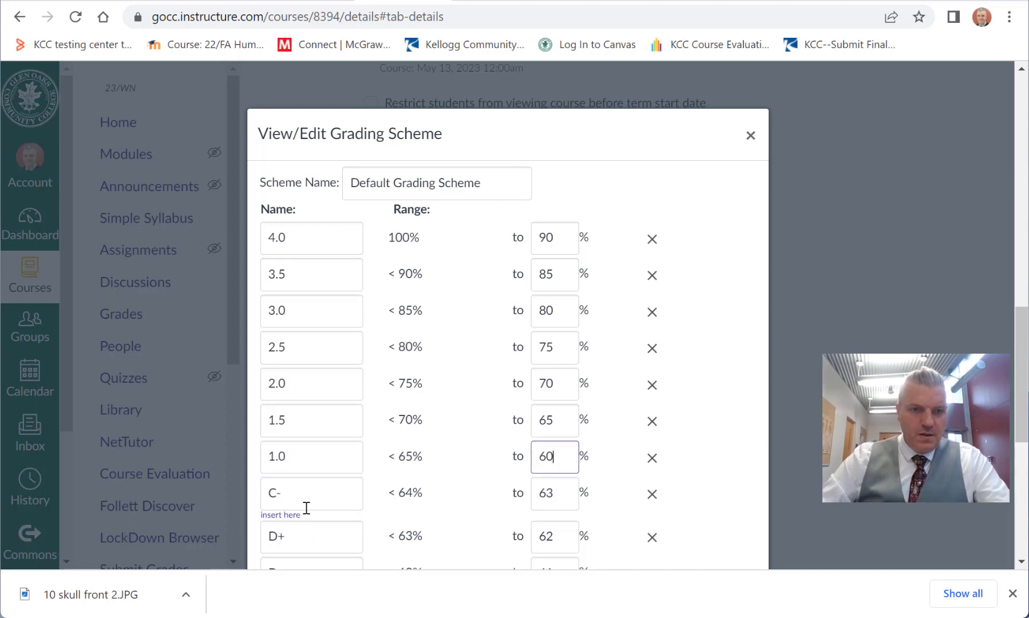
# Step: Rename the C- grade as 0.0 and remove the D+, D, D- and F grades below it from the scheme
pyautogui.moveTo(302, 499); pyautogui.dragTo(216, 503)
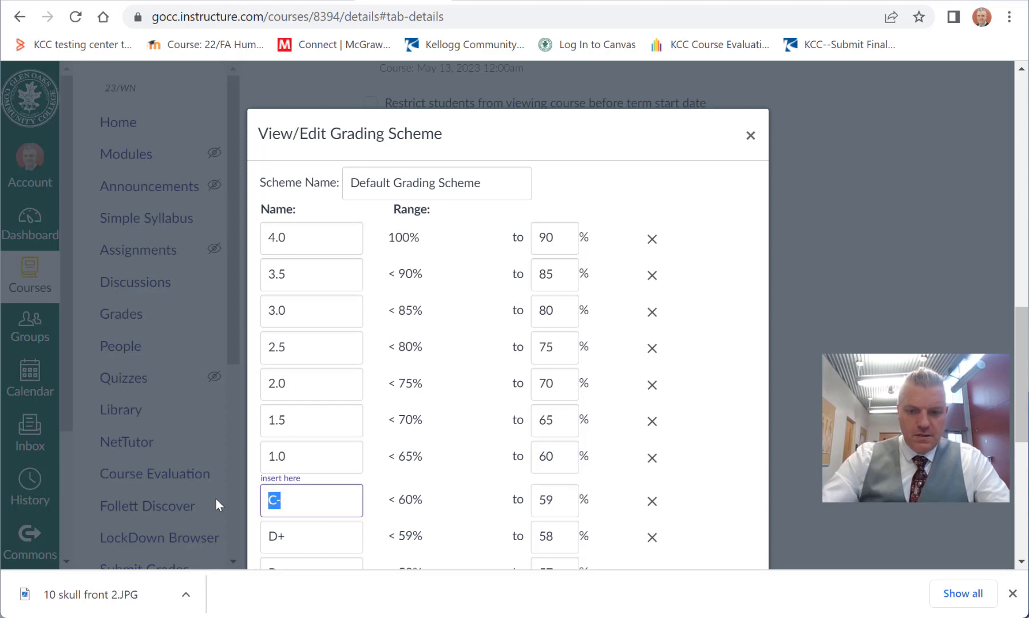
pyautogui.write('0.0')
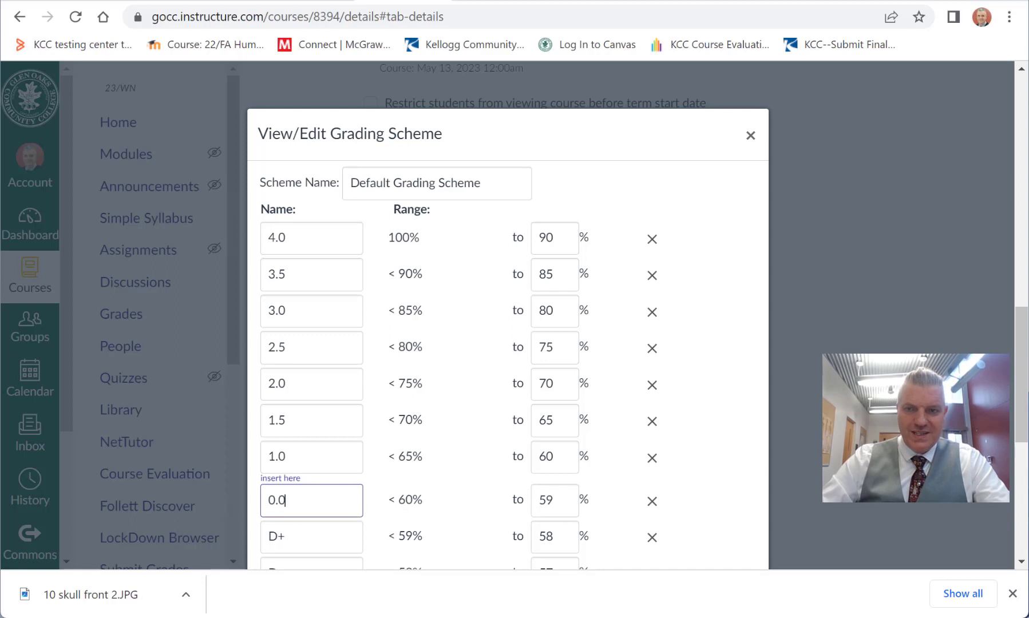
pyautogui.moveTo(1020, 374); pyautogui.dragTo(1020, 412)
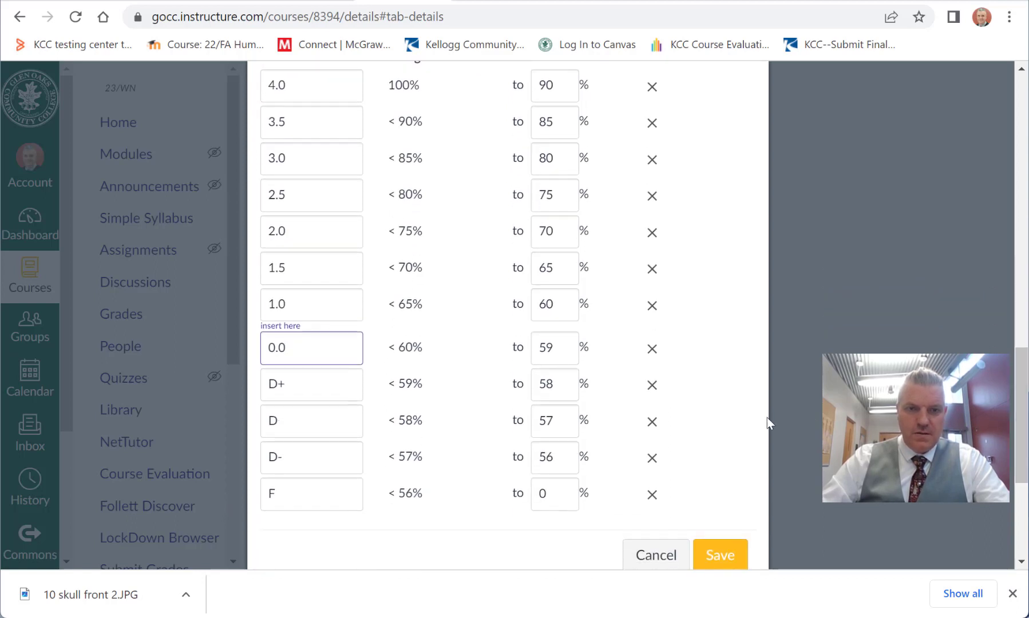
pyautogui.click(653, 382)
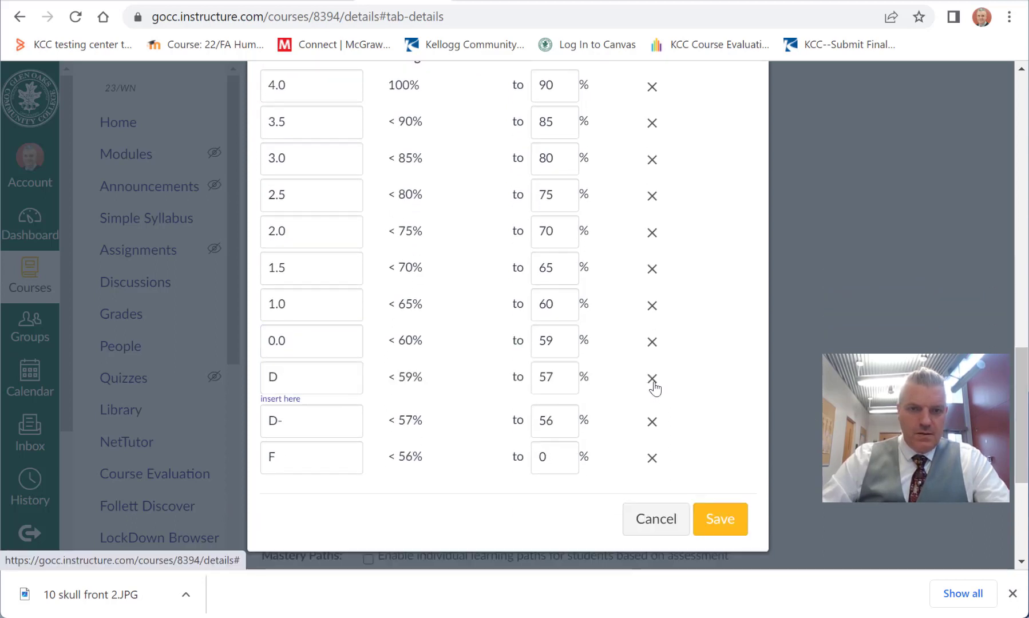
pyautogui.click(655, 382)
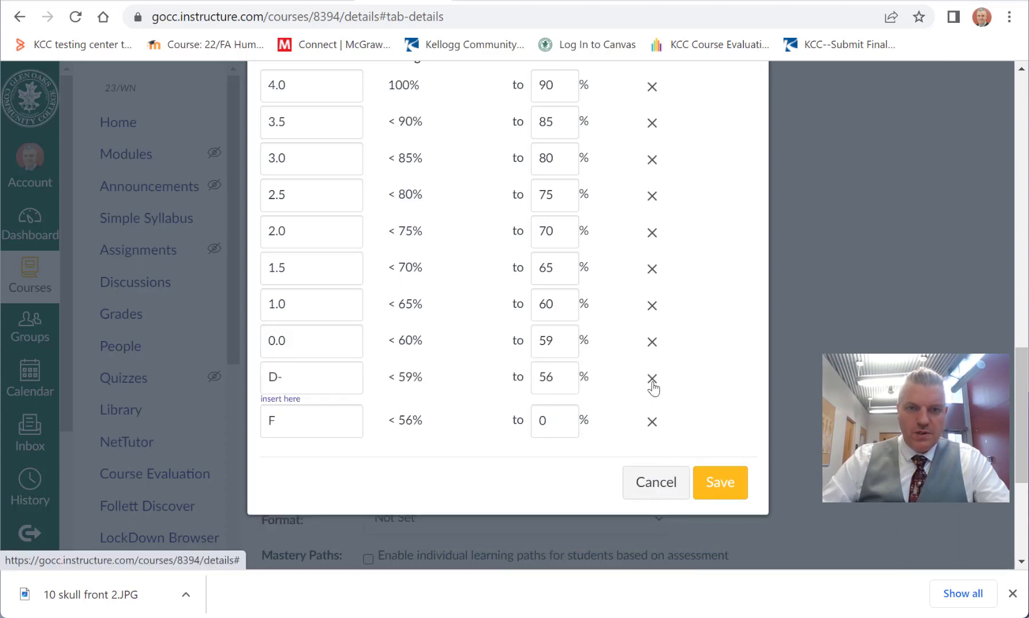
pyautogui.click(652, 385)
pyautogui.click(652, 381)
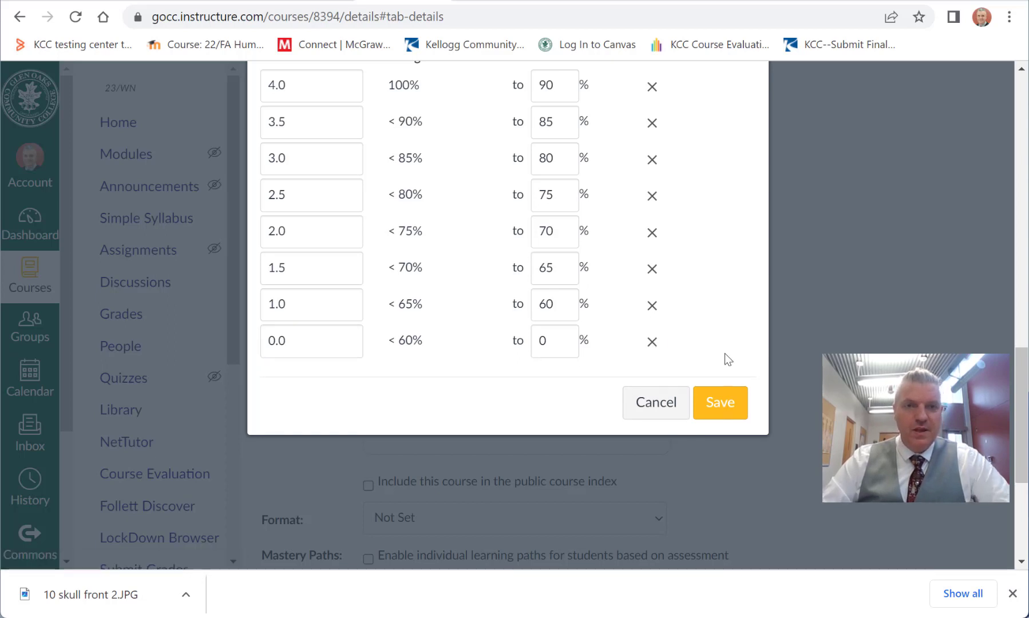
# Step: Save the edited grading scheme and close it to return to the Course Details
pyautogui.moveTo(1025, 369); pyautogui.dragTo(1025, 333)
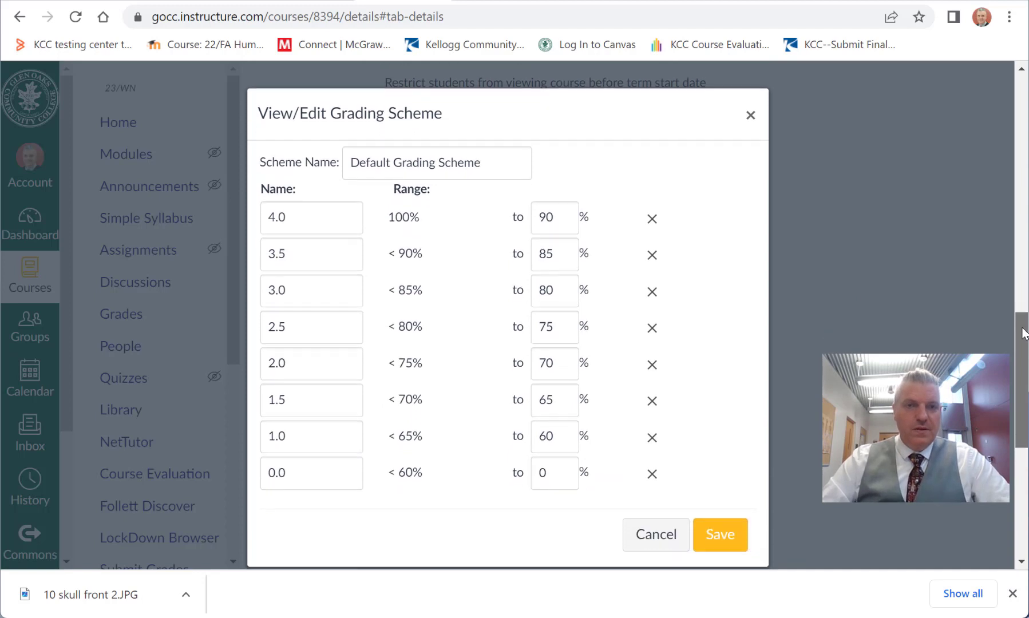
pyautogui.click(721, 544)
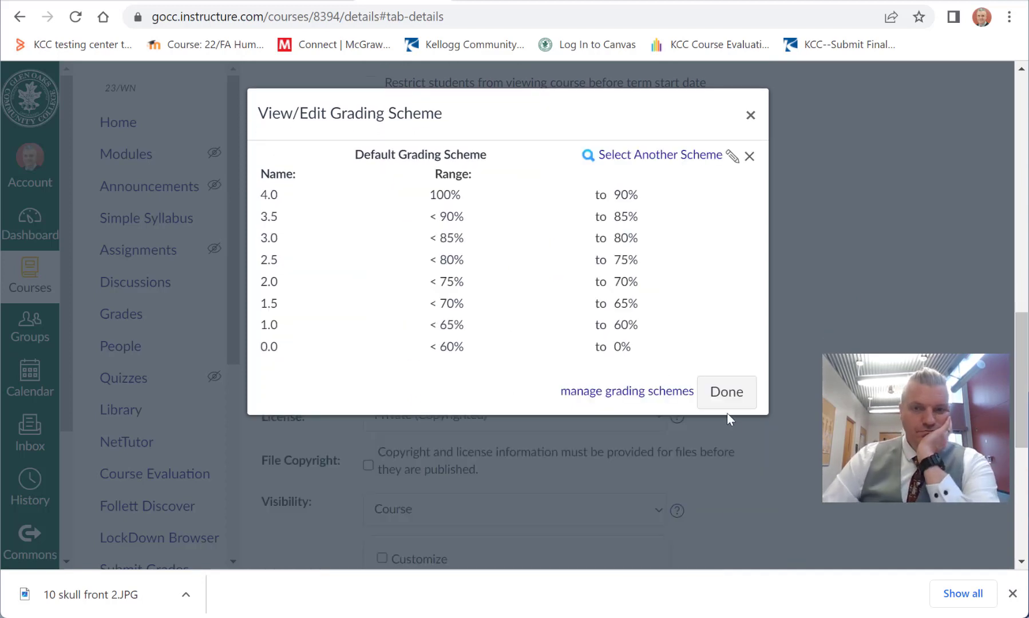
pyautogui.click(726, 395)
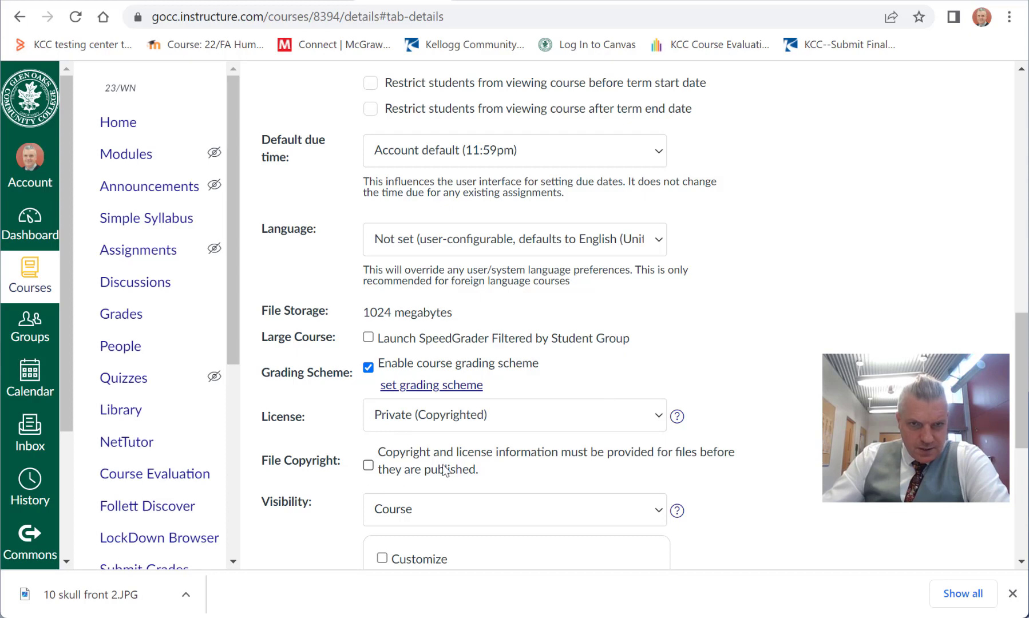
# Step: Examine the settings below the grading scheme, including the course Visibility choices and the Mastery Paths option
pyautogui.scroll(-5, 791, 430)
pyautogui.scroll(2, 718, 316)
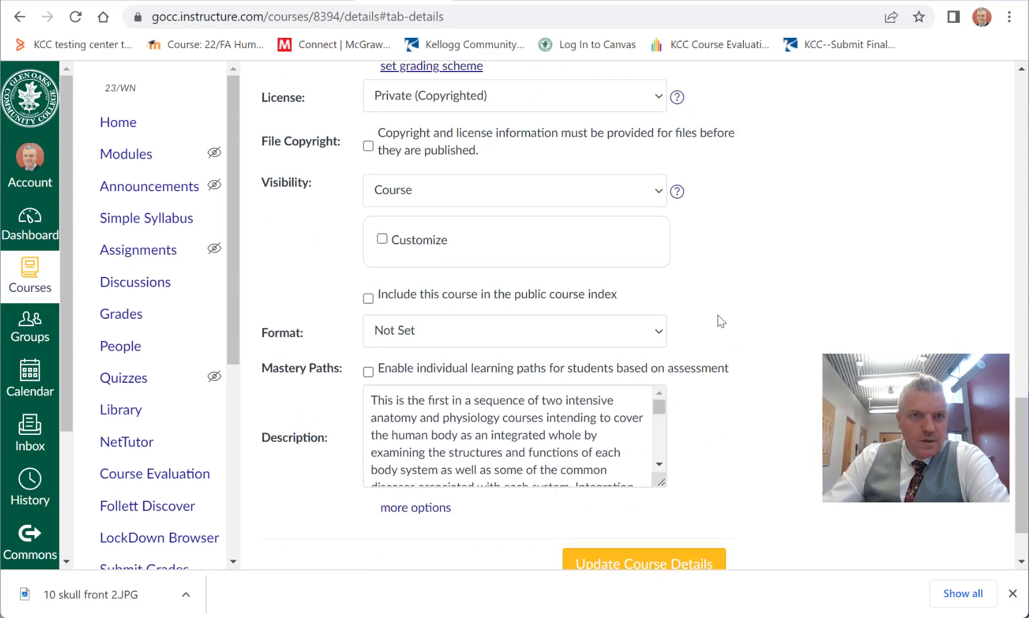
pyautogui.click(580, 259)
pyautogui.click(581, 258)
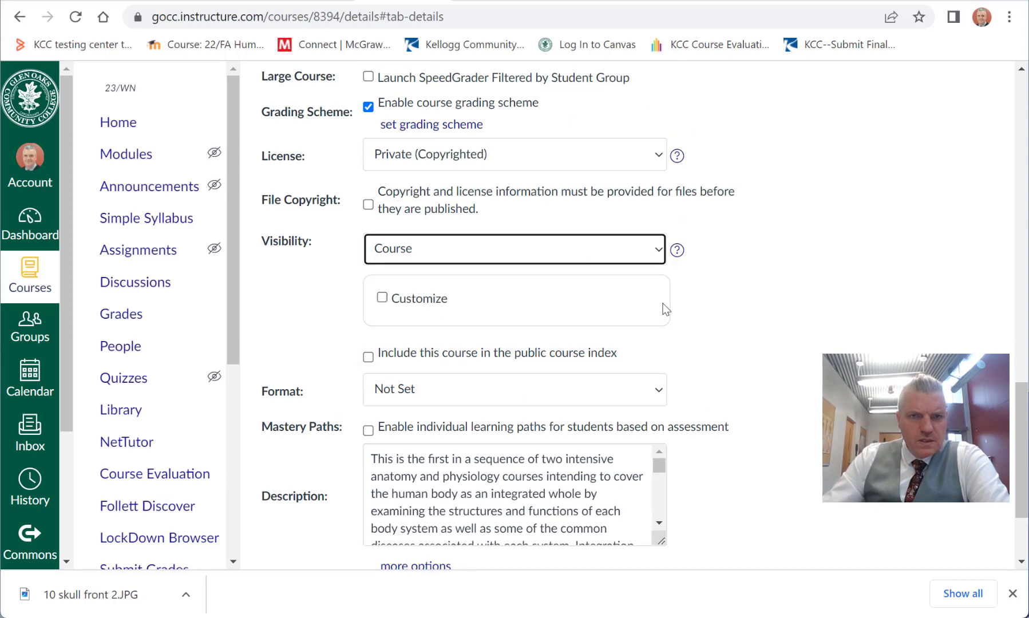
pyautogui.click(785, 341)
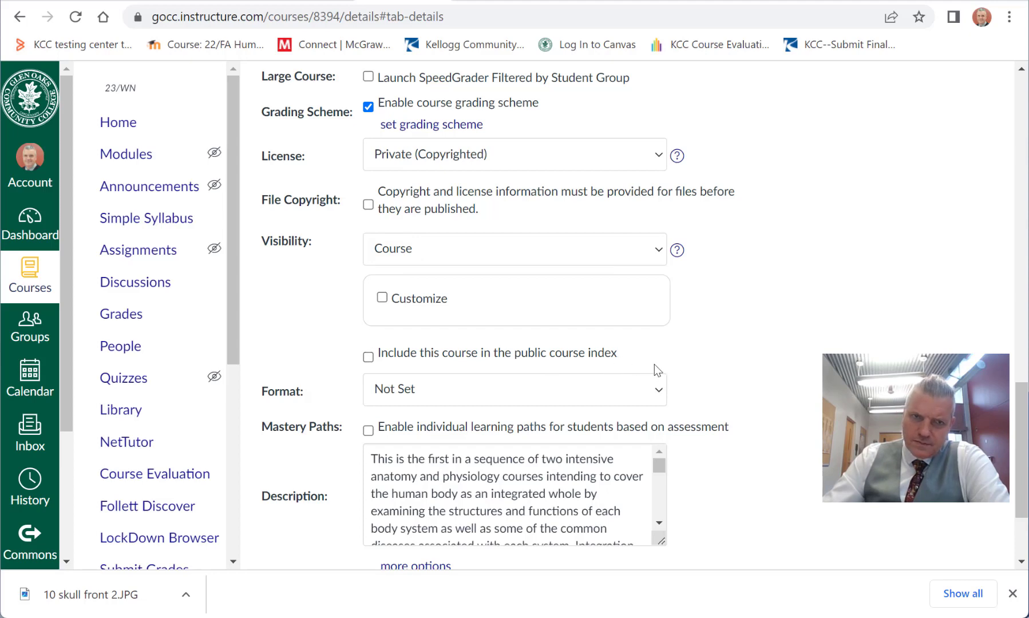
pyautogui.scroll(-2, 788, 393)
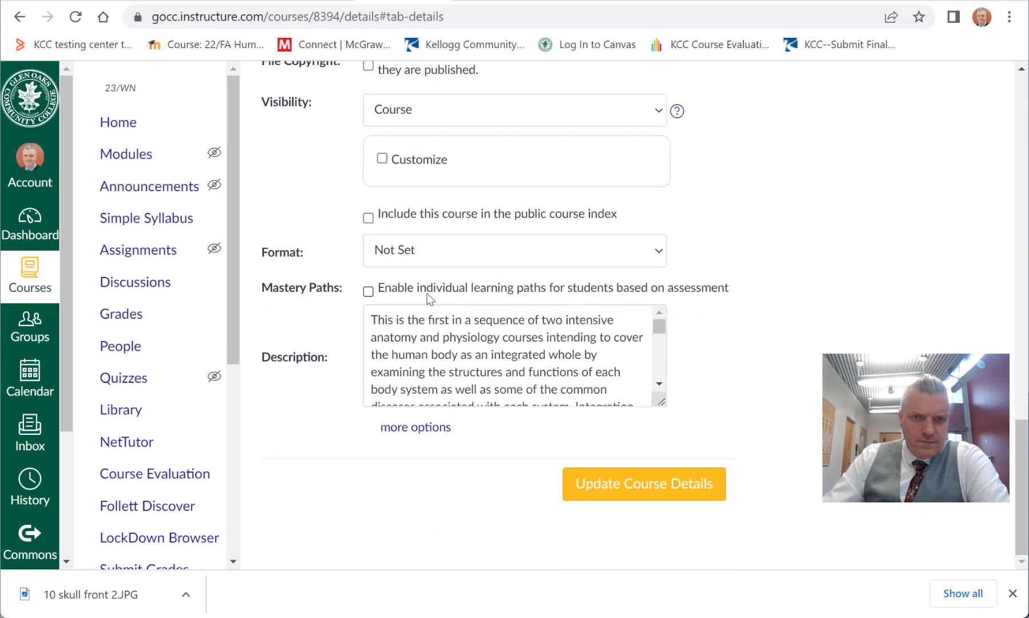
pyautogui.click(368, 292)
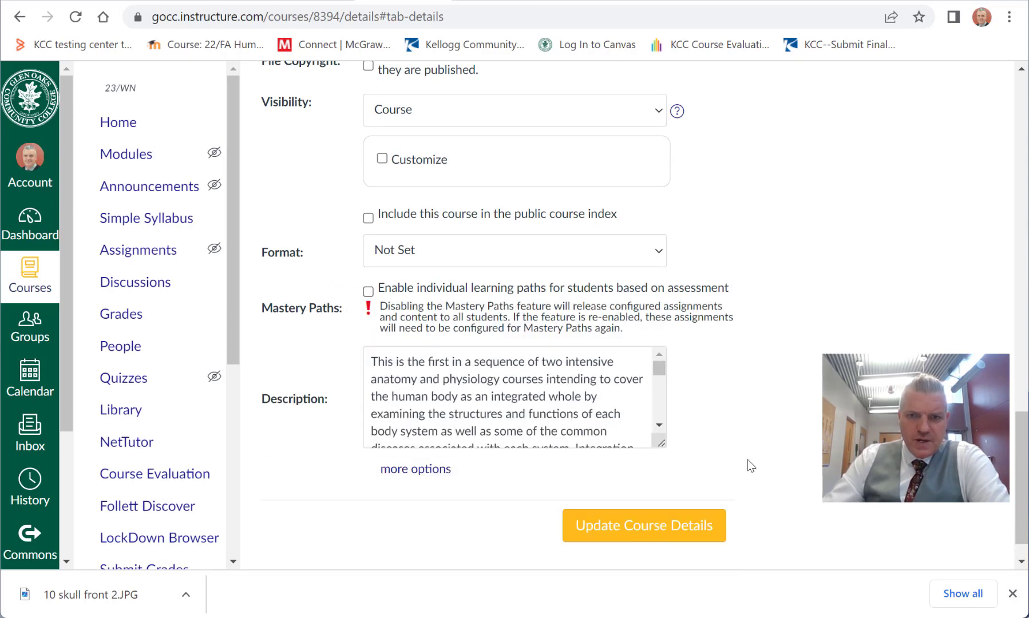
pyautogui.scroll(-1, 748, 459)
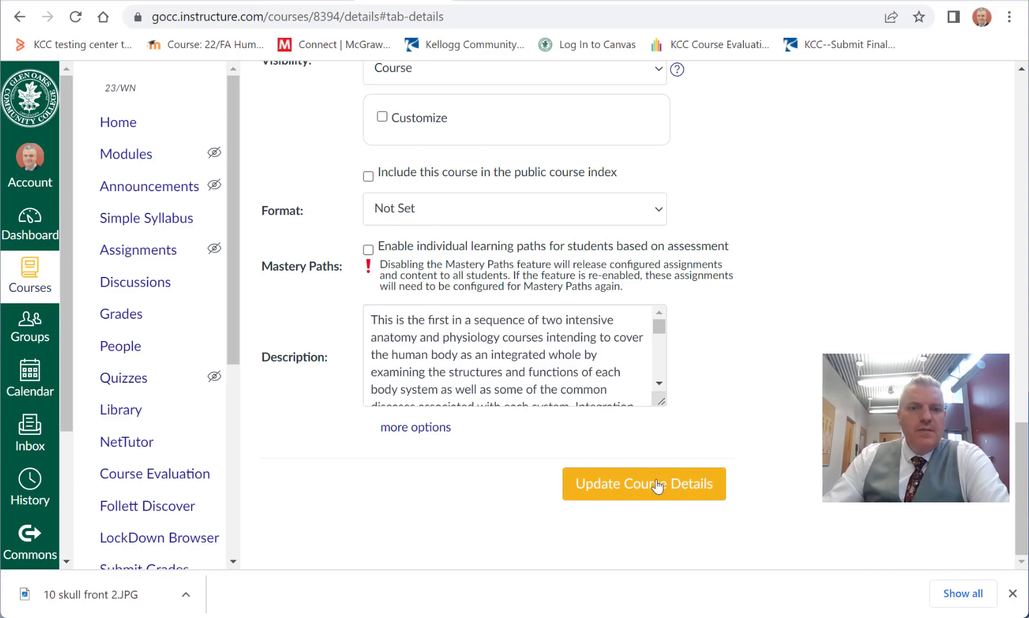
pyautogui.scroll(12, 737, 436)
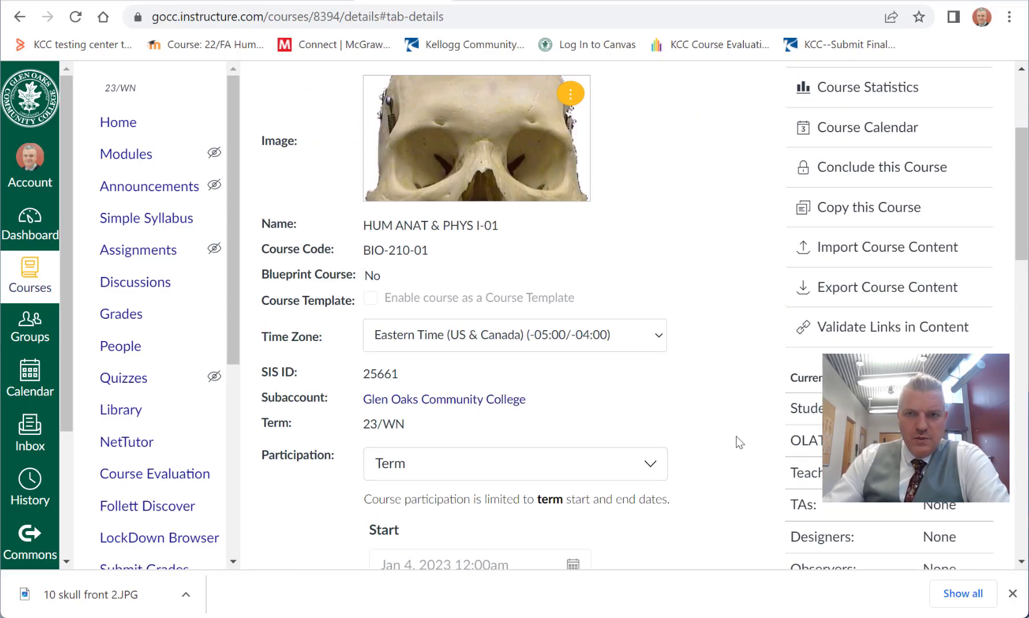
pyautogui.scroll(-20, 728, 444)
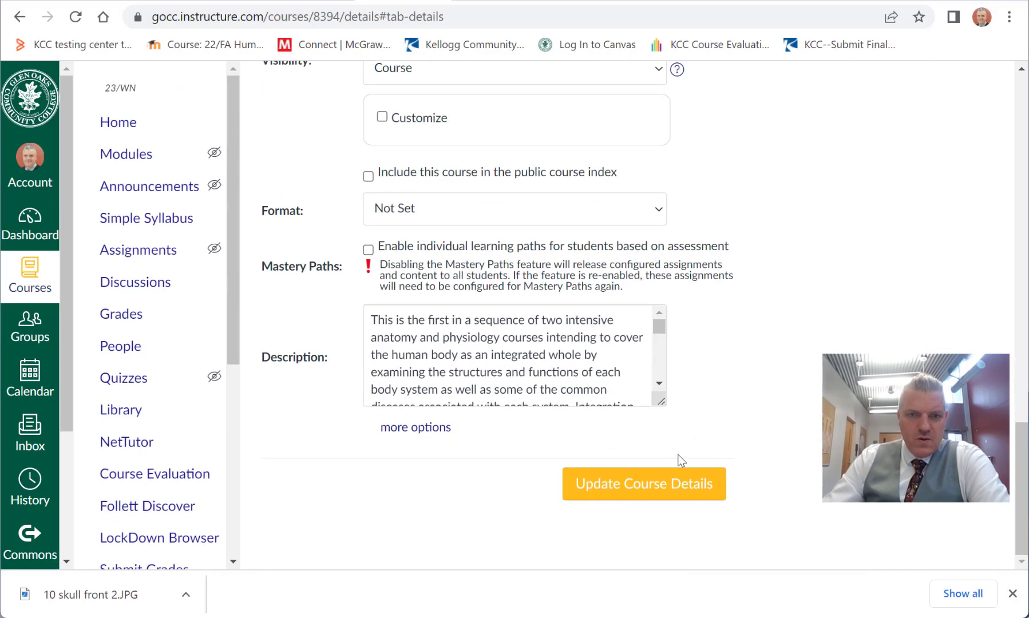
# Step: Save the updated course details and open the course's Simple Syllabus
pyautogui.click(667, 497)
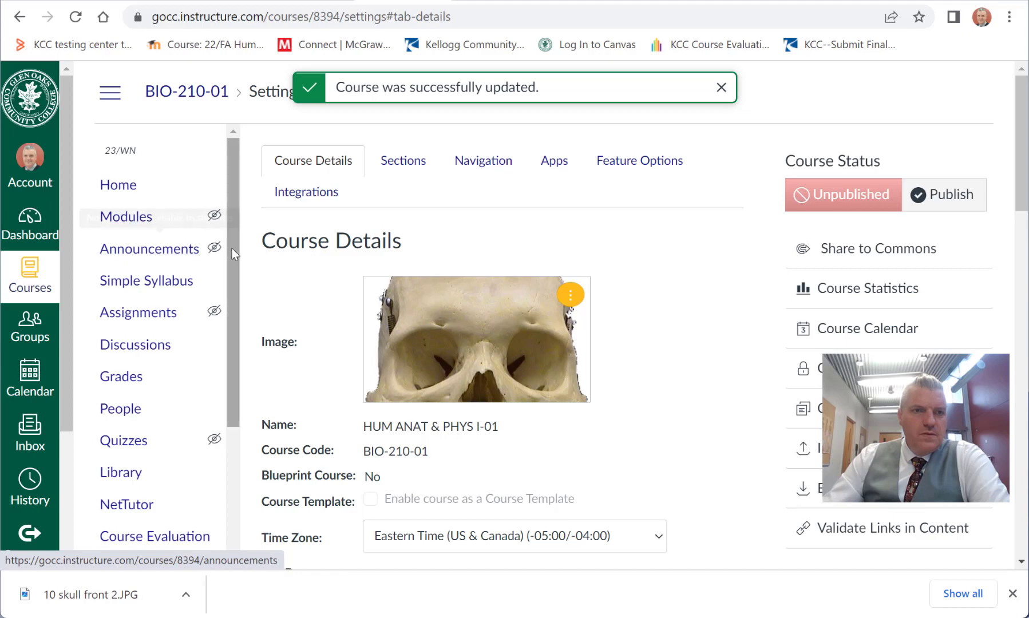
pyautogui.moveTo(232, 248)
pyautogui.mouseDown()
pyautogui.moveTo(245, 395)
pyautogui.moveTo(228, 417)
pyautogui.moveTo(233, 453)
pyautogui.moveTo(231, 252)
pyautogui.mouseUp()
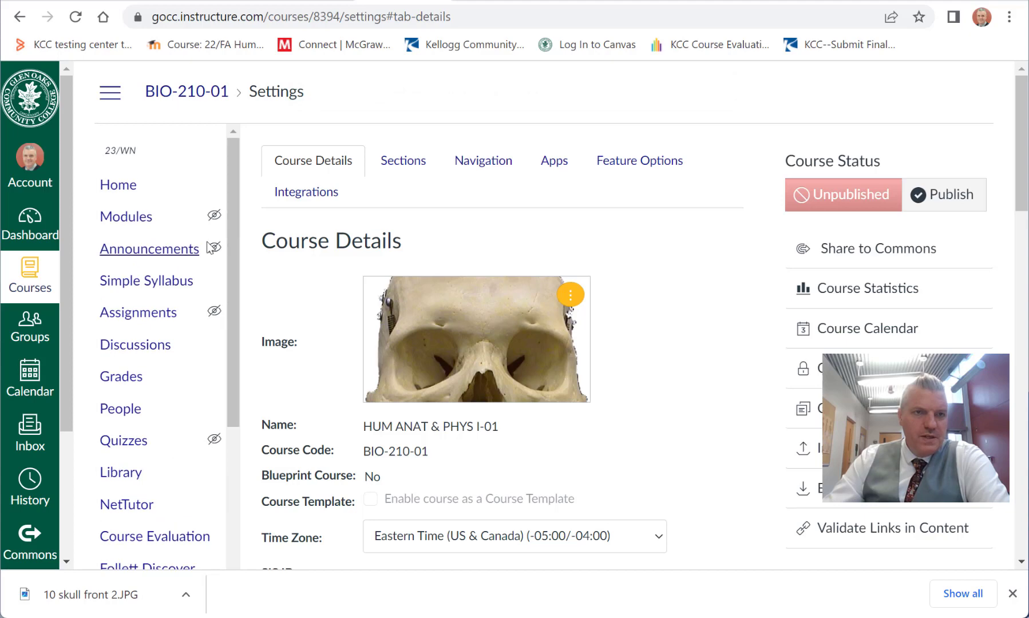
pyautogui.click(143, 289)
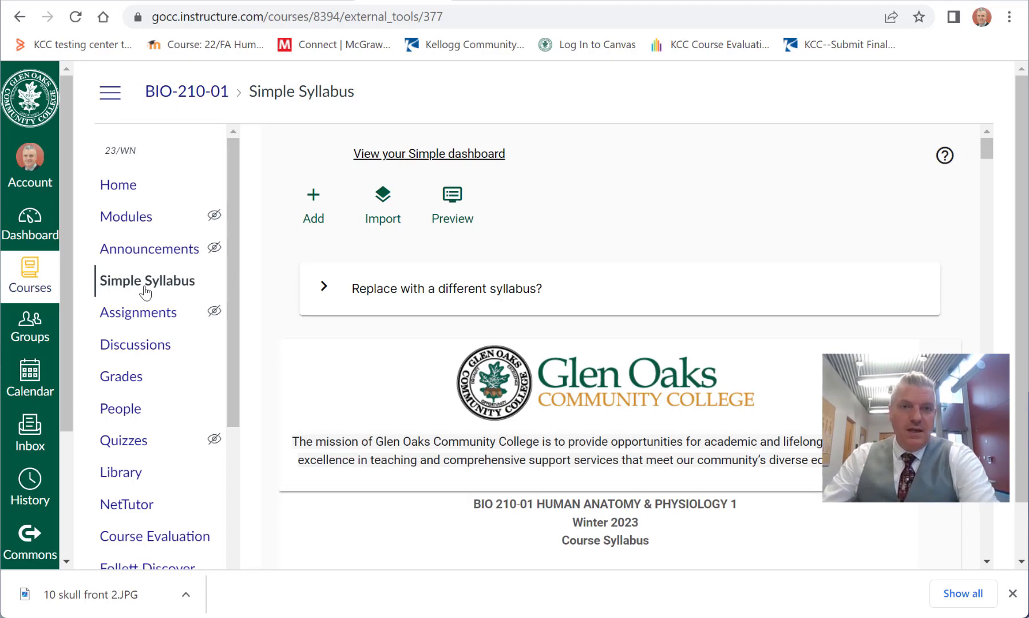
# Step: Examine the syllabus from the mission statement and course heading to the Course Information section with credits, meeting days, location and instructional method
pyautogui.scroll(-3, 783, 359)
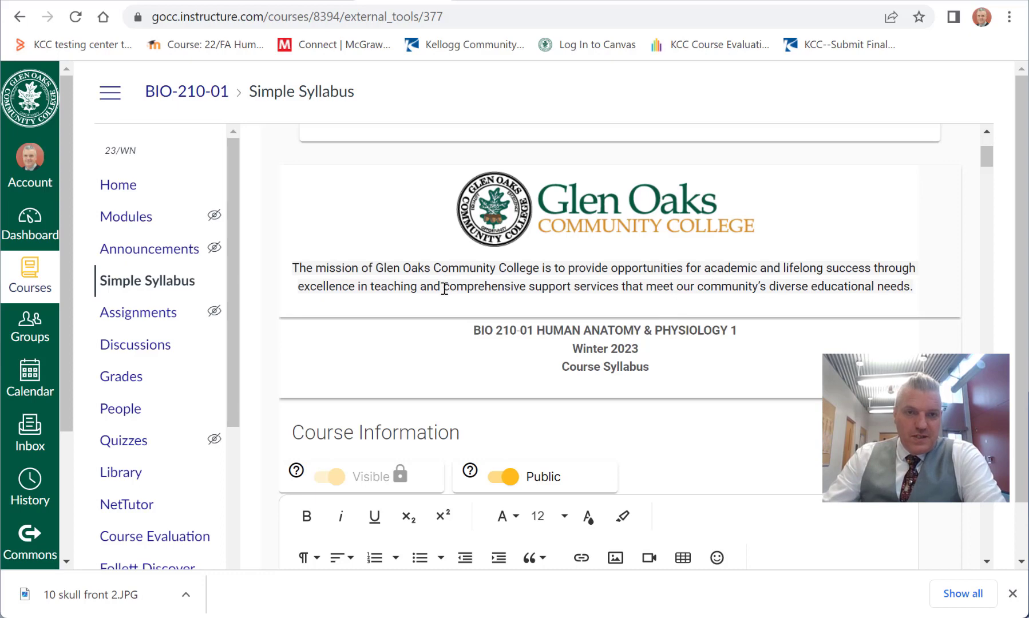
pyautogui.moveTo(443, 286); pyautogui.dragTo(580, 308)
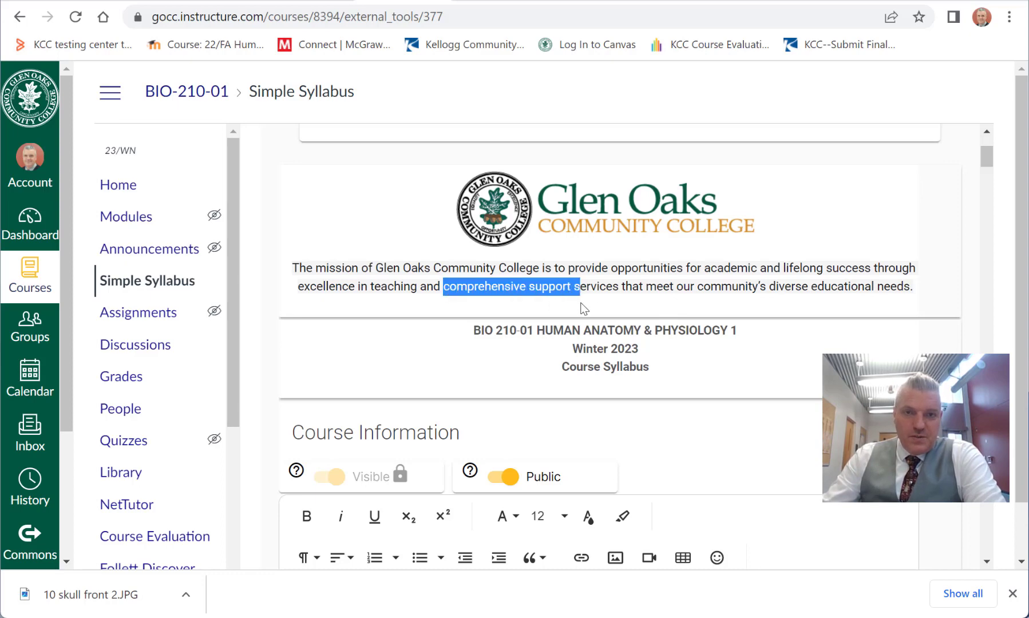
pyautogui.click(613, 302)
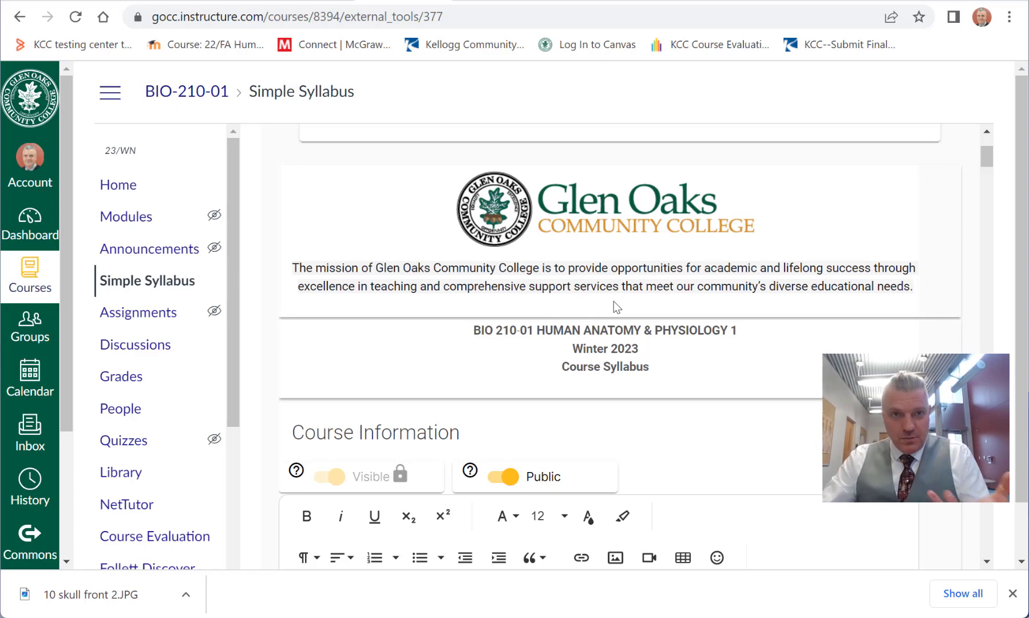
pyautogui.scroll(-8, 614, 303)
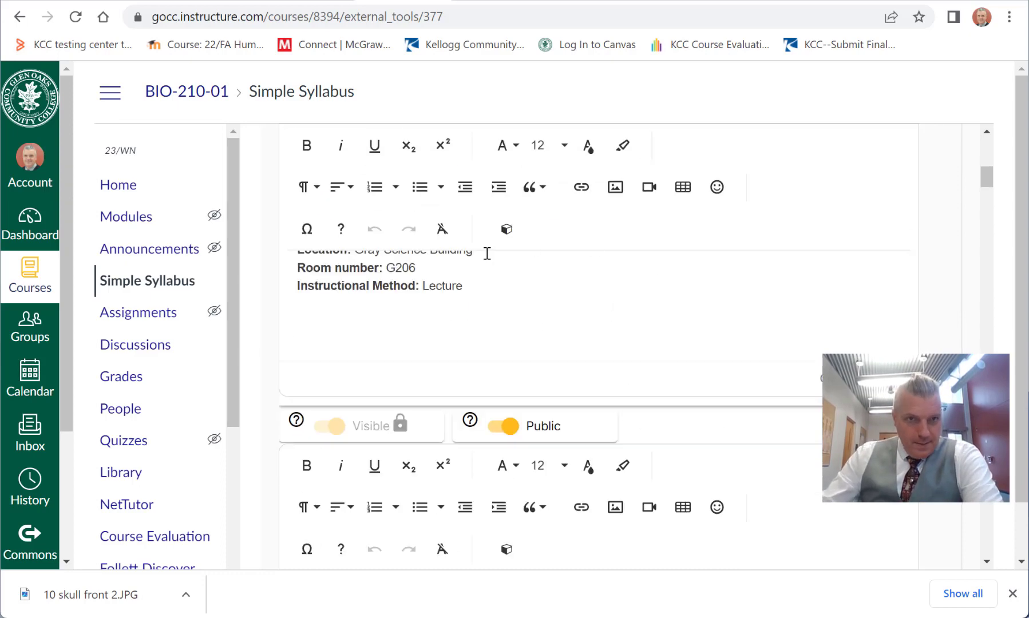
pyautogui.scroll(5, 532, 339)
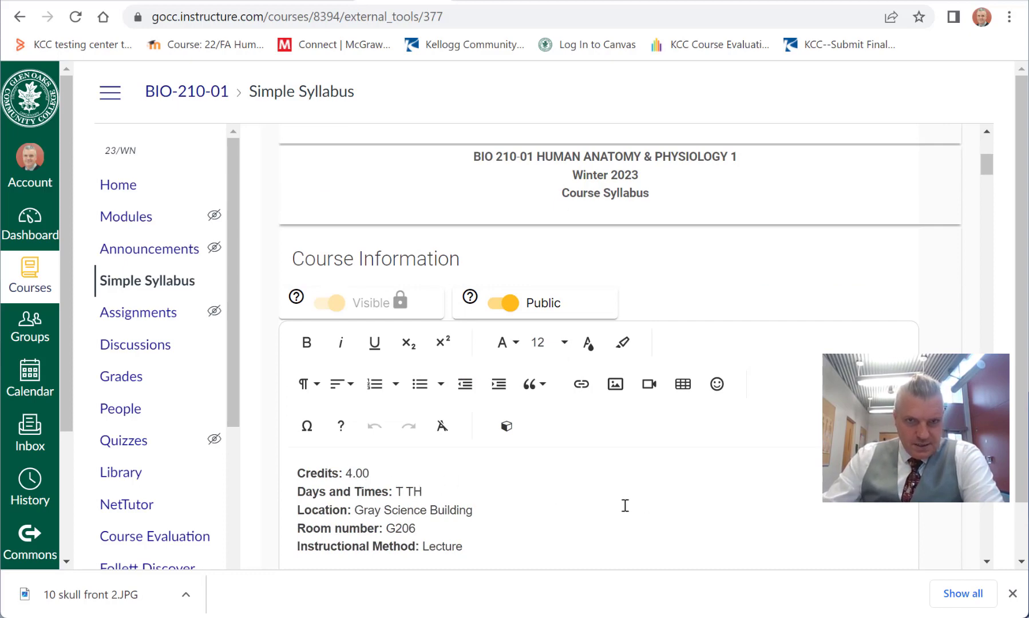
pyautogui.scroll(-3, 632, 477)
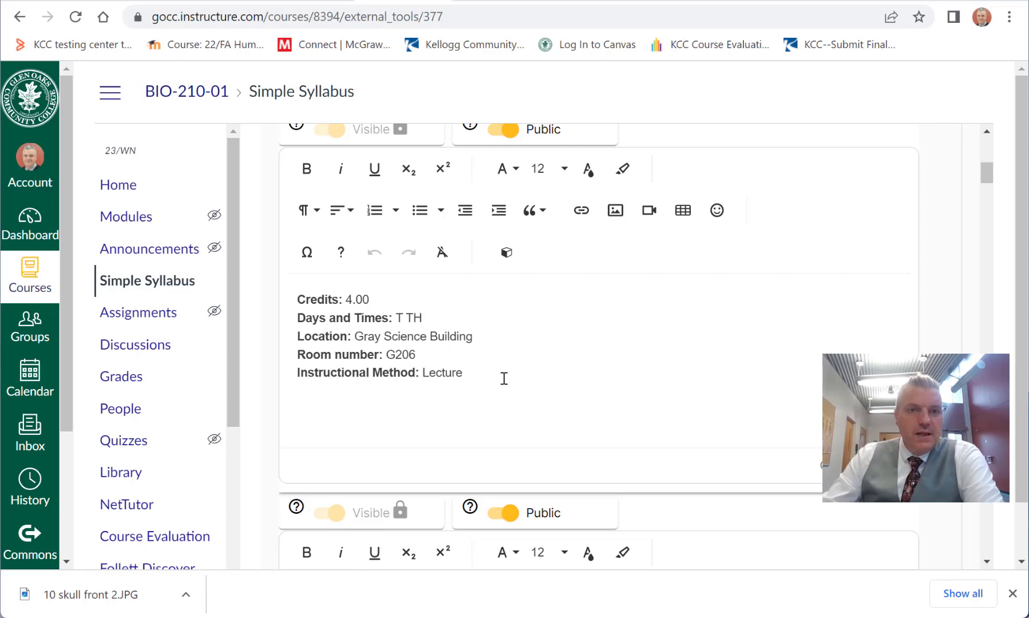
pyautogui.scroll(-2, 537, 360)
pyautogui.scroll(3, 473, 333)
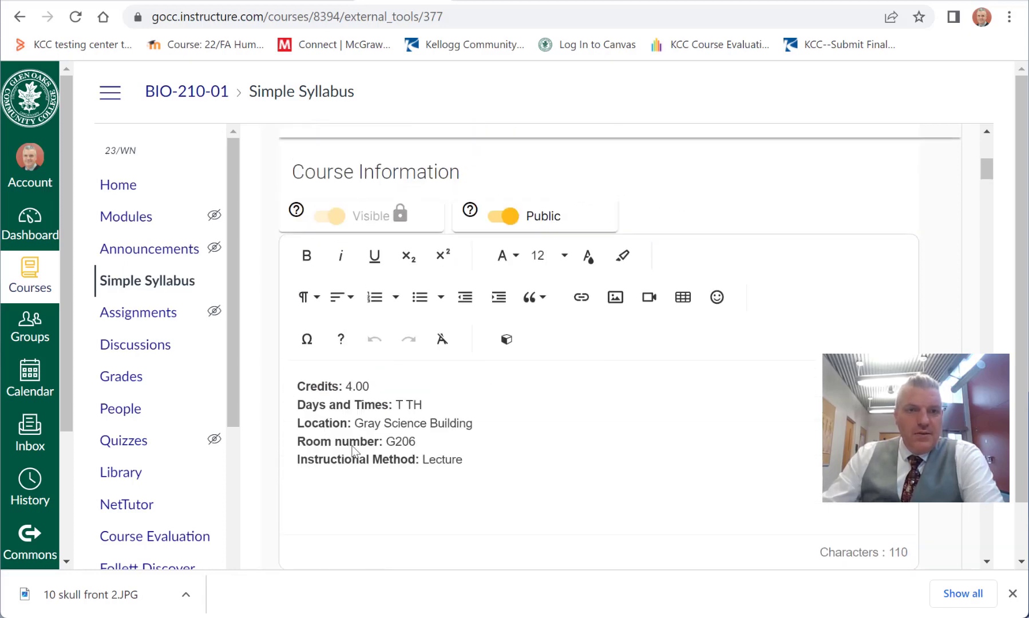
pyautogui.click(497, 457)
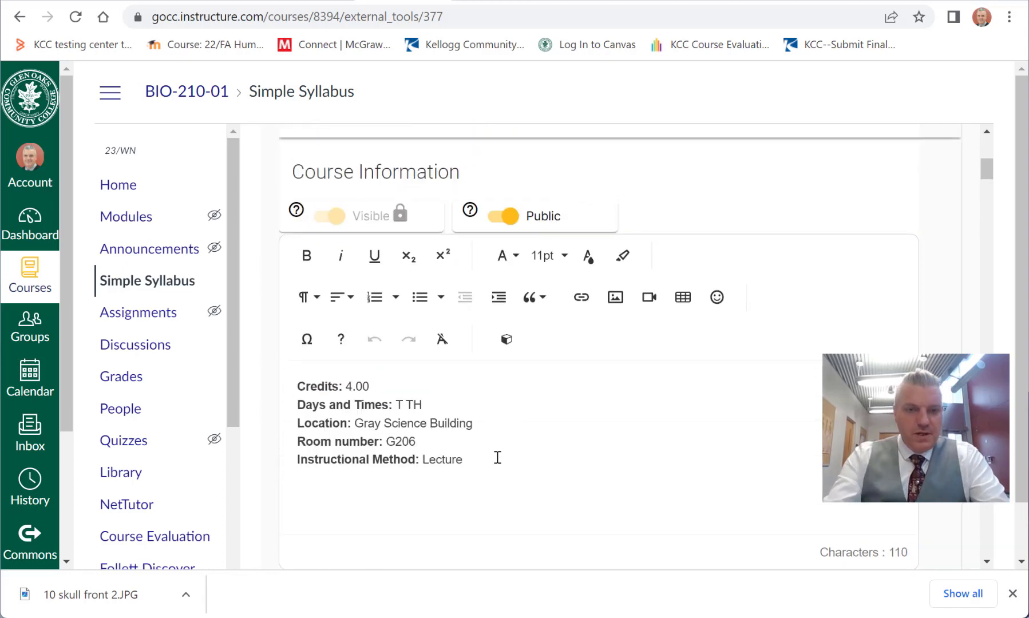
pyautogui.write('mod')
pyautogui.press('BackSpace')
pyautogui.press('BackSpace')
pyautogui.press('BackSpace')
pyautogui.press('BackSpace')
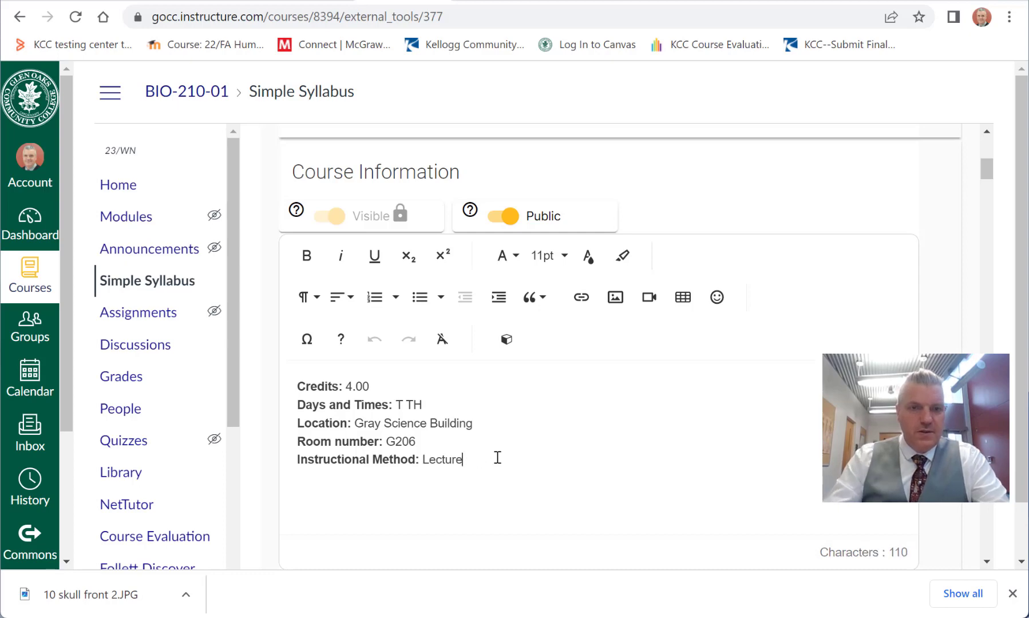
pyautogui.scroll(1, 526, 478)
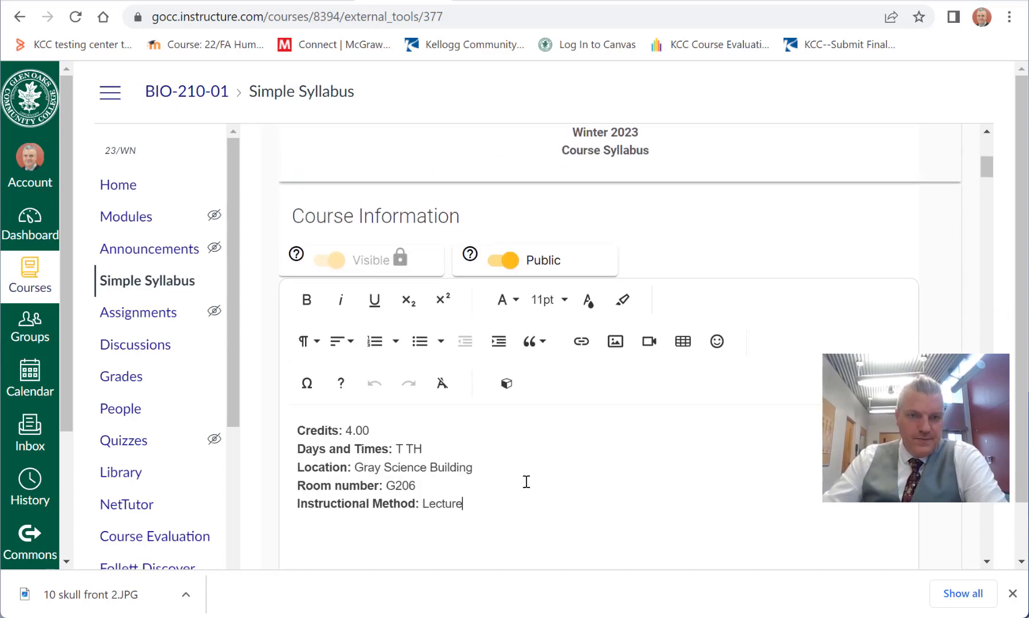
pyautogui.scroll(-5, 526, 482)
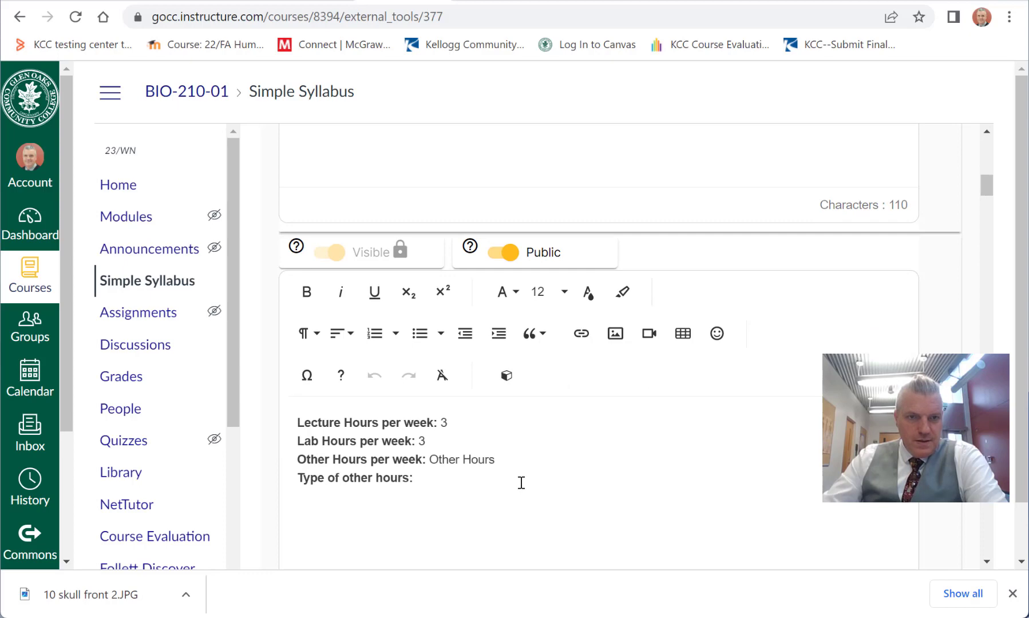
pyautogui.click(521, 483)
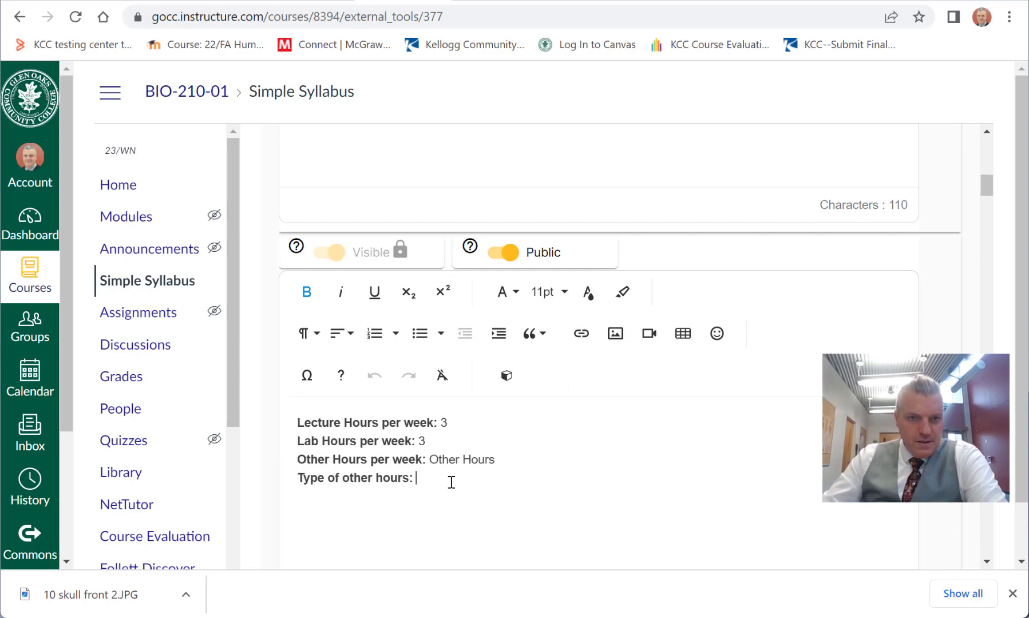
# Step: Open the existing instructor's entry in Instructor Information for editing, set the office to G212 and enter the instructor's phone number
pyautogui.scroll(-4, 450, 480)
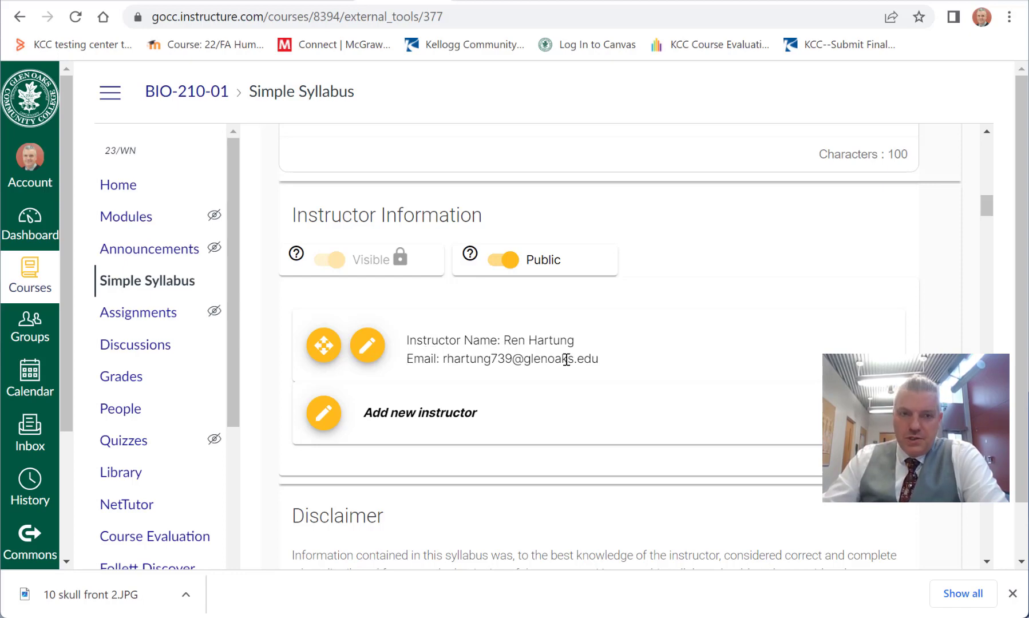
pyautogui.click(364, 350)
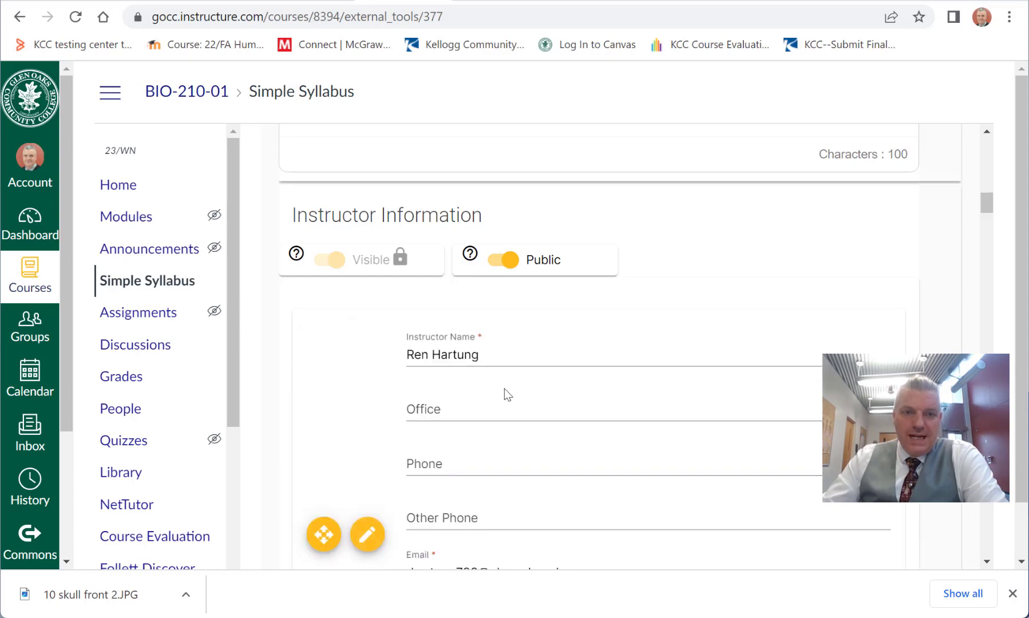
pyautogui.click(513, 404)
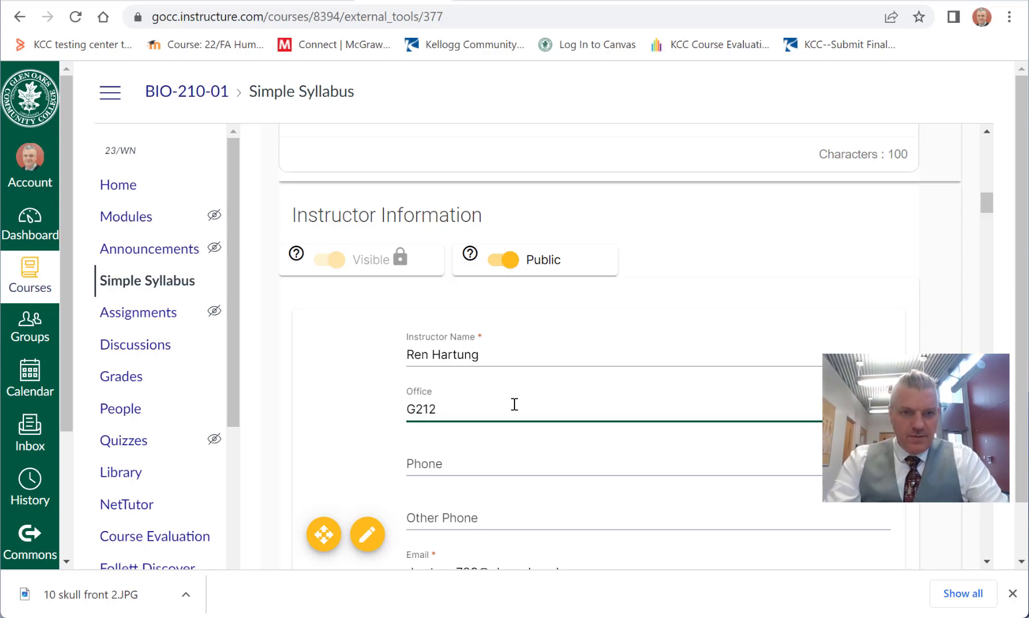
pyautogui.press('Tab')
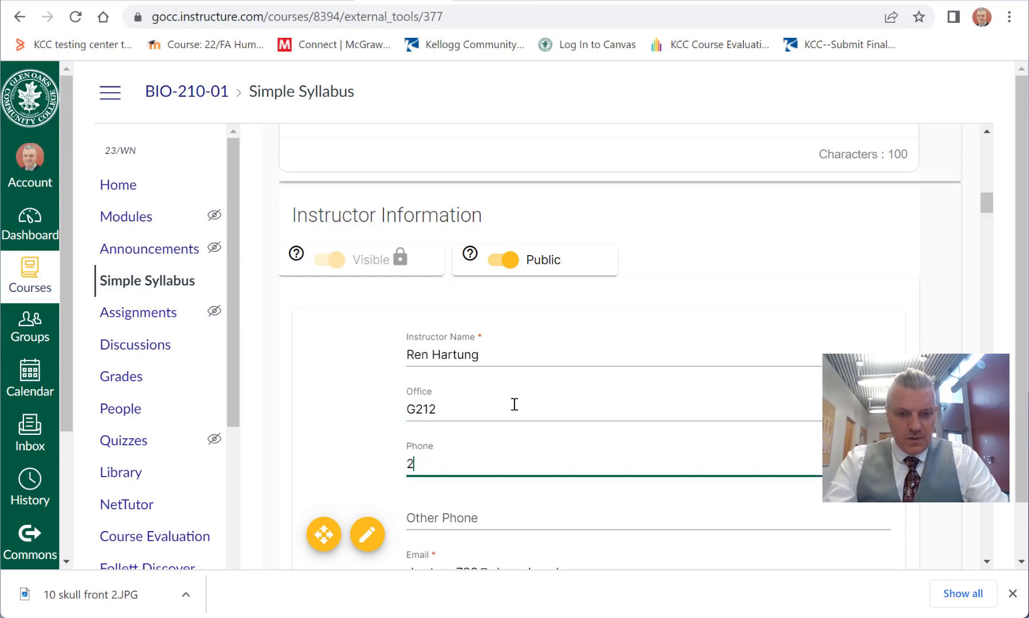
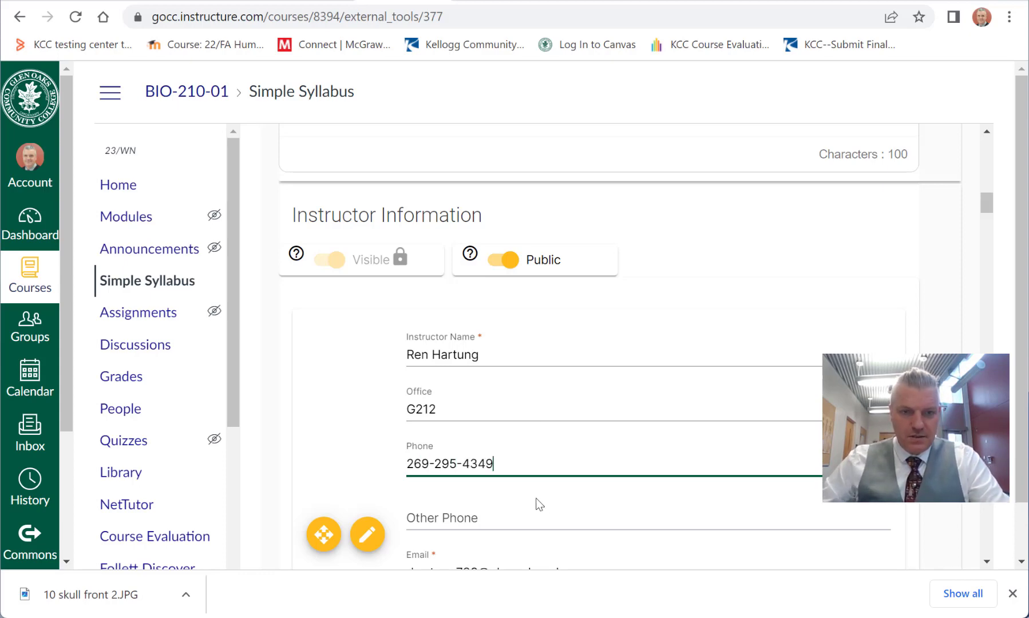
# Step: Enter the Other Phone number, adding "(This is my cell phone, yes it is OK to contact me here. Please use it, just don't abuse it.)"
pyautogui.click(538, 511)
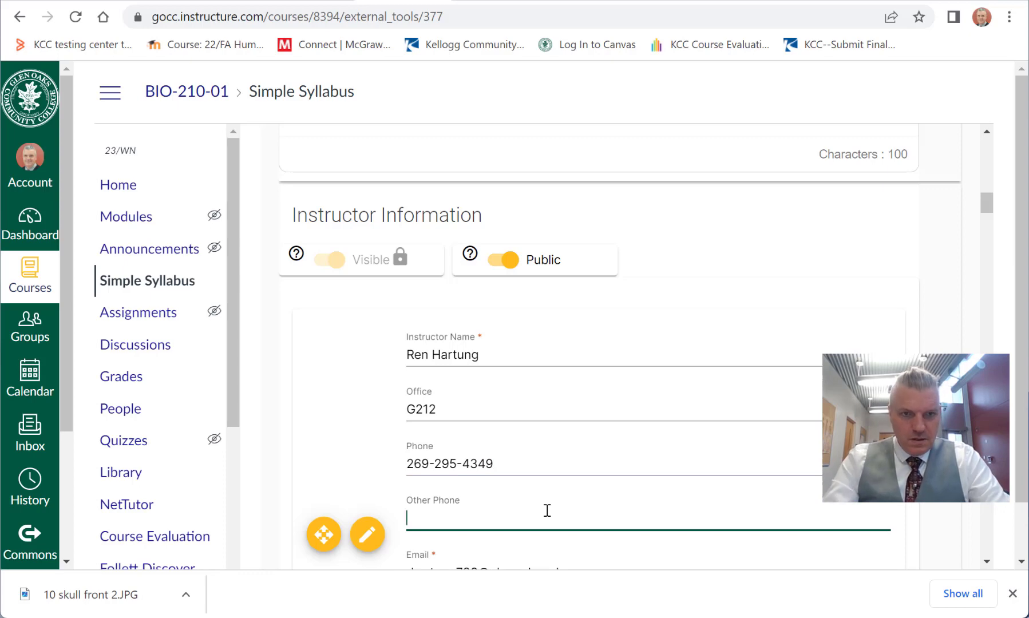
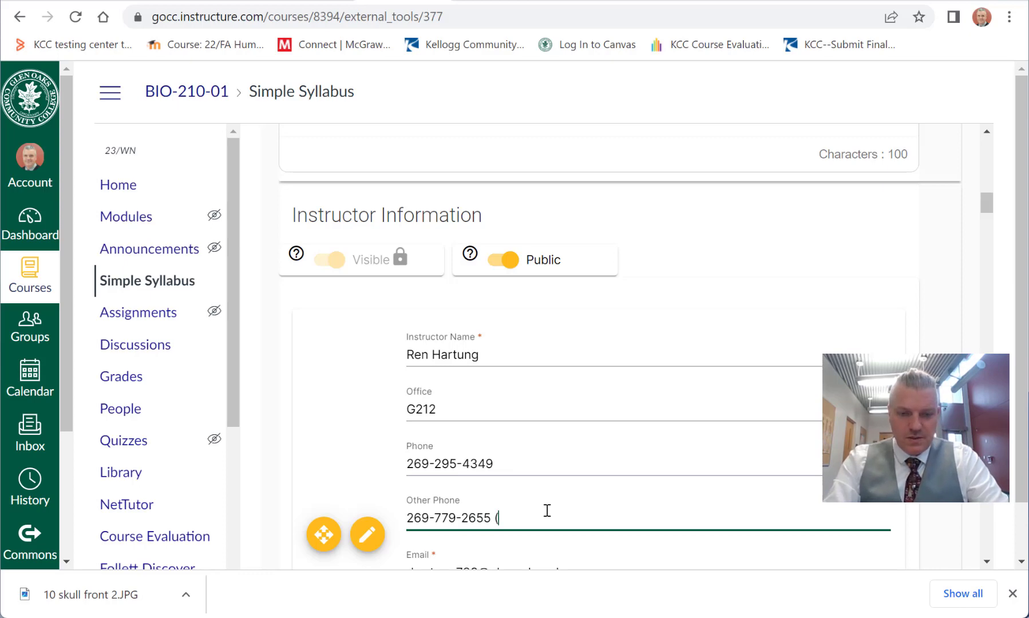
pyautogui.write('(Yes, you')
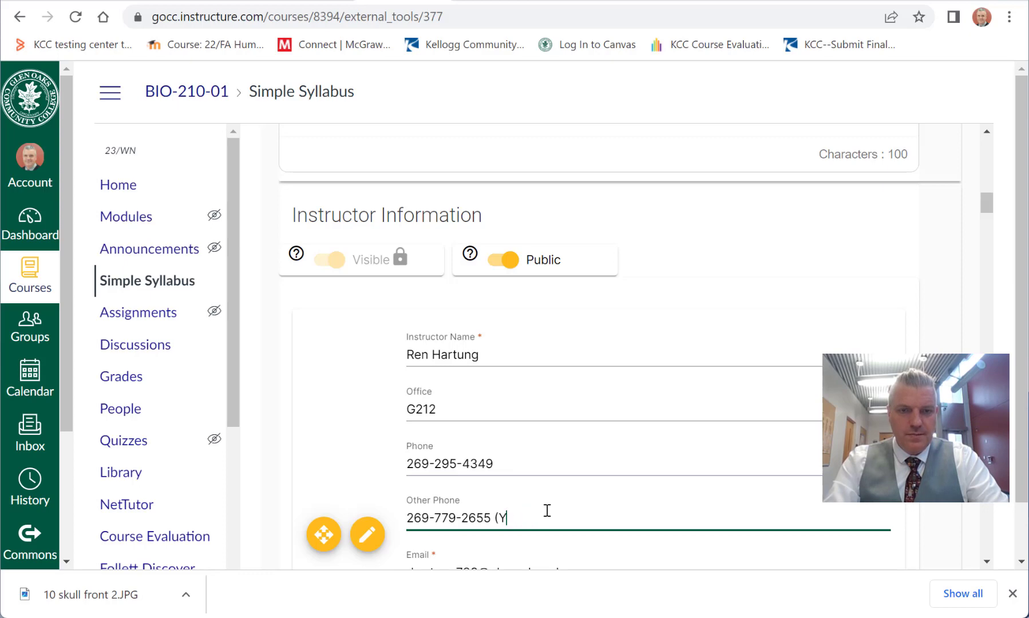
pyautogui.press('BackSpace')
pyautogui.write('This is my')
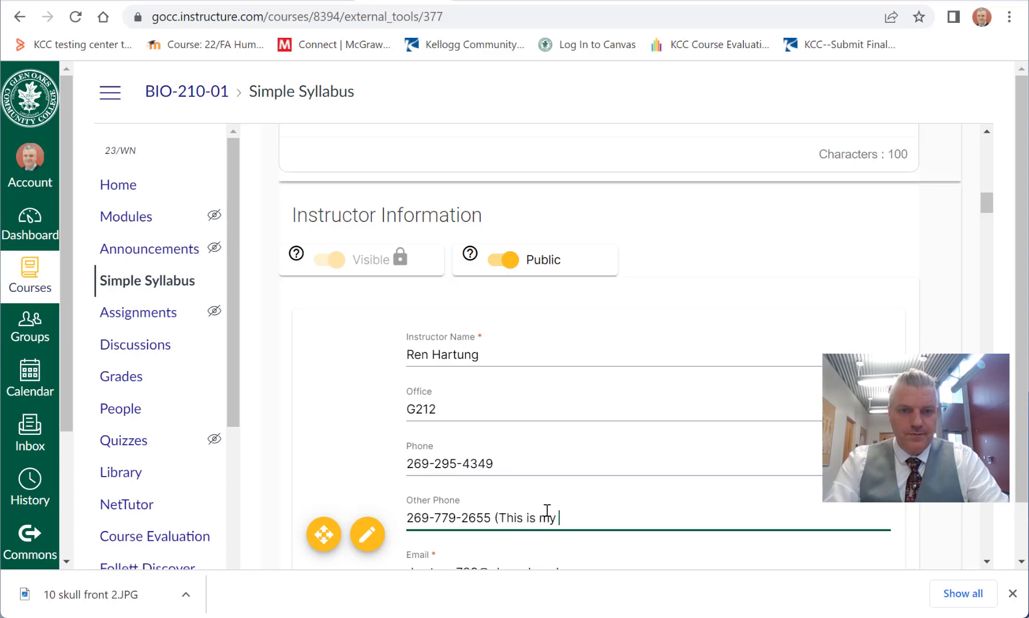
pyautogui.write("cell phone, yes it is OK to contact me here.  Please use it, just don't abuse it.)")
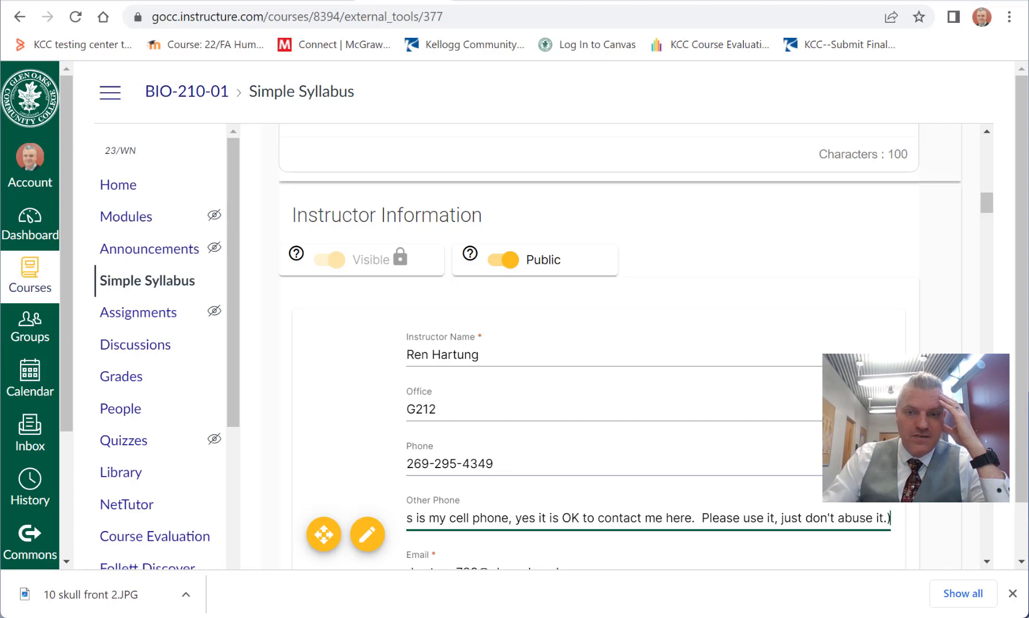
# Step: Set Office Hours to "Office hours will be established and updated during our first week of classes." and save the instructor entry
pyautogui.scroll(-3, 991, 205)
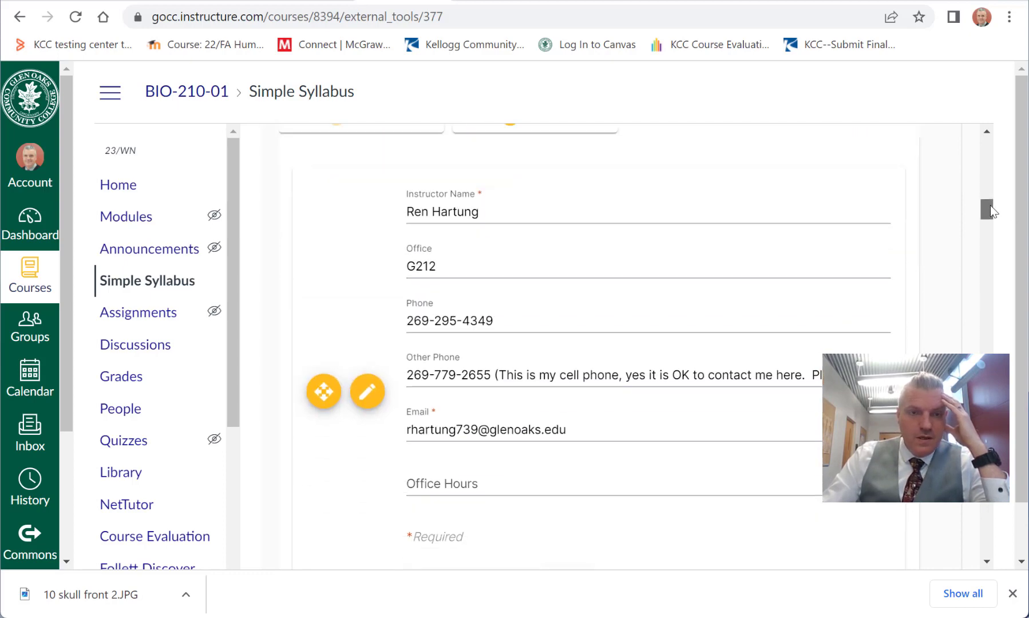
pyautogui.moveTo(991, 206); pyautogui.dragTo(990, 212)
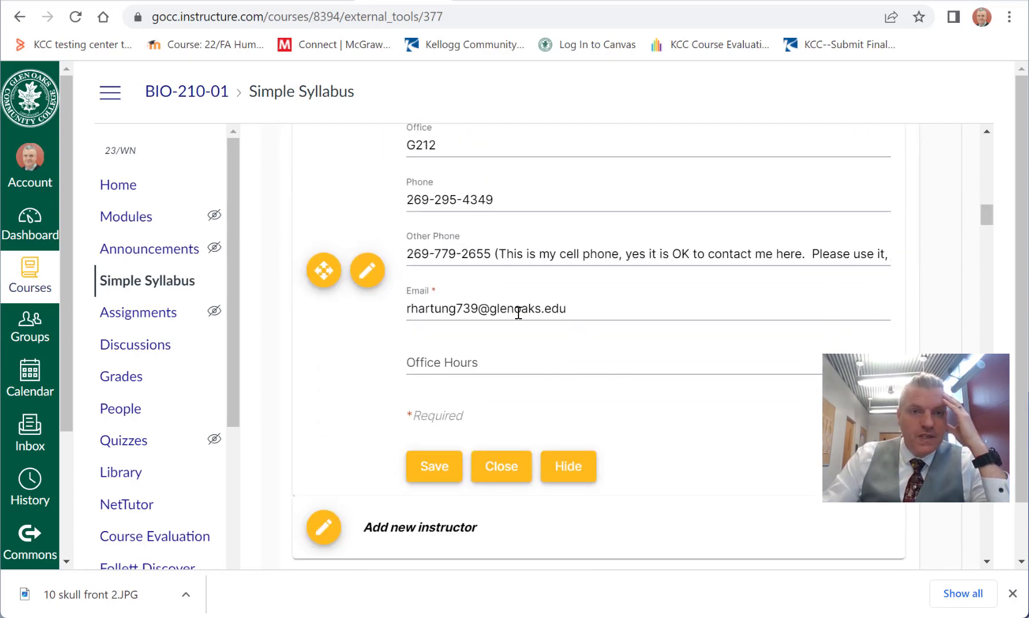
pyautogui.click(490, 364)
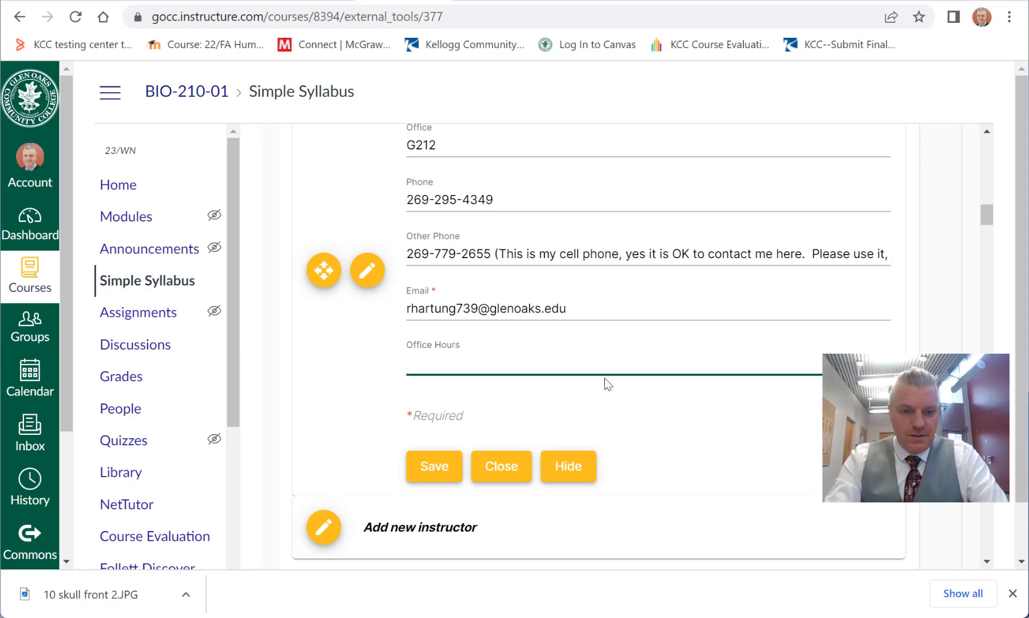
pyautogui.write('Office h')
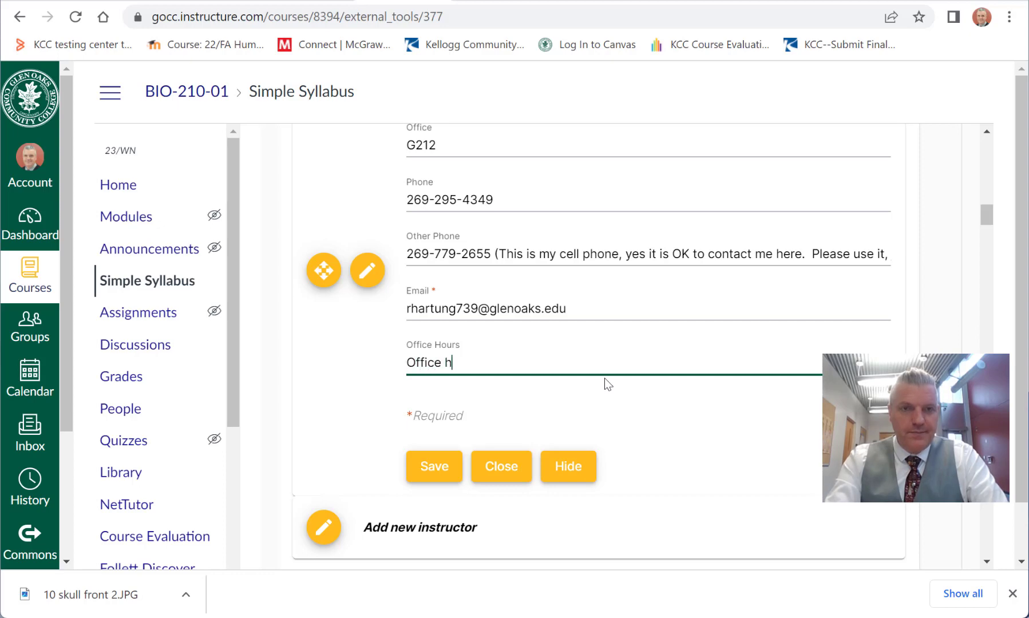
pyautogui.write('ours will be establish')
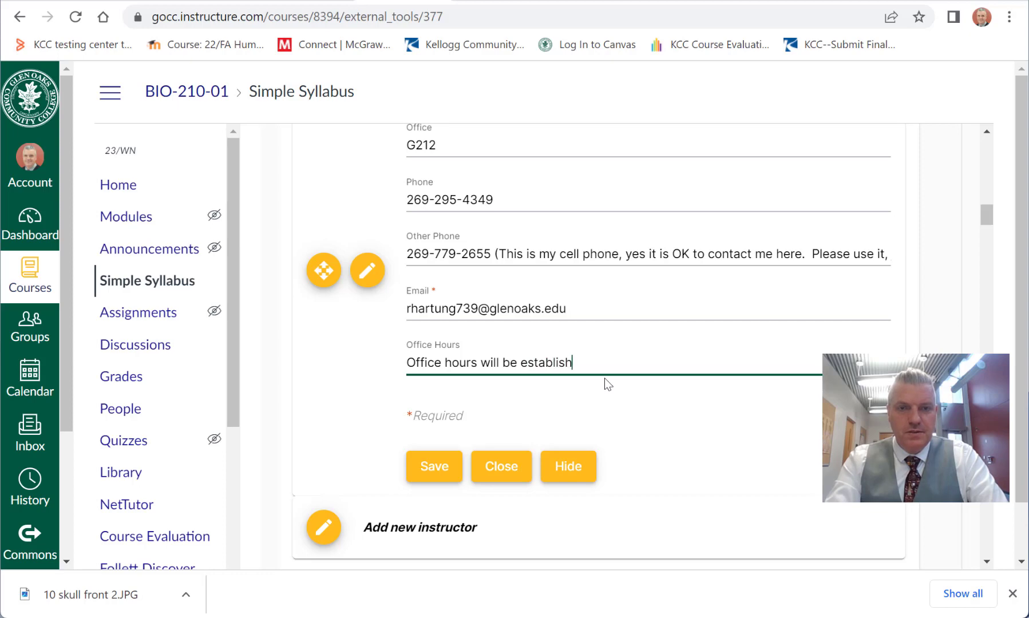
pyautogui.write('ed and upda')
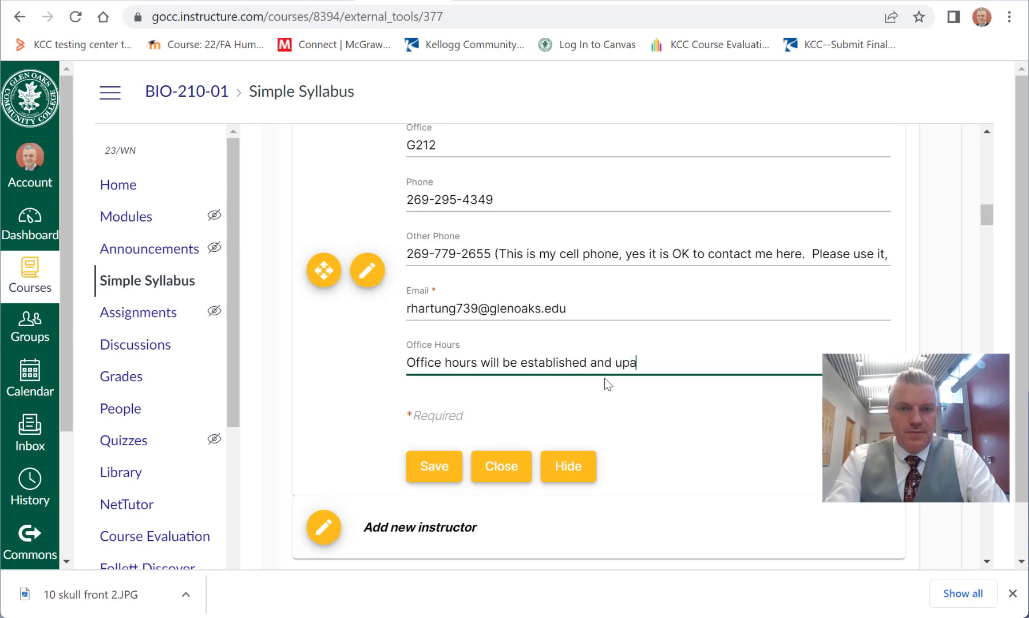
pyautogui.press('BackSpace')
pyautogui.write('dated')
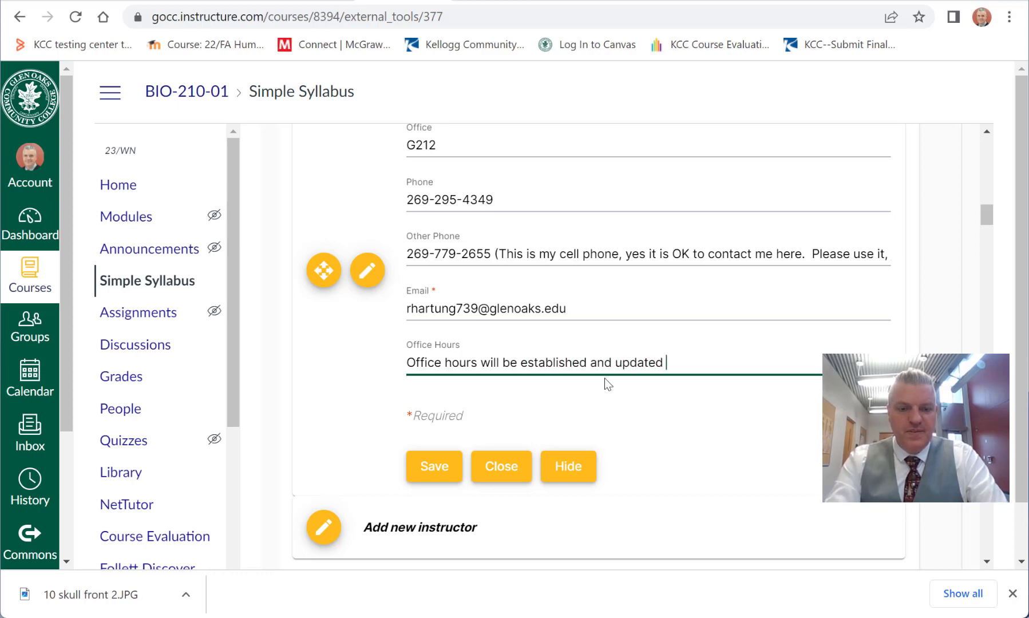
pyautogui.write(' during ')
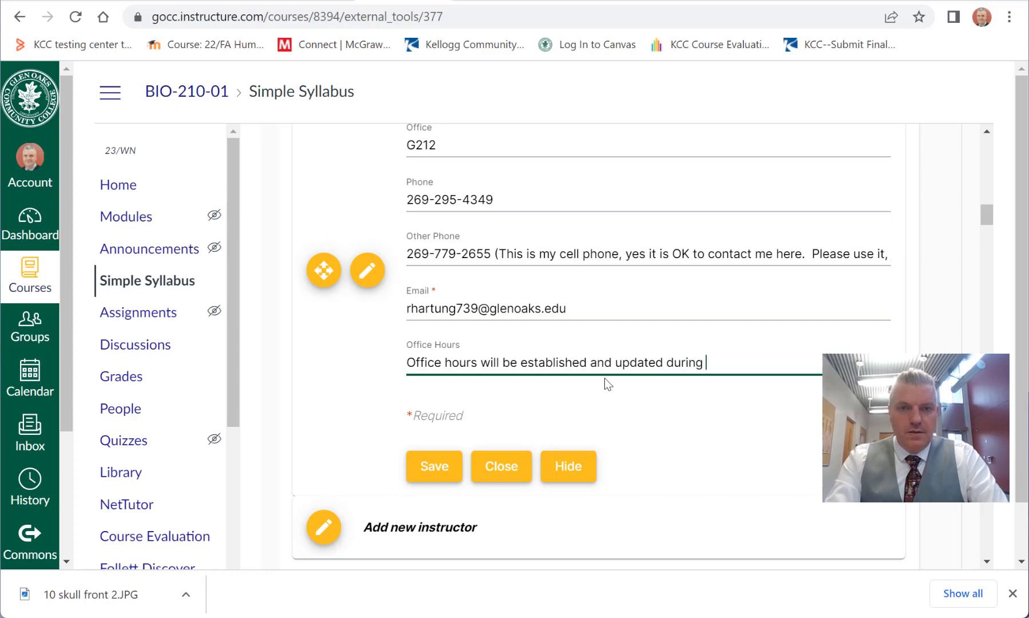
pyautogui.write('our first week ')
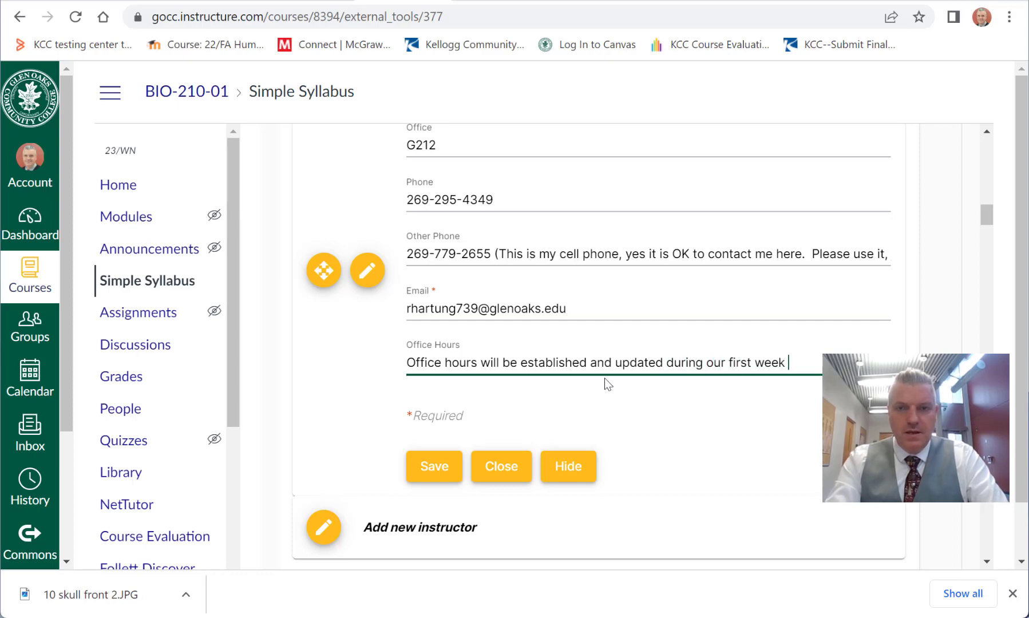
pyautogui.write('of clas')
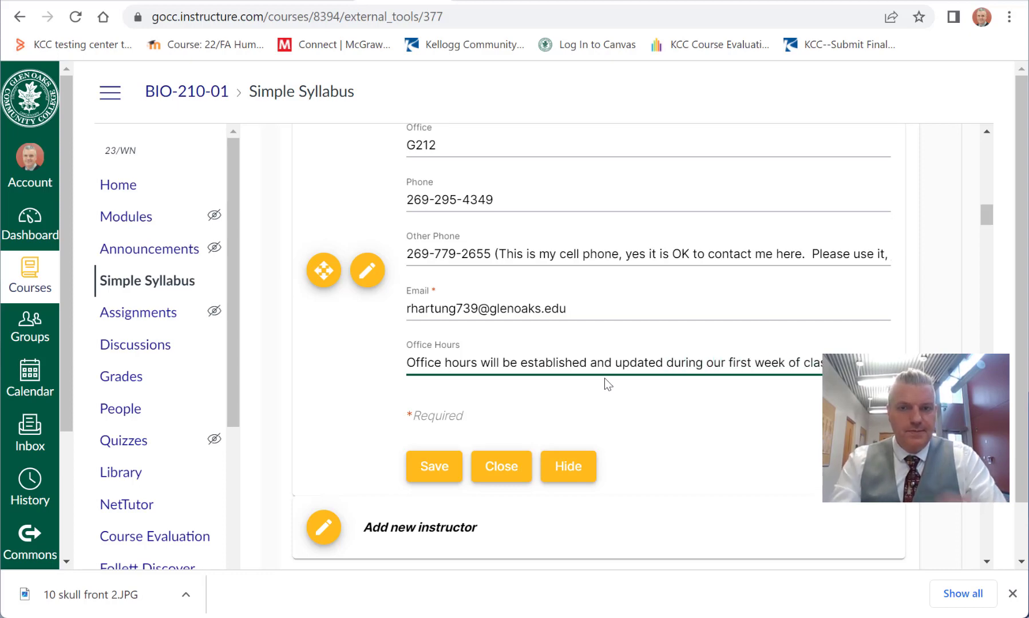
pyautogui.click(664, 408)
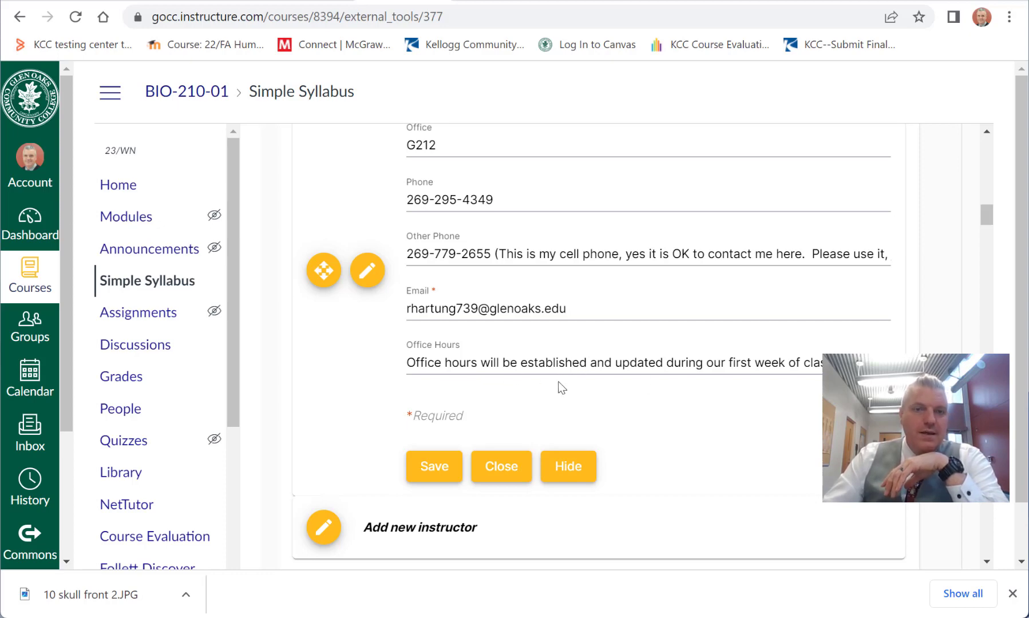
pyautogui.click(442, 466)
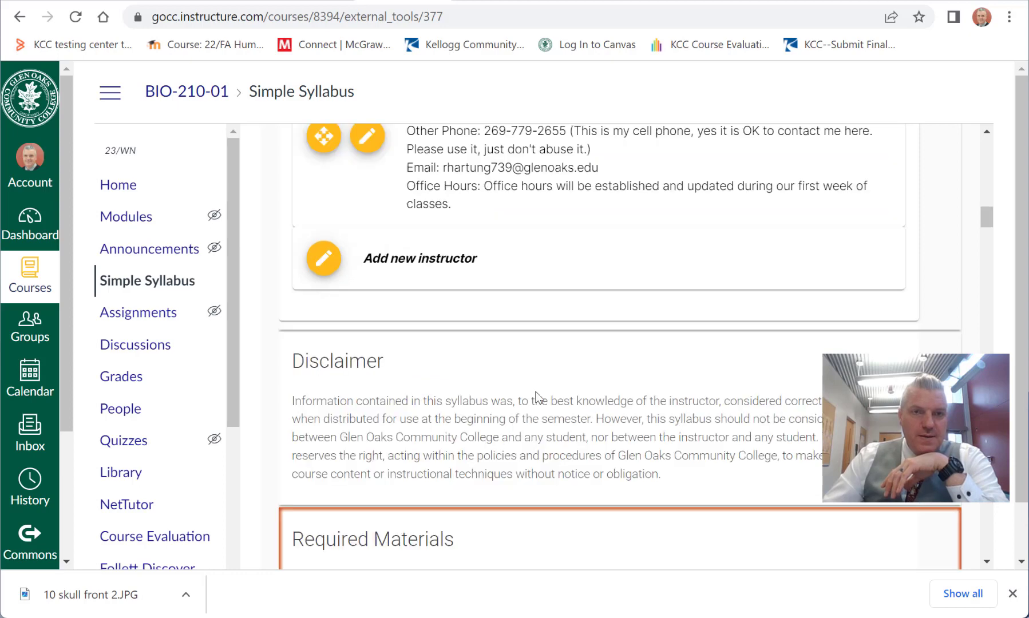
pyautogui.scroll(3, 536, 393)
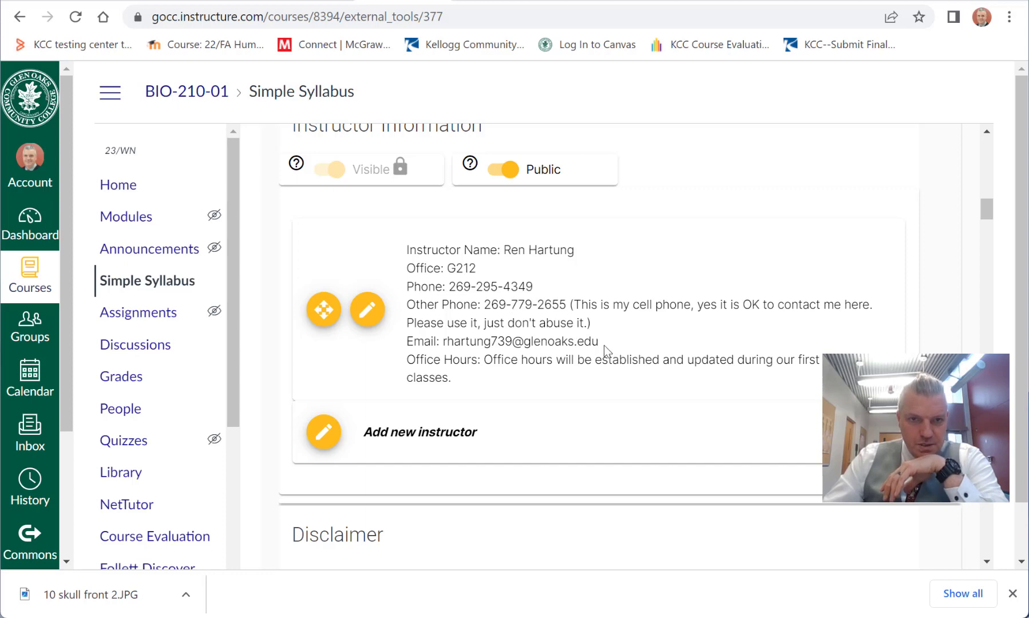
# Step: Start a new material entry under Required Materials and title it "Anatomy and Physiology"
pyautogui.scroll(-5, 503, 343)
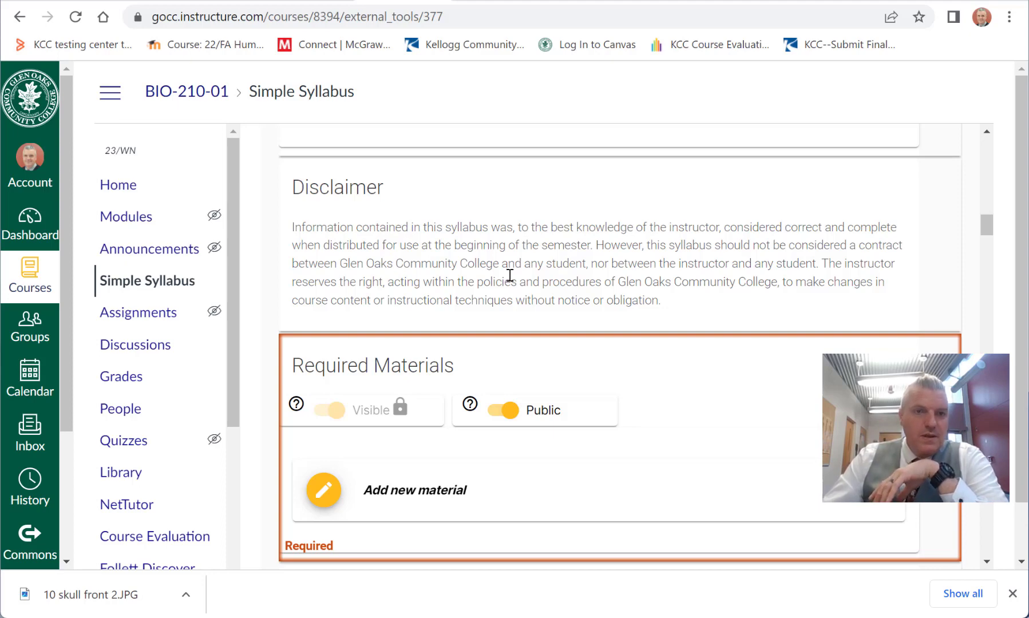
pyautogui.scroll(-3, 510, 276)
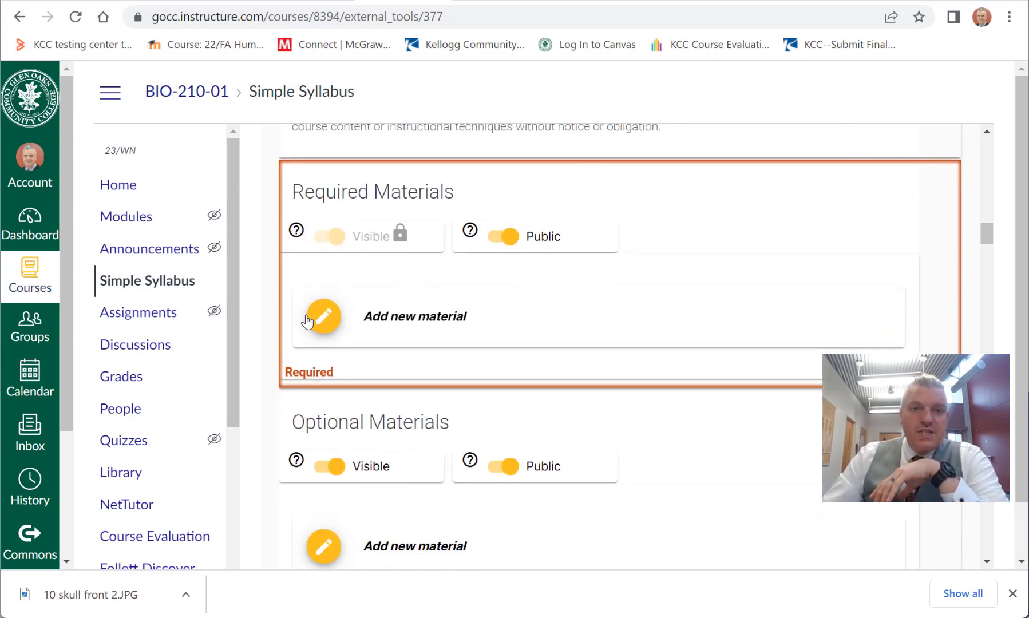
pyautogui.click(322, 318)
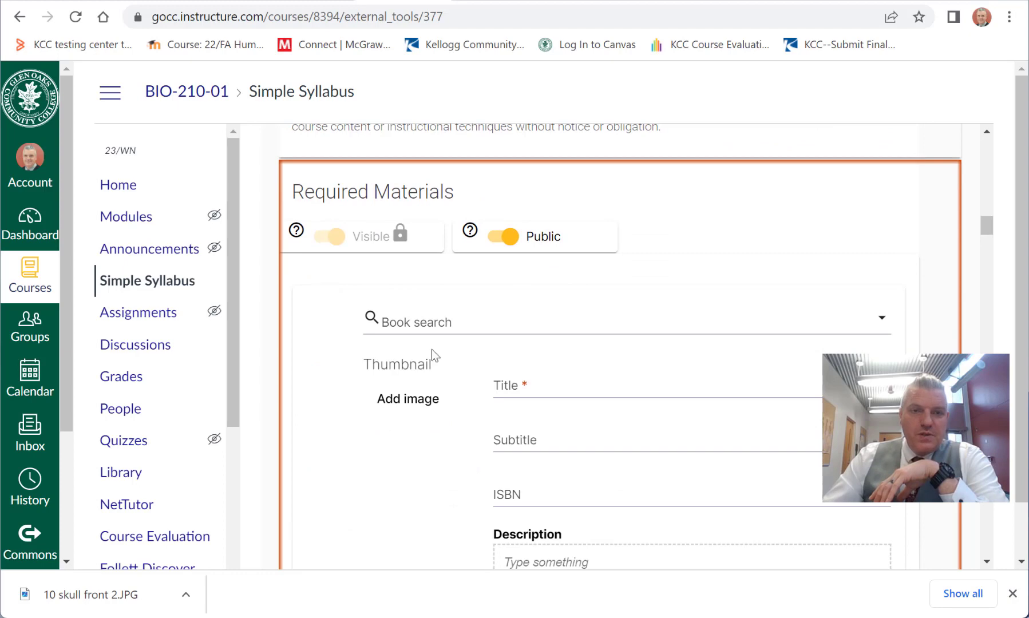
pyautogui.click(598, 395)
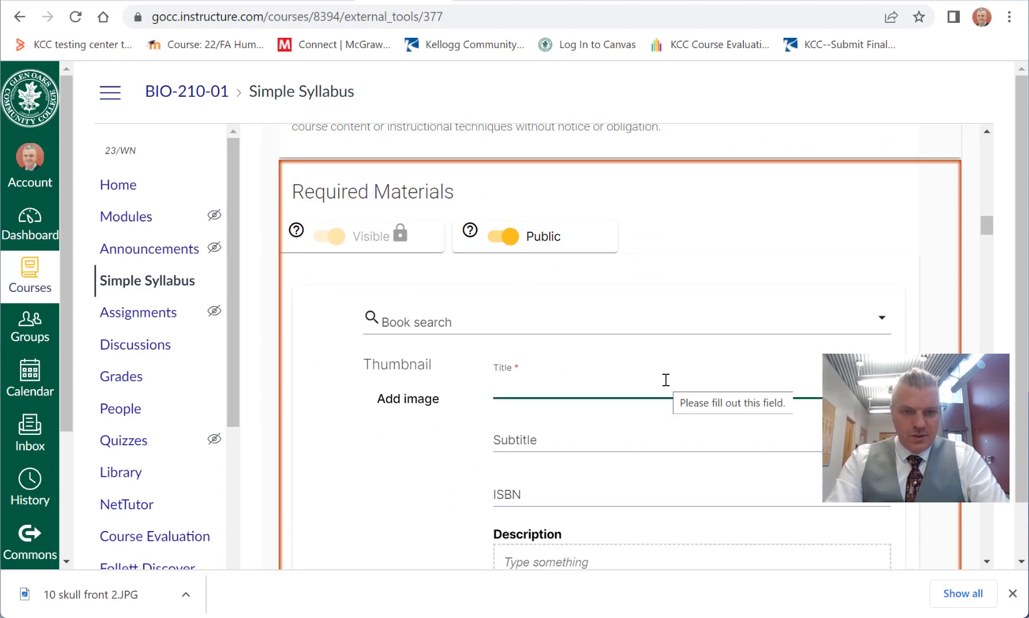
pyautogui.write('Anatomy ')
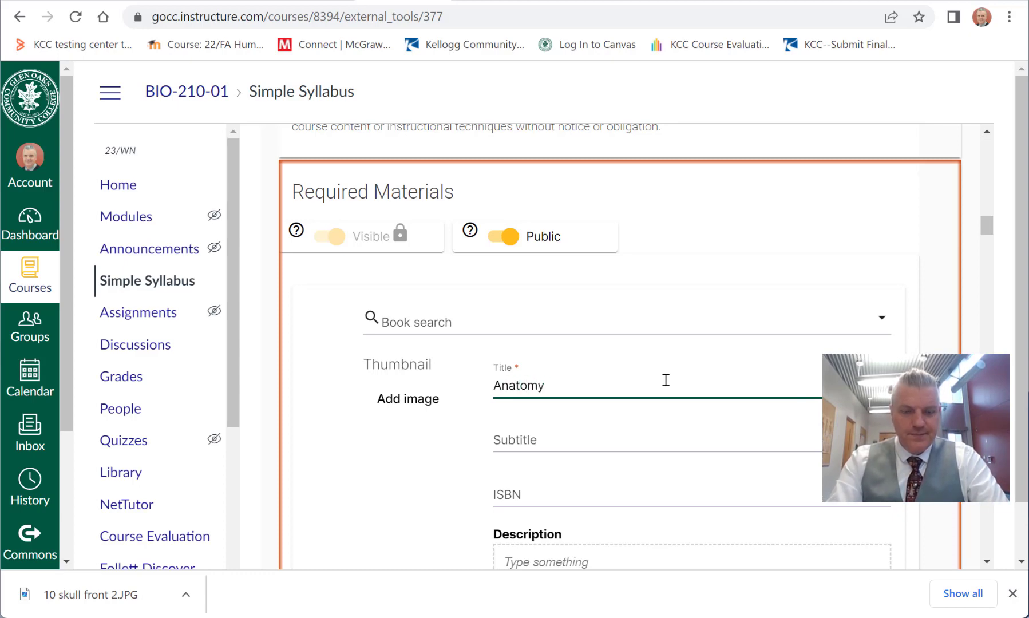
pyautogui.write('and ')
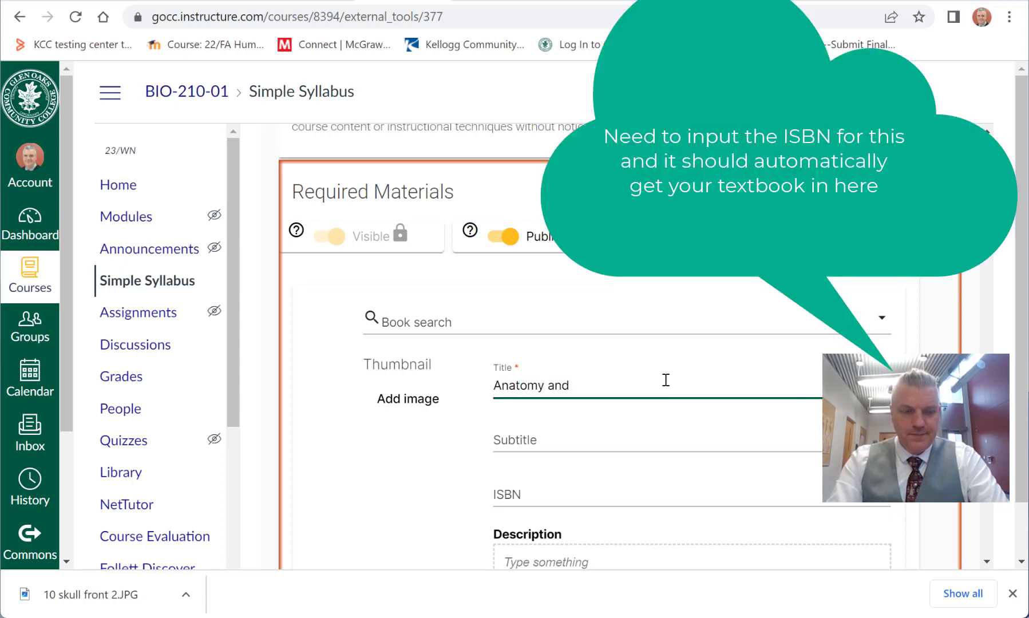
pyautogui.write('Physiology')
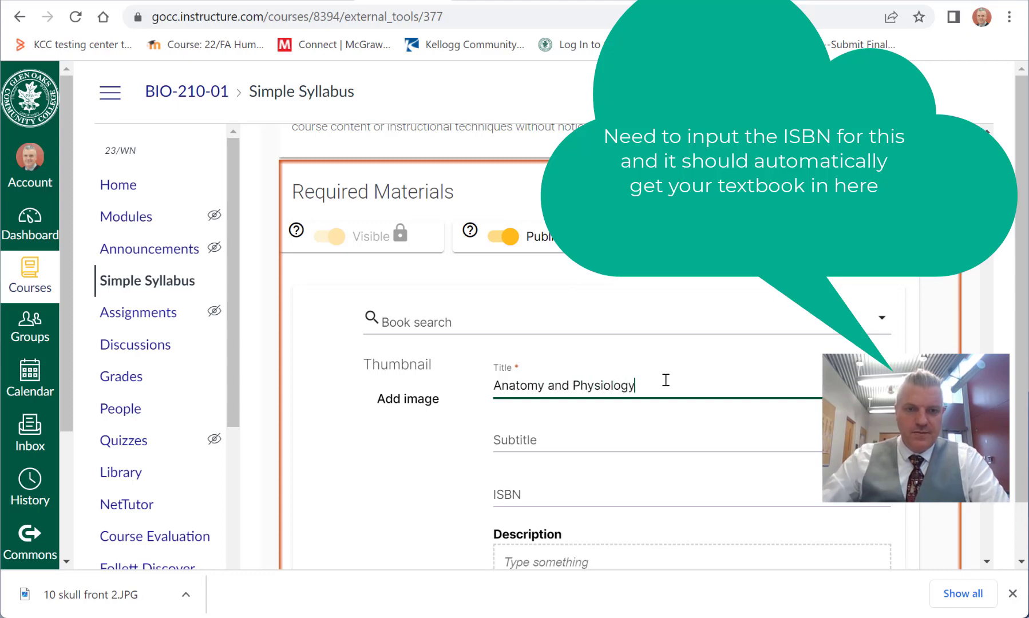
# Step: Examine the remaining fields of the new material form, from Subtitle and ISBN to Detail URL
pyautogui.scroll(-5, 376, 435)
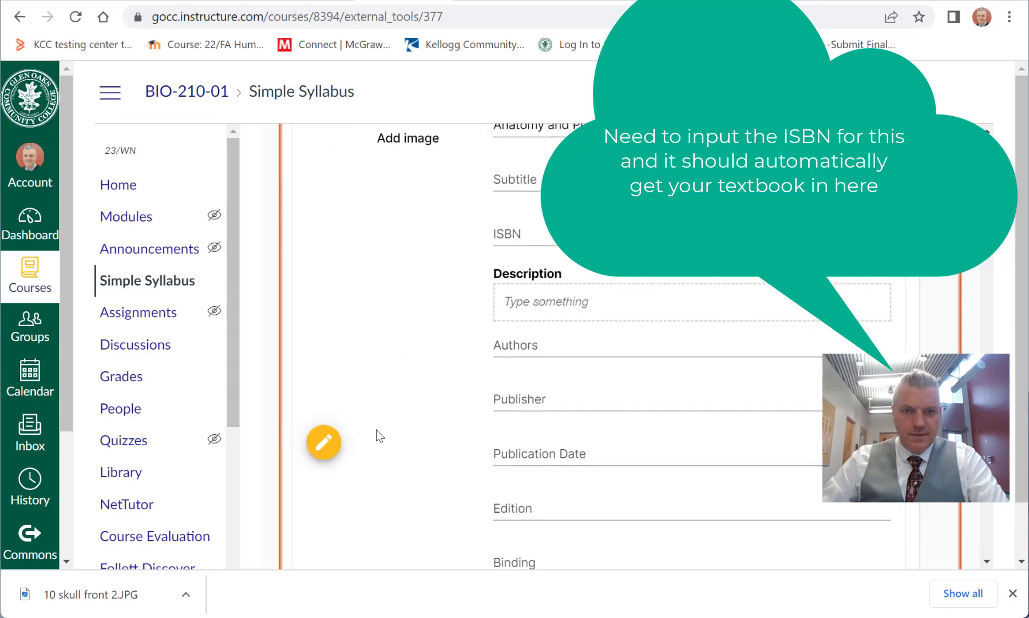
pyautogui.scroll(-5, 386, 434)
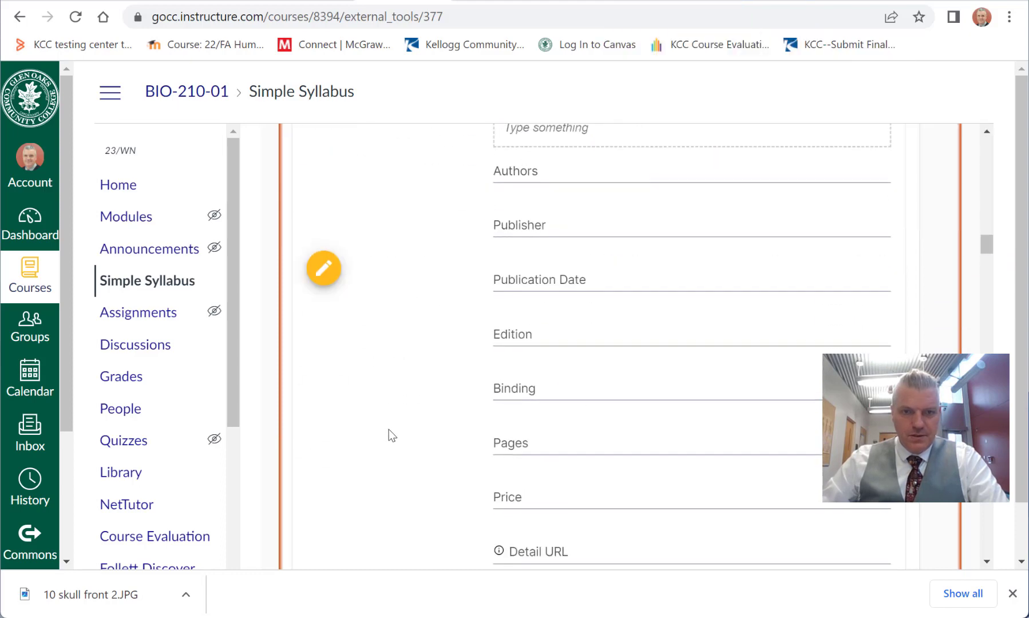
pyautogui.scroll(-3, 388, 435)
pyautogui.scroll(8, 389, 434)
pyautogui.scroll(-5, 391, 436)
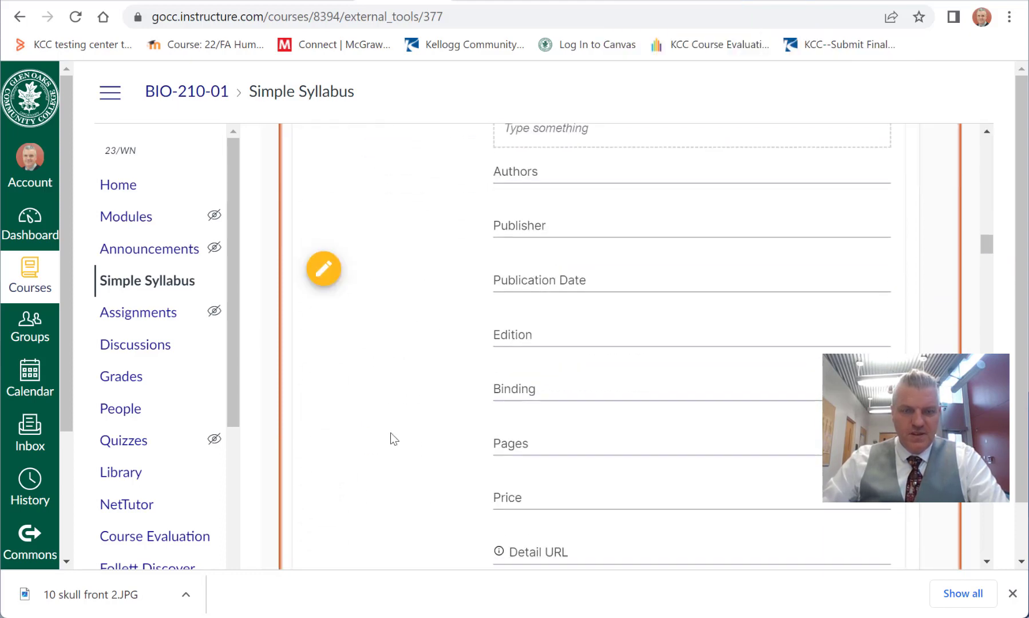
pyautogui.scroll(7, 394, 438)
pyautogui.scroll(-1, 395, 439)
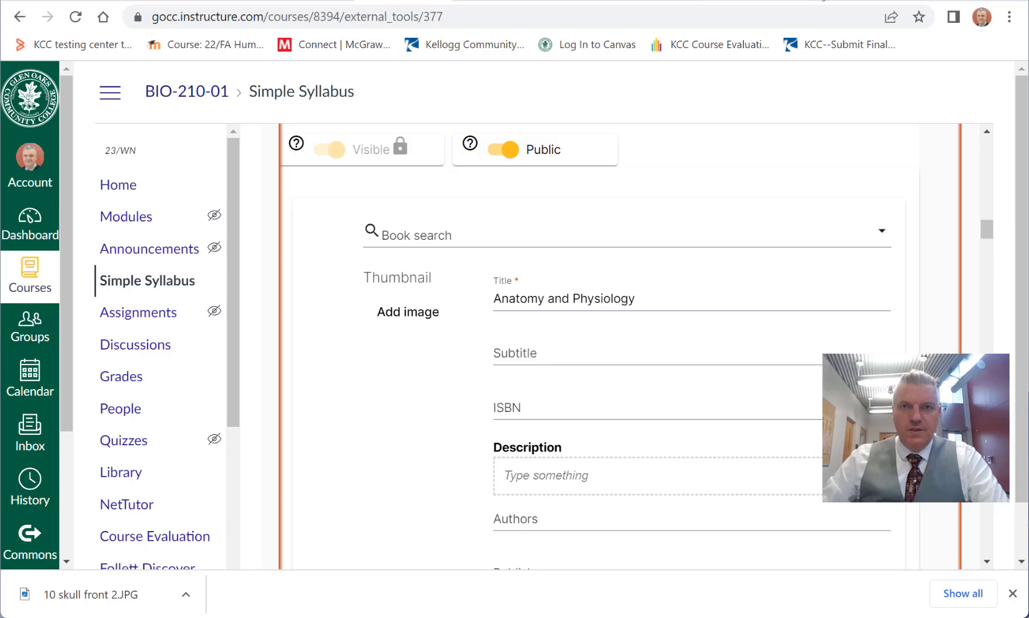
# Step: Search Google in a new browser tab for "openstax anatomy and physiology" and open the OpenStax Anatomy and Physiology book page
pyautogui.hotkey('ctrl', 't')
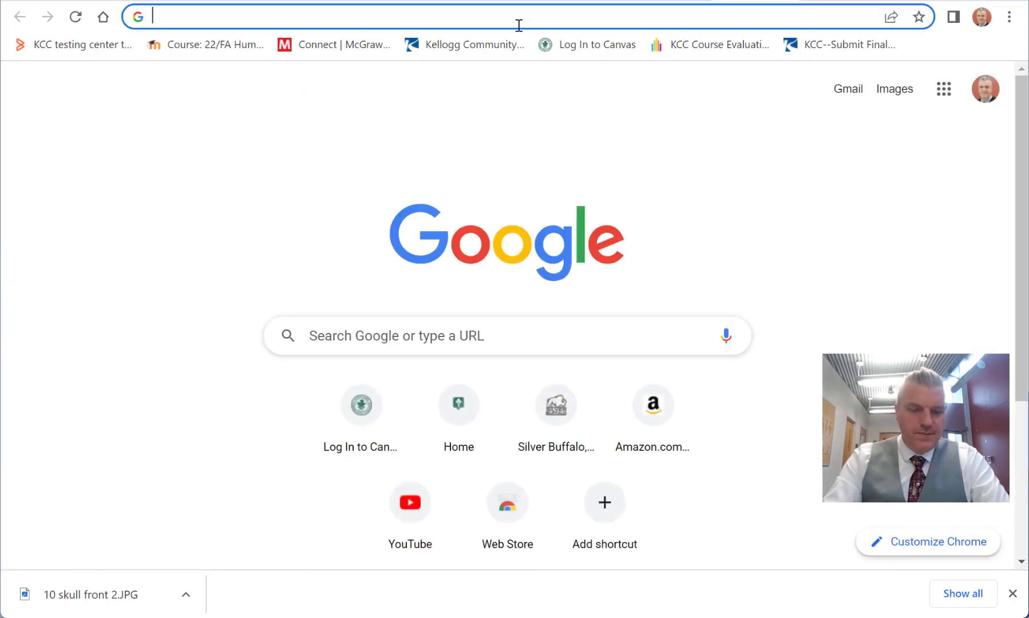
pyautogui.write('openstax ')
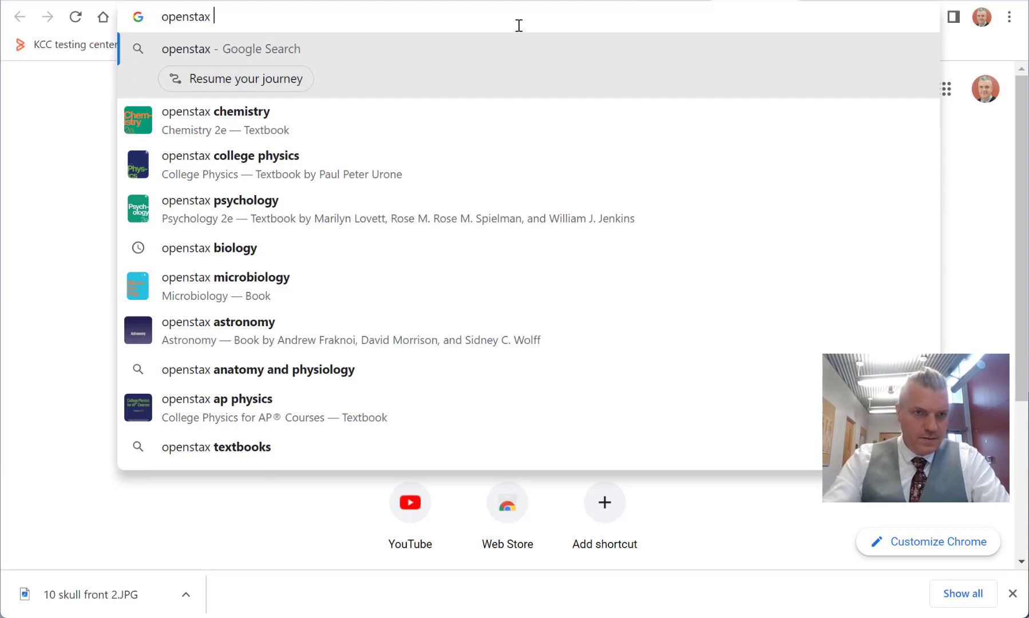
pyautogui.write('ana')
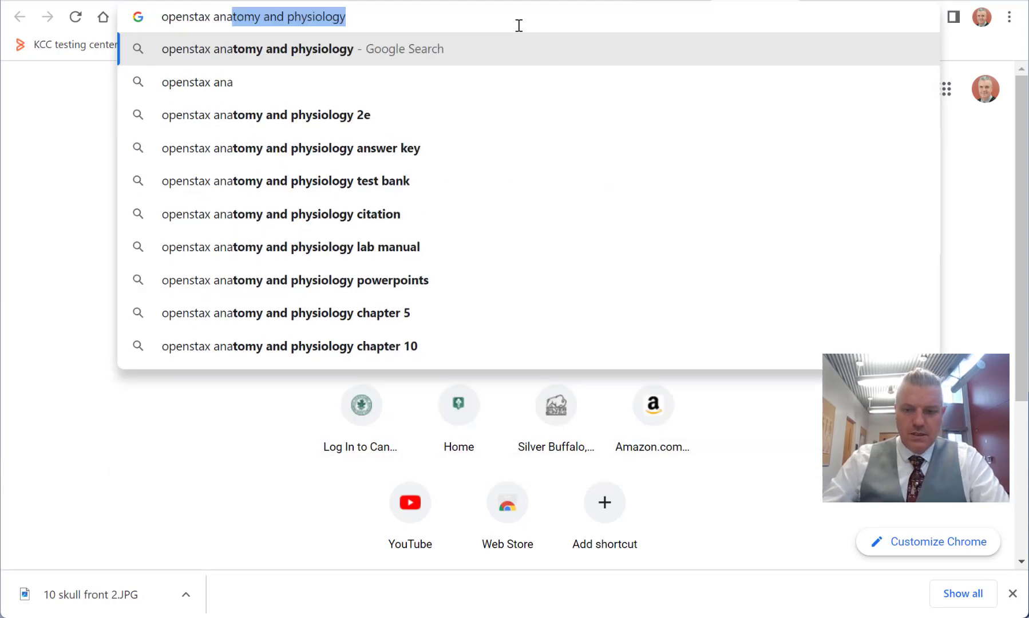
pyautogui.press('Return')
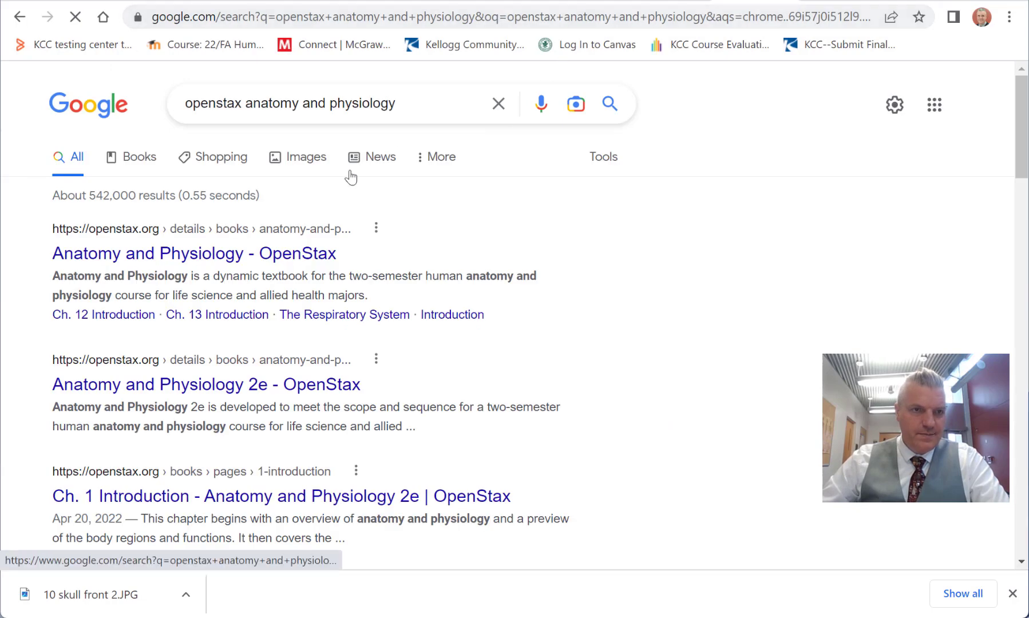
pyautogui.click(207, 261)
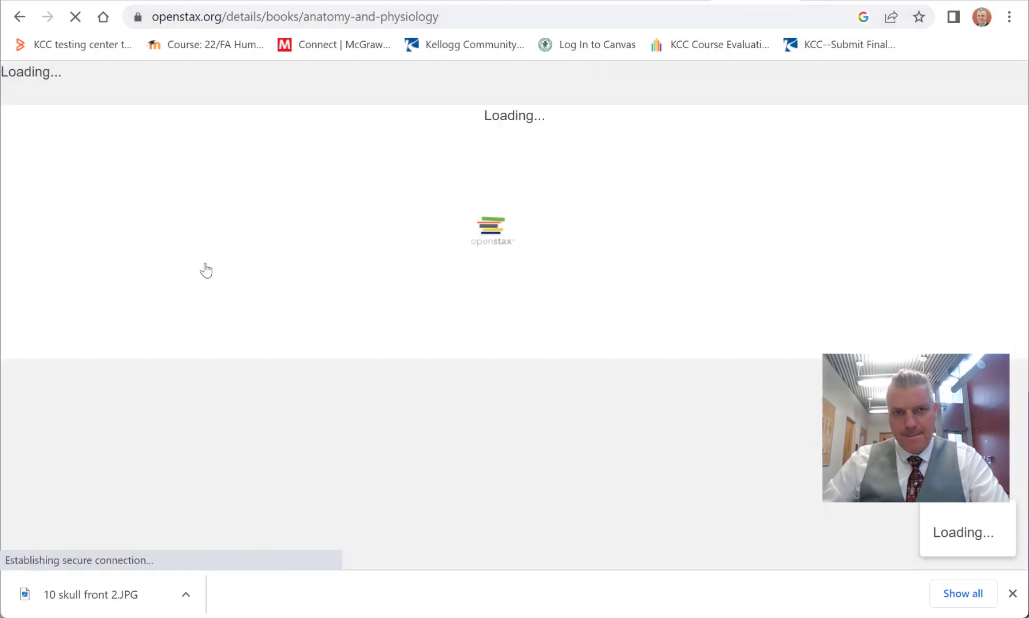
pyautogui.scroll(-5, 431, 290)
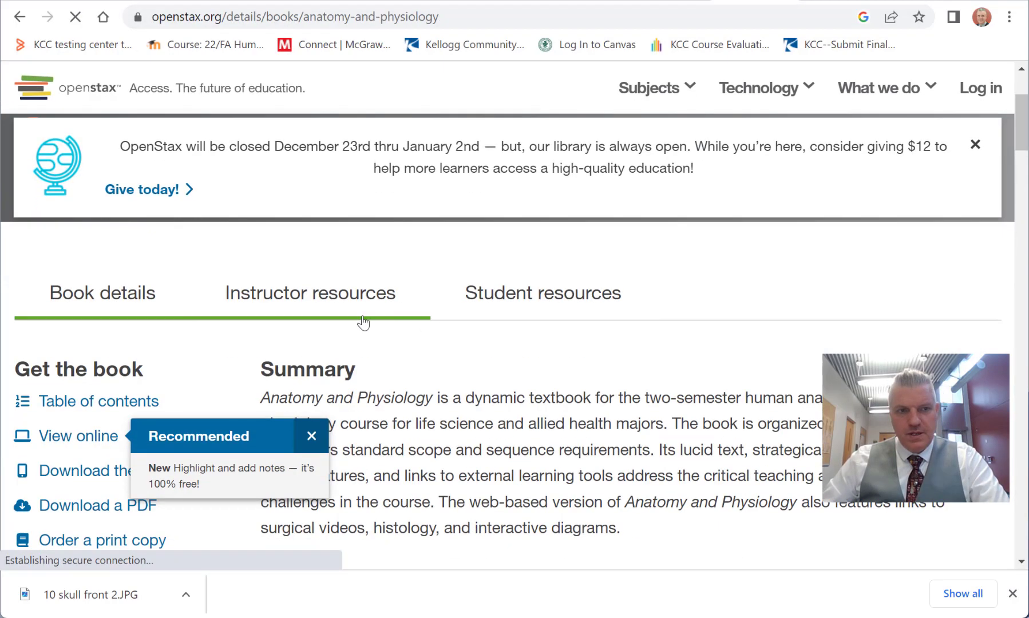
pyautogui.scroll(-1, 440, 322)
pyautogui.scroll(3, 494, 300)
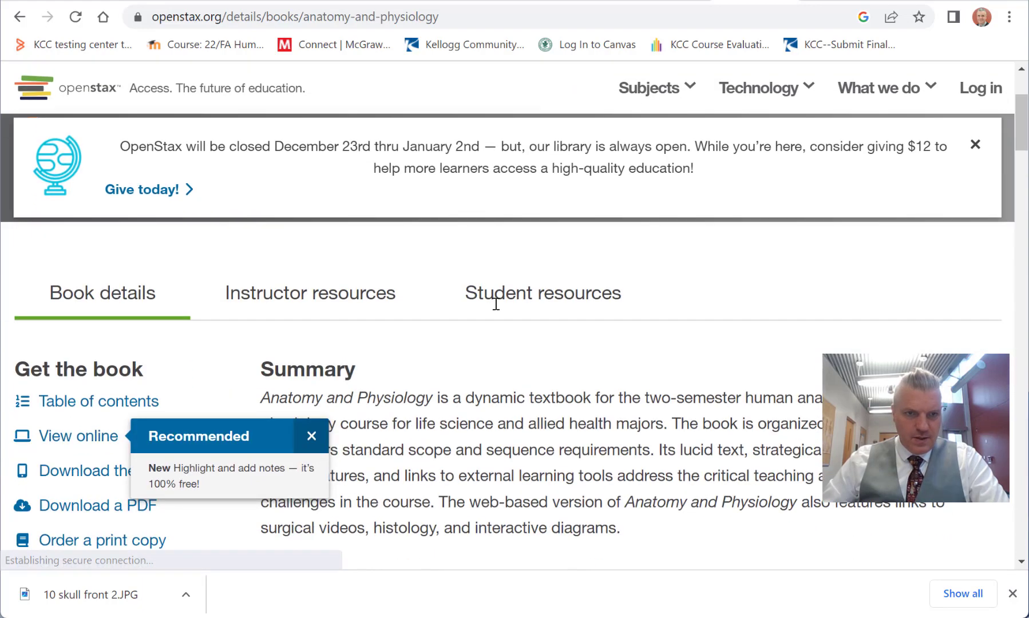
pyautogui.click(312, 436)
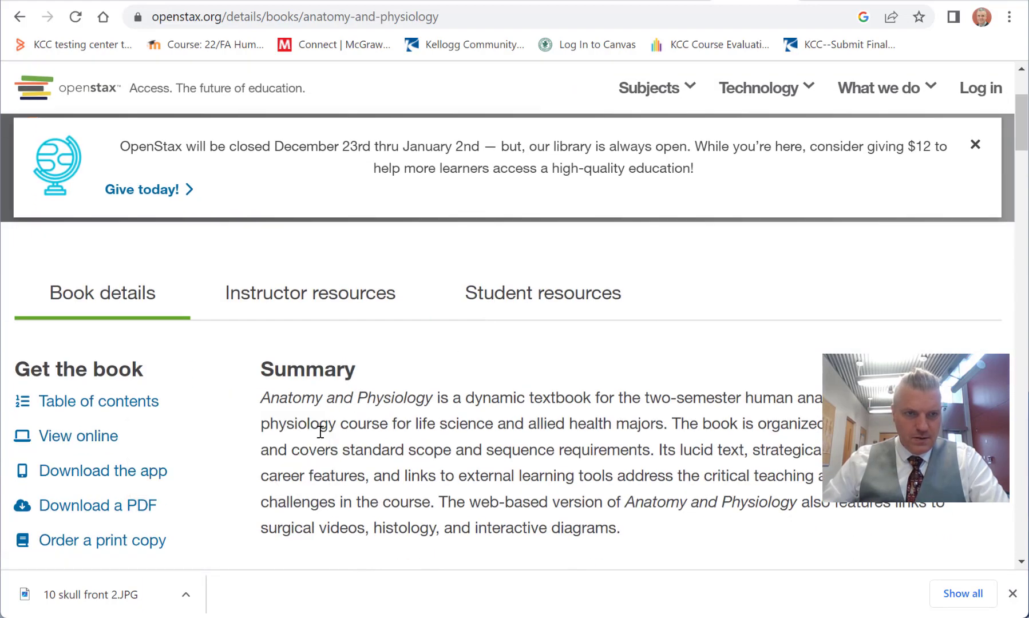
# Step: Copy the OpenStax book page's address into the new material's Detail URL in Simple Syllabus
pyautogui.click(479, 22)
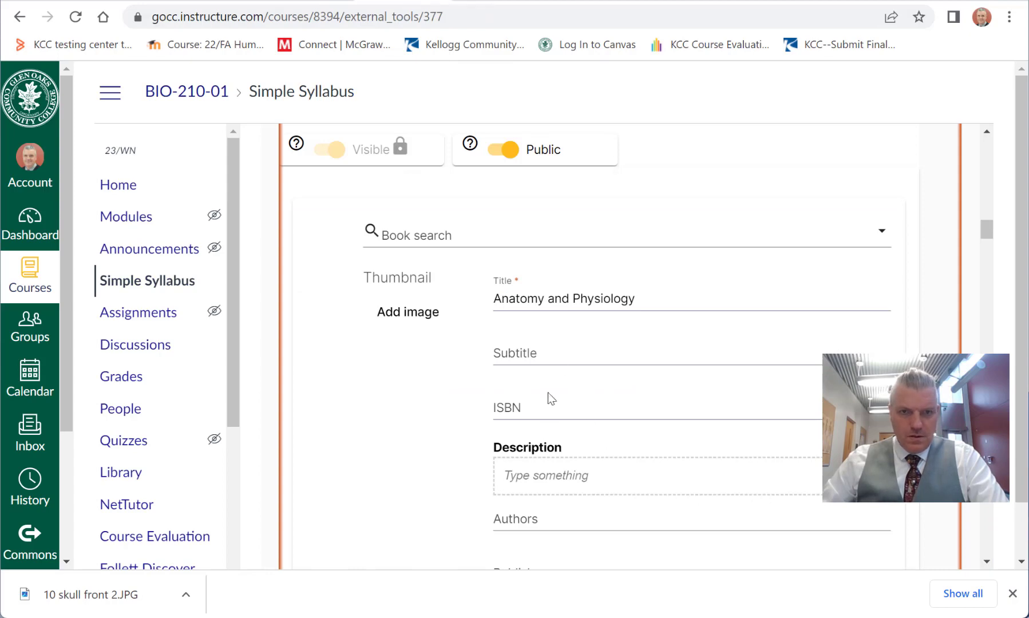
pyautogui.scroll(-10, 620, 424)
pyautogui.scroll(3, 624, 421)
pyautogui.click(598, 462)
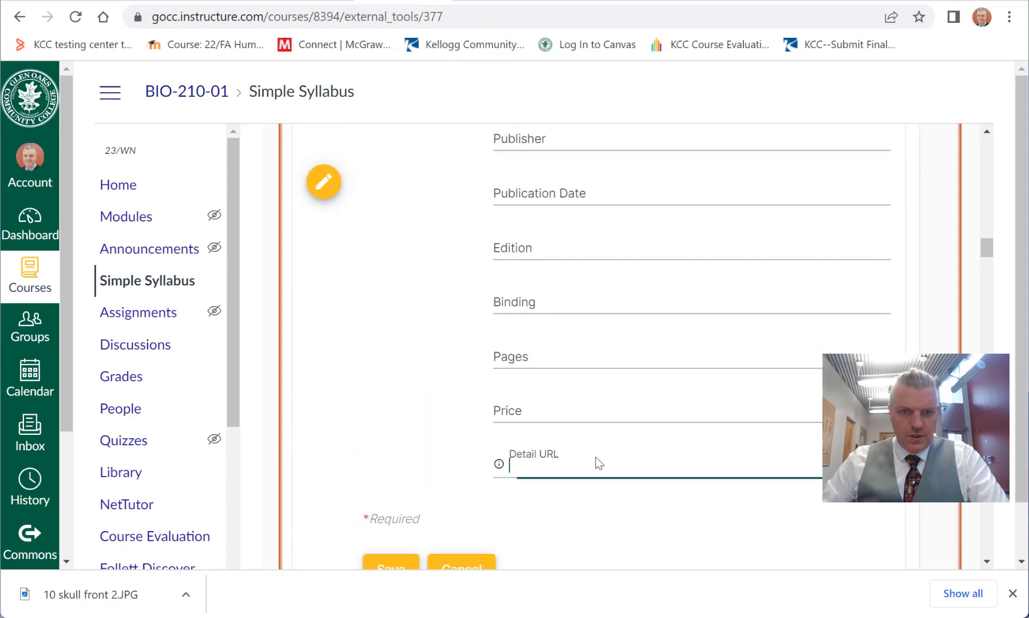
pyautogui.hotkey('ctrl', 'v')
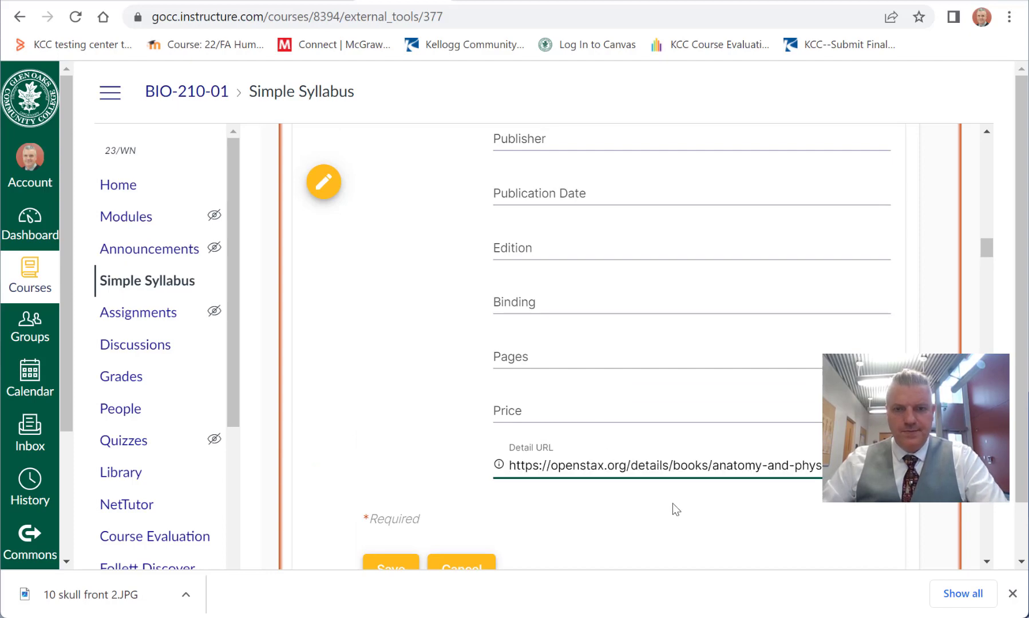
# Step: Save the Anatomy and Physiology material entry with the Subtitle and ISBN left blank
pyautogui.scroll(6, 679, 495)
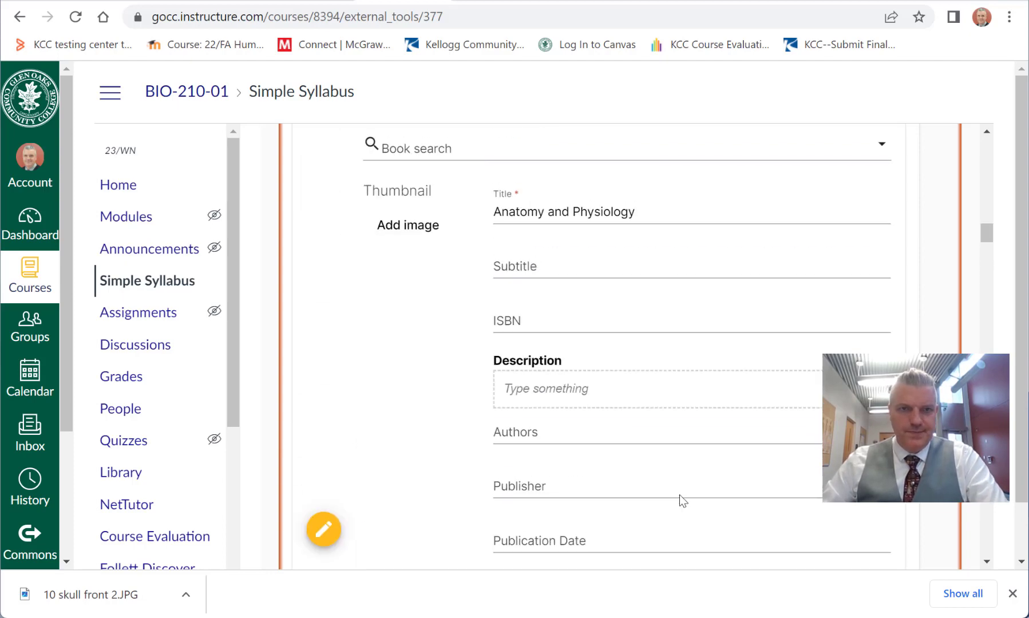
pyautogui.click(545, 261)
pyautogui.click(548, 321)
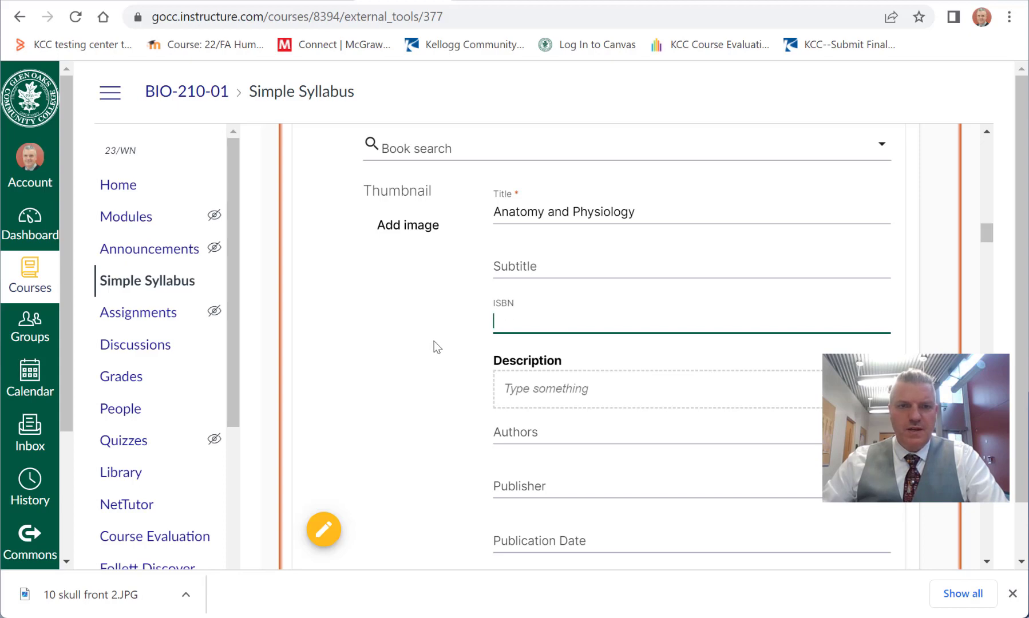
pyautogui.scroll(-10, 433, 342)
pyautogui.scroll(1, 435, 347)
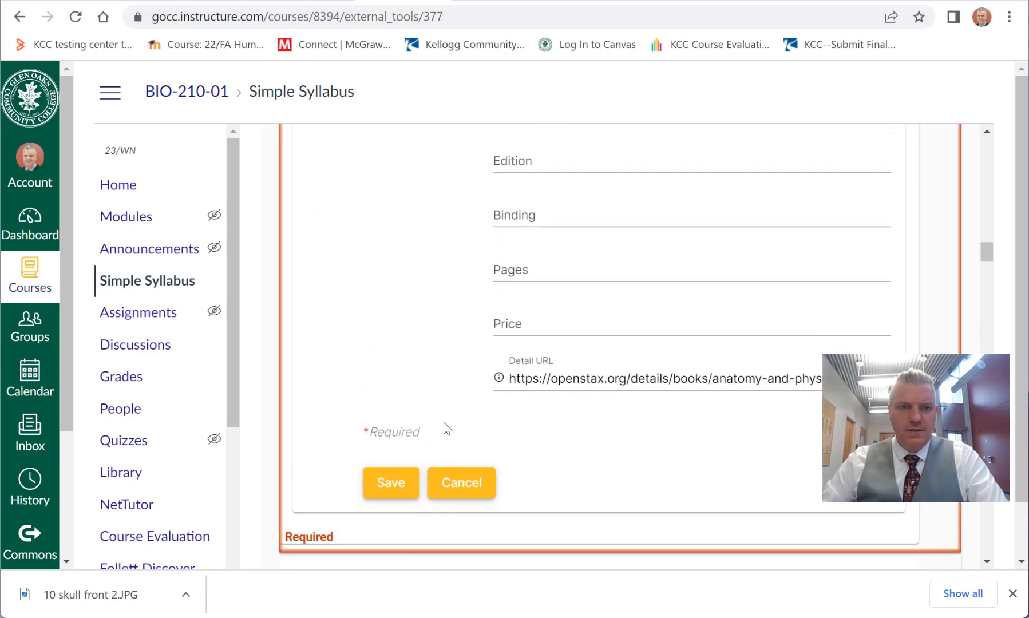
pyautogui.click(399, 480)
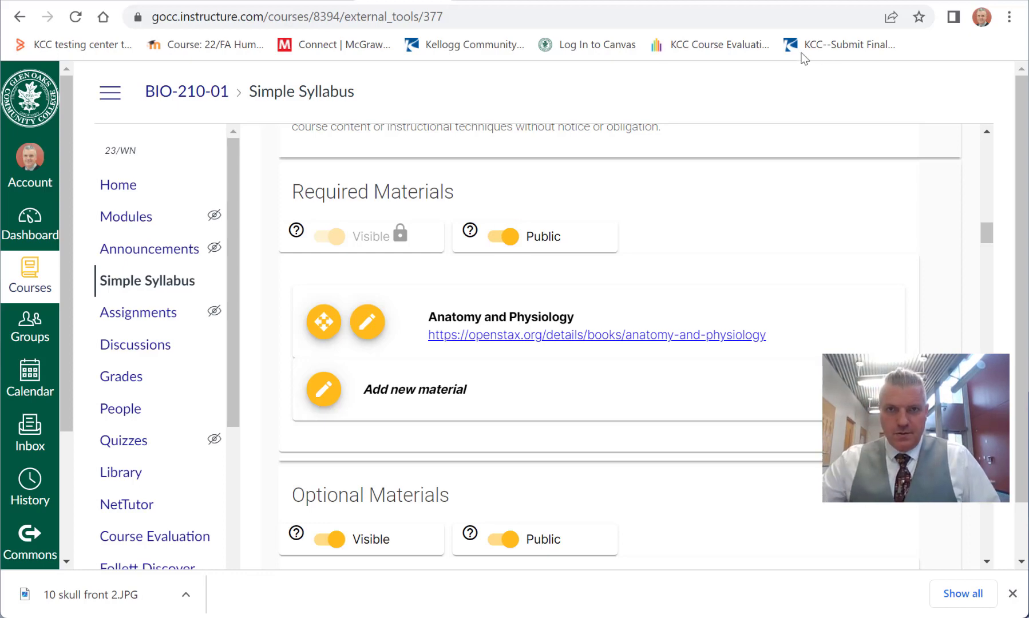
# Step: Start another new material entry under Required Materials and title it "Human Anatomy & Physiology I Labeling Exercises"
pyautogui.click(325, 392)
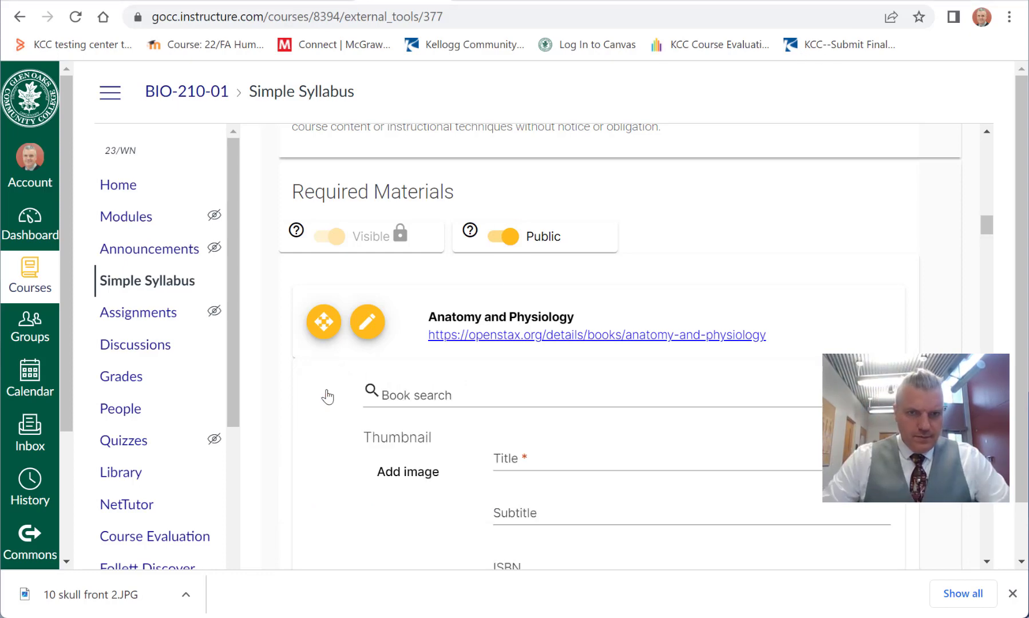
pyautogui.click(570, 460)
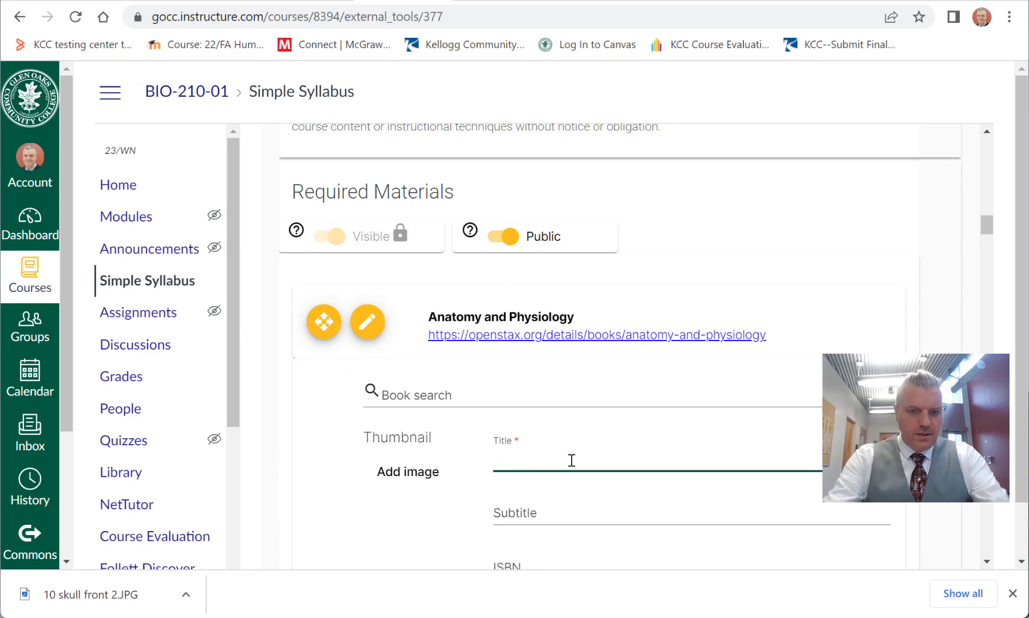
pyautogui.write('Human')
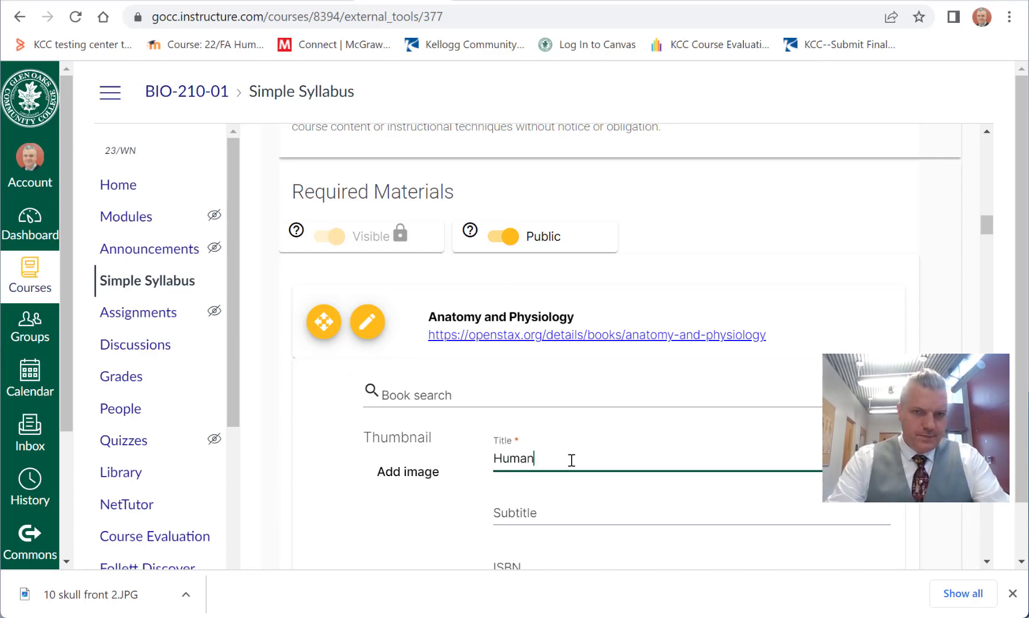
pyautogui.write(' Anatomy ')
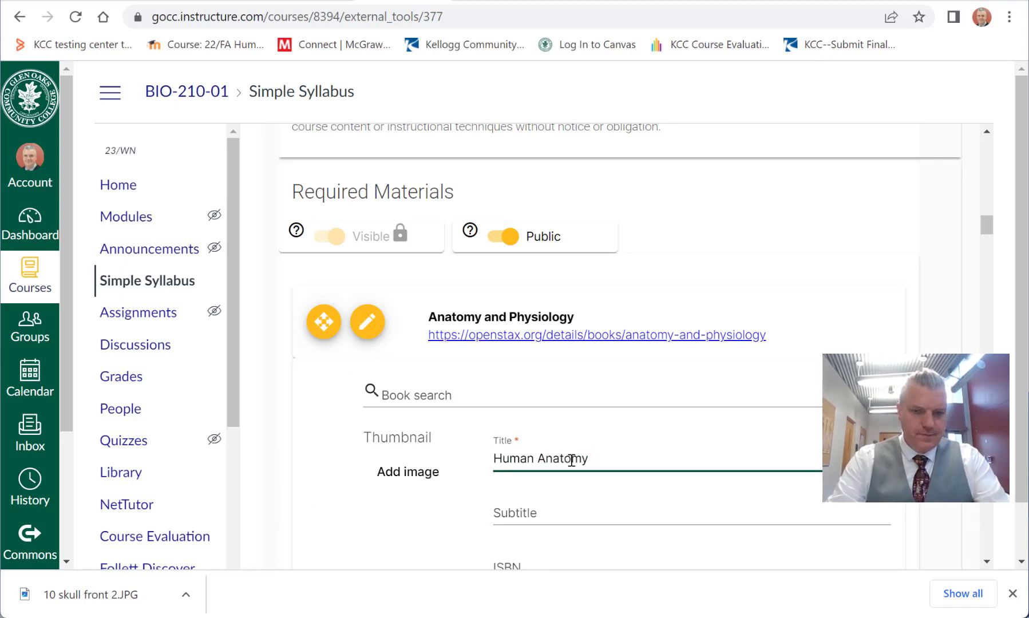
pyautogui.write('& Phus')
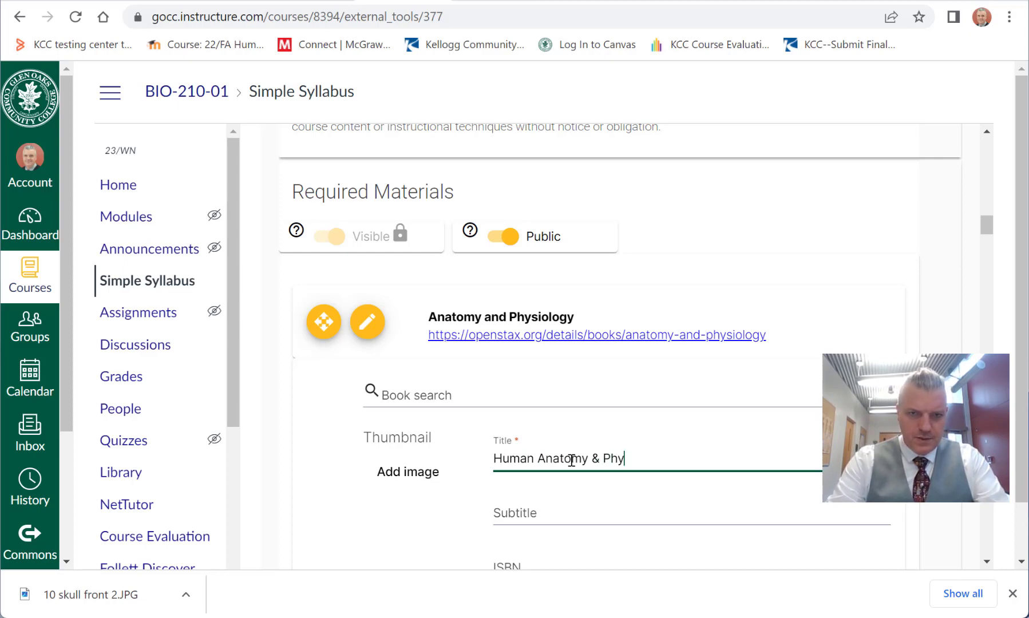
pyautogui.write('siolo')
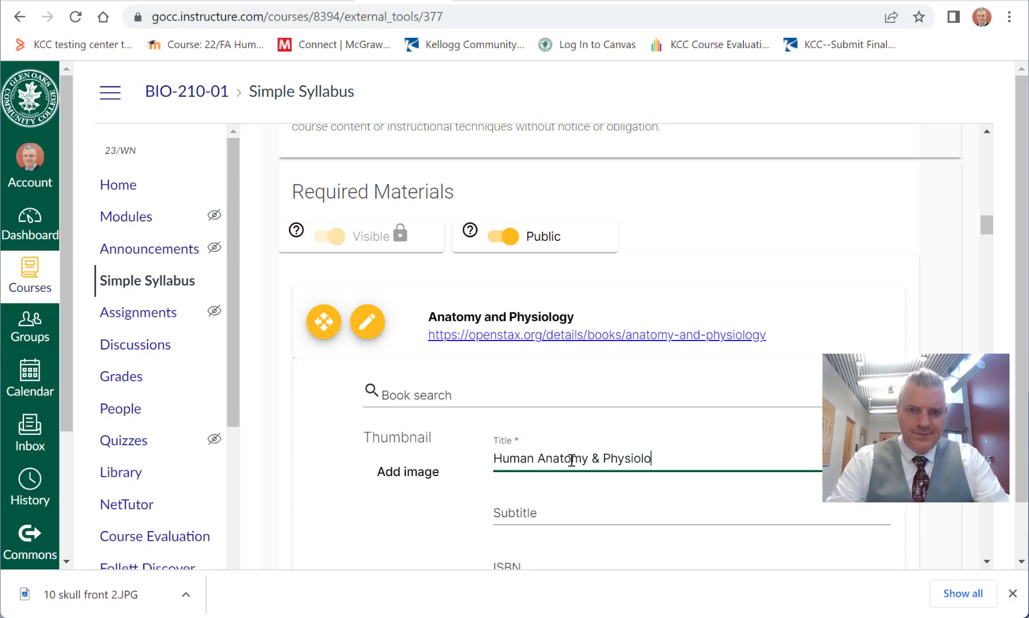
pyautogui.write('gggy ')
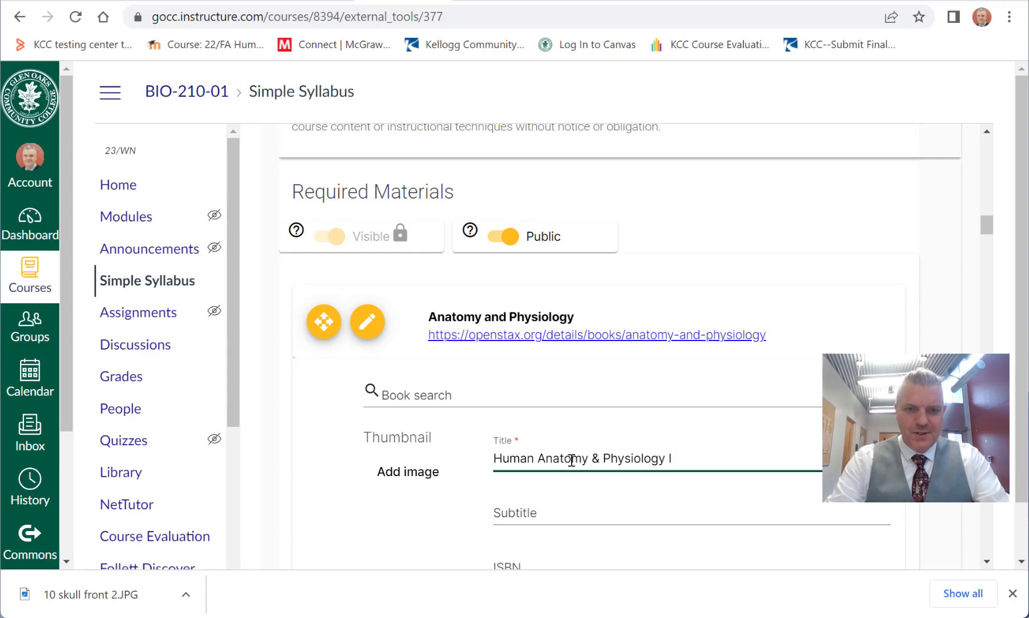
pyautogui.write('I Lab')
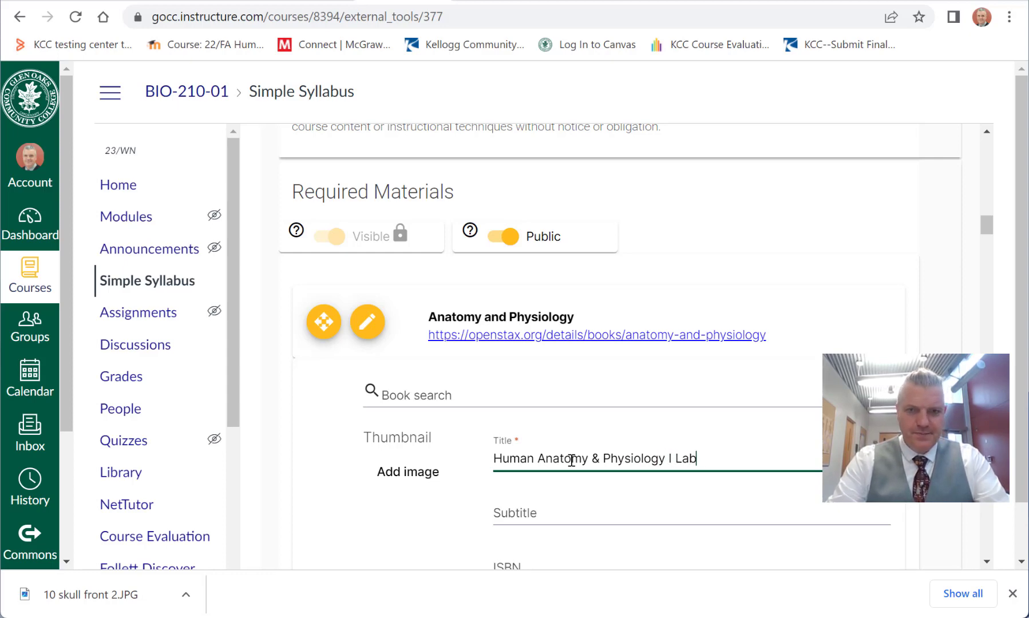
pyautogui.write('eling Exercises')
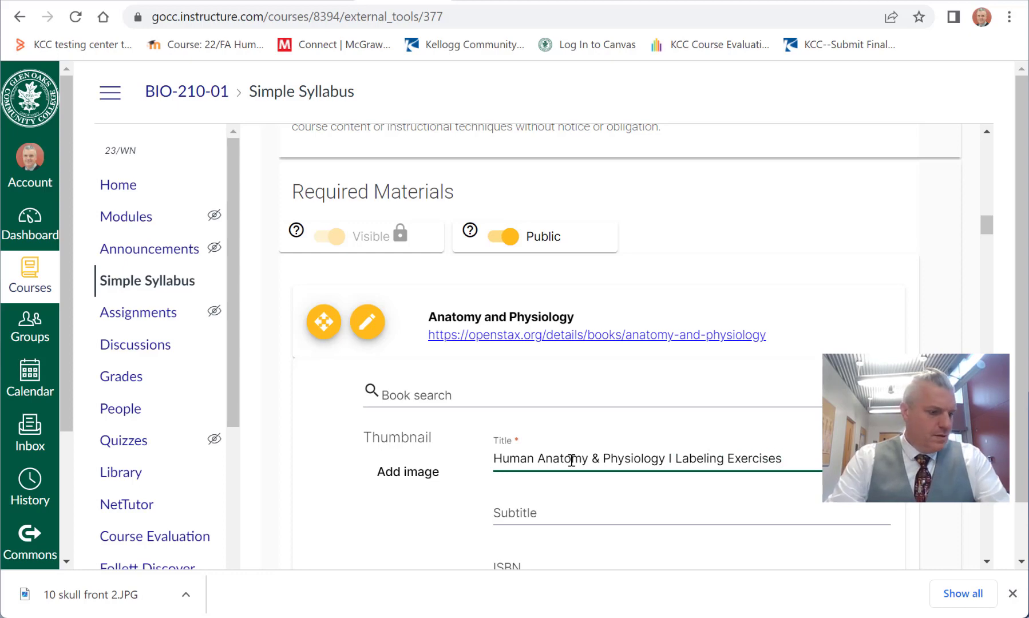
pyautogui.press('Tab')
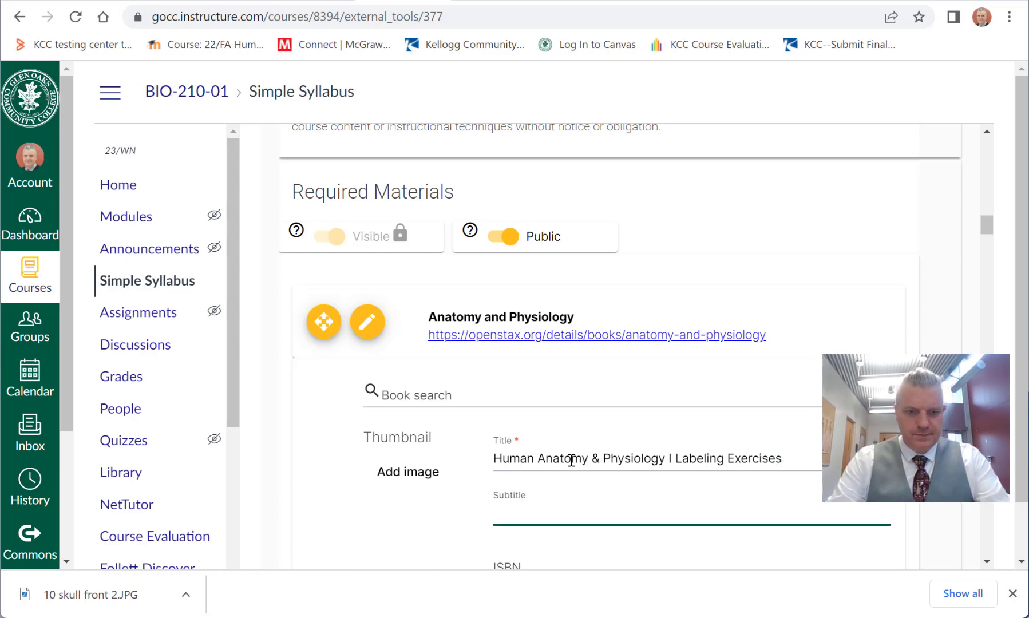
pyautogui.write('BIO 210')
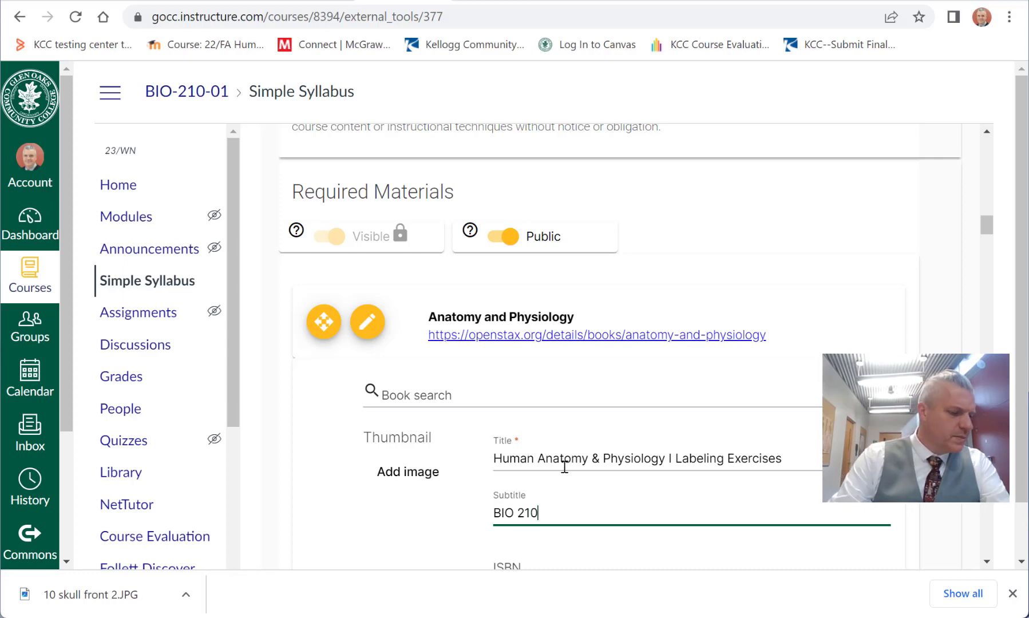
pyautogui.press('BackSpace')
pyautogui.press('BackSpace')
pyautogui.press('BackSpace')
pyautogui.press('BackSpace')
pyautogui.press('Tab')
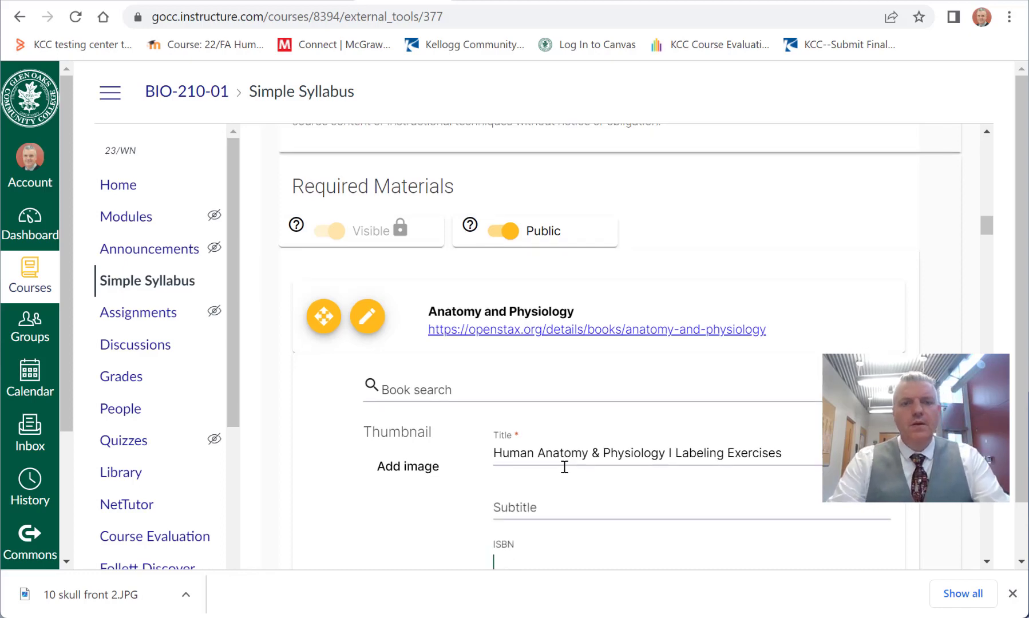
# Step: Enter "Bookstore at Glen Oaks" as the publisher of the labeling exercises material
pyautogui.moveTo(987, 219); pyautogui.dragTo(986, 238)
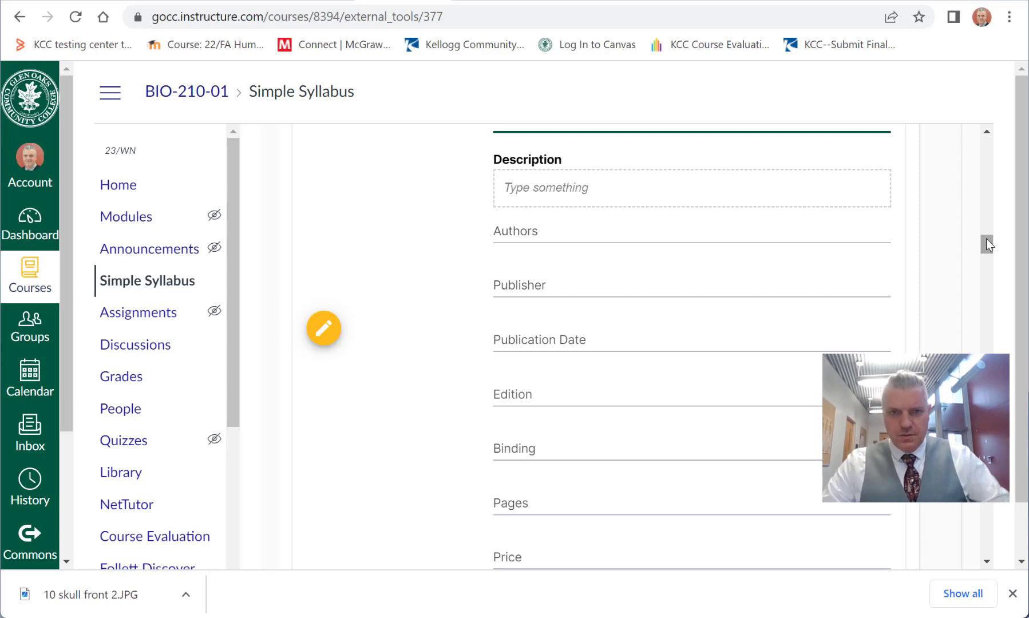
pyautogui.moveTo(987, 238); pyautogui.dragTo(987, 236)
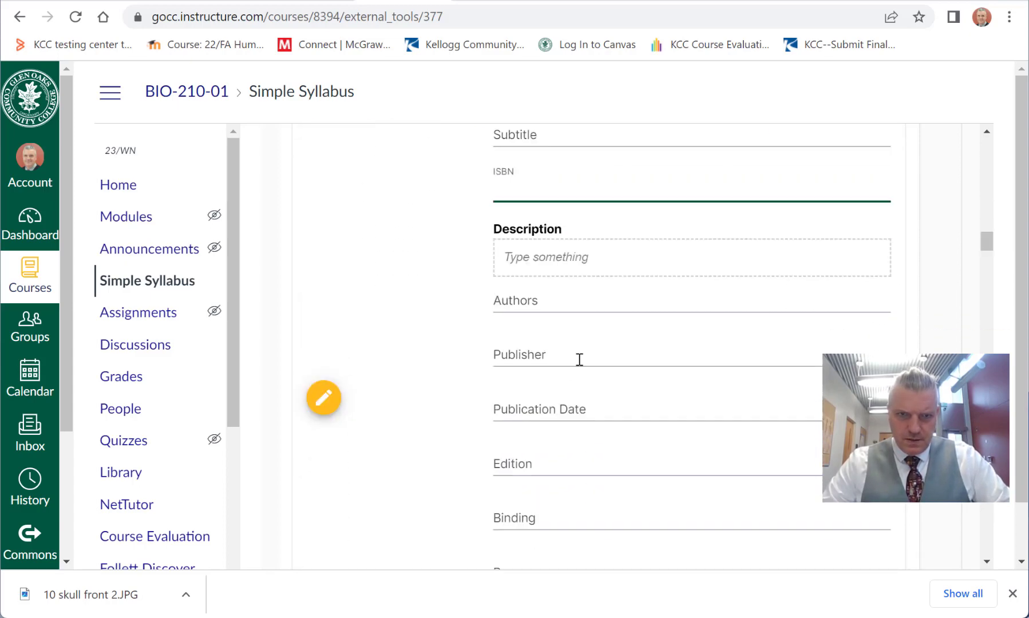
pyautogui.click(561, 353)
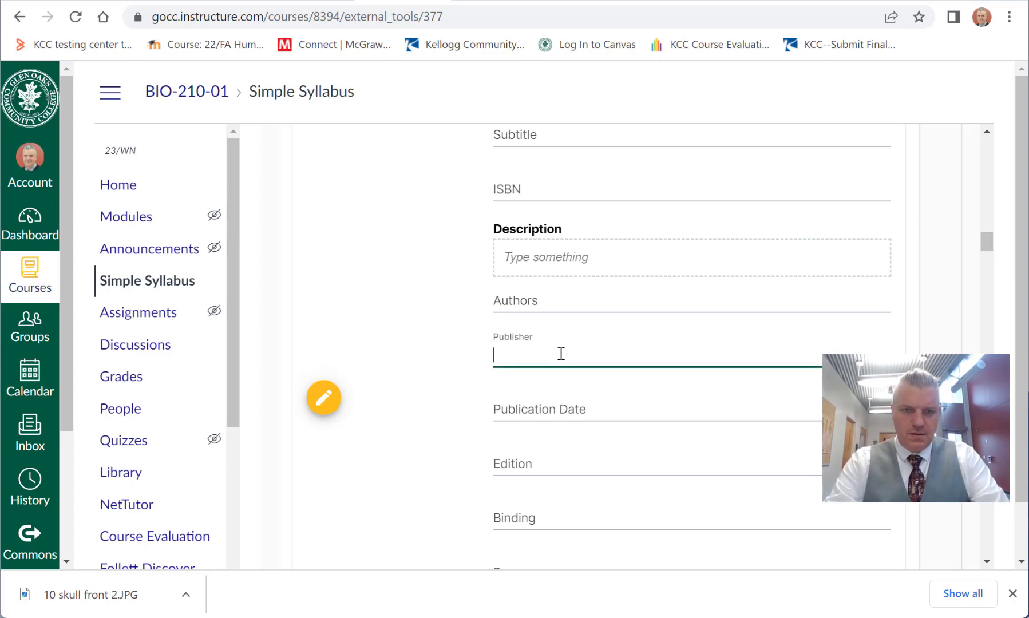
pyautogui.write('Bookstore')
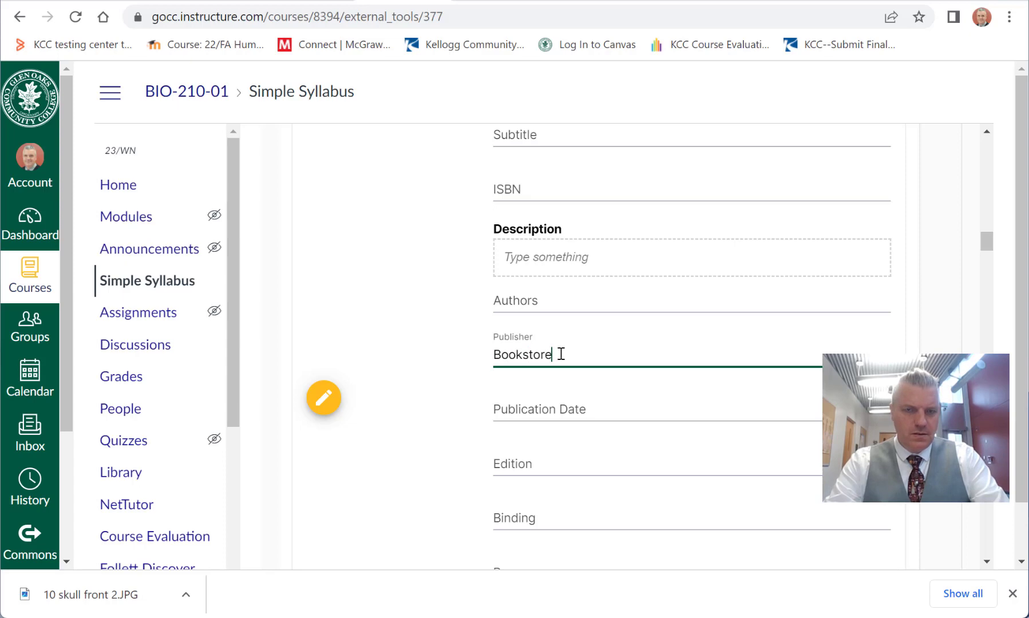
pyautogui.write(' at Glen ao')
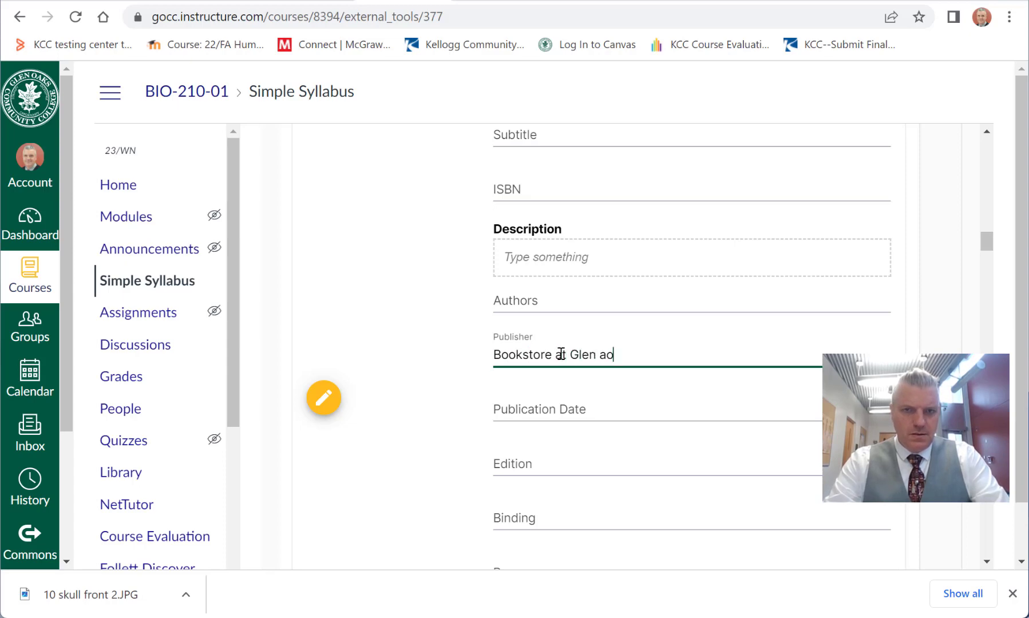
pyautogui.press('BackSpace')
pyautogui.press('BackSpace')
pyautogui.write('Oaks')
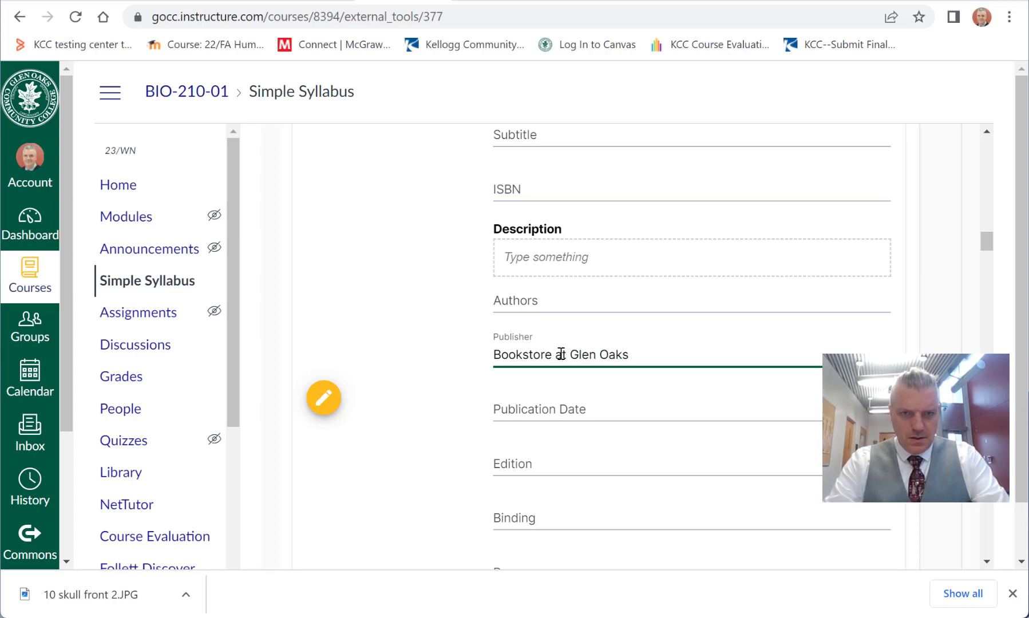
# Step: Set the labeling exercises material's binding to "spiral" and save the entry
pyautogui.press('Tab')
pyautogui.press('Tab')
pyautogui.press('Tab')
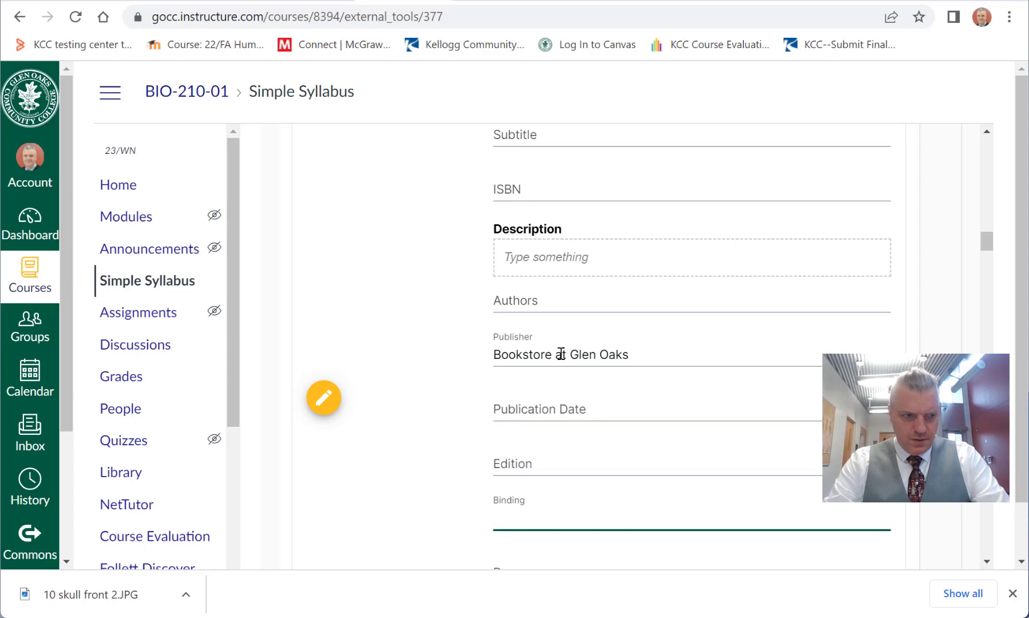
pyautogui.write('spiral')
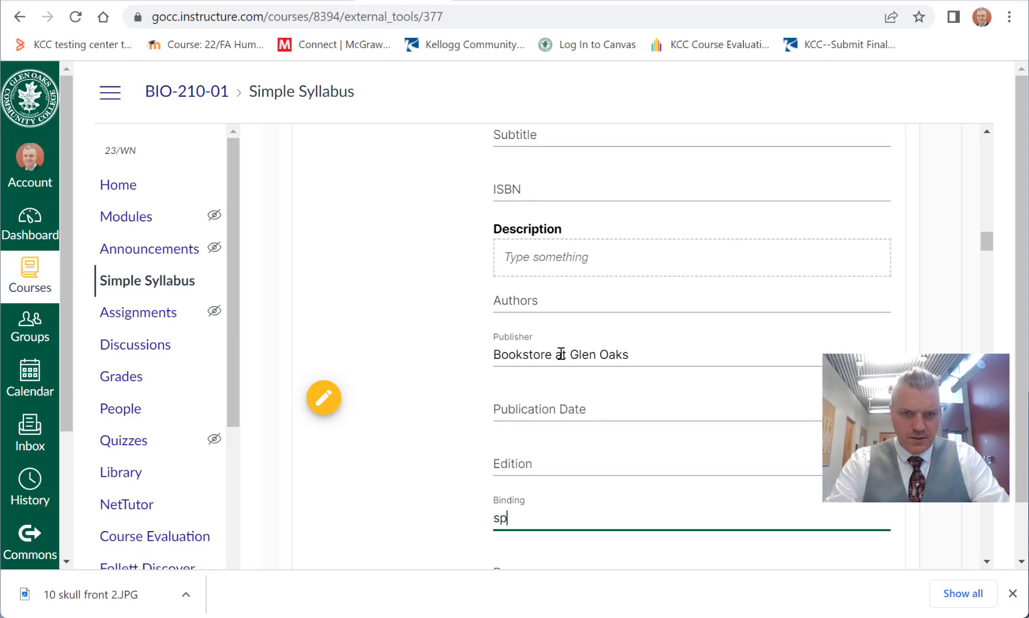
pyautogui.press('Tab')
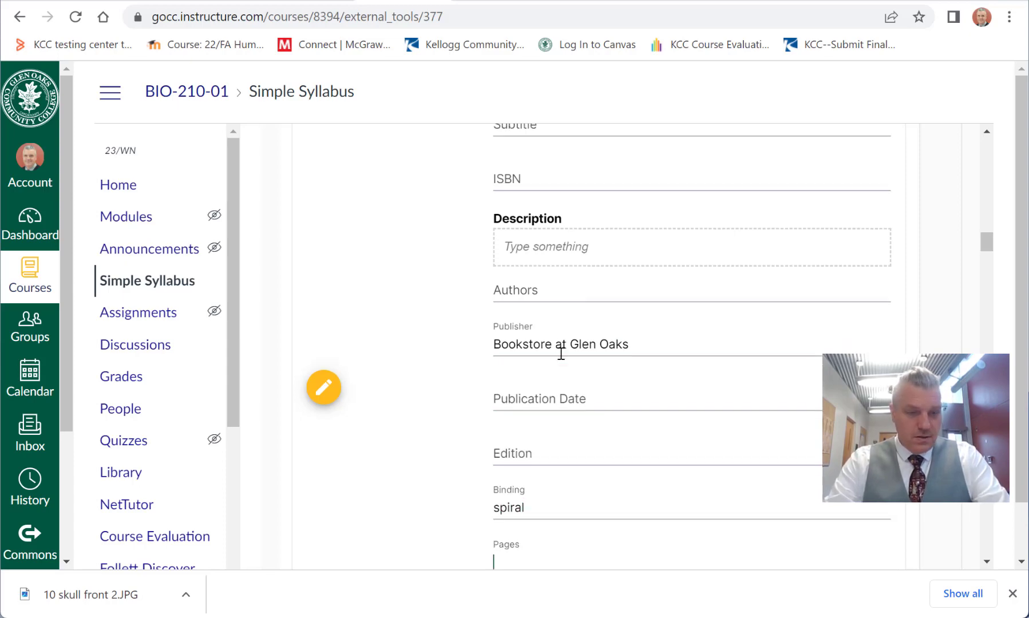
pyautogui.press('Tab')
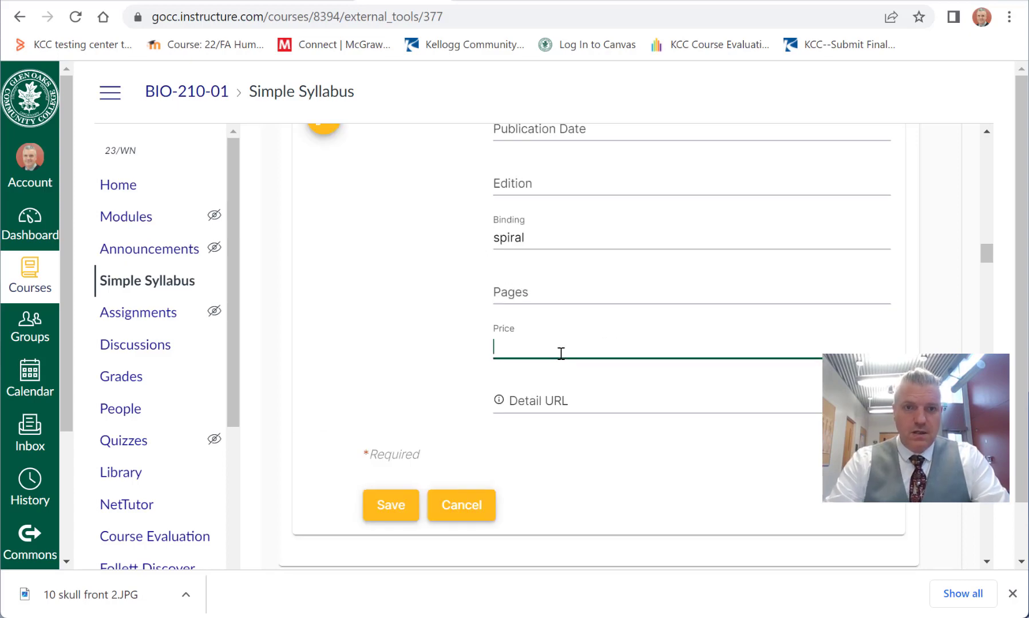
pyautogui.press('Tab')
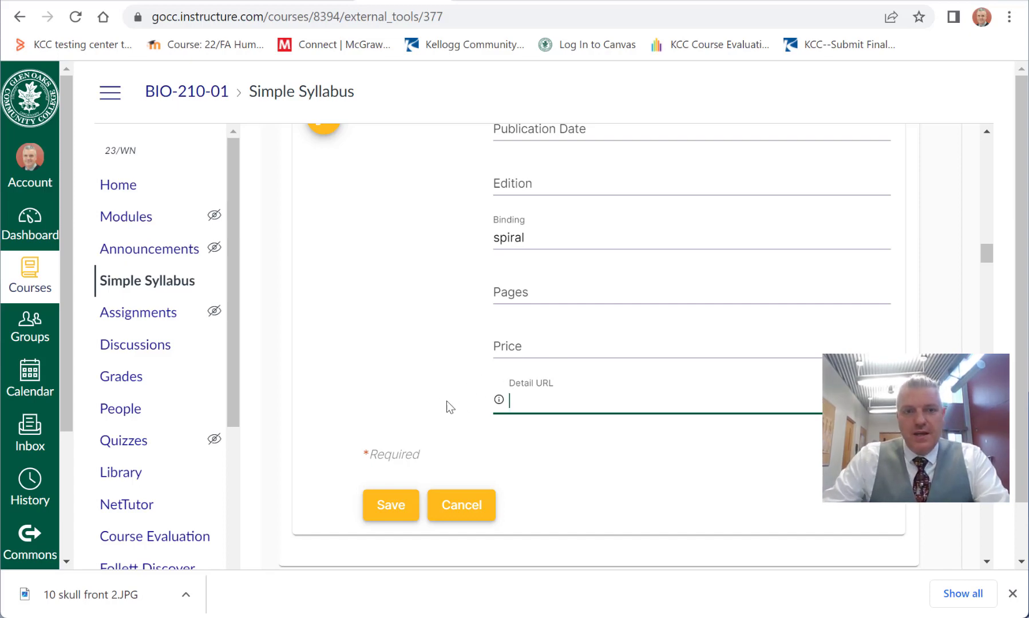
pyautogui.scroll(5, 439, 393)
pyautogui.scroll(-5, 440, 393)
pyautogui.click(392, 505)
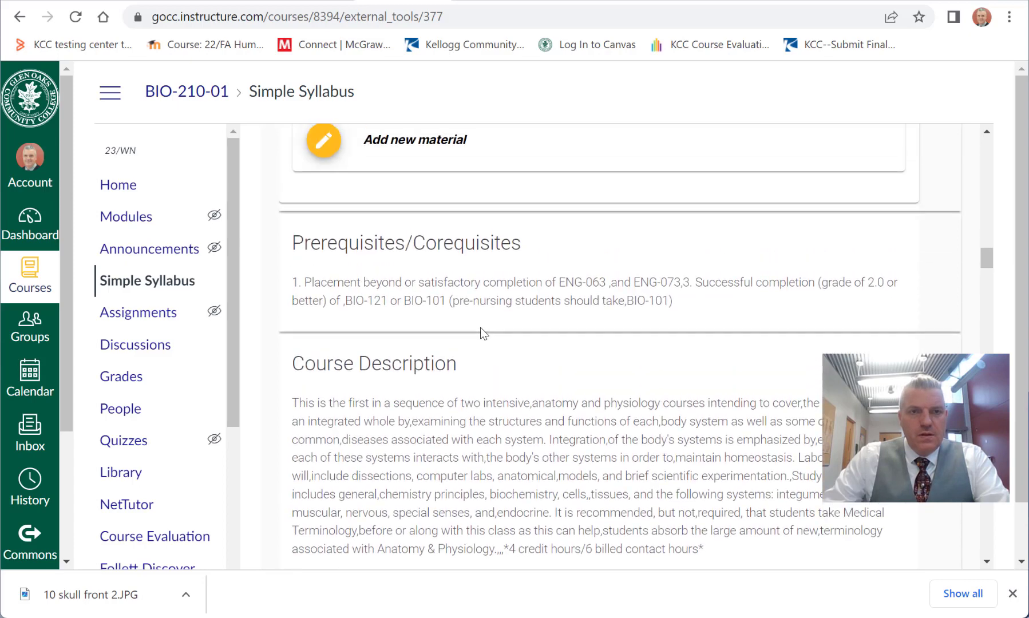
# Step: Review the Required Materials entries and test the OpenStax link of Anatomy and Physiology, returning to the syllabus
pyautogui.scroll(1, 484, 330)
pyautogui.scroll(4, 518, 338)
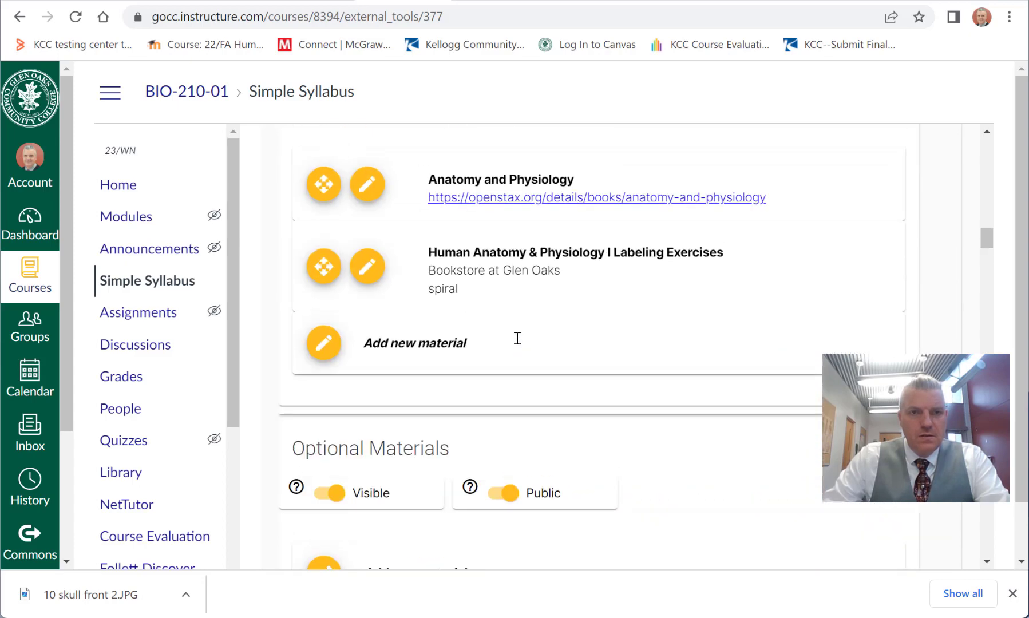
pyautogui.scroll(-1, 530, 319)
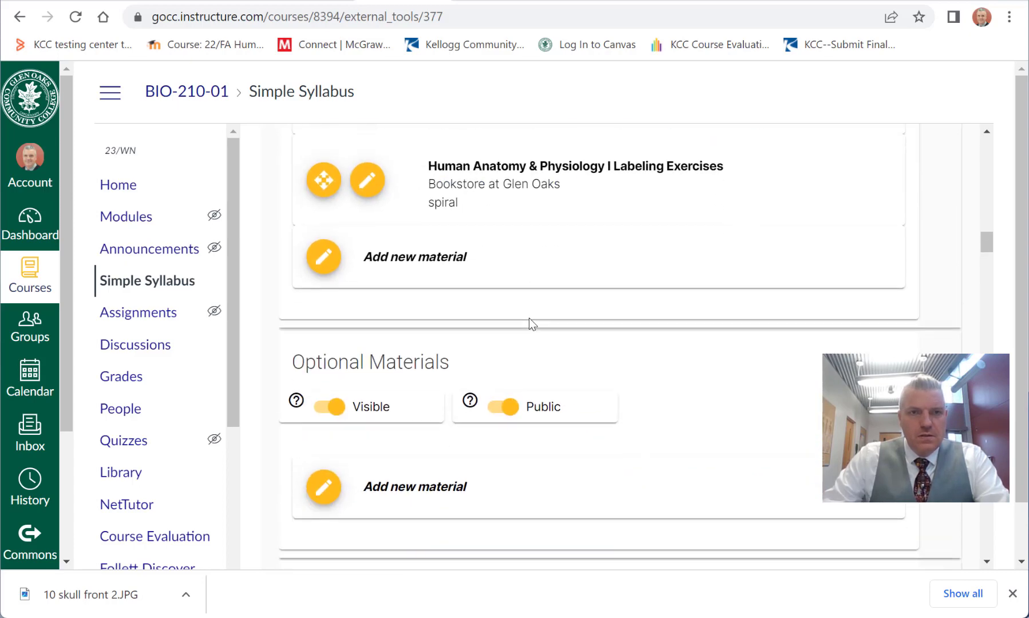
pyautogui.scroll(2, 538, 313)
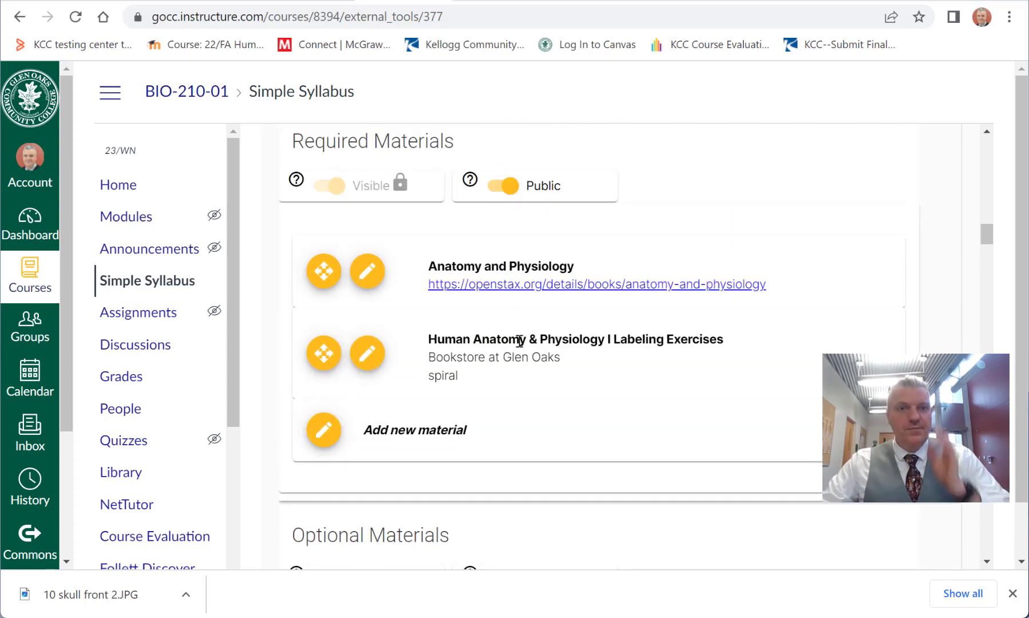
pyautogui.click(643, 285)
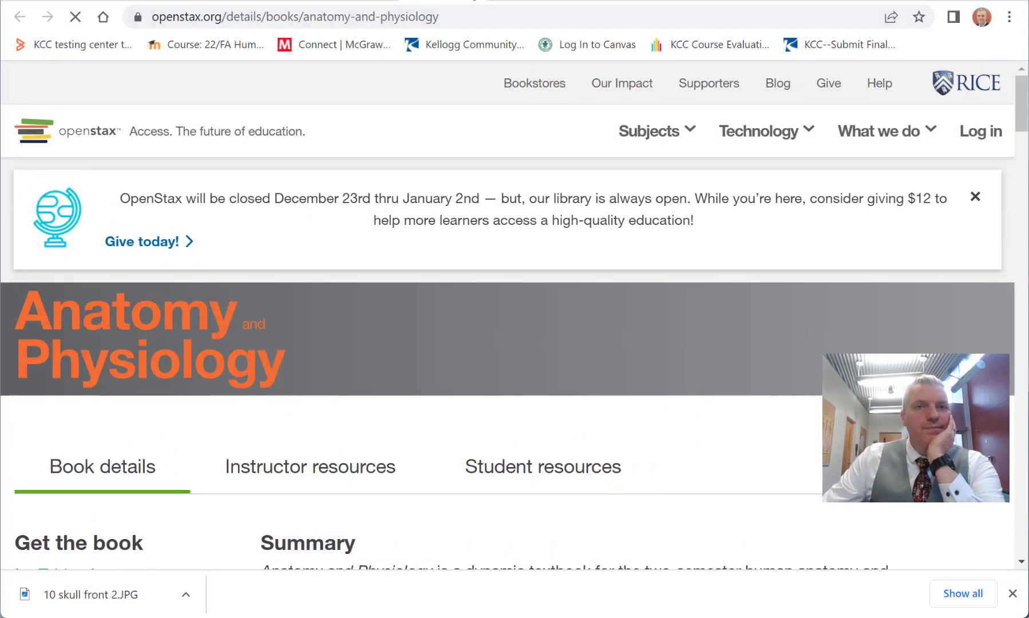
pyautogui.click(474, 0)
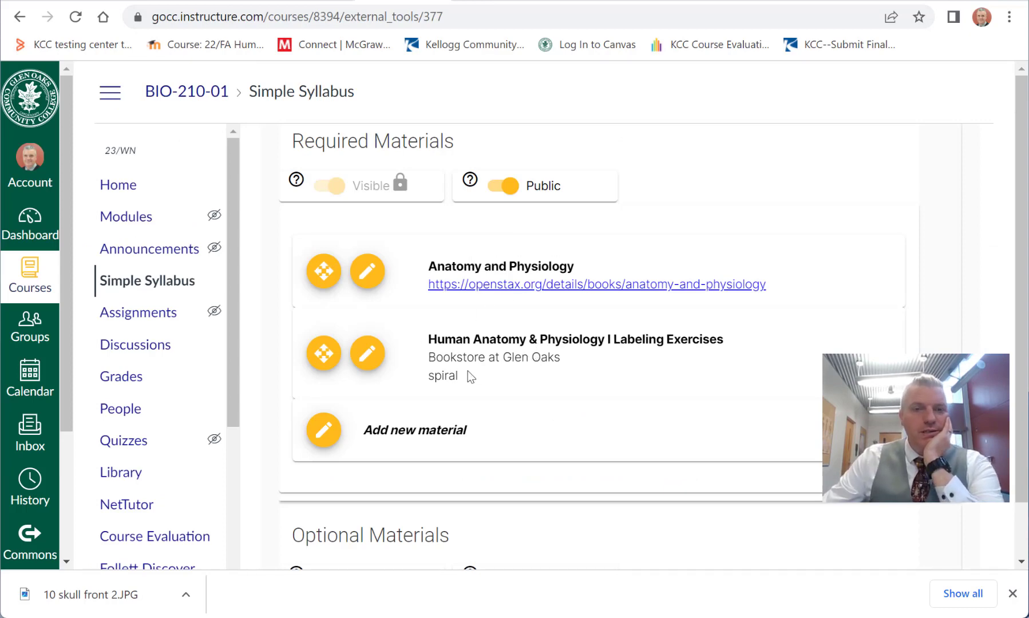
# Step: Examine the Optional Materials and Prerequisites/Corequisites sections of the syllabus
pyautogui.scroll(-8, 471, 376)
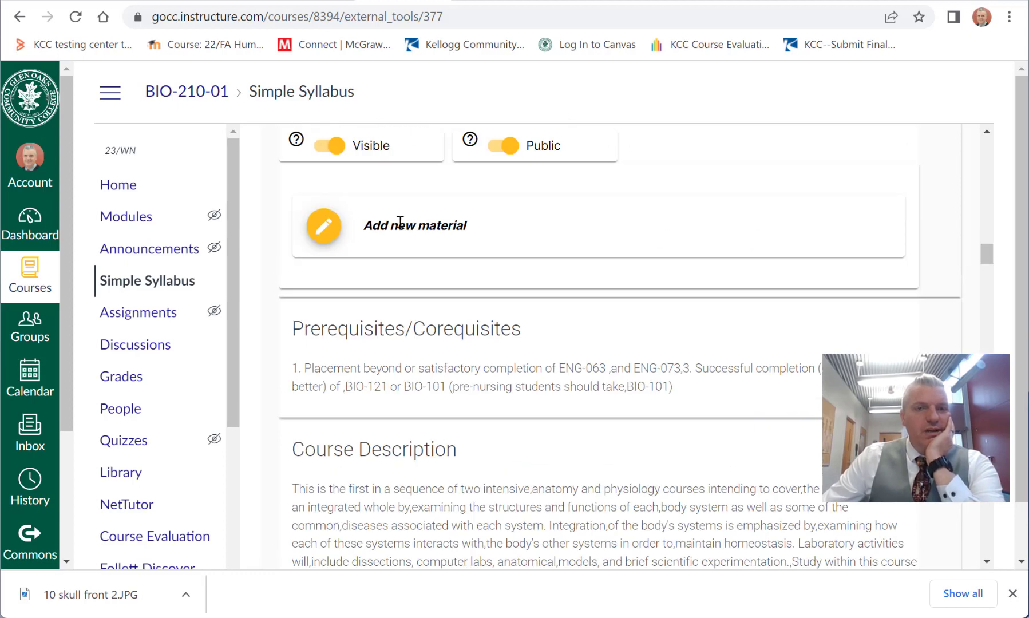
pyautogui.scroll(3, 475, 322)
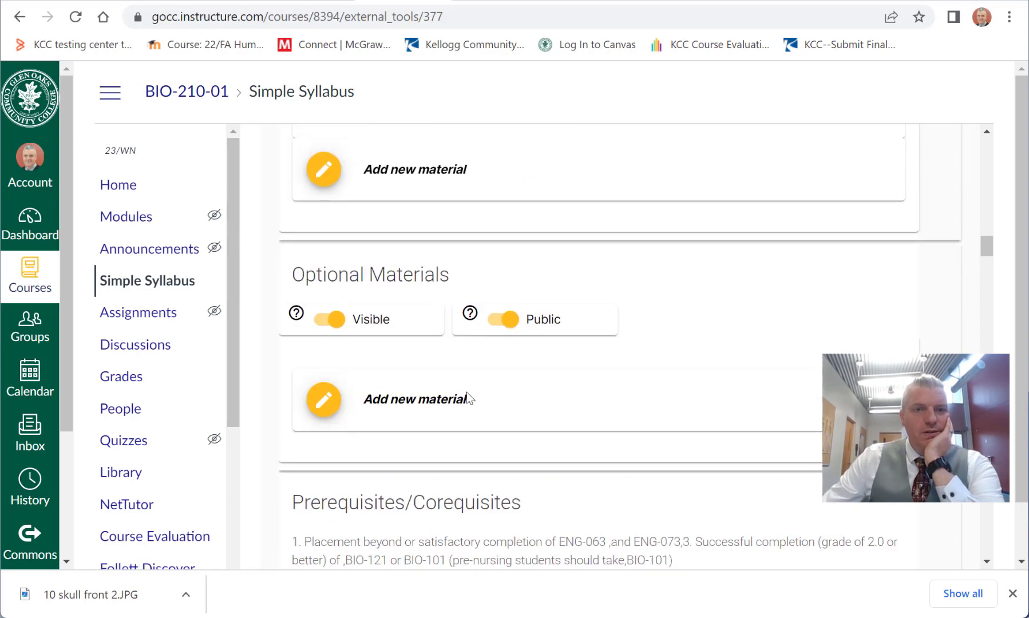
pyautogui.scroll(-5, 467, 392)
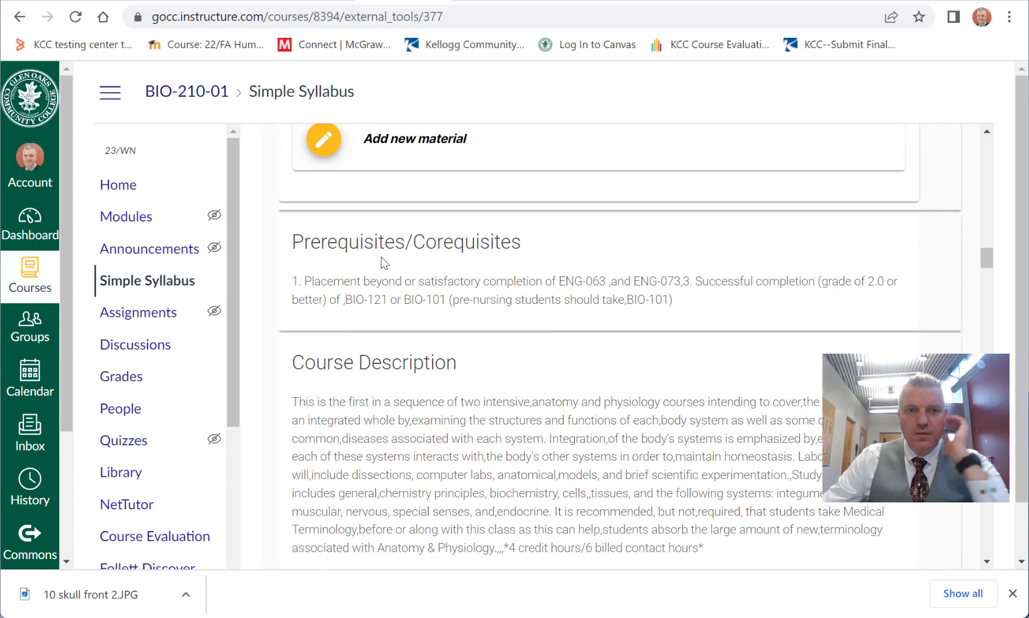
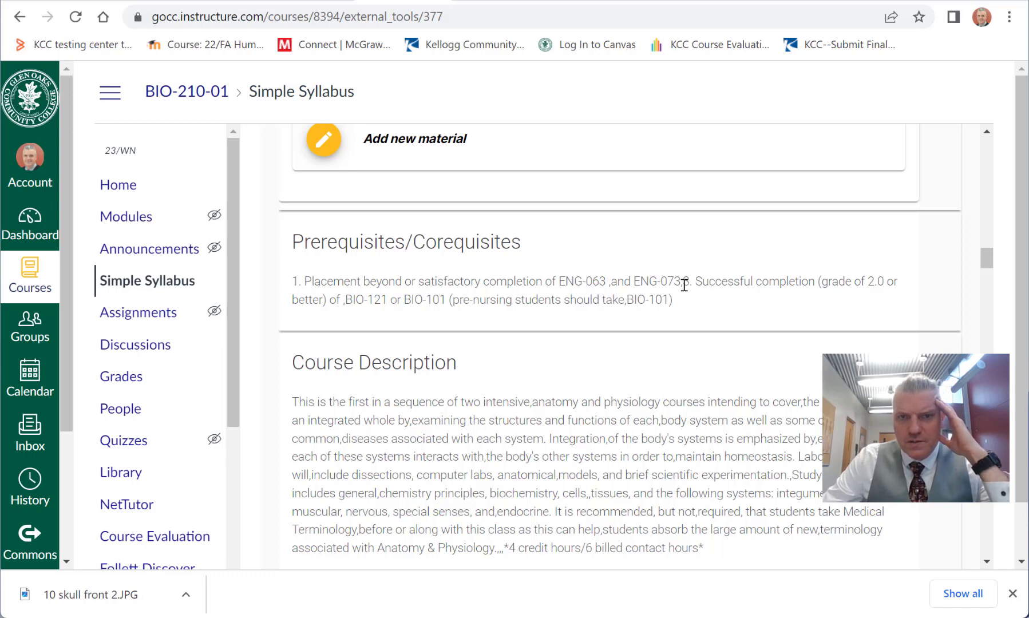
# Step: Read through the prerequisite wording on successful completion of BIO-121 or BIO-101 and the note for pre-nursing students
pyautogui.moveTo(697, 283); pyautogui.dragTo(732, 291)
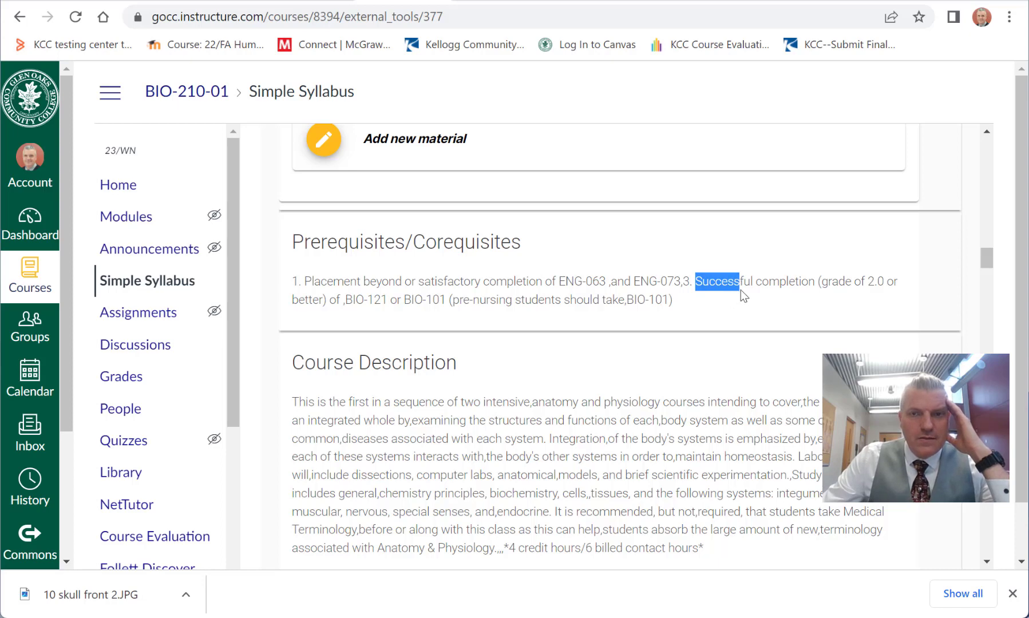
pyautogui.click(740, 290)
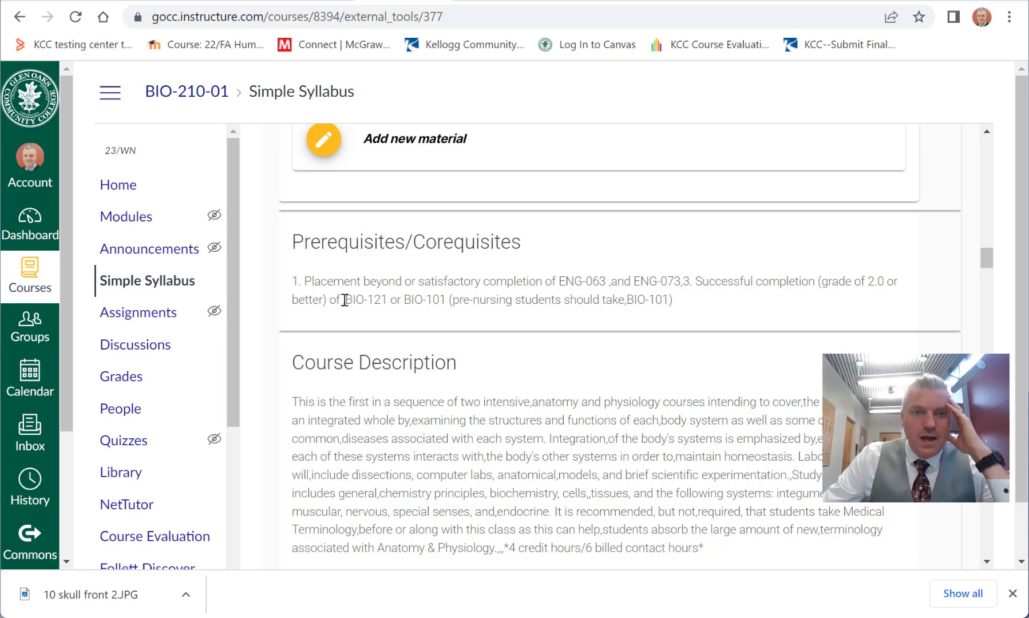
pyautogui.moveTo(344, 299); pyautogui.dragTo(446, 302)
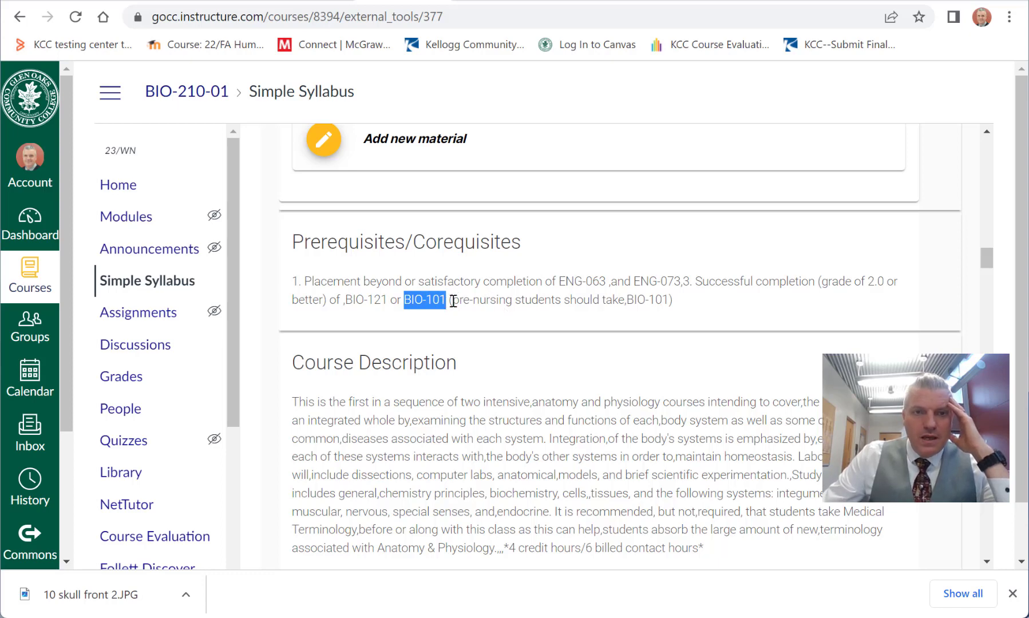
pyautogui.moveTo(453, 301); pyautogui.dragTo(662, 324)
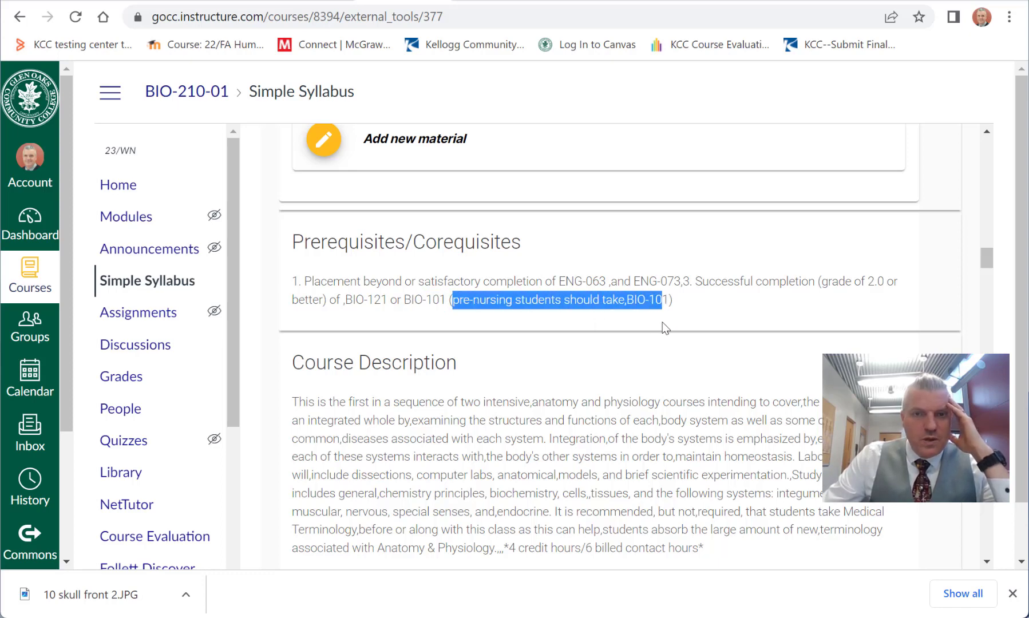
pyautogui.click(661, 324)
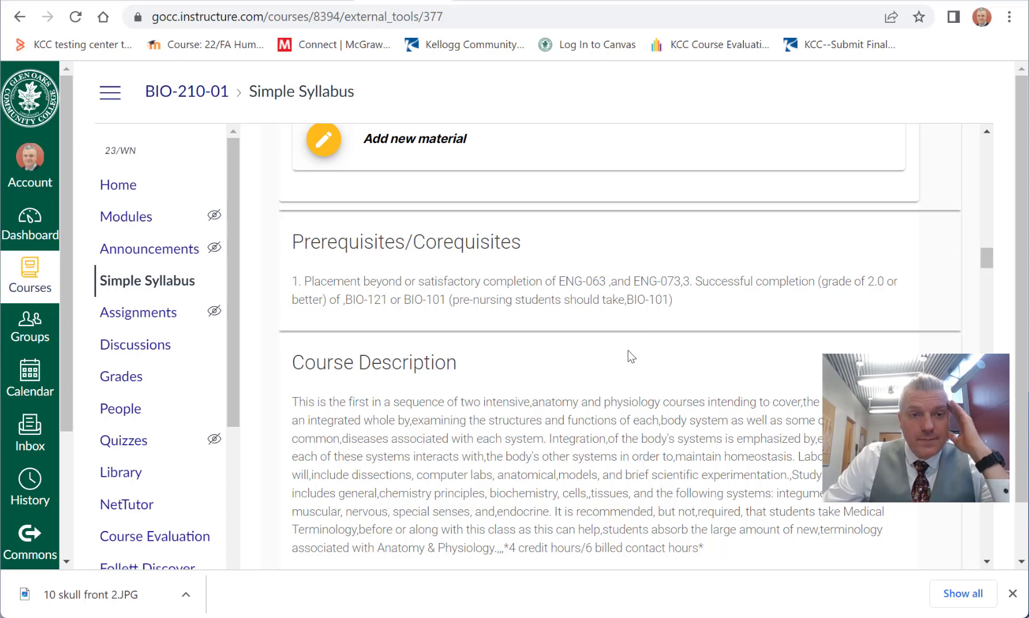
# Step: Examine the syllabus sections for course description, institutional learning outcomes, common course outcomes and section specific outcomes
pyautogui.scroll(-2, 588, 435)
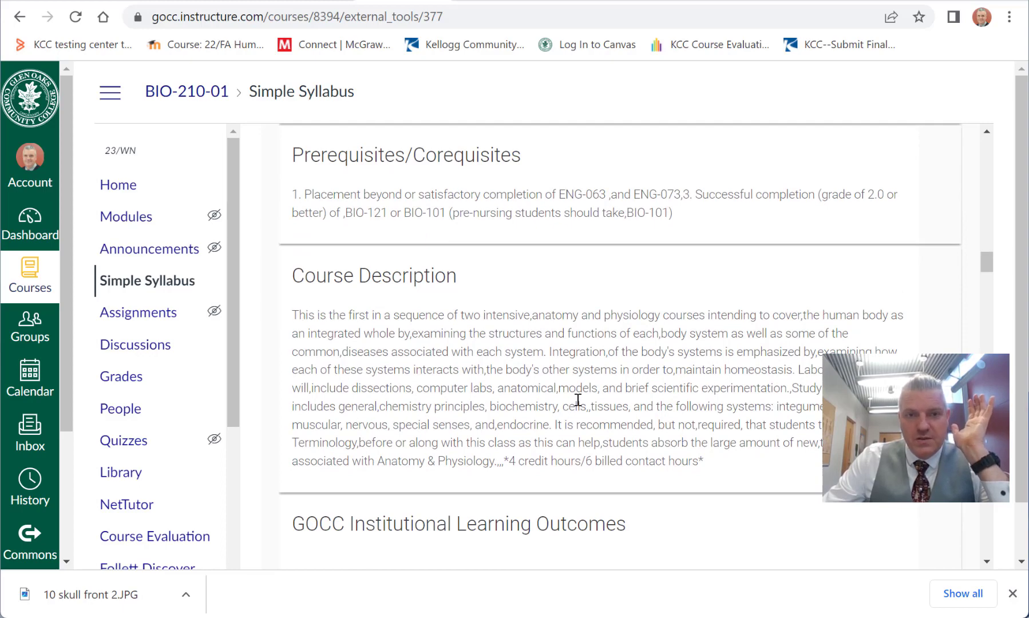
pyautogui.scroll(-5, 625, 391)
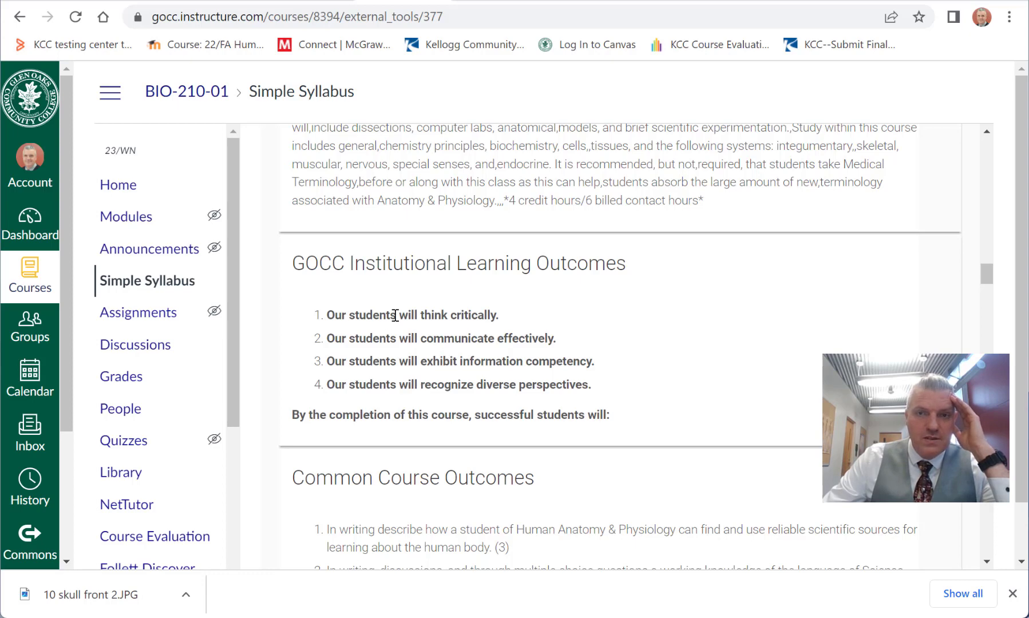
pyautogui.scroll(-1, 455, 315)
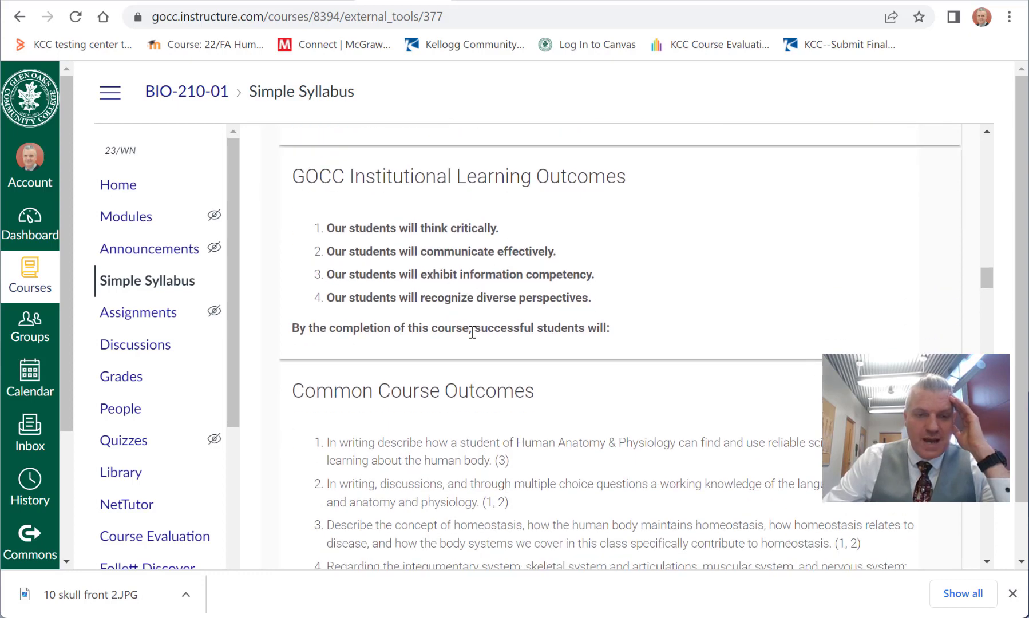
pyautogui.scroll(-2, 472, 331)
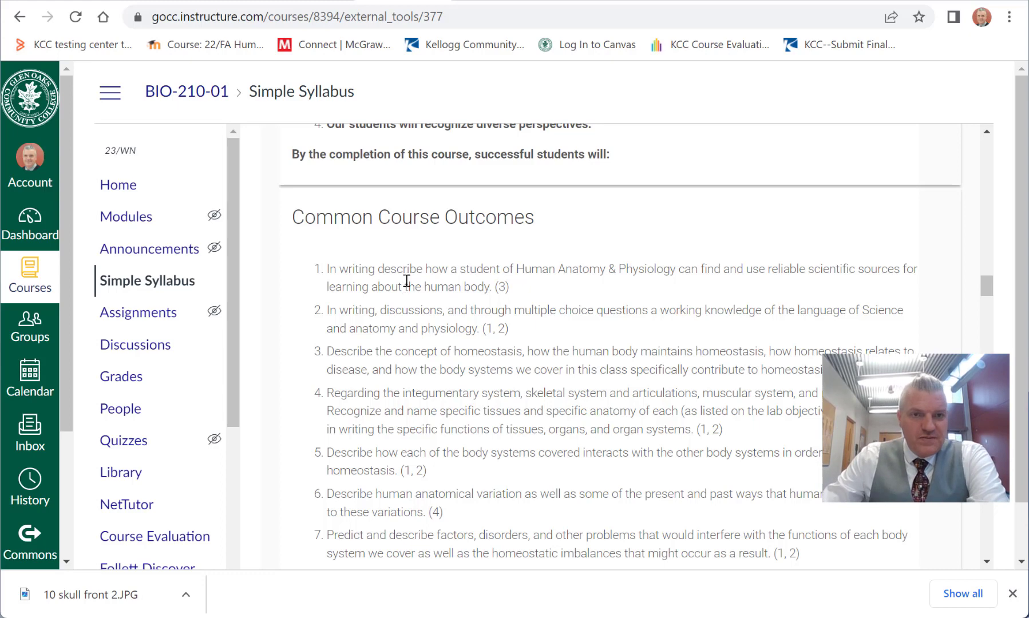
pyautogui.scroll(-1, 409, 256)
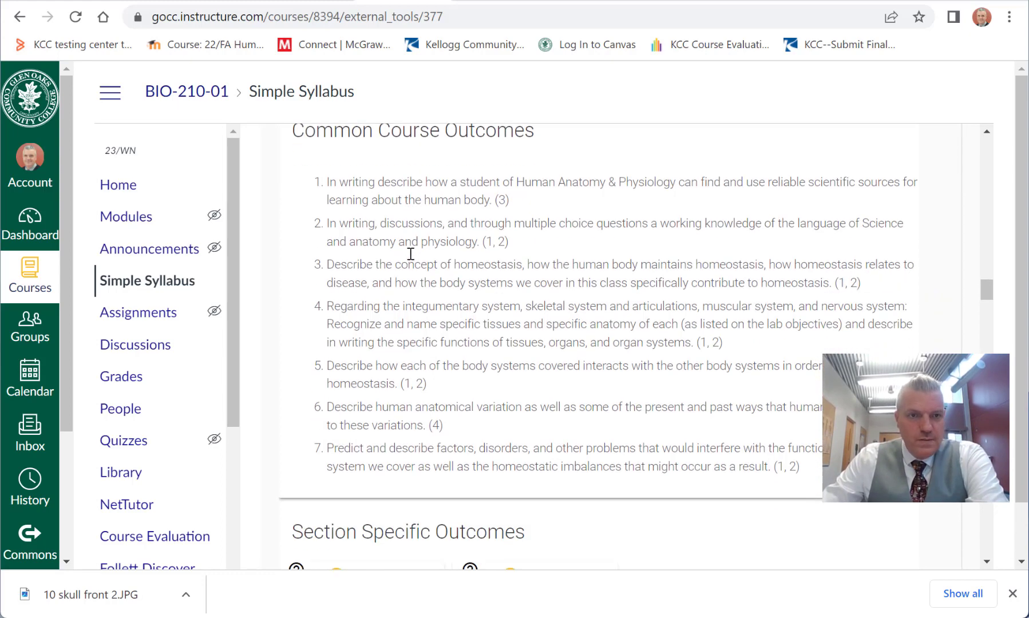
pyautogui.scroll(-3, 406, 258)
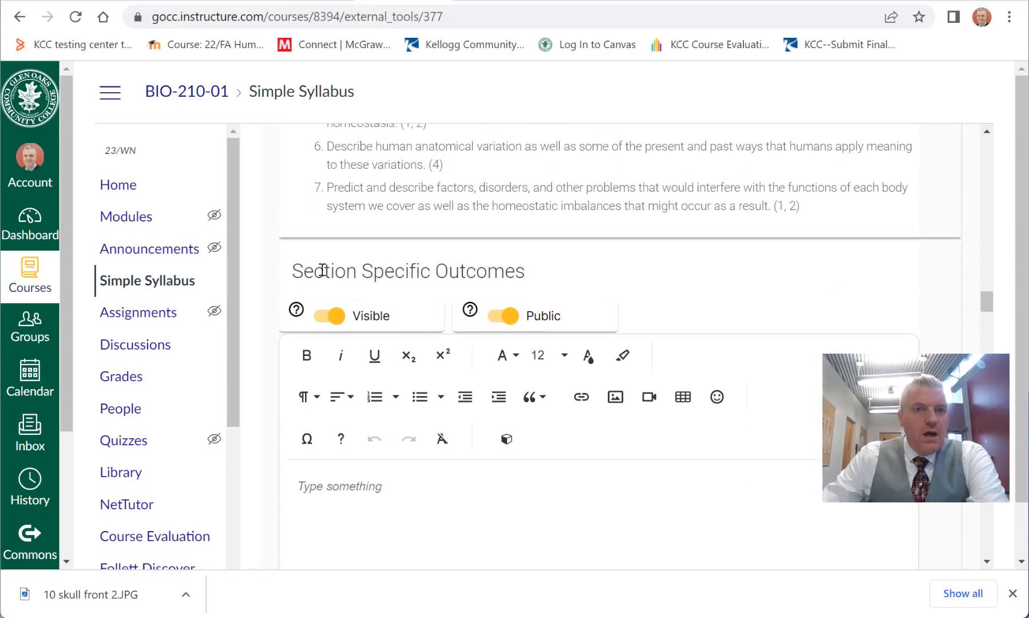
pyautogui.scroll(-3, 437, 268)
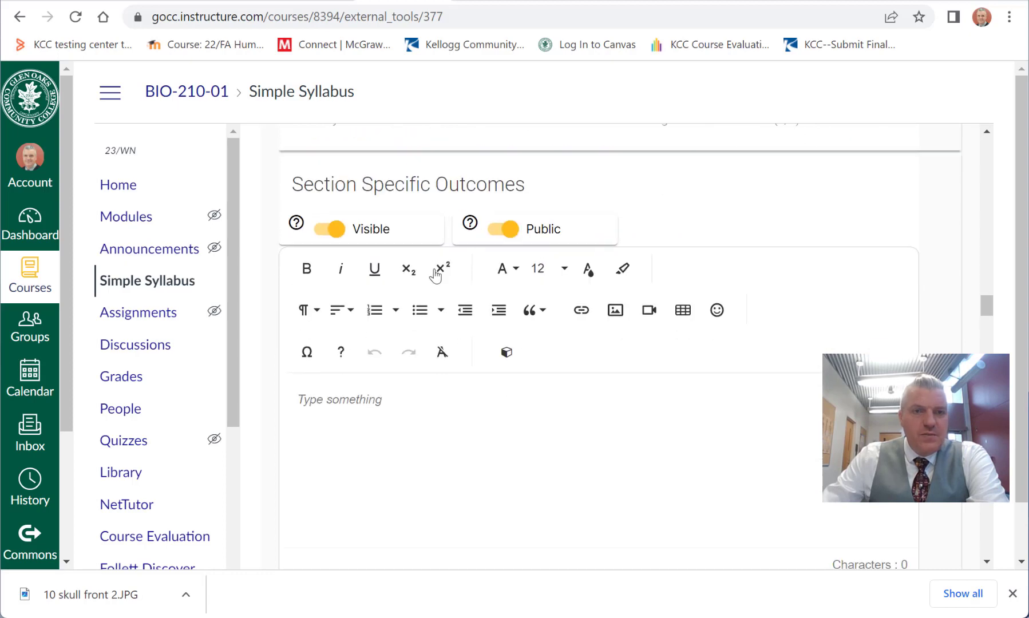
pyautogui.scroll(-1, 458, 295)
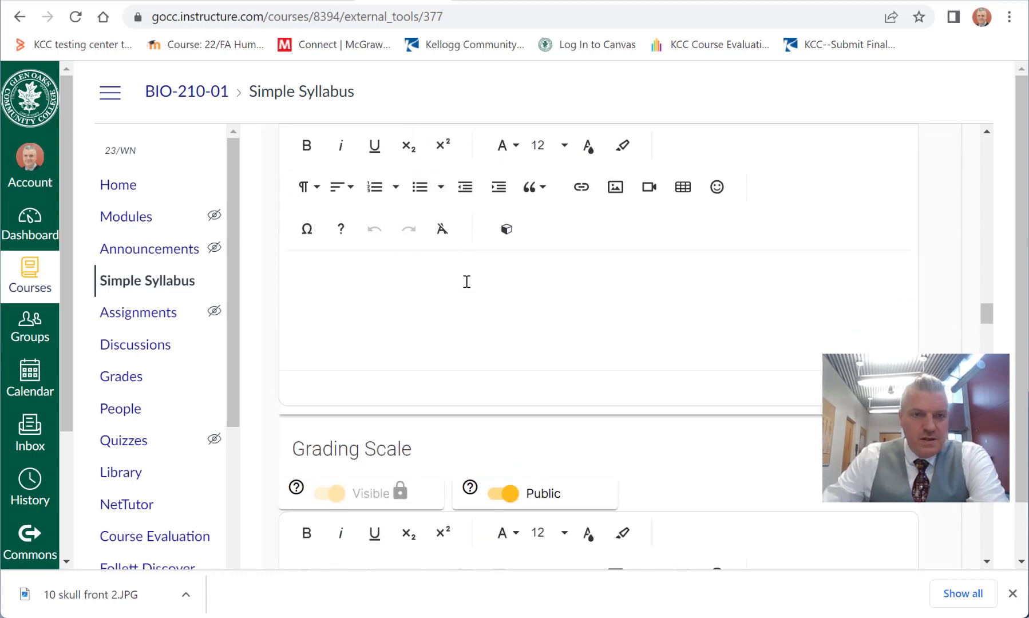
# Step: Enter 90 for the 4.0 grade points row of the Grading Scale table
pyautogui.scroll(-2, 425, 294)
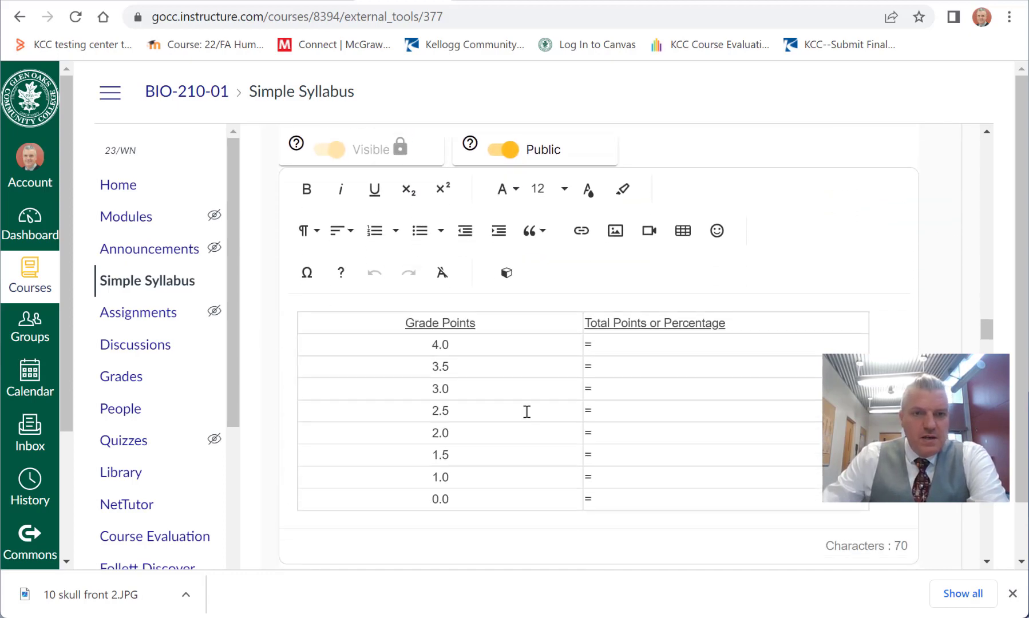
pyautogui.click(634, 344)
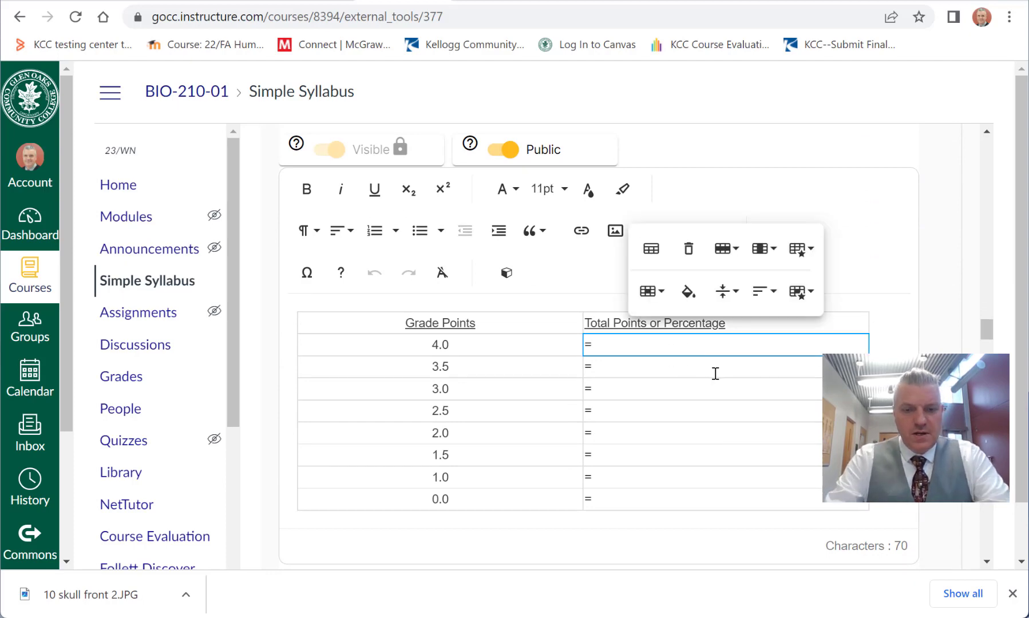
pyautogui.write('9')
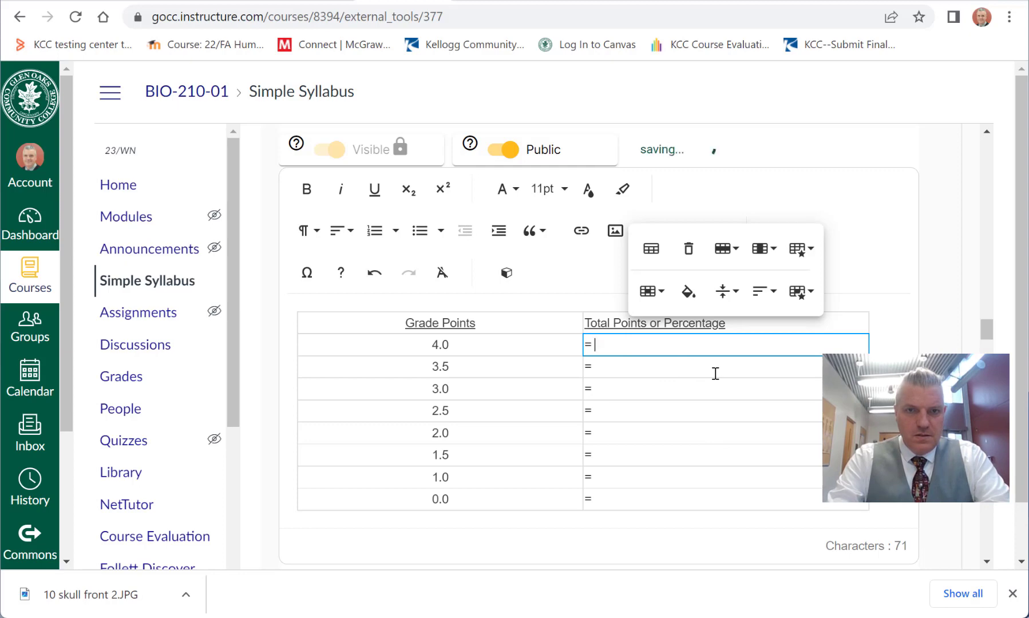
pyautogui.write('0')
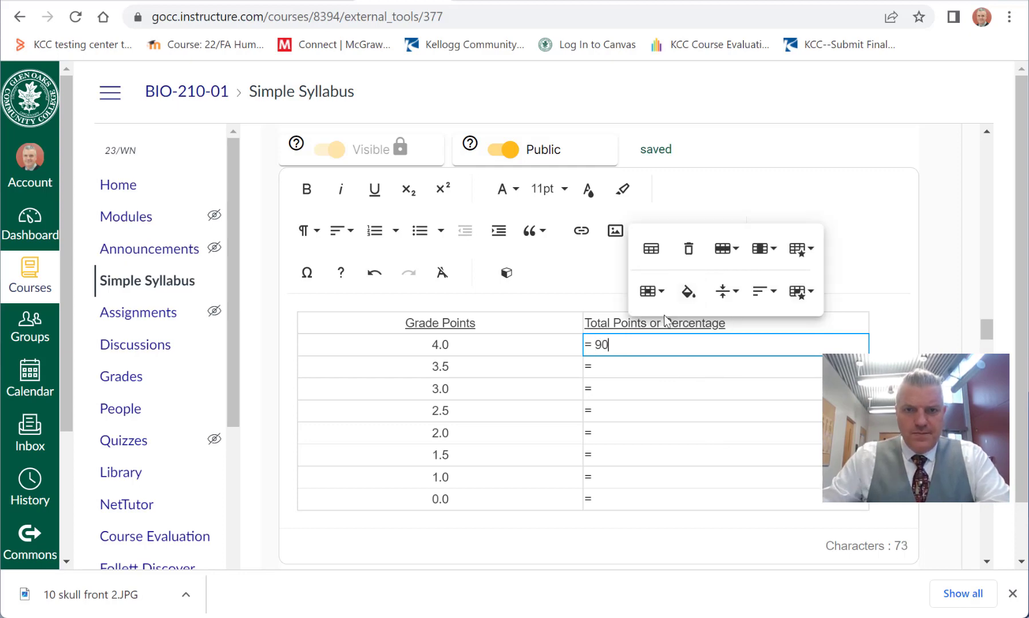
# Step: Change the heading of the Grading Scale table's second column to "Minimum Percentage"
pyautogui.moveTo(665, 324); pyautogui.dragTo(583, 324)
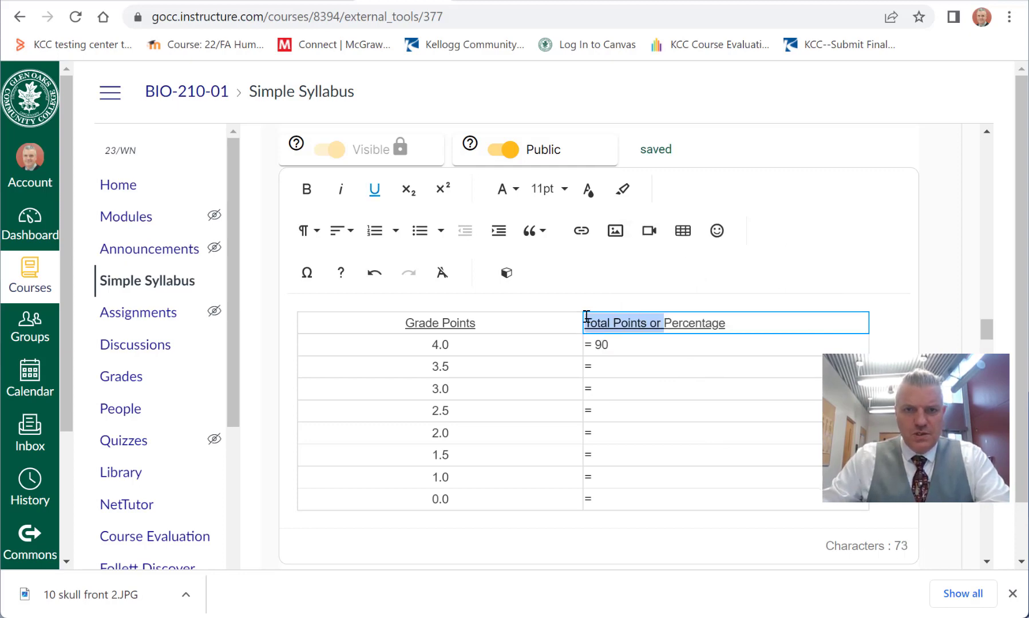
pyautogui.write('Minimu')
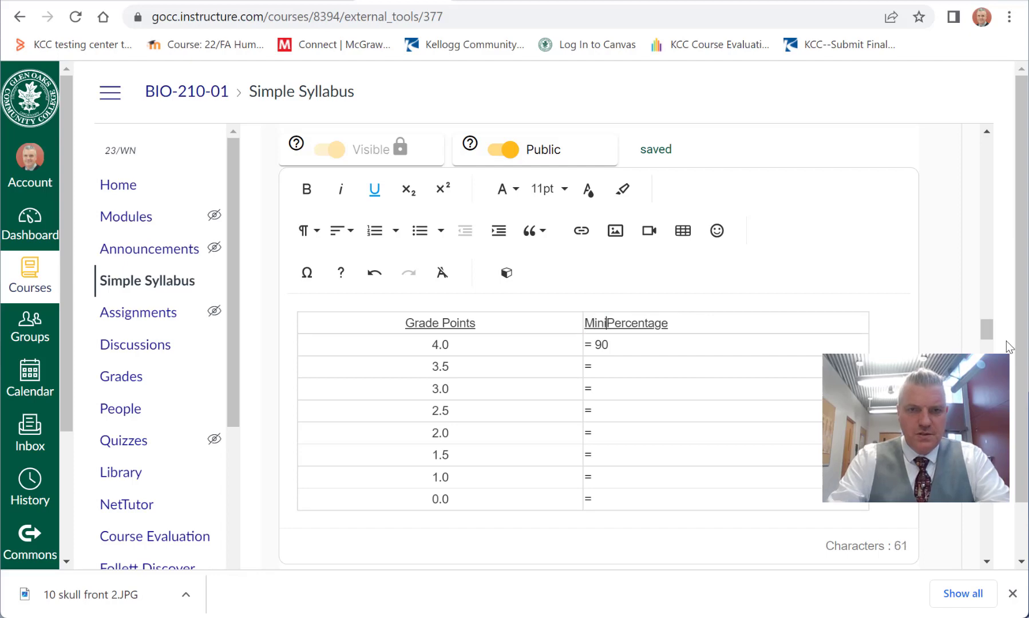
pyautogui.write('m')
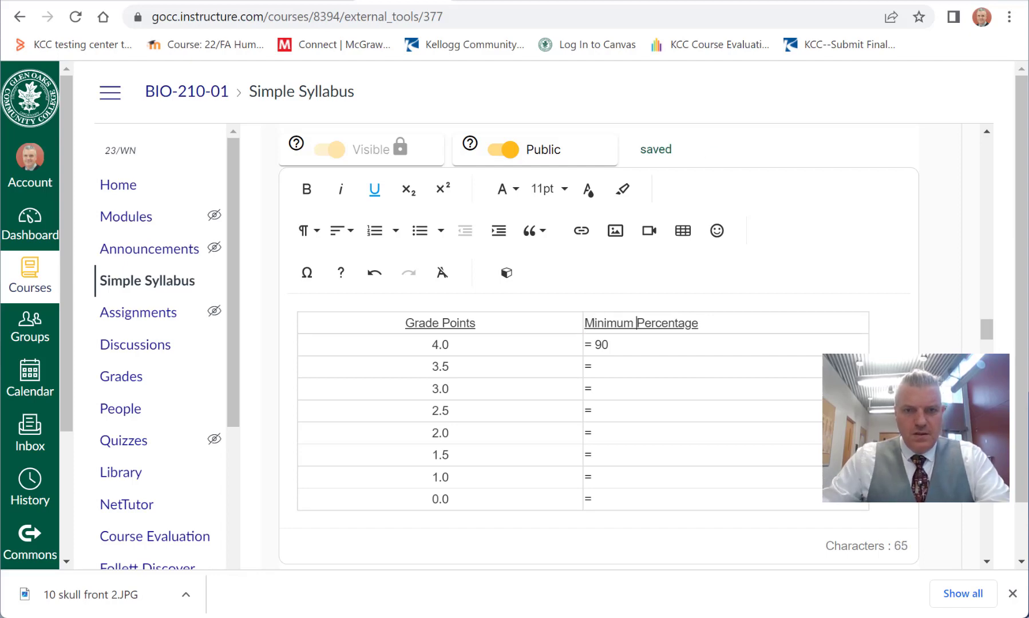
pyautogui.click(630, 347)
# Step: Fill in the Grading Scale minimums of 85 for 3.5 and 80 for 3.0 grade points
pyautogui.click(625, 370)
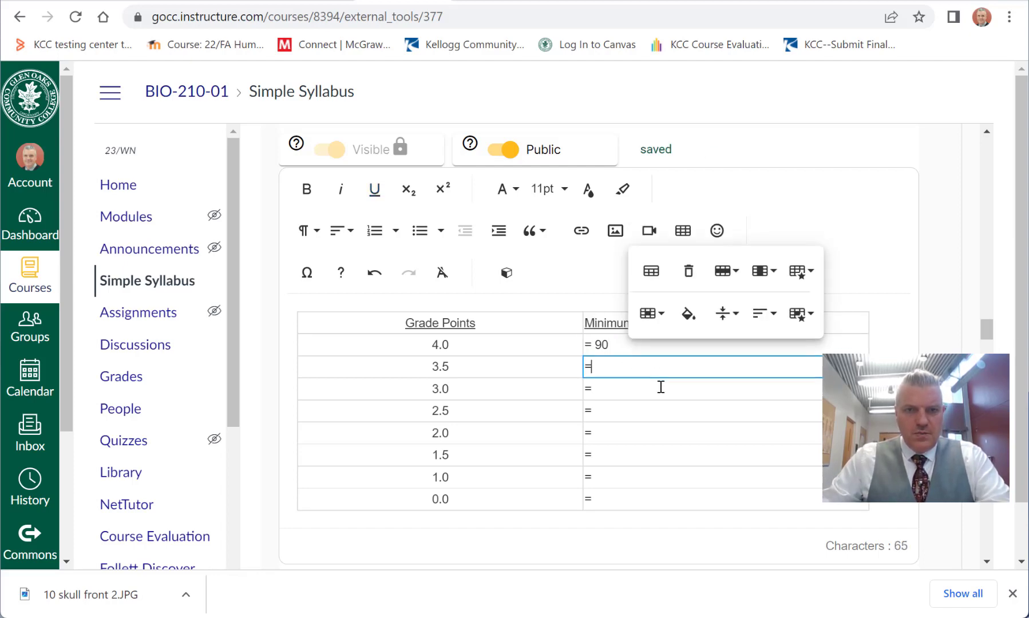
pyautogui.write('85')
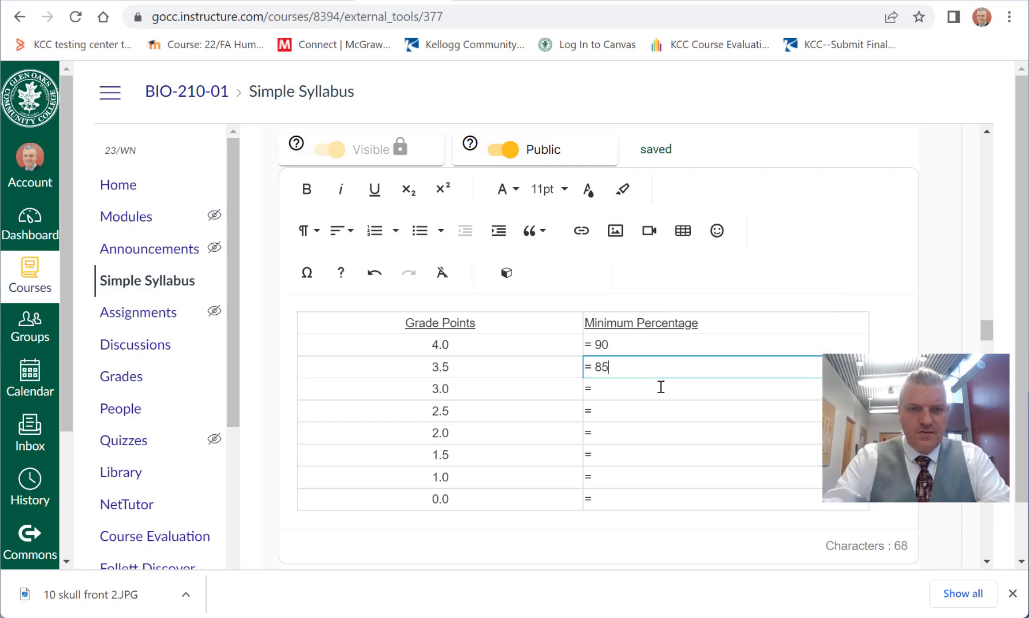
pyautogui.click(663, 389)
pyautogui.write('8')
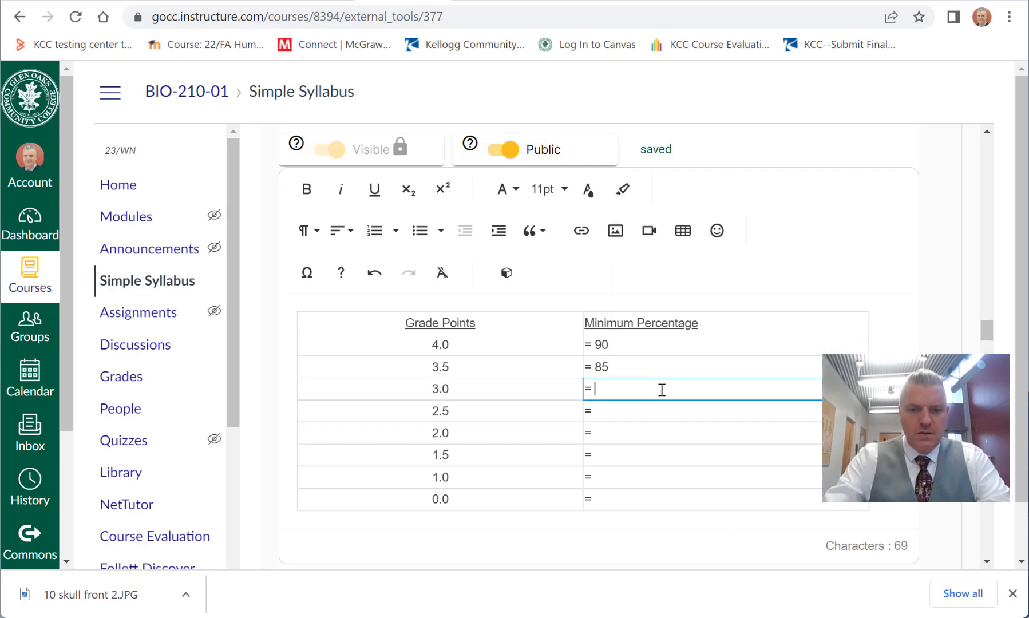
pyautogui.write('0')
# Step: Fill in the Grading Scale minimums of 75 for 2.5 and 70 for 2.0 grade points
pyautogui.click(647, 410)
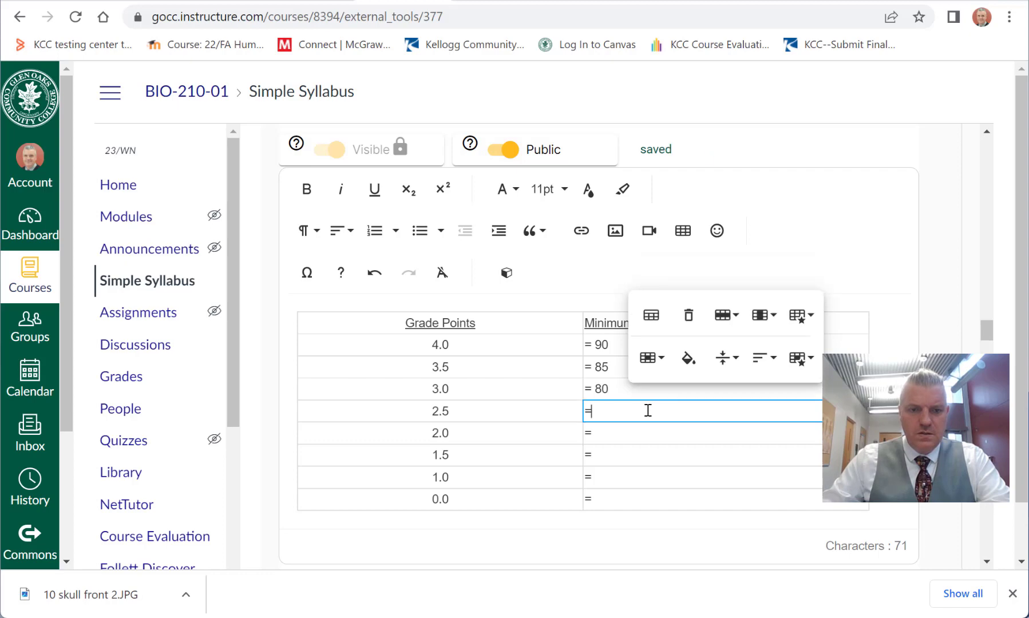
pyautogui.write('74=')
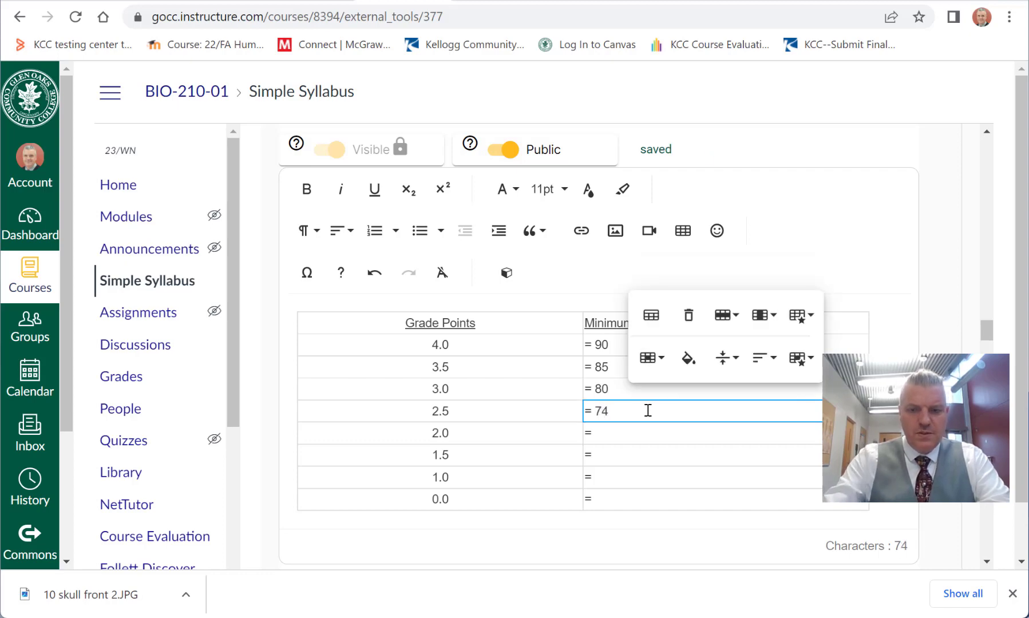
pyautogui.press('BackSpace')
pyautogui.press('BackSpace')
pyautogui.write('5')
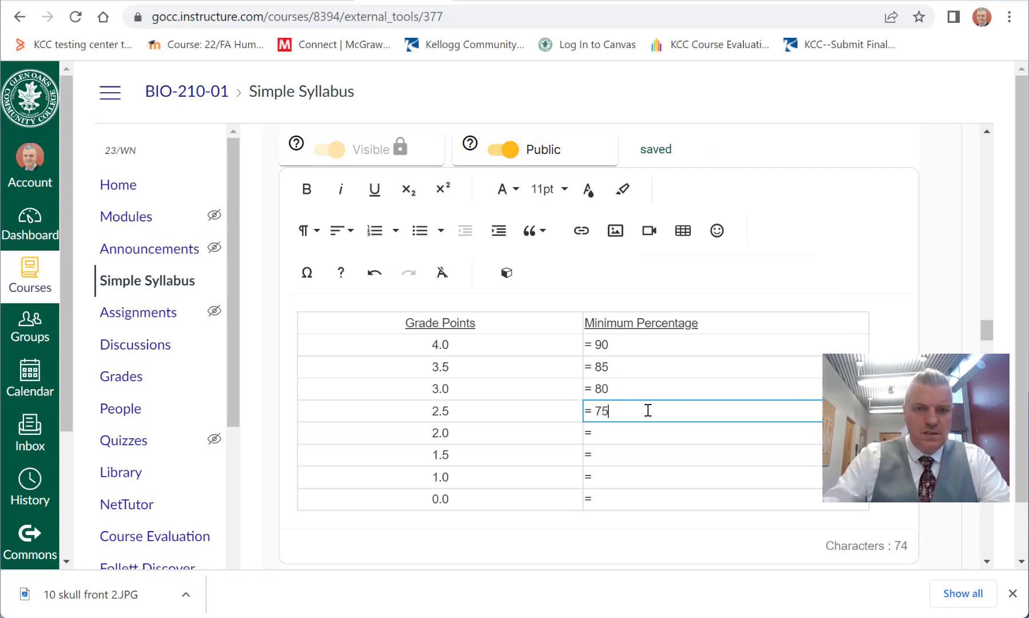
pyautogui.click(637, 435)
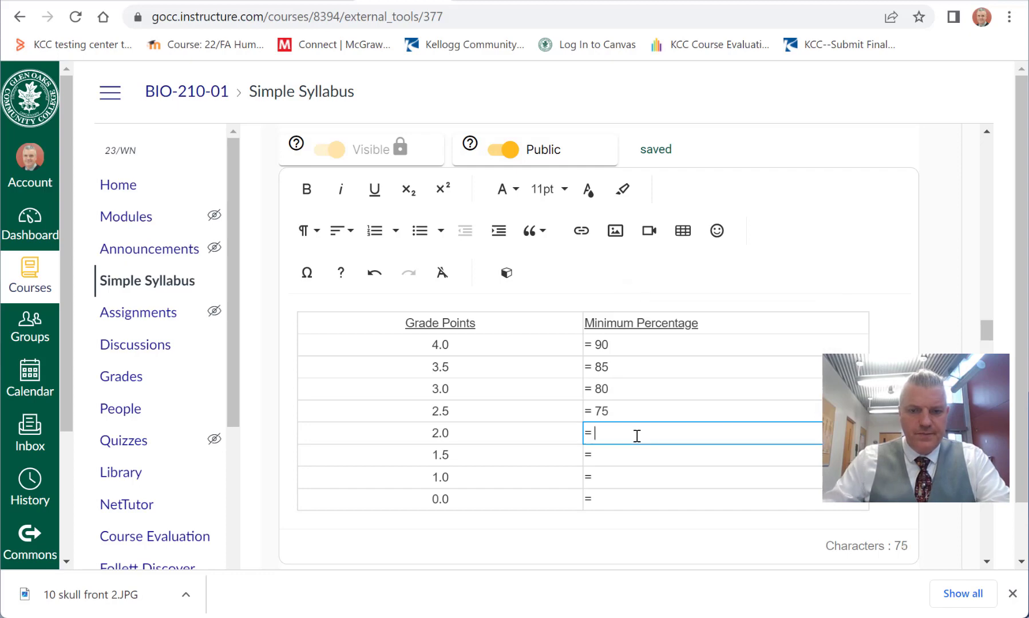
pyautogui.write('70')
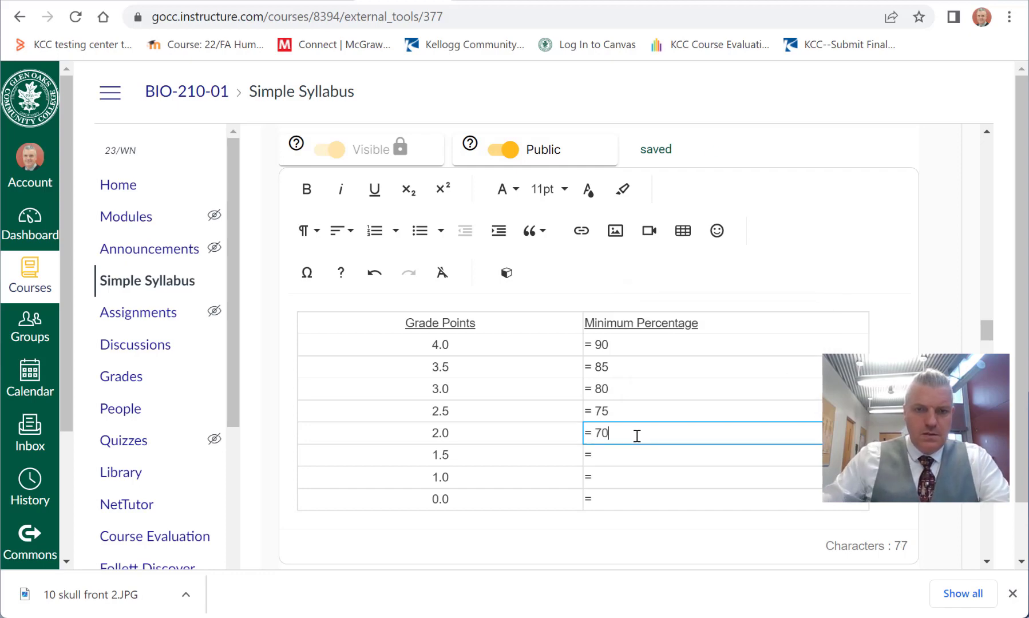
# Step: Complete the Grading Scale with minimums of 65 for 1.5, 60 for 1.0 and 0 for 0.0 grade points
pyautogui.click(632, 451)
pyautogui.write('65')
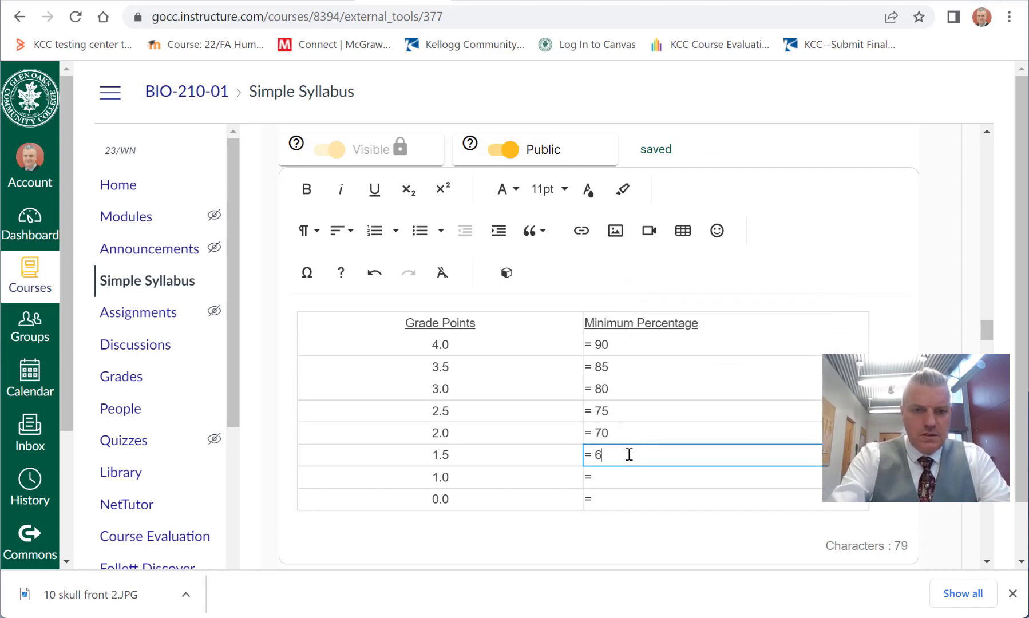
pyautogui.click(631, 475)
pyautogui.write('6')
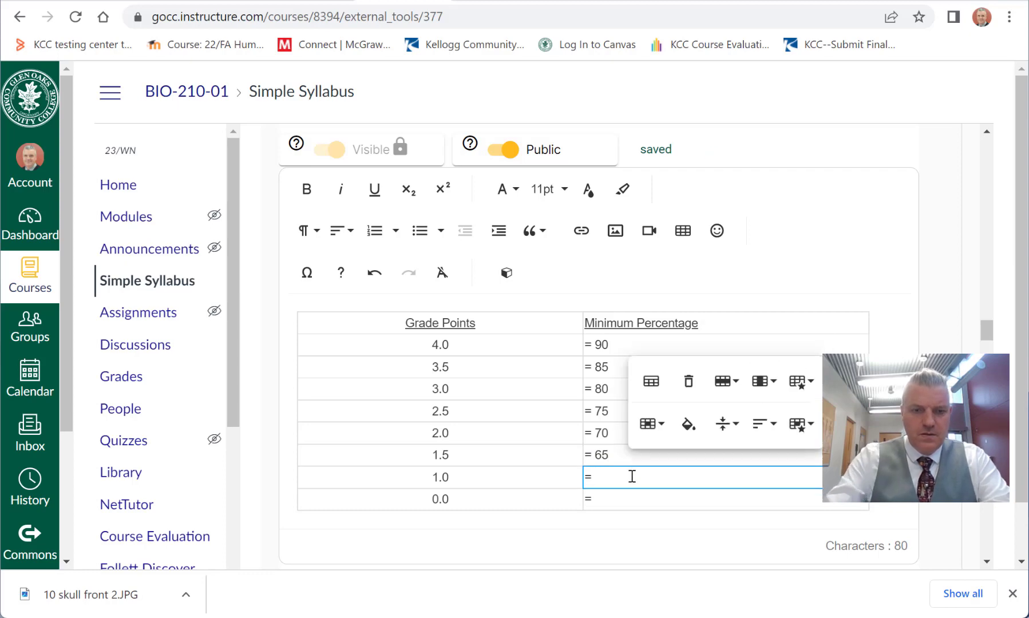
pyautogui.write('0')
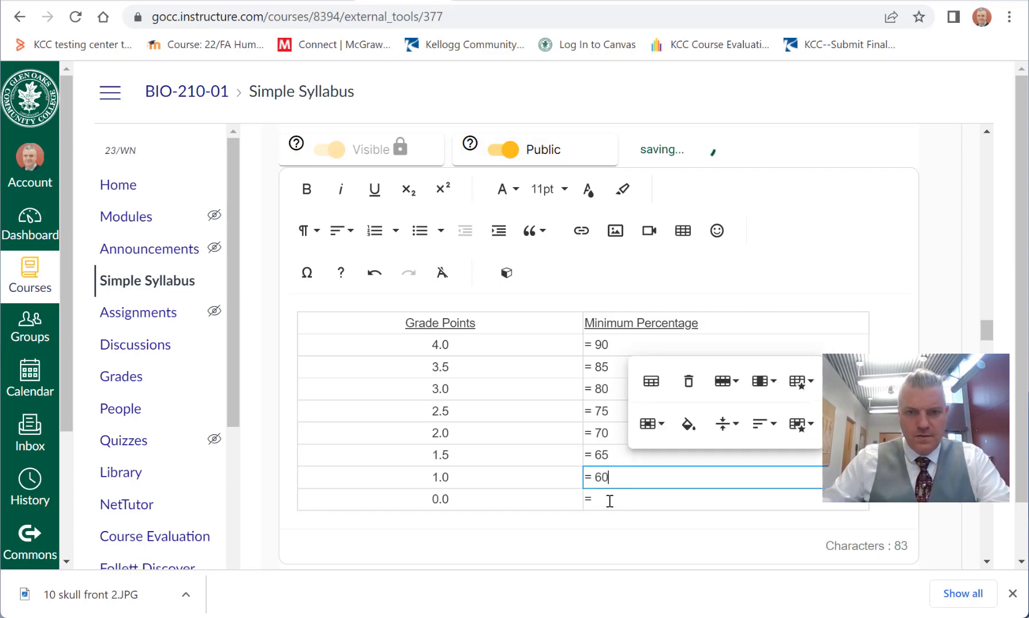
pyautogui.click(608, 498)
pyautogui.write('0')
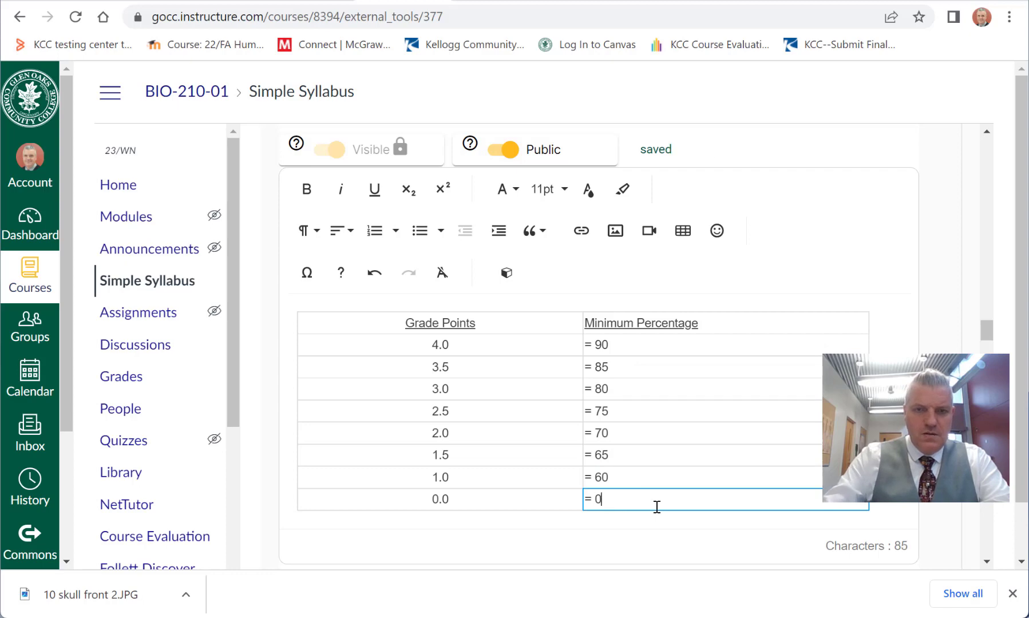
pyautogui.click(947, 424)
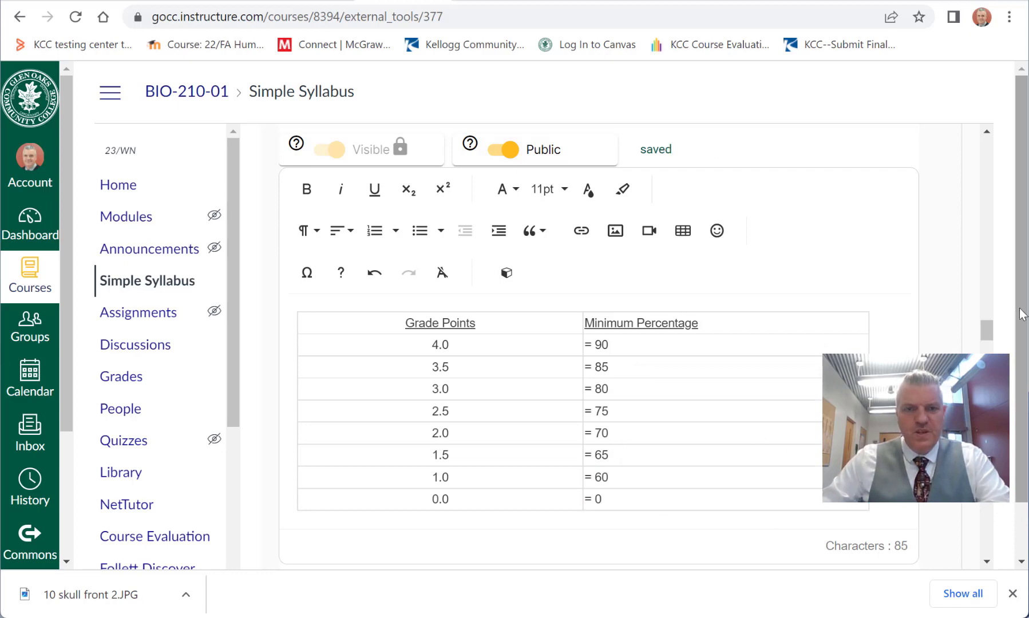
# Step: Review the Grading Methods section's introductory sentence and its default course component table
pyautogui.scroll(-6, 951, 315)
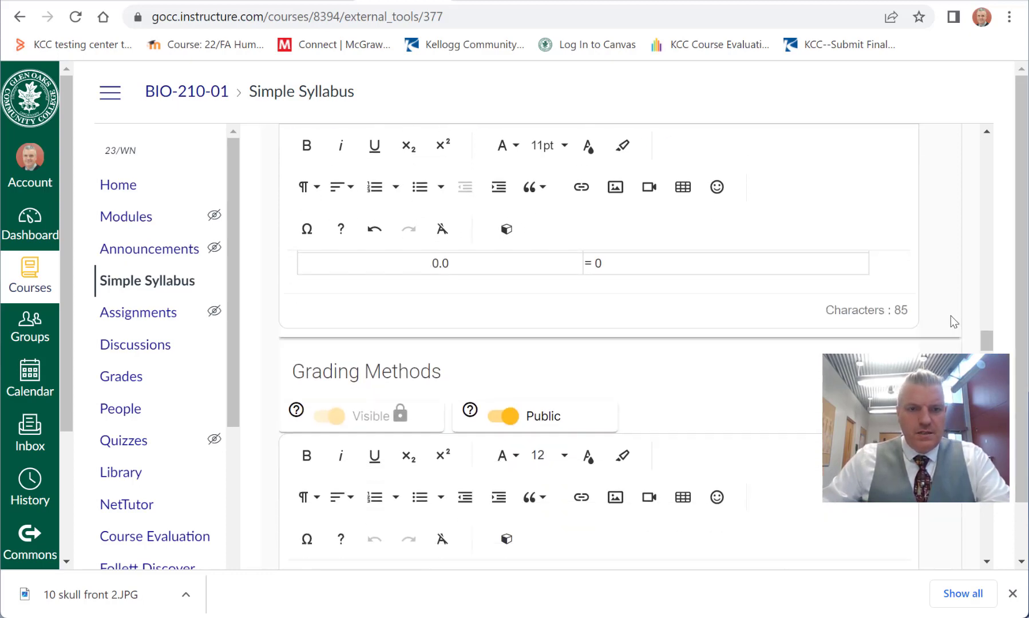
pyautogui.scroll(-1, 950, 315)
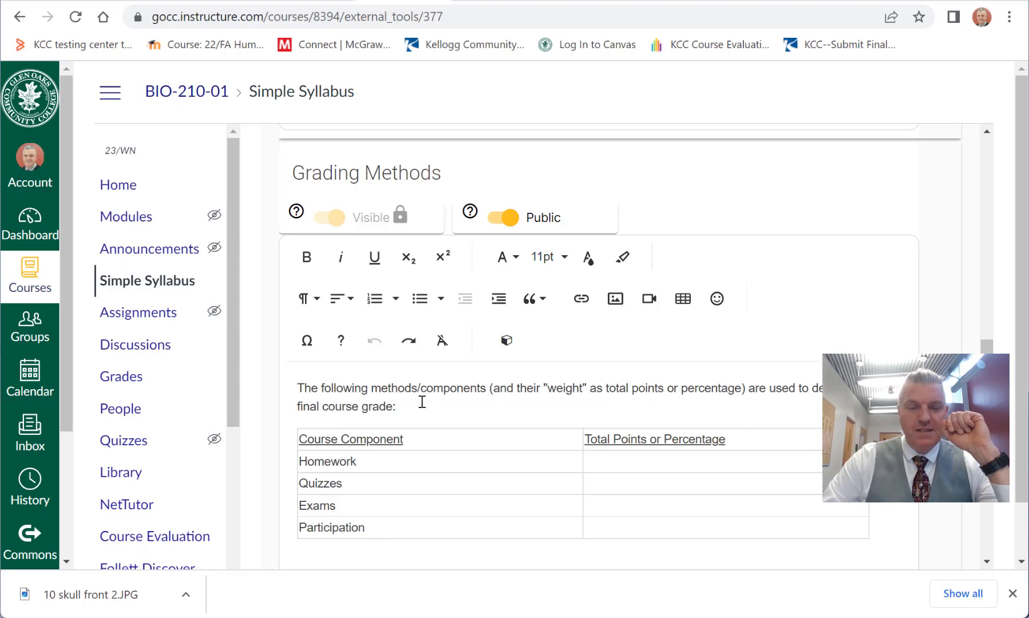
pyautogui.moveTo(293, 173); pyautogui.dragTo(451, 173)
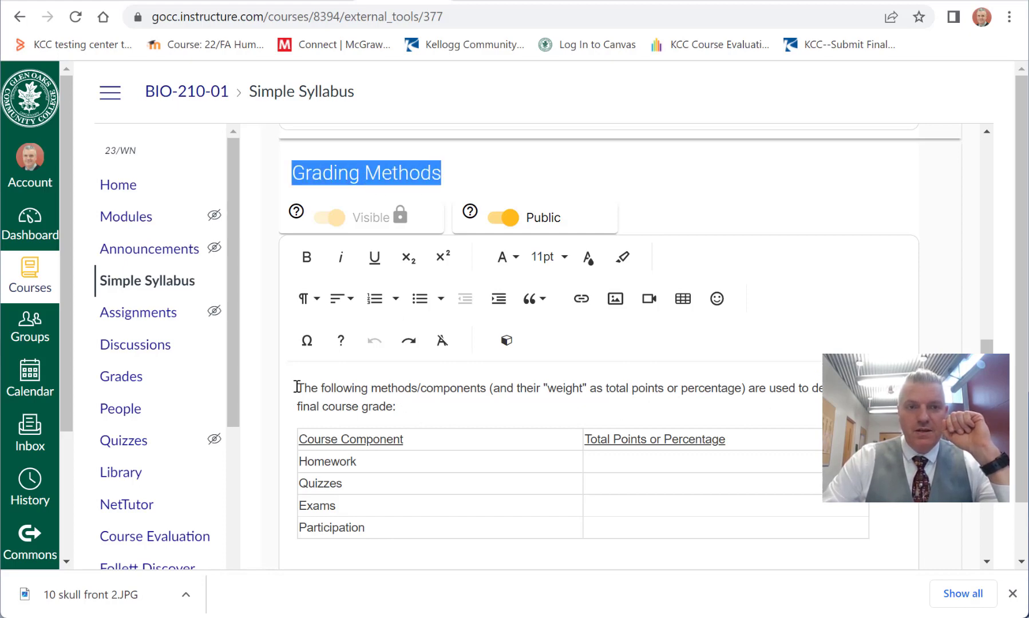
pyautogui.moveTo(297, 387); pyautogui.dragTo(535, 527)
pyautogui.click(535, 527)
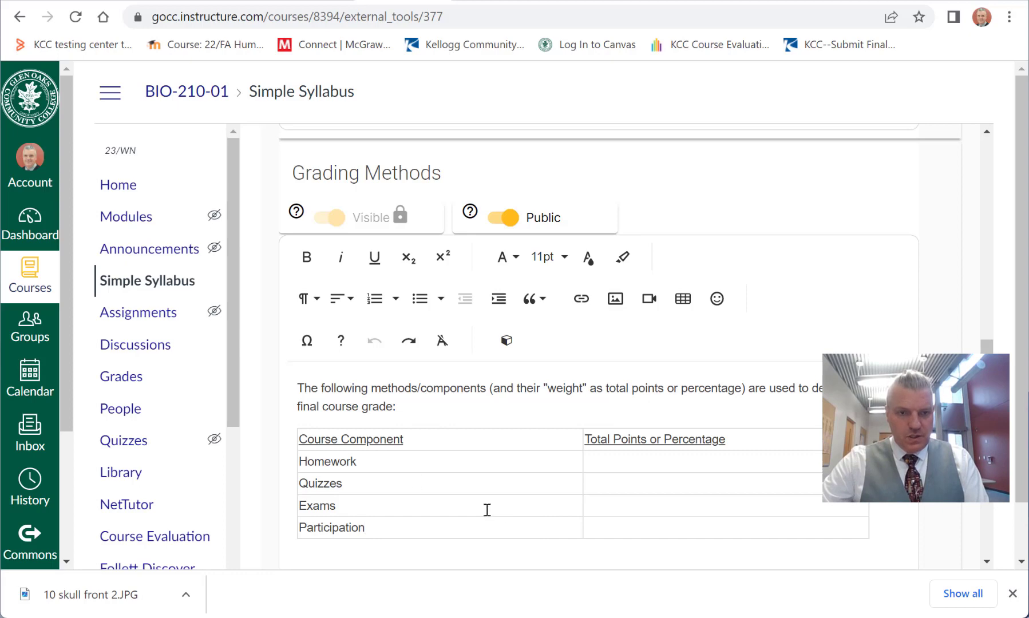
# Step: Switch to File Explorer and open the "99999999 BIO 210 grading details" workbook from the BIO 210 syllabi folder in Documents
pyautogui.hotkey('alt', 'Tab')
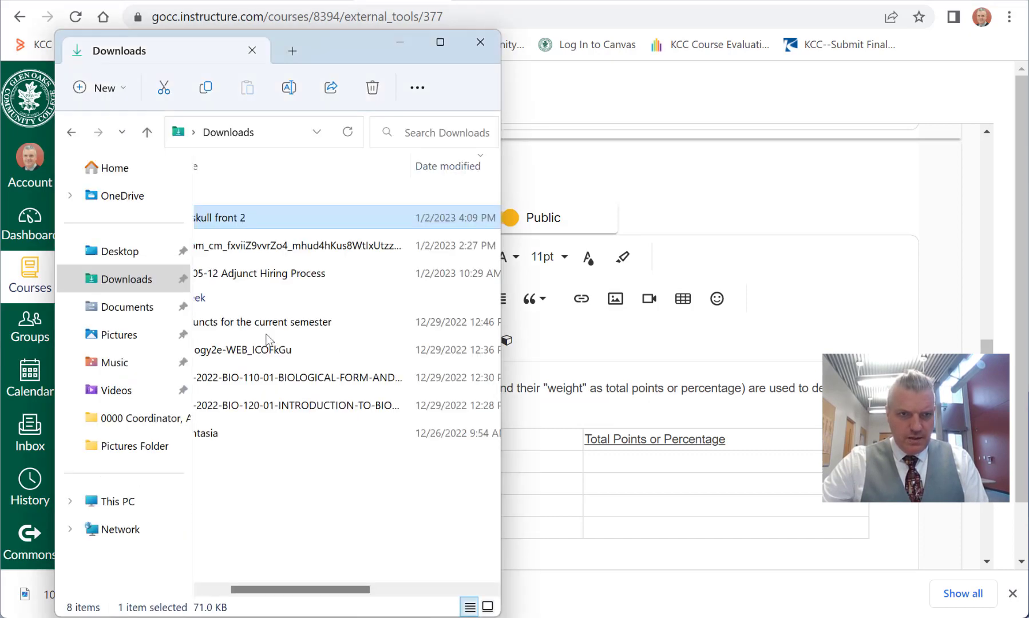
pyautogui.click(131, 308)
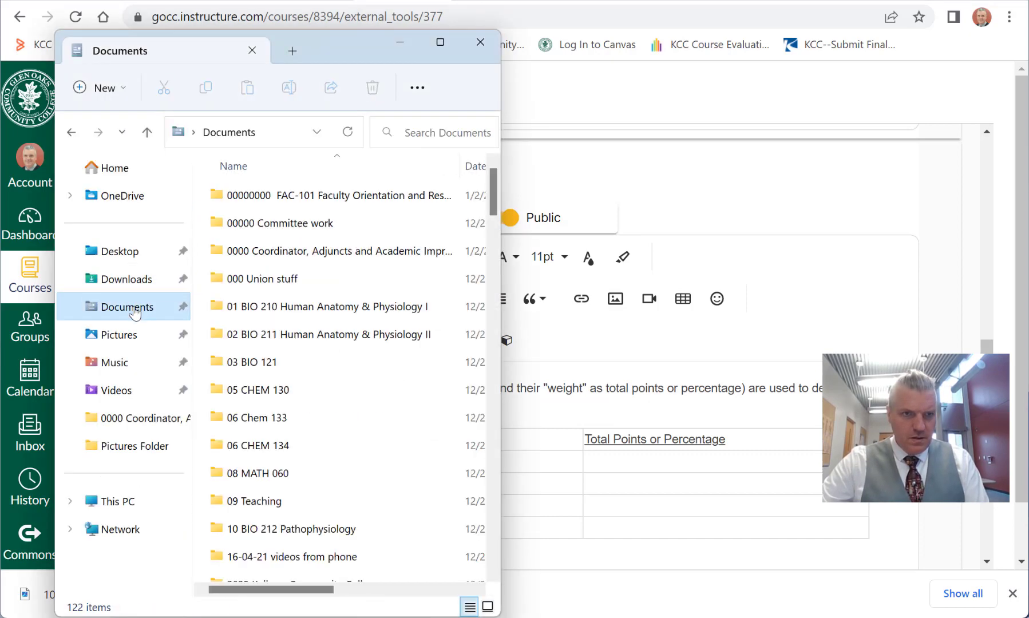
pyautogui.doubleClick(304, 309)
pyautogui.click(302, 315)
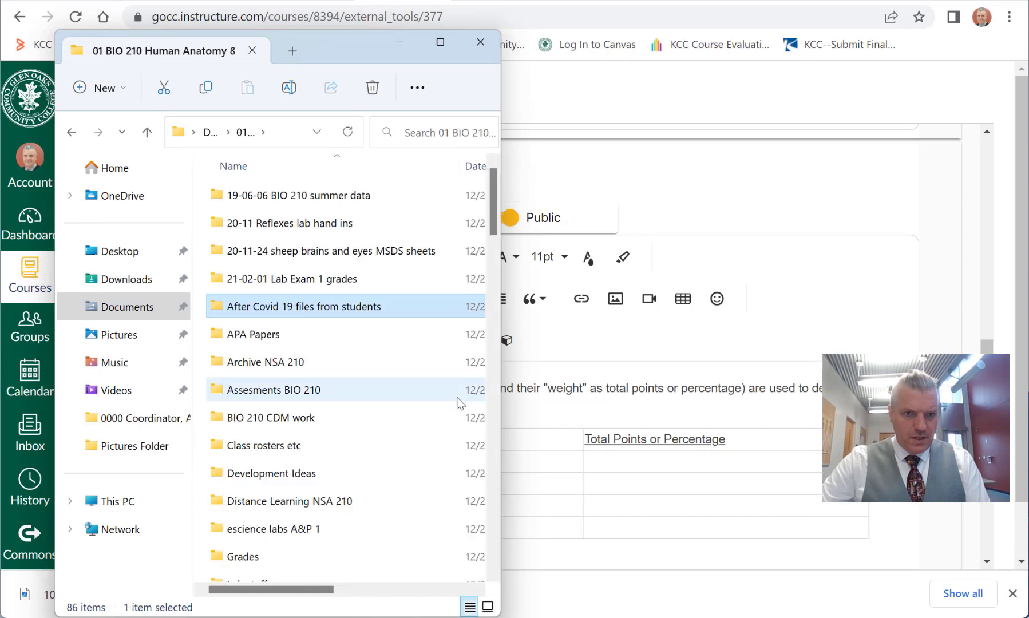
pyautogui.moveTo(495, 219); pyautogui.dragTo(496, 255)
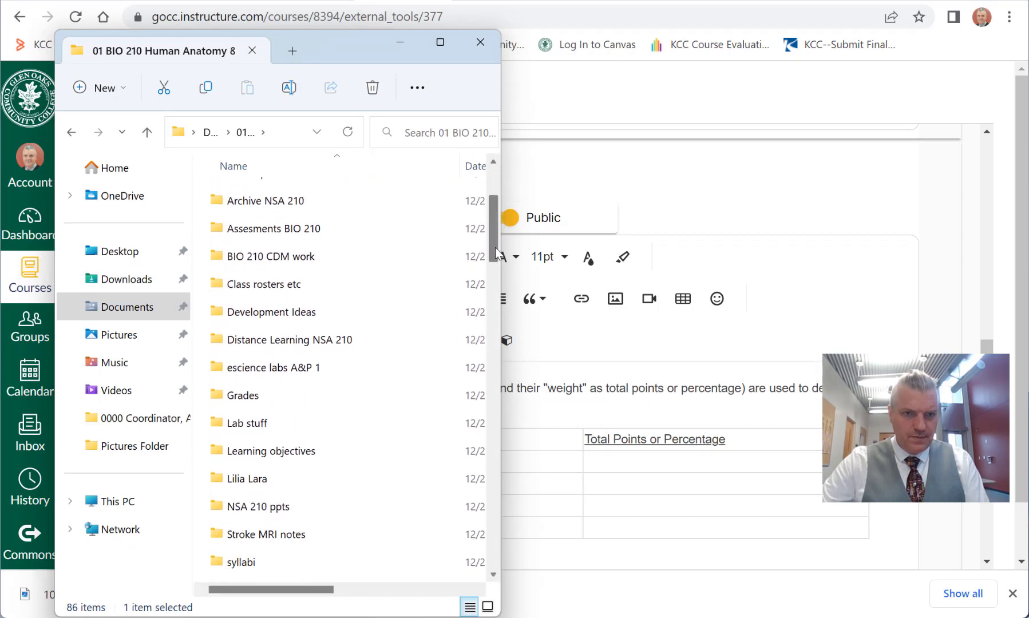
pyautogui.moveTo(496, 254); pyautogui.dragTo(495, 261)
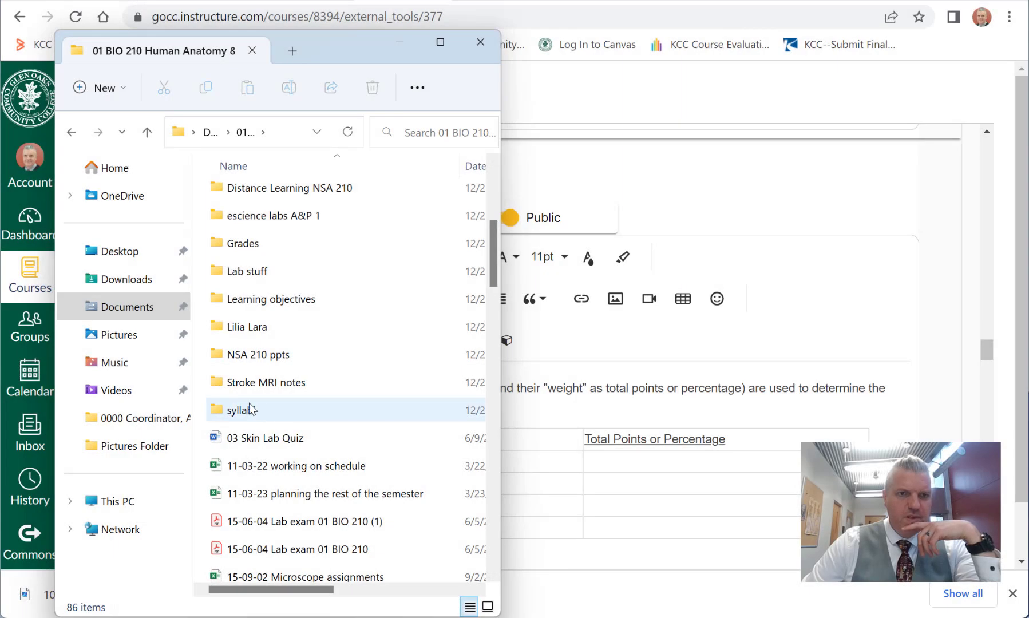
pyautogui.doubleClick(250, 408)
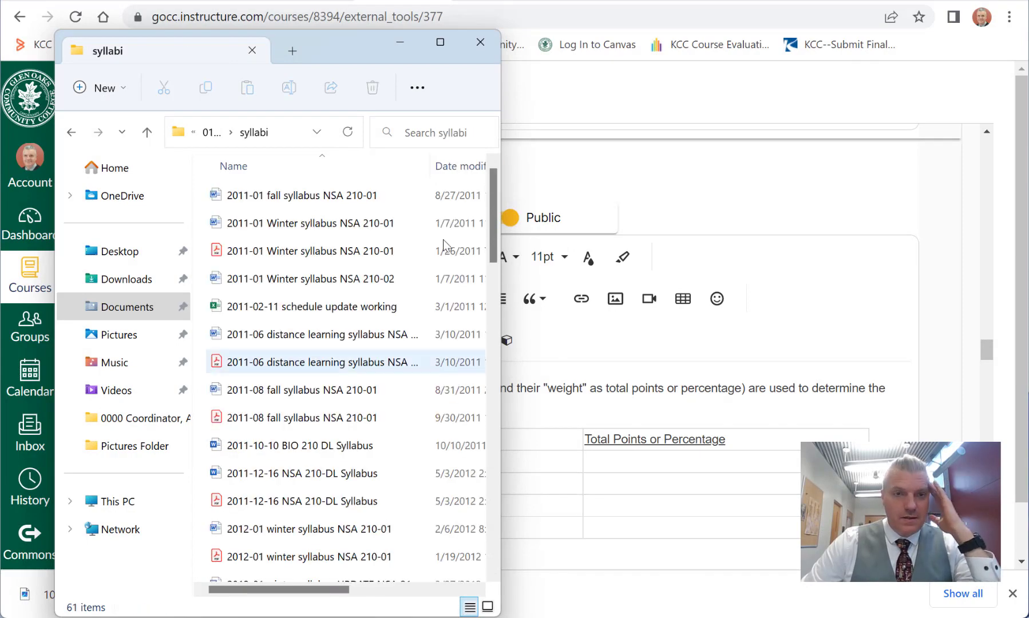
pyautogui.moveTo(495, 208); pyautogui.dragTo(498, 555)
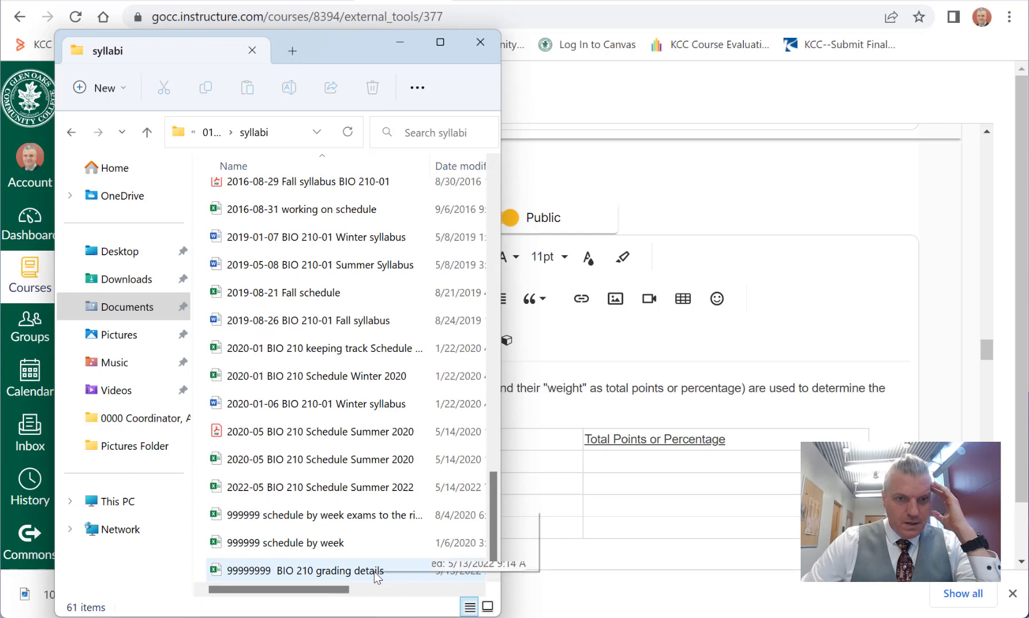
pyautogui.doubleClick(318, 571)
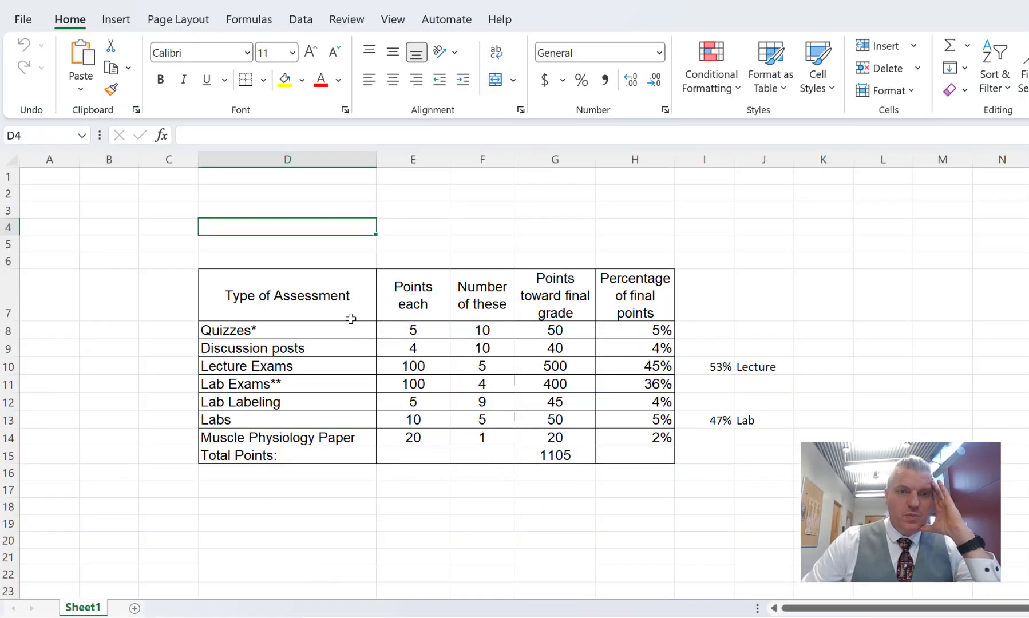
# Step: Copy the whole assessment table, from the Type of Assessment heading through the Total Points row, cells D7:H15
pyautogui.click(315, 297)
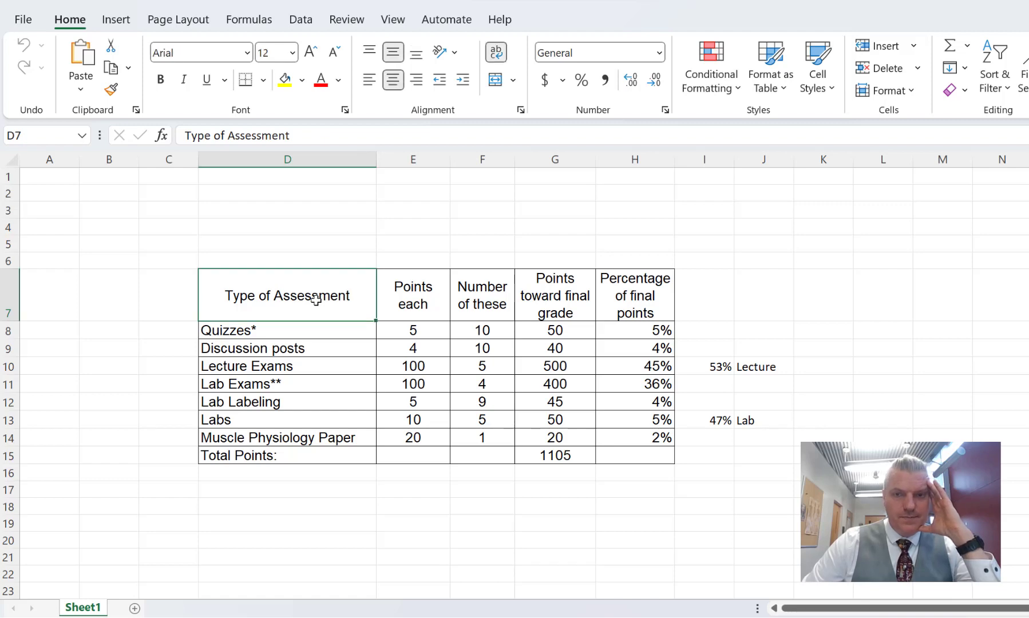
pyautogui.moveTo(475, 381); pyautogui.dragTo(633, 448)
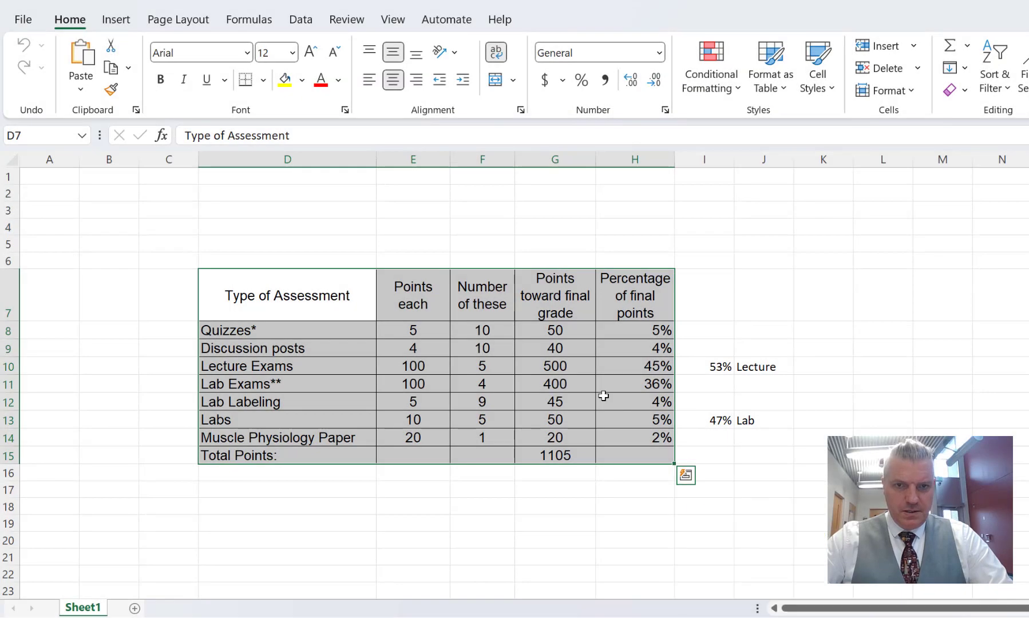
pyautogui.rightClick(604, 395)
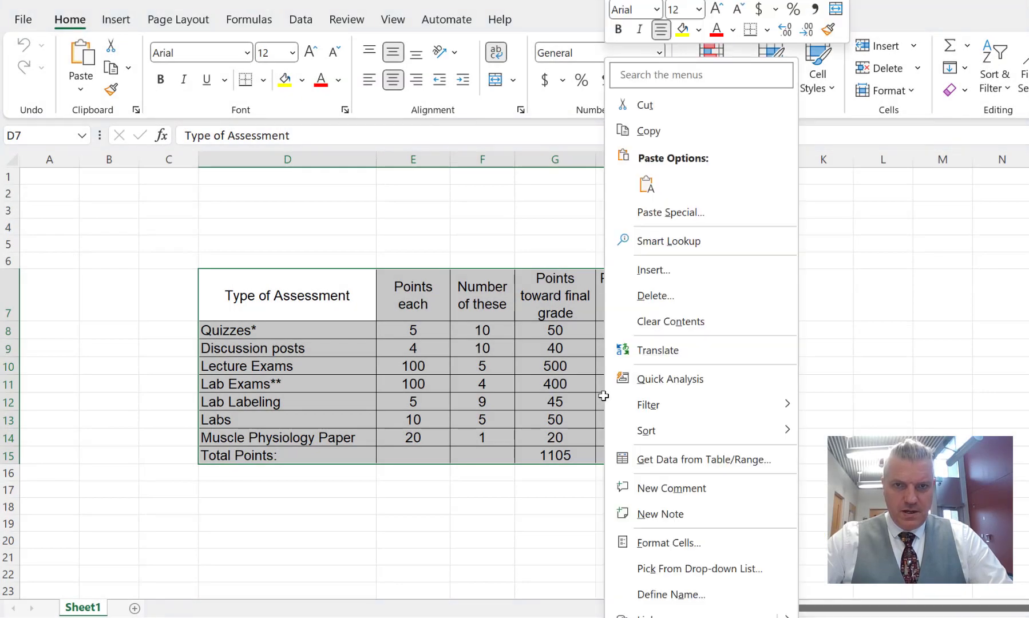
pyautogui.click(651, 133)
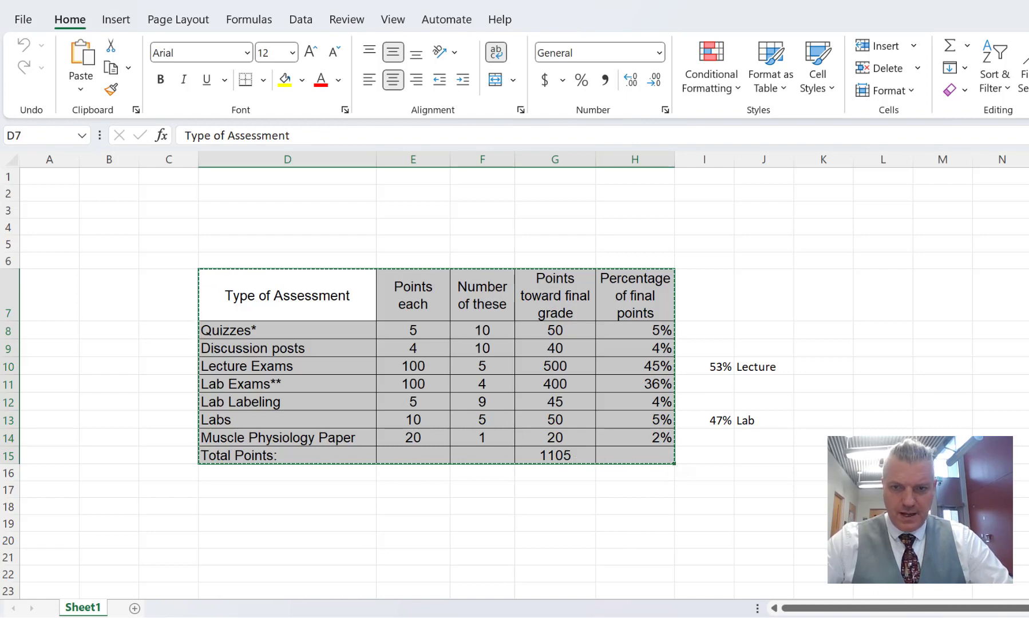
# Step: Return to the syllabus in Chrome and delete the default course component table from Grading Methods
pyautogui.moveTo(910, 616)
pyautogui.click(910, 573)
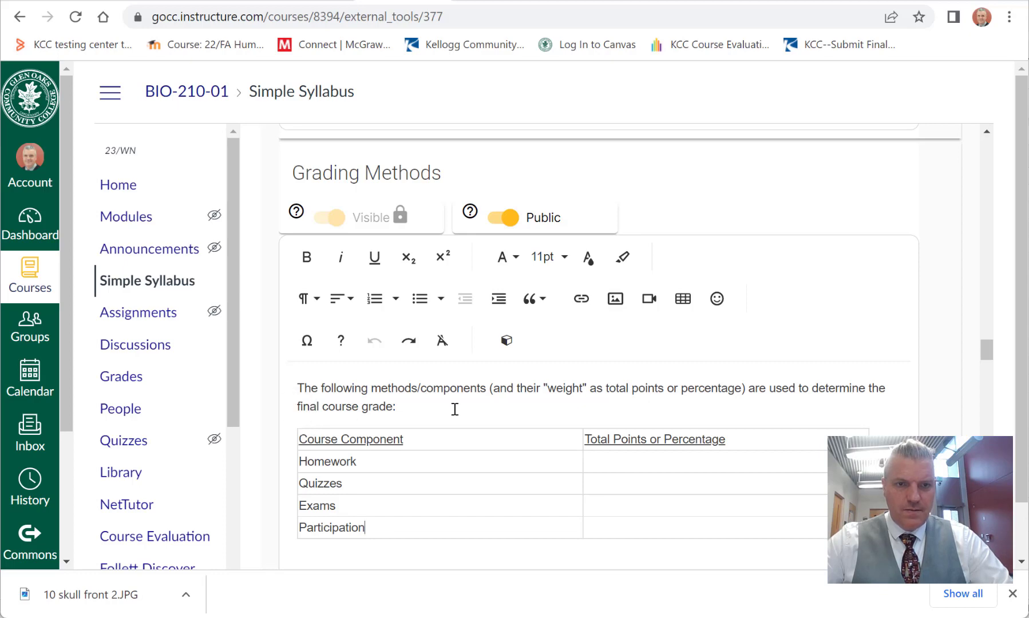
pyautogui.press('Return')
pyautogui.press('Return')
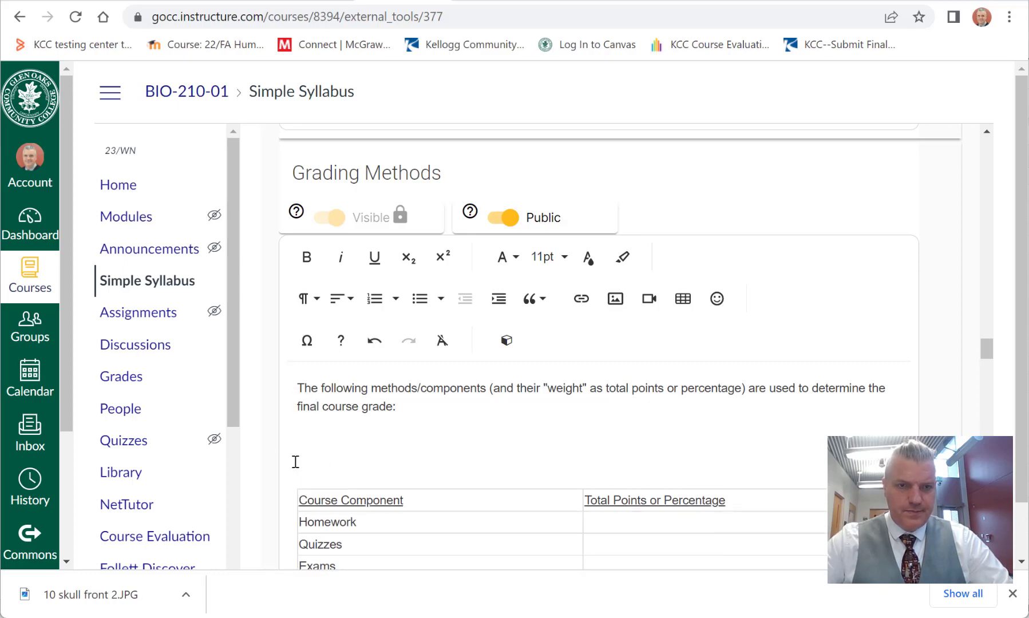
pyautogui.moveTo(294, 461); pyautogui.dragTo(777, 498)
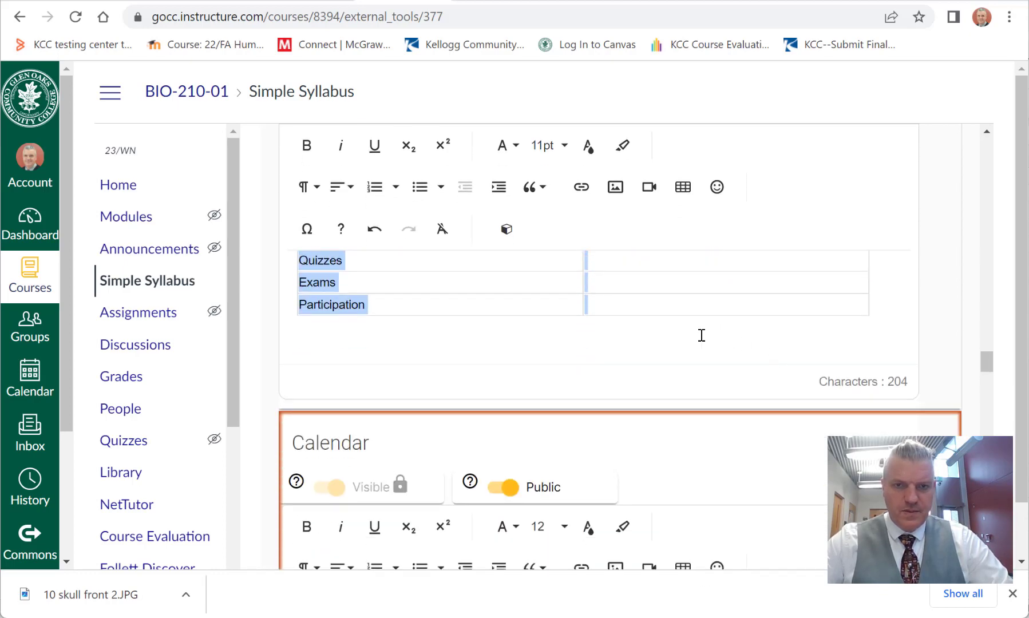
pyautogui.press('Delete')
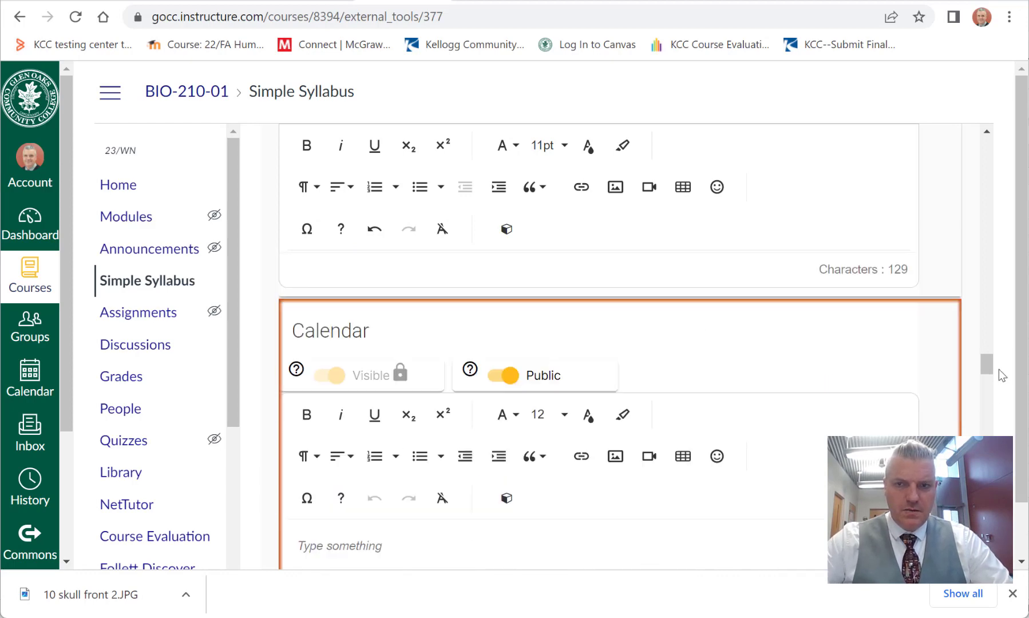
# Step: Paste the copied assessment table below the Grading Methods introduction with its Word formatting cleaned
pyautogui.moveTo(988, 368); pyautogui.dragTo(988, 353)
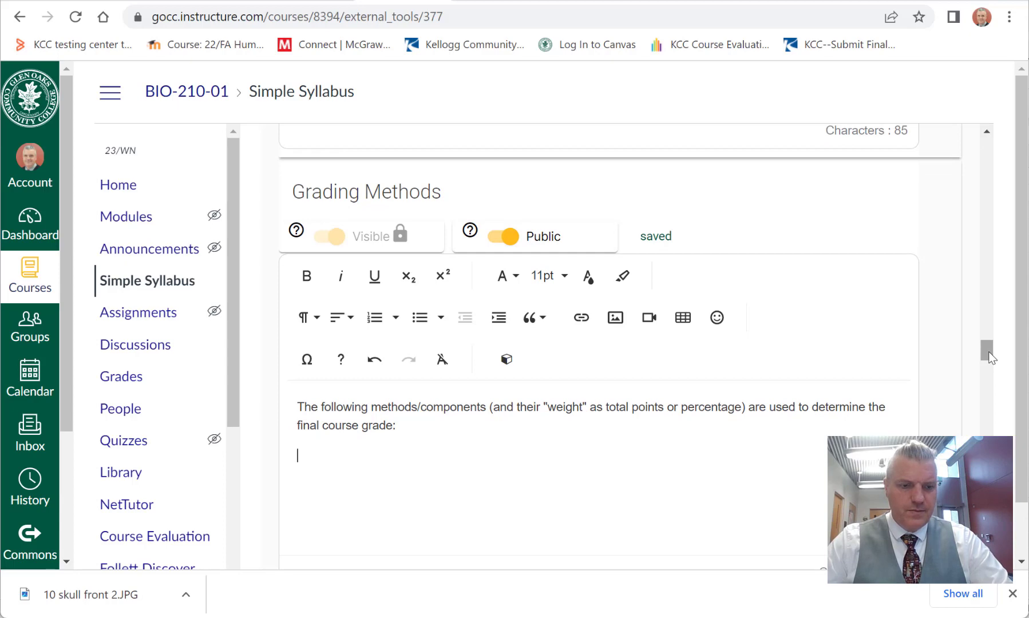
pyautogui.hotkey('ctrl', 'v')
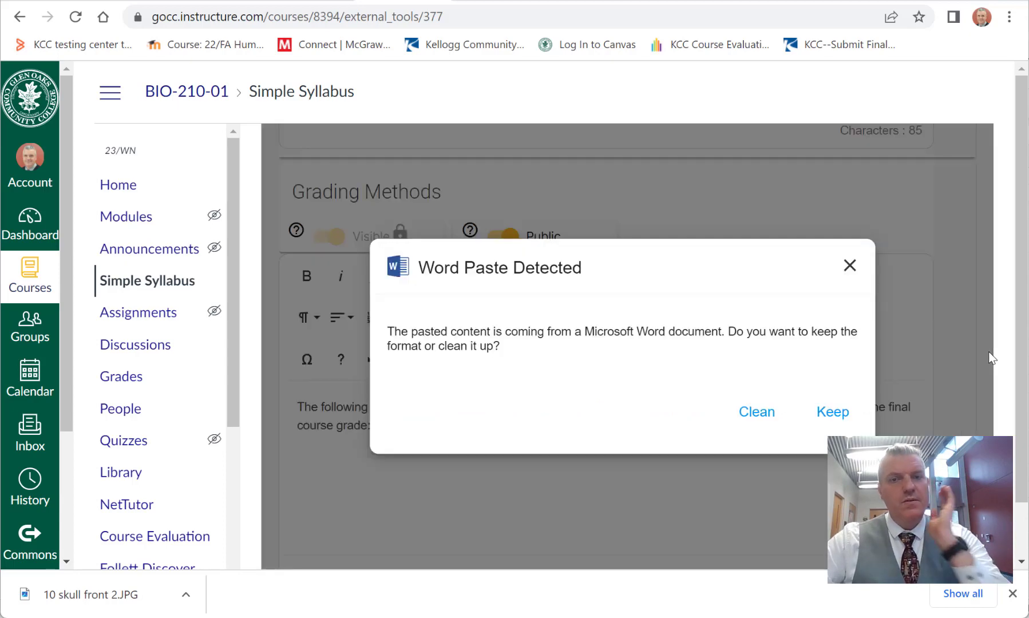
pyautogui.click(757, 412)
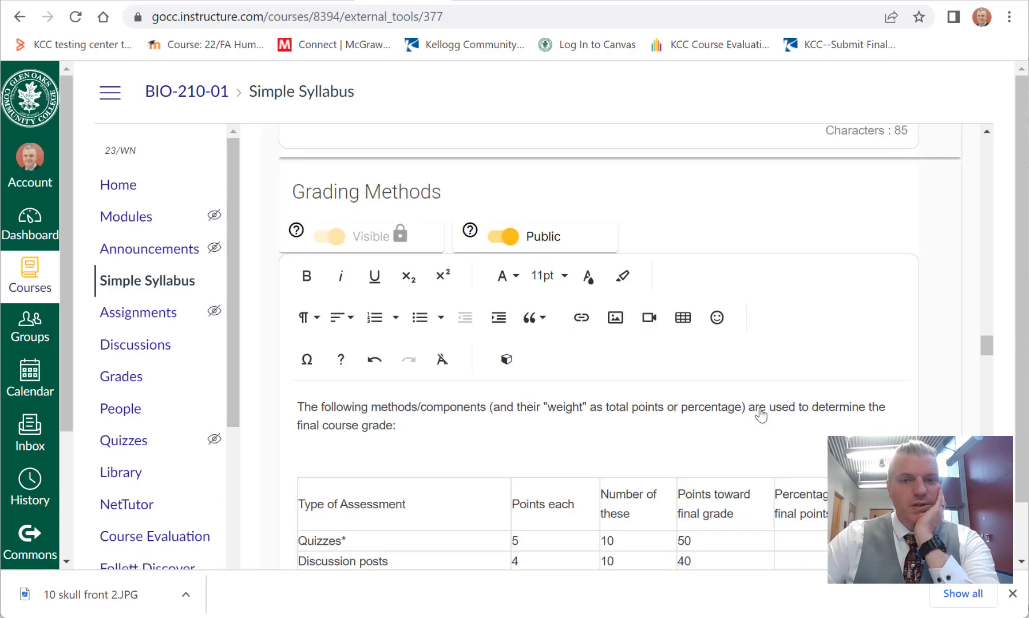
# Step: Remove "or percentage" from the Grading Methods introduction so the weight is described only as total points
pyautogui.moveTo(987, 352); pyautogui.dragTo(987, 356)
pyautogui.click(483, 346)
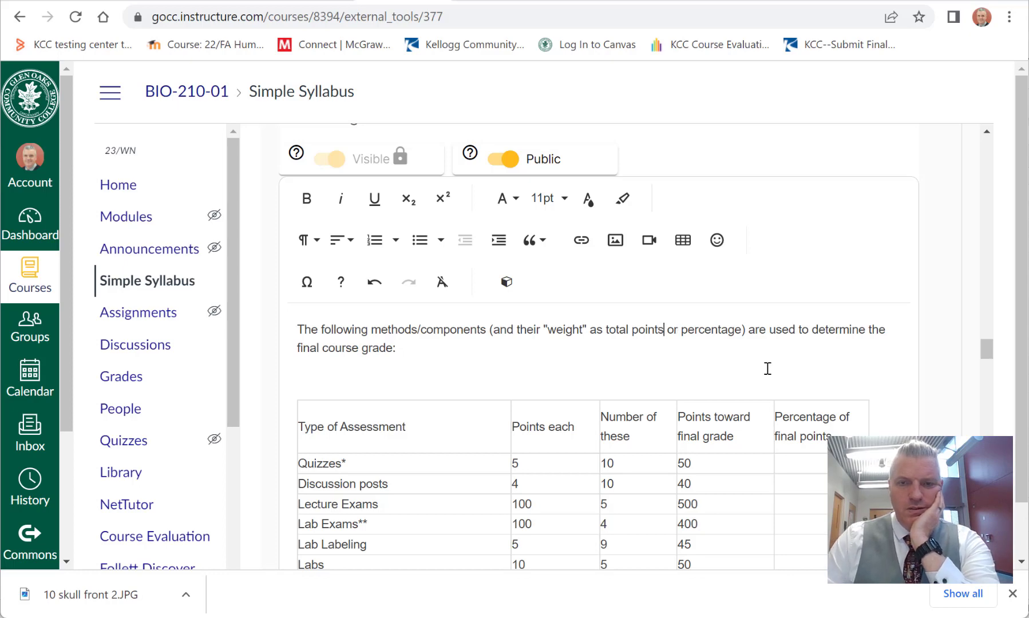
pyautogui.press('Delete')
pyautogui.press('Delete')
pyautogui.press('Delete')
pyautogui.press('Delete')
pyautogui.press('Delete')
pyautogui.press('Delete')
pyautogui.press('Delete')
pyautogui.press('Delete')
pyautogui.press('Delete')
pyautogui.press('Delete')
pyautogui.press('Delete')
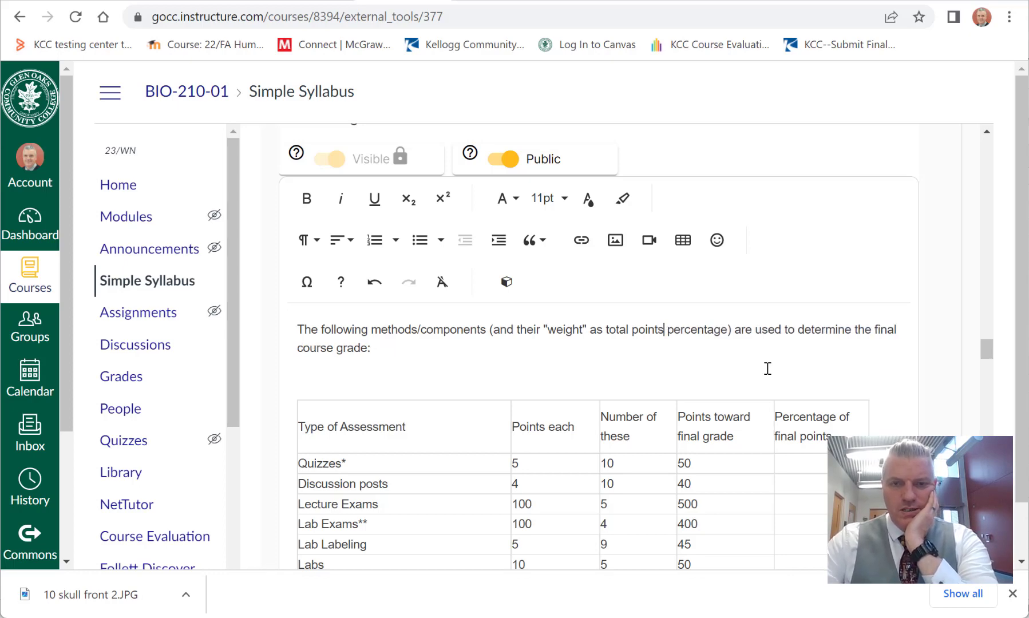
pyautogui.press('Delete')
pyautogui.press('Delete')
pyautogui.press('Delete')
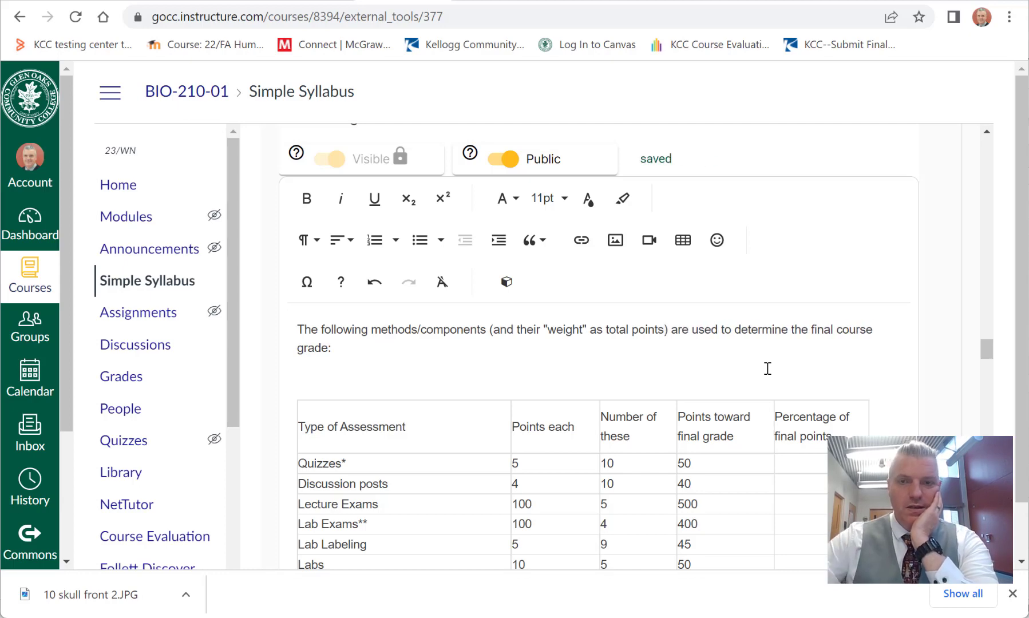
# Step: Check the total points and the percentage column in the pasted assessment table
pyautogui.moveTo(982, 351); pyautogui.dragTo(983, 354)
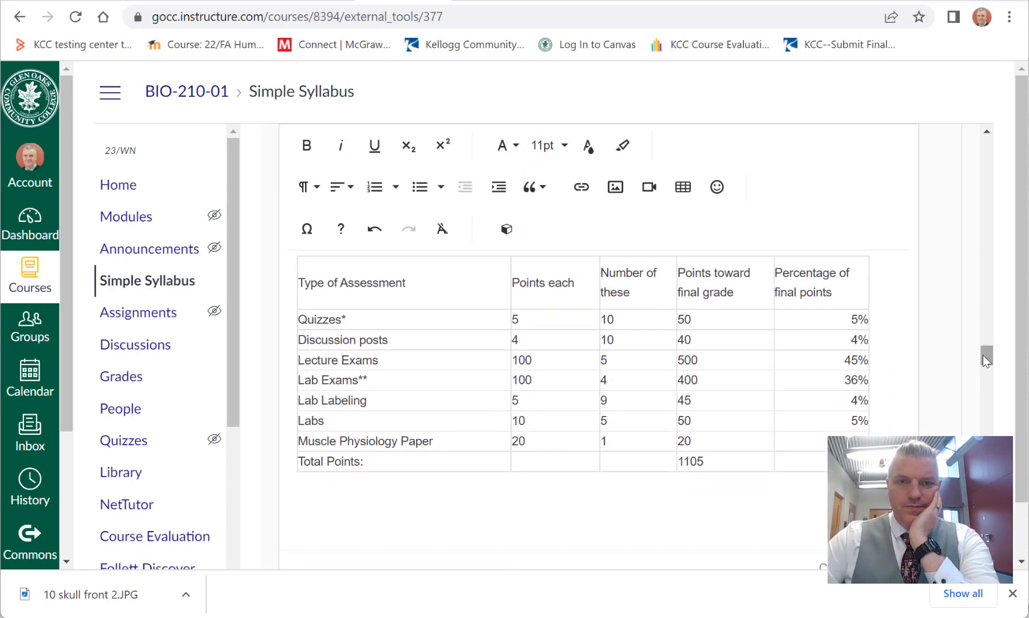
pyautogui.moveTo(701, 460)
pyautogui.mouseDown()
pyautogui.moveTo(679, 468)
pyautogui.moveTo(687, 462)
pyautogui.mouseUp()
pyautogui.click(711, 462)
pyautogui.click(726, 460)
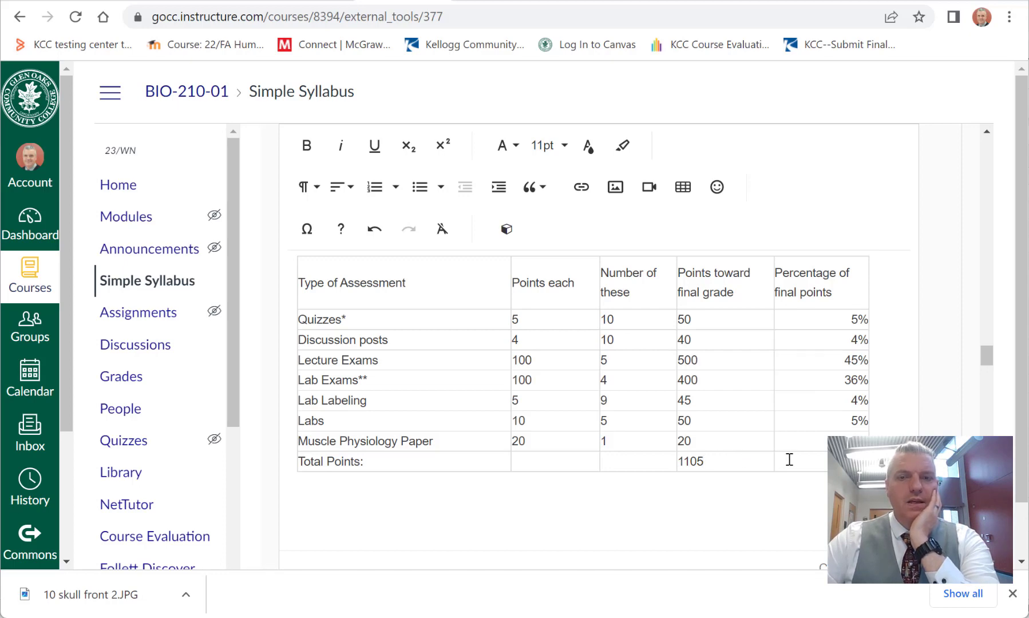
pyautogui.click(839, 320)
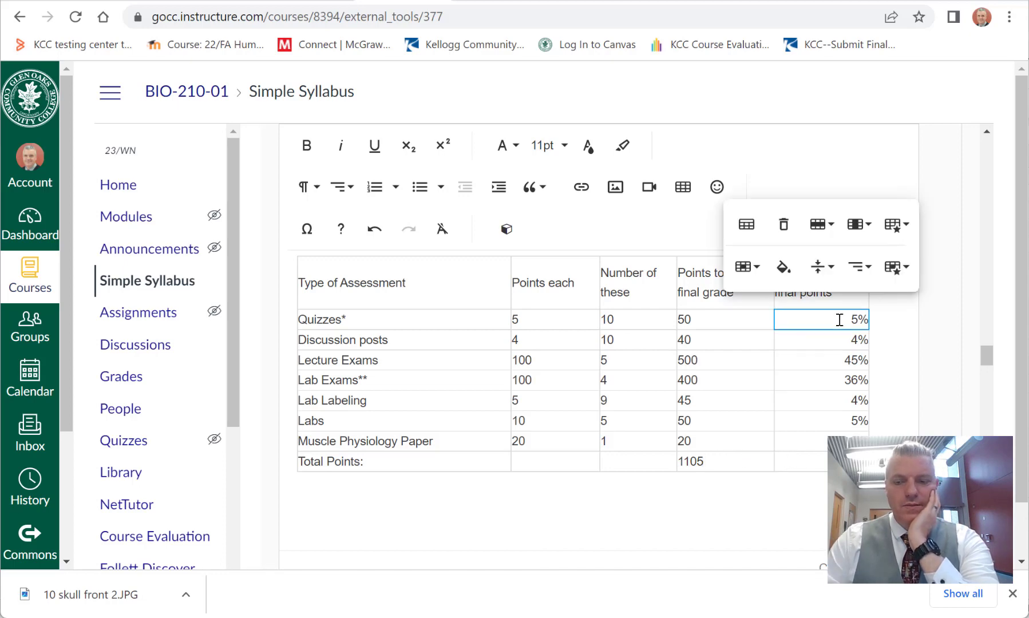
pyautogui.press('Left')
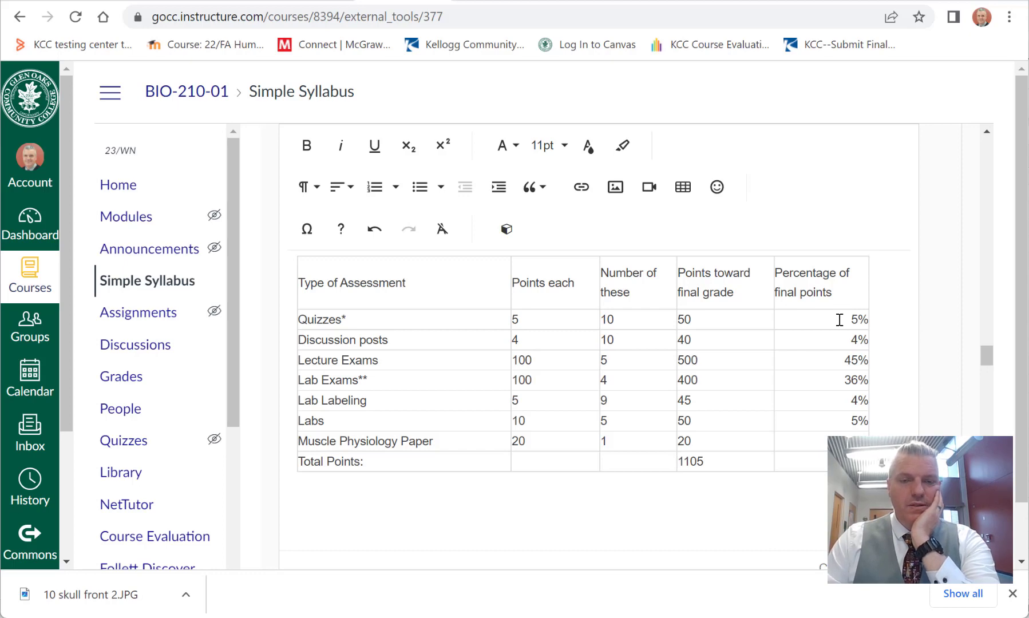
# Step: Start a footnote below the assessment table reading "* 10 quizzes will count toward your final grade"
pyautogui.click(695, 506)
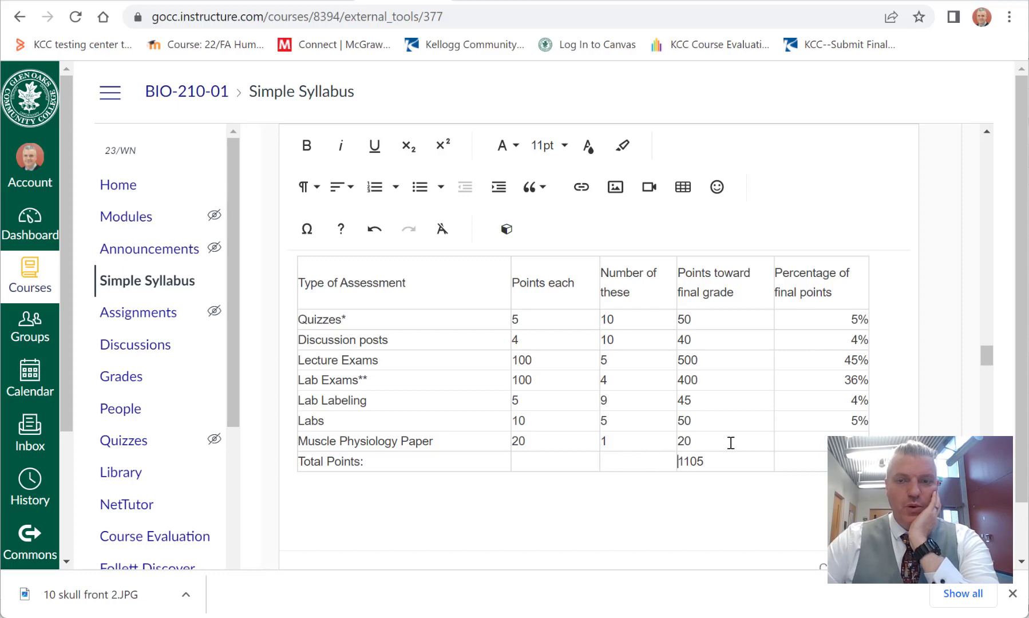
pyautogui.moveTo(987, 353); pyautogui.dragTo(989, 354)
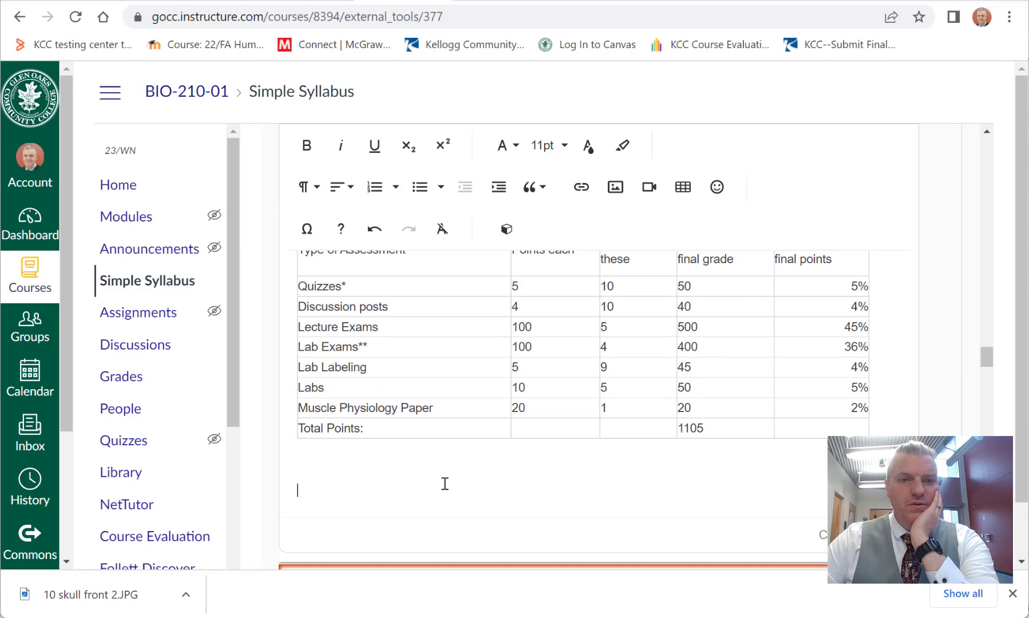
pyautogui.click(313, 463)
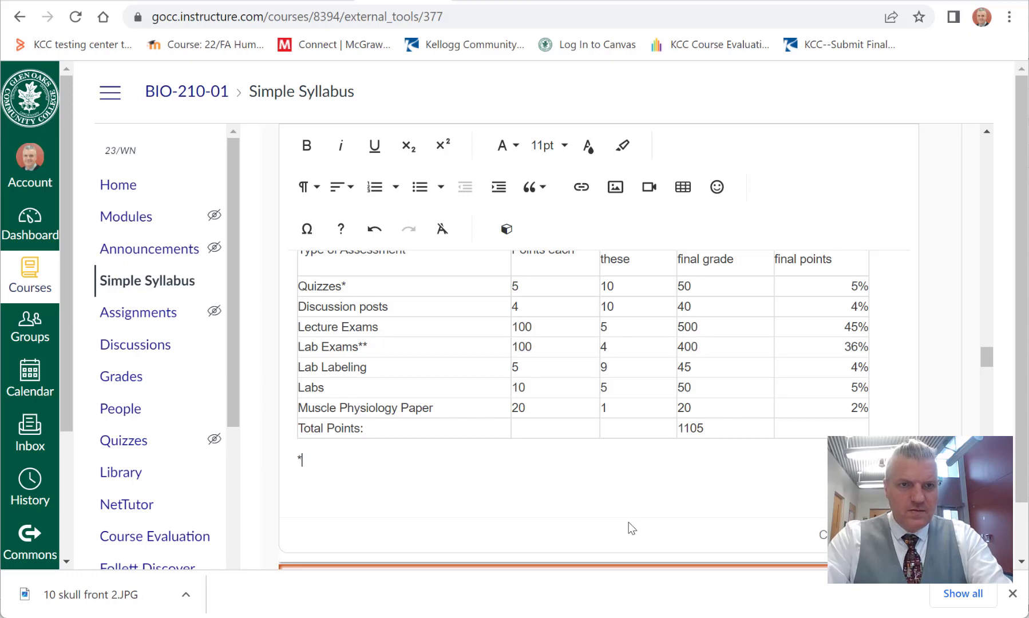
pyautogui.write('*')
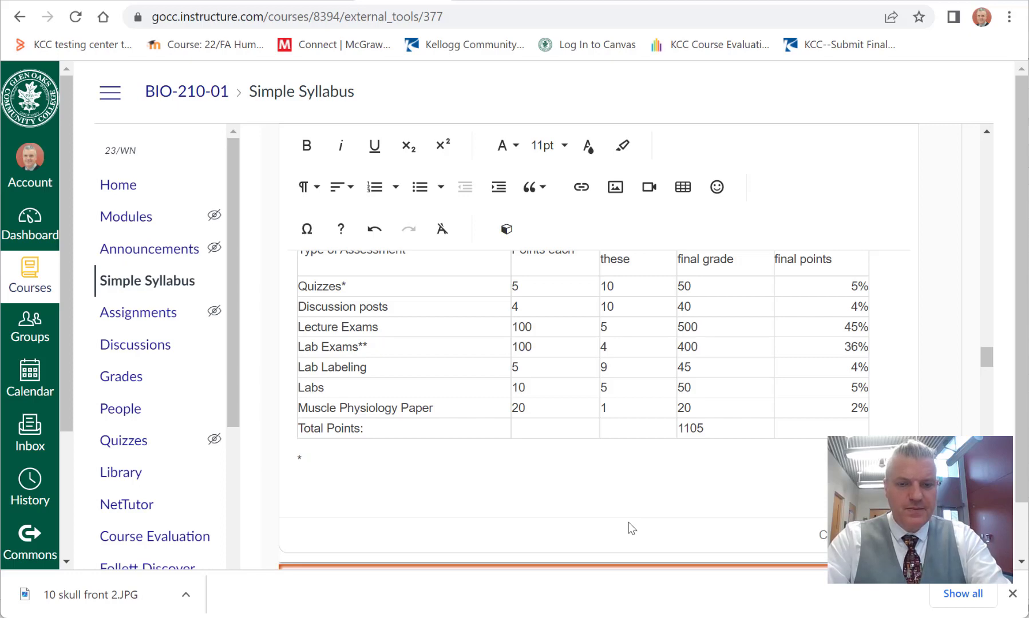
pyautogui.write(' 10 quizzes wi')
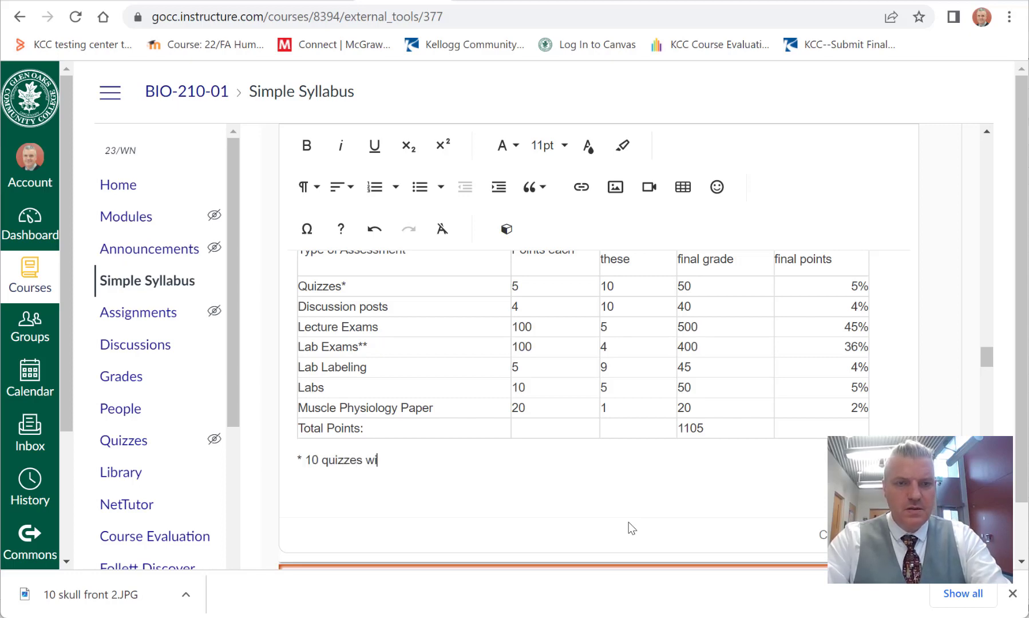
pyautogui.write('ll count t')
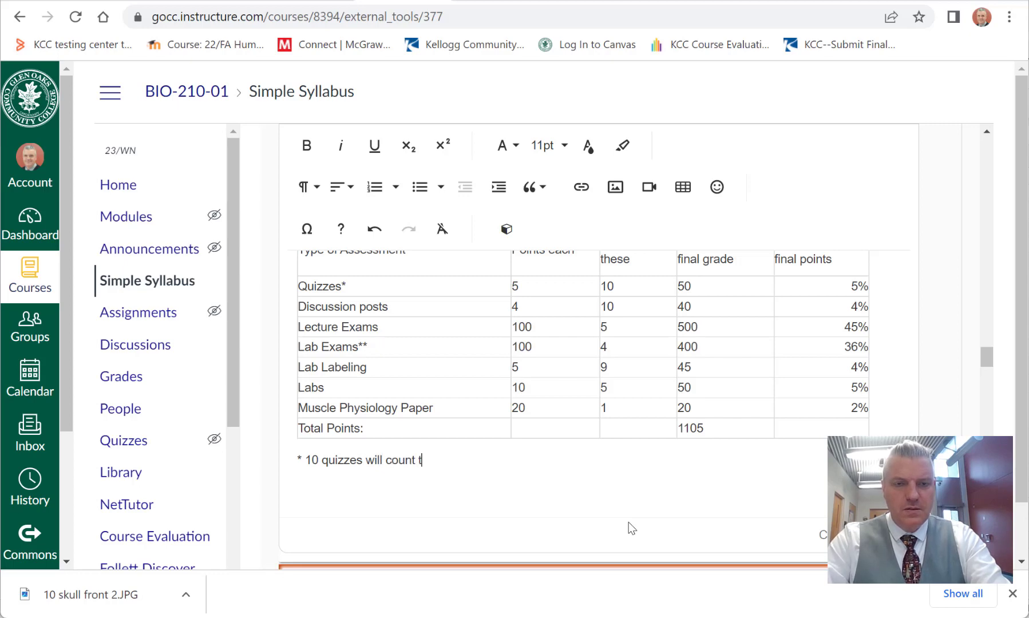
pyautogui.write('oward your')
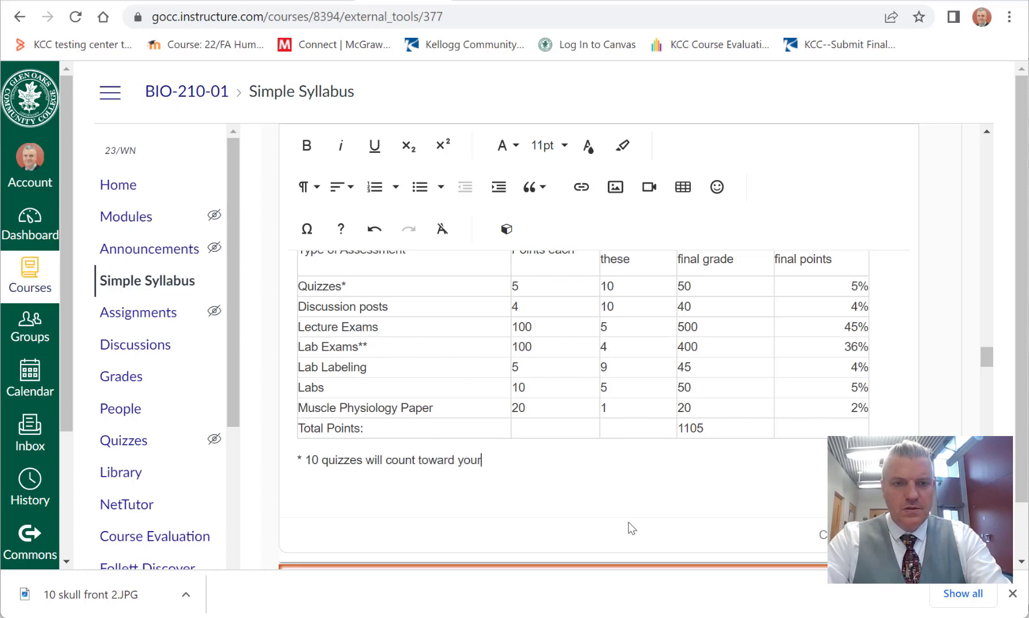
pyautogui.write(' final gra')
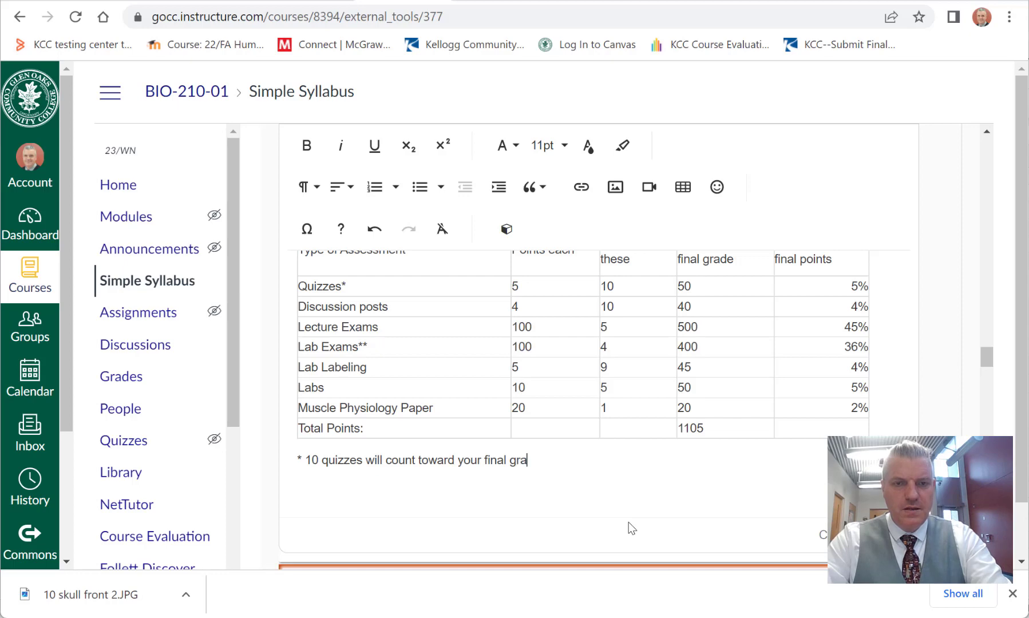
pyautogui.write('de')
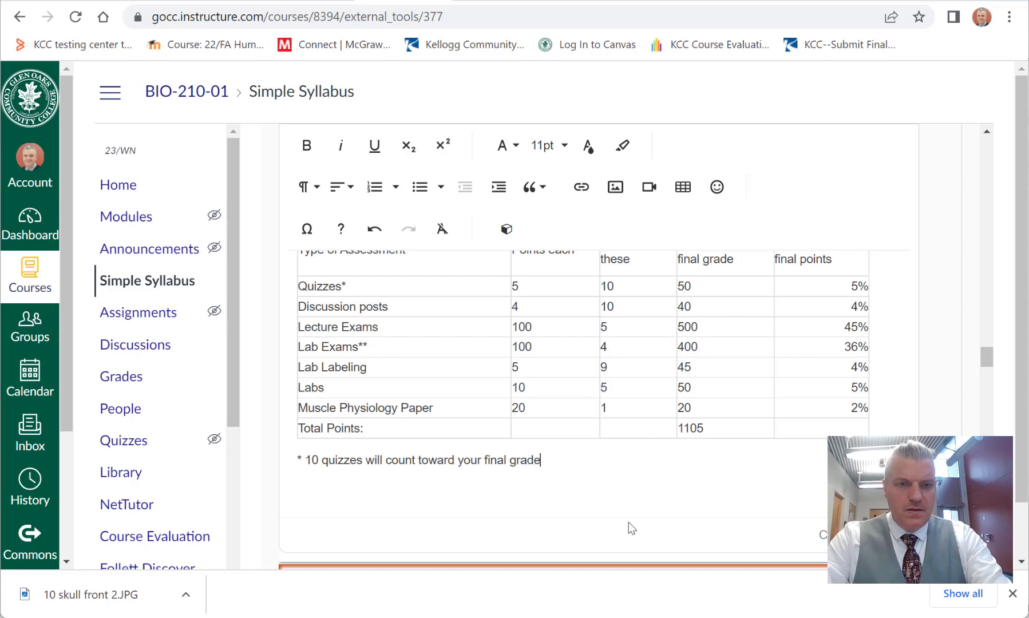
pyautogui.write(' though we will')
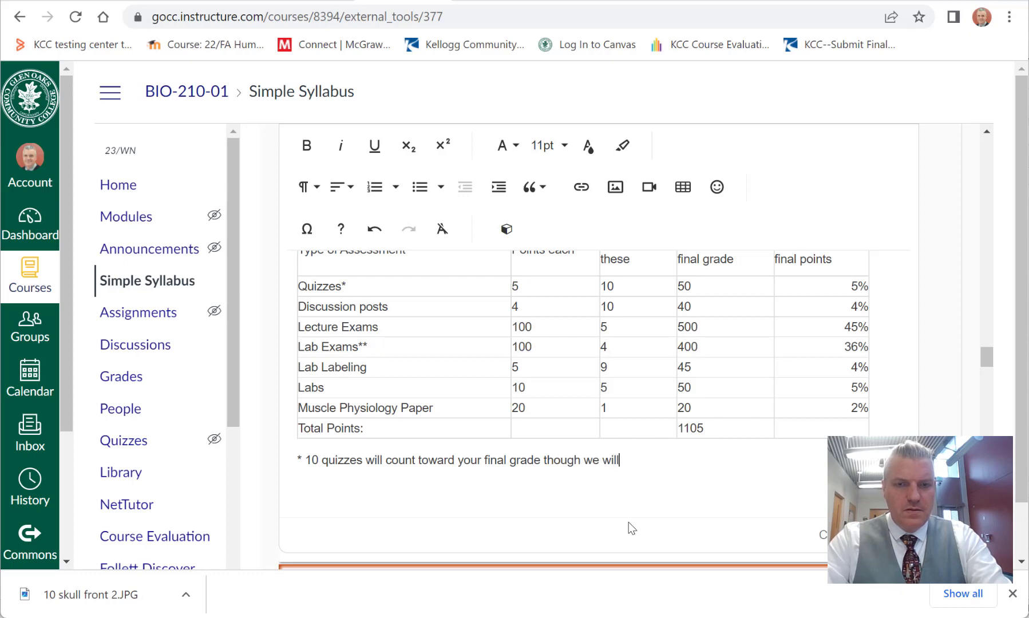
# Step: Extend the quiz footnote with "though we will take more than 10 quizzes" and an opening parenthesis
pyautogui.press('BackSpace')
pyautogui.press('BackSpace')
pyautogui.press('BackSpace')
pyautogui.write('ill take more th')
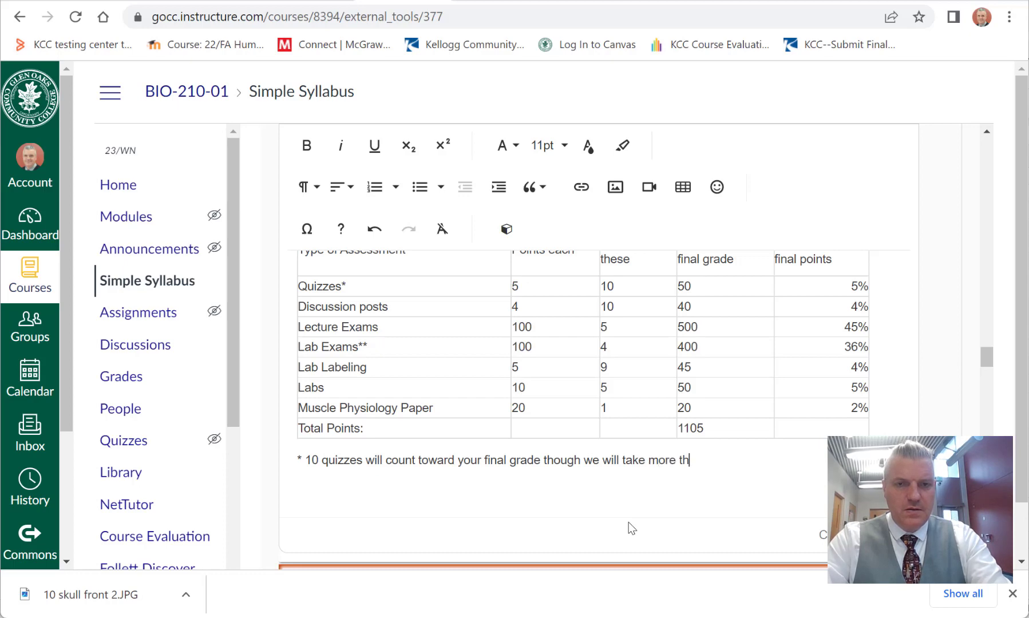
pyautogui.write('an 10 q')
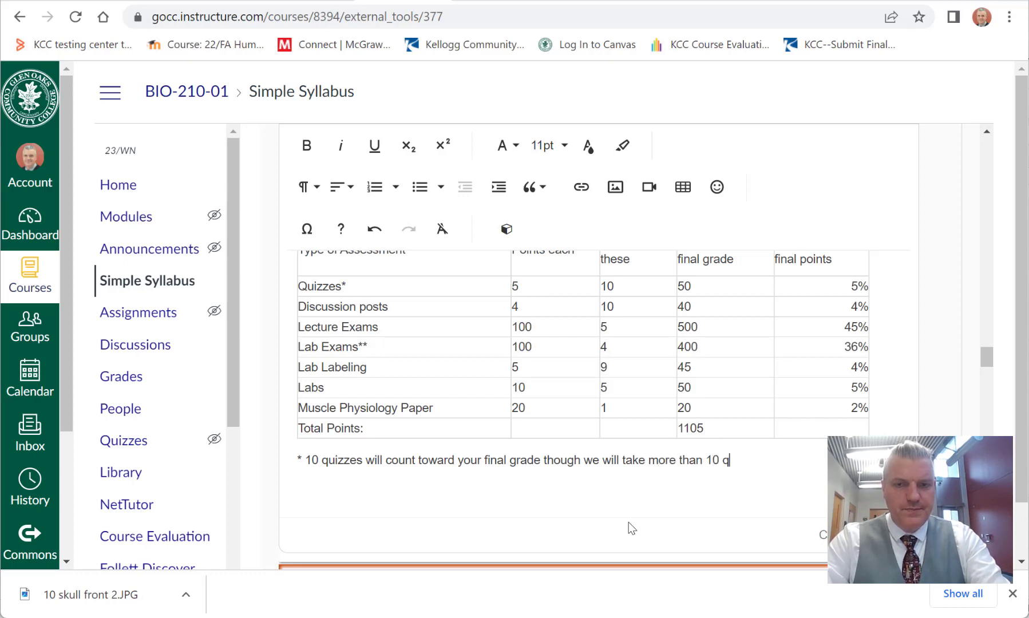
pyautogui.write('uizzes (')
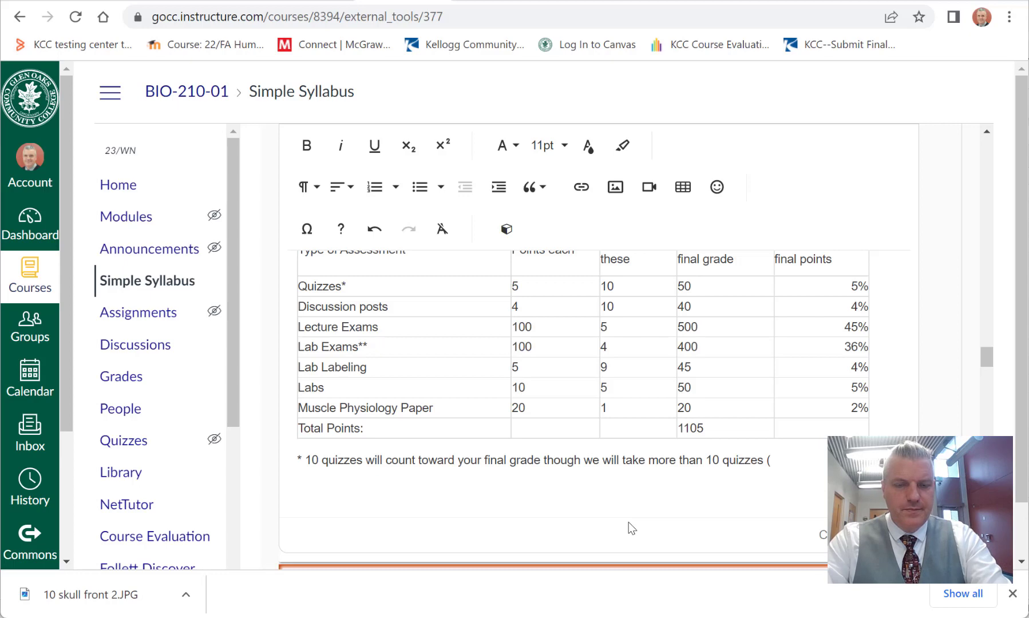
pyautogui.write('your highe')
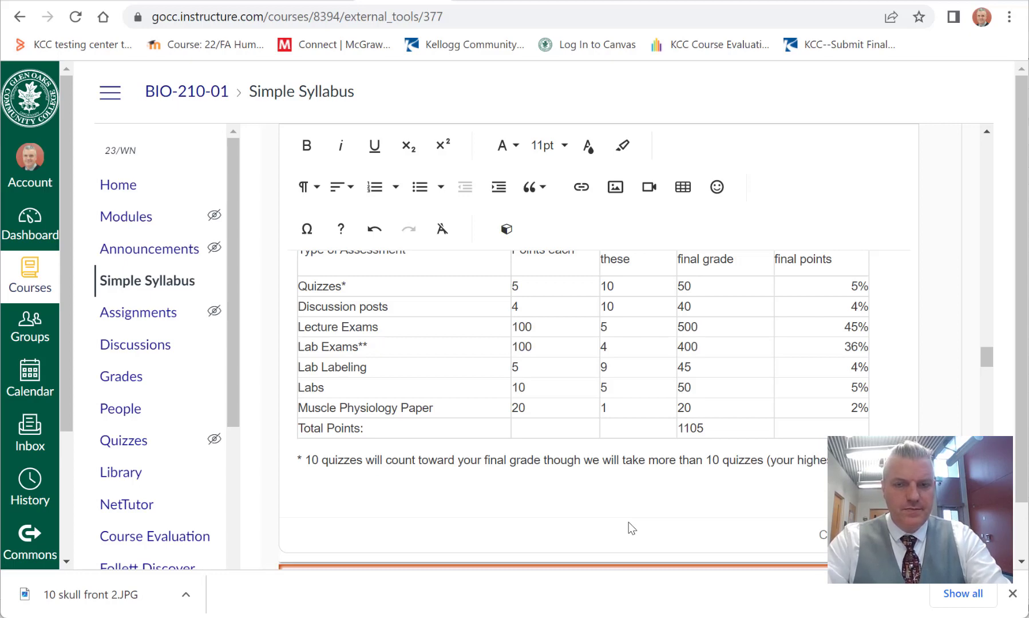
pyautogui.write('twar')
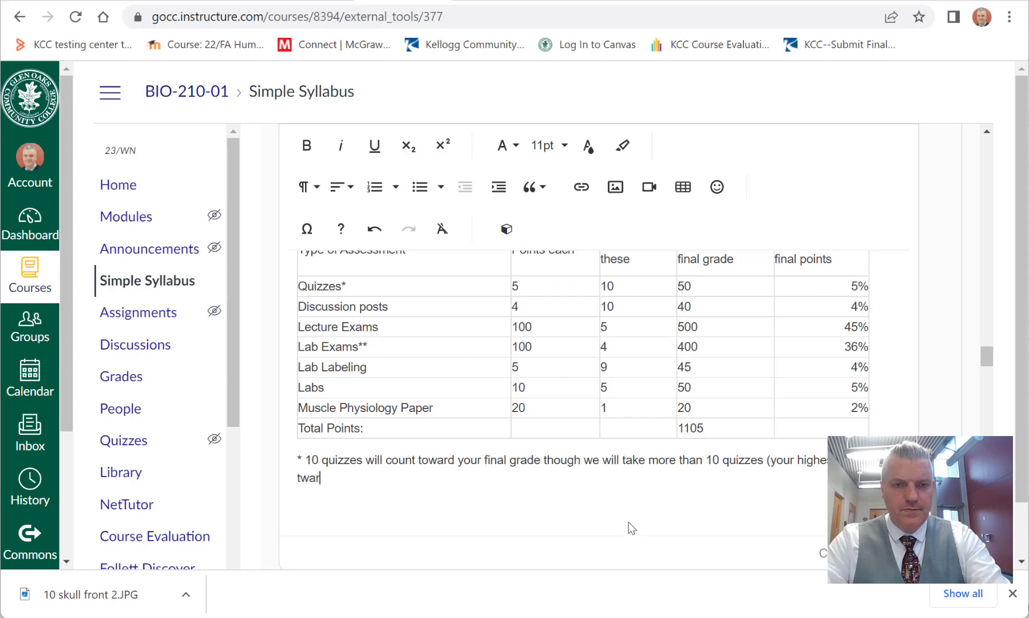
# Step: Complete the quiz footnote's parenthetical, stating that the student's highest scores count toward the final grade
pyautogui.press('BackSpace')
pyautogui.press('BackSpace')
pyautogui.press('BackSpace')
pyautogui.write('or')
pyautogui.press('BackSpace')
pyautogui.write('war')
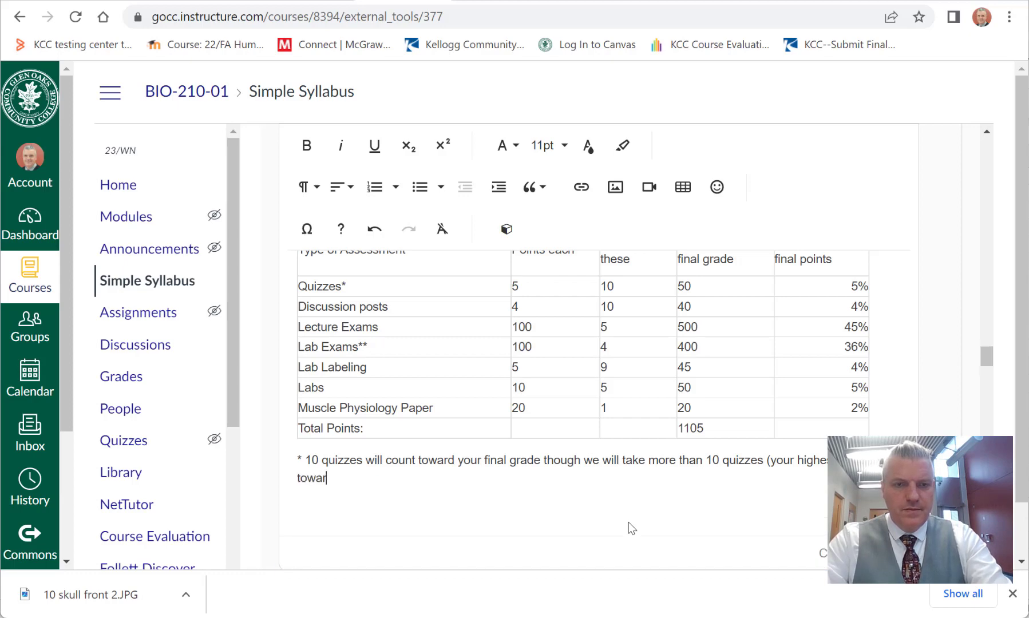
pyautogui.write('d')
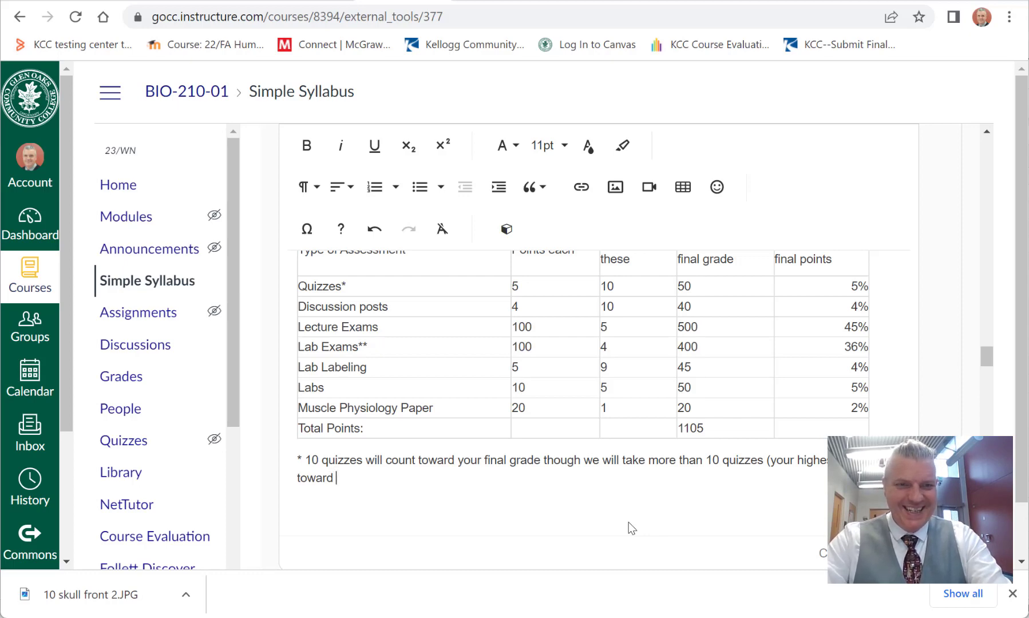
pyautogui.write('your final grade')
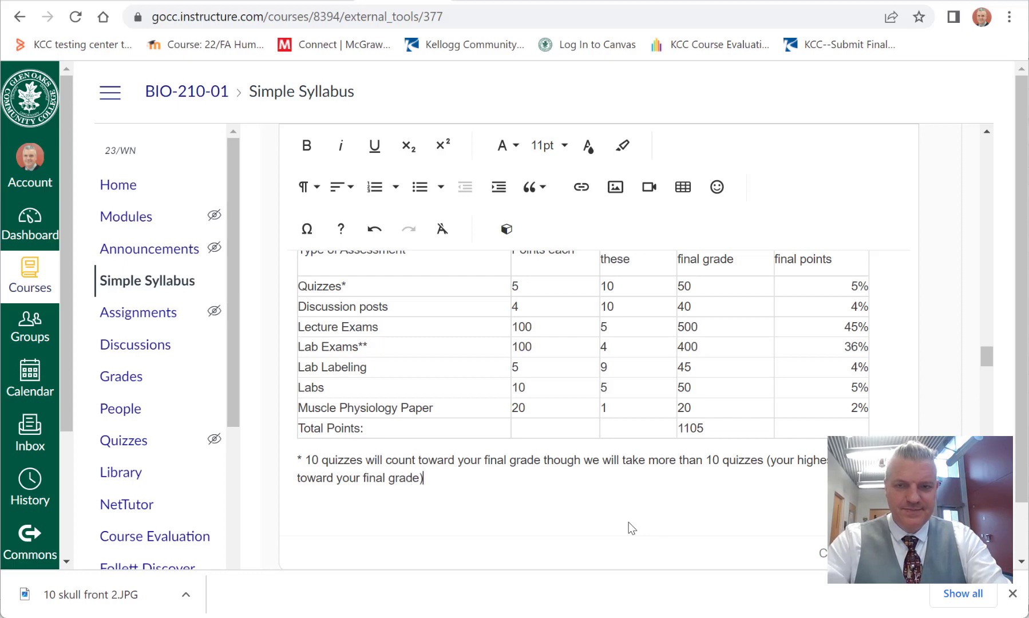
# Step: Insert "only" before "your highest" and "quiz scores" before "count" in the quiz footnote's parenthetical
pyautogui.click(771, 460)
pyautogui.write('only your h ')
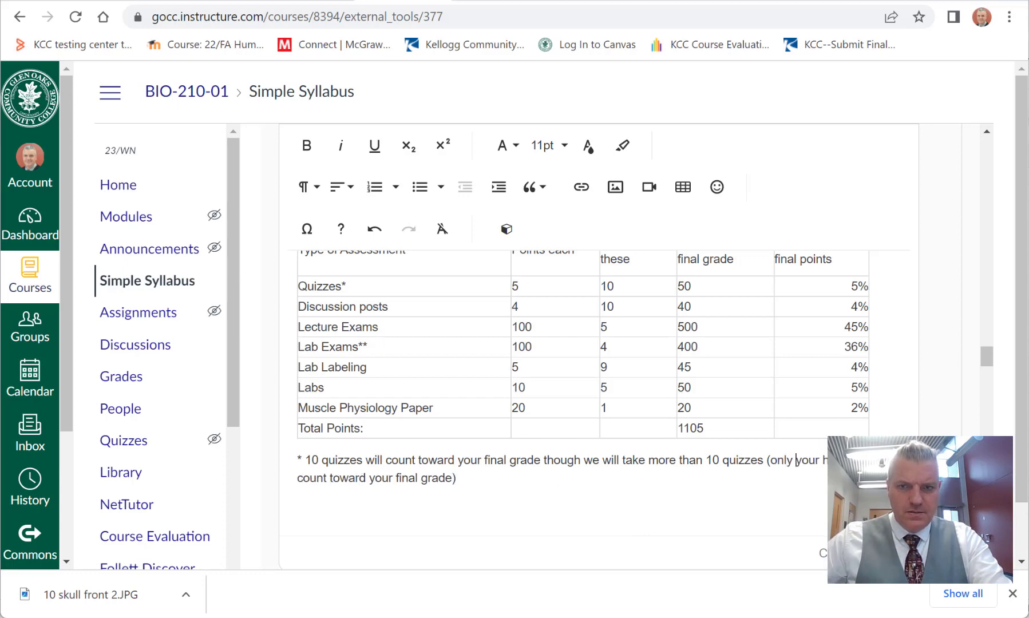
pyautogui.write('quiz s co')
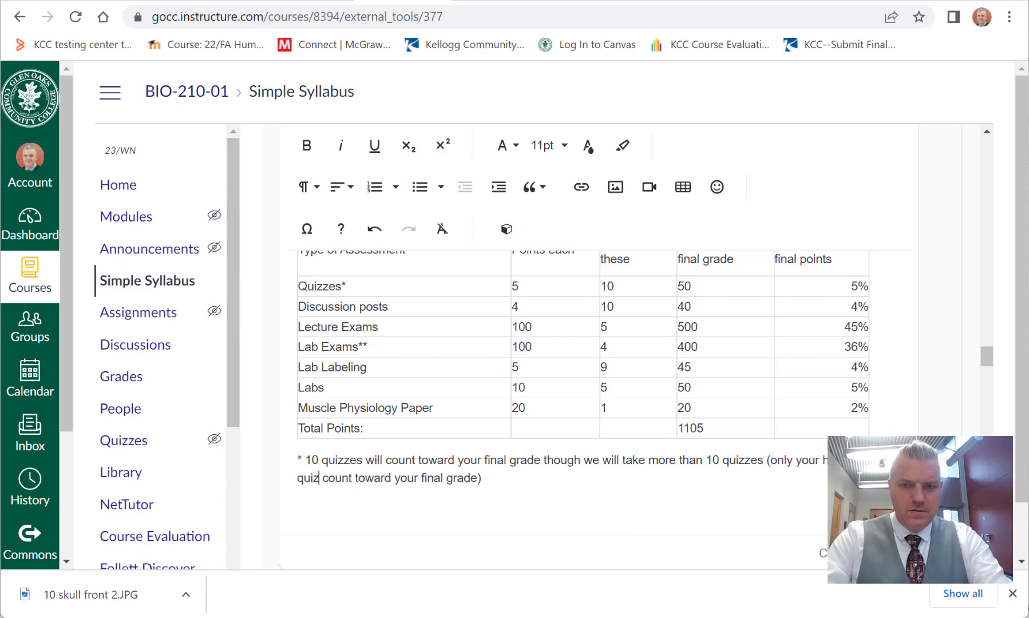
pyautogui.press('BackSpace')
pyautogui.write('cores')
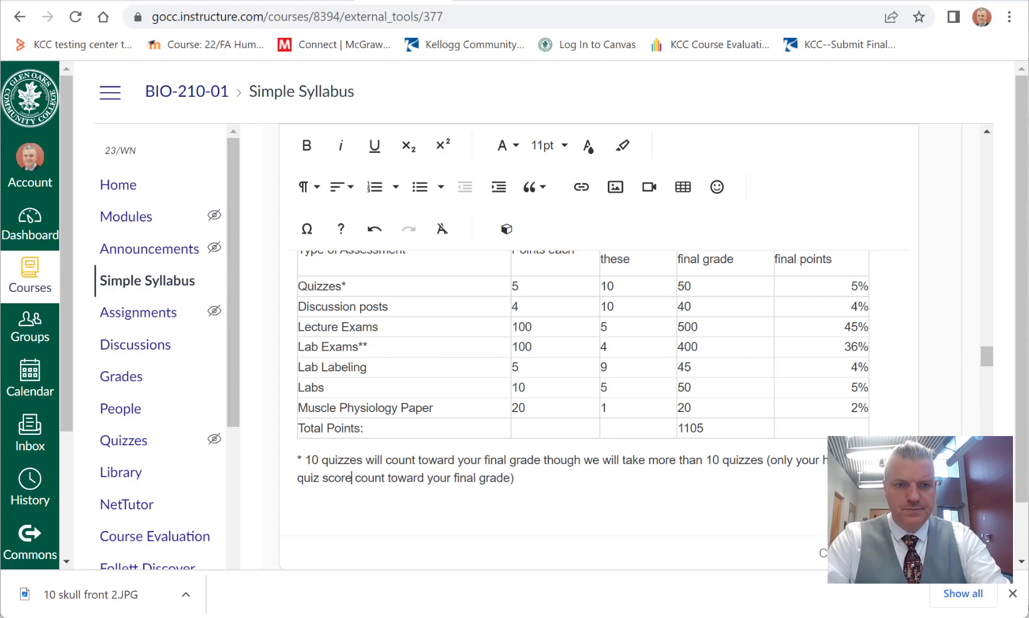
# Step: Add a second footnote under the quiz footnote reading "** You will take a total of 5 lab exams"
pyautogui.click(587, 478)
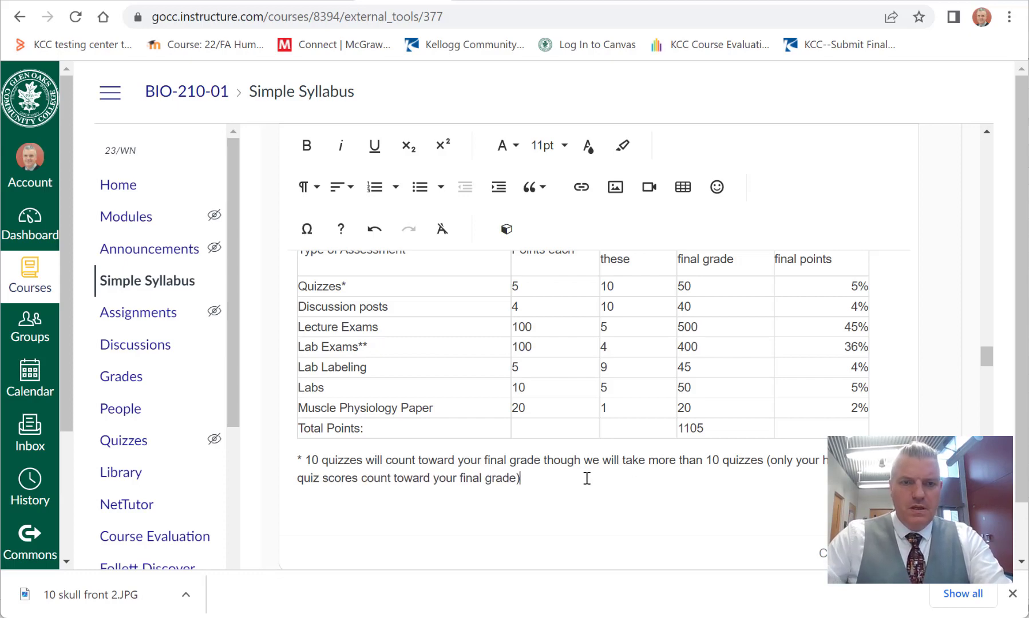
pyautogui.press('Return')
pyautogui.write('*')
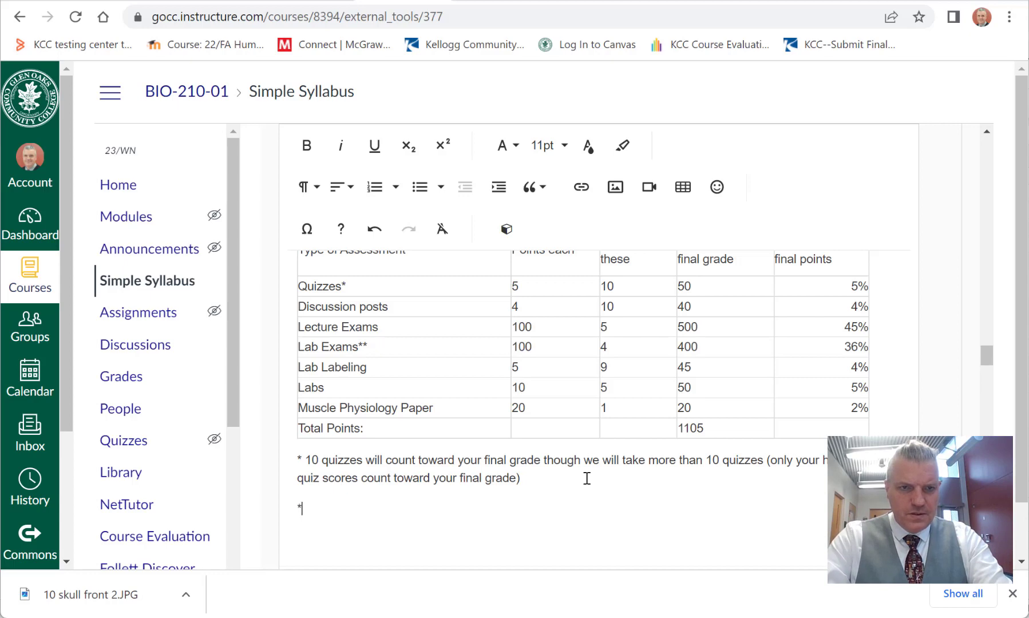
pyautogui.write('*')
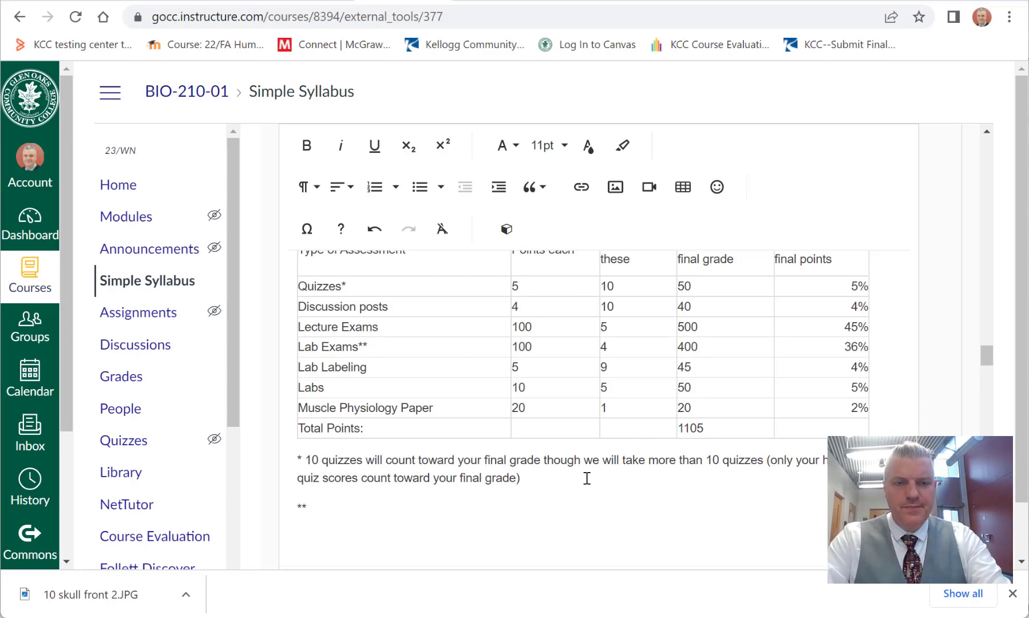
pyautogui.write(' You will take a')
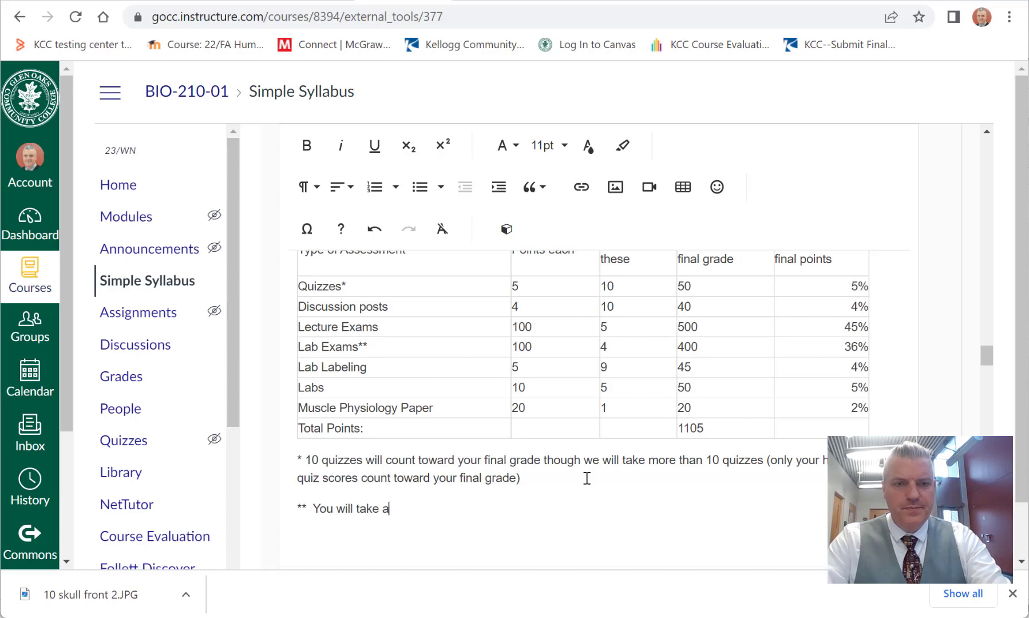
pyautogui.write(' toot')
pyautogui.press('BackSpace')
pyautogui.press('BackSpace')
pyautogui.write('toa')
pyautogui.press('BackSpace')
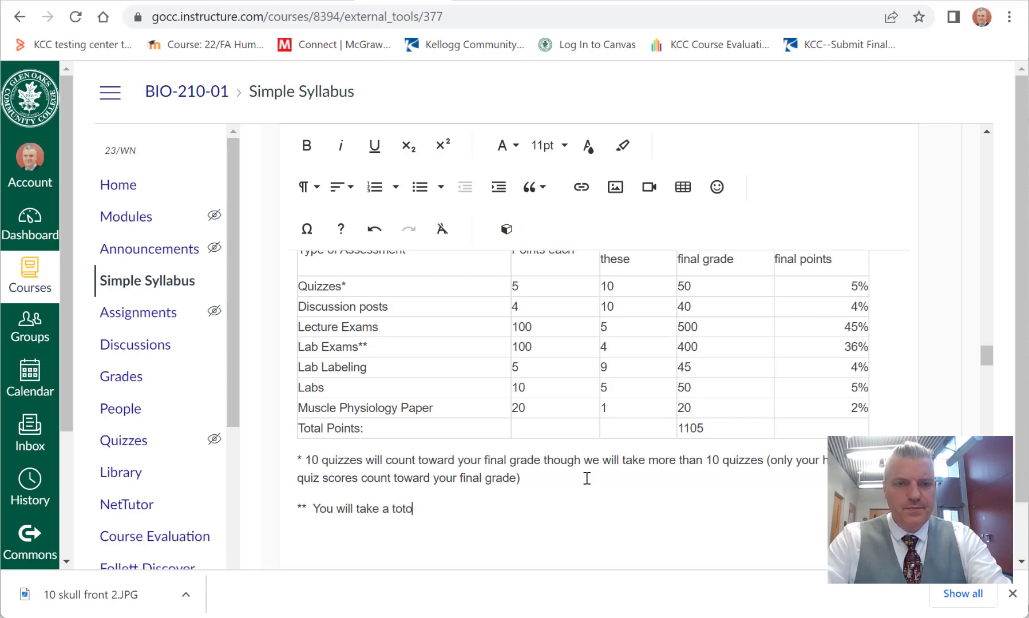
pyautogui.press('BackSpace')
pyautogui.write('al of 5 l')
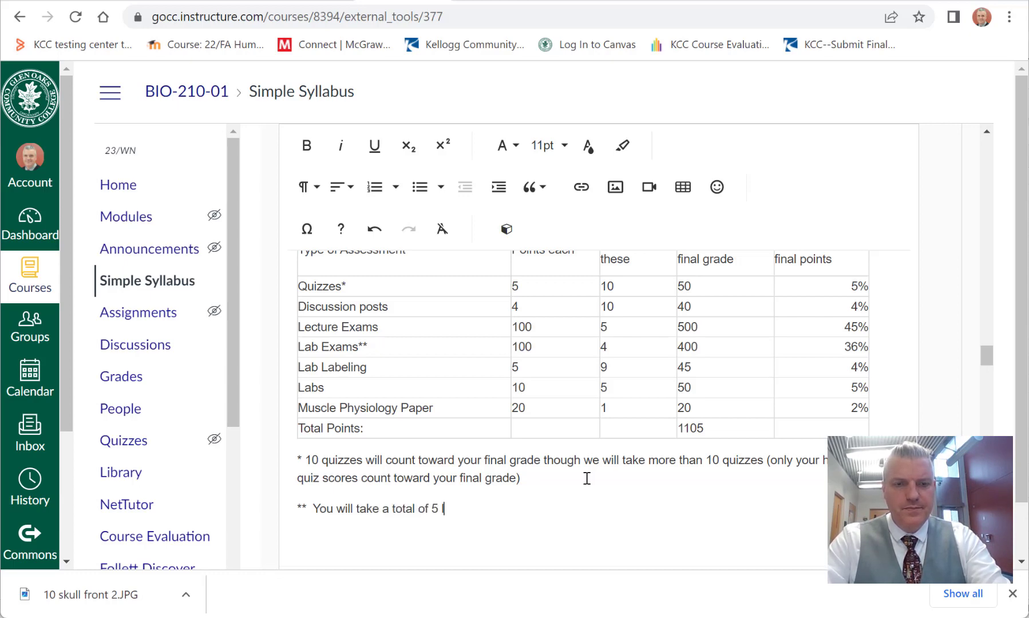
pyautogui.write('ab exams.  Your ')
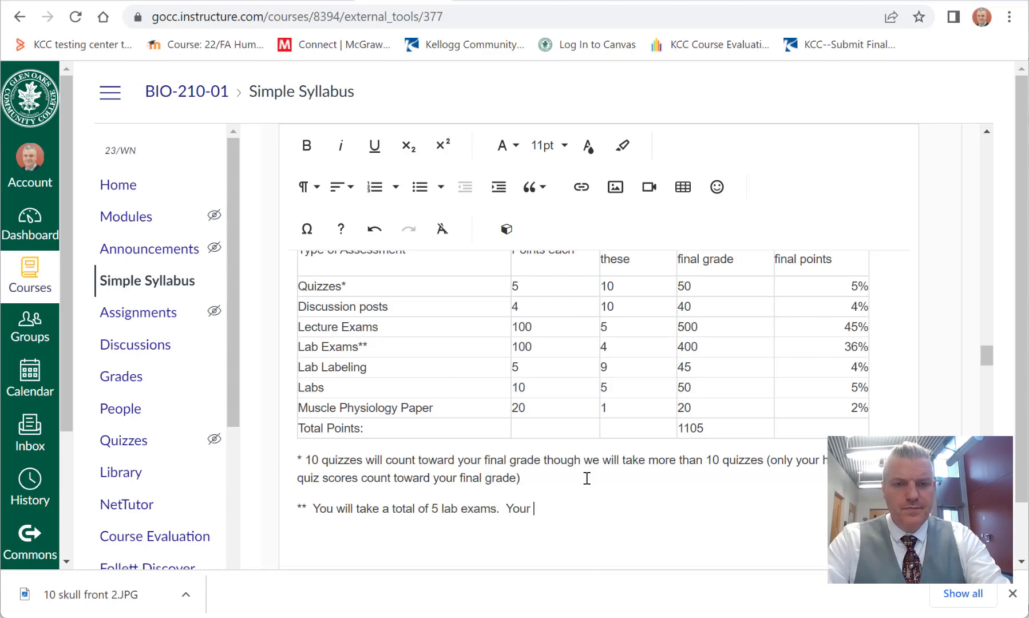
pyautogui.write('lowest lab exam s')
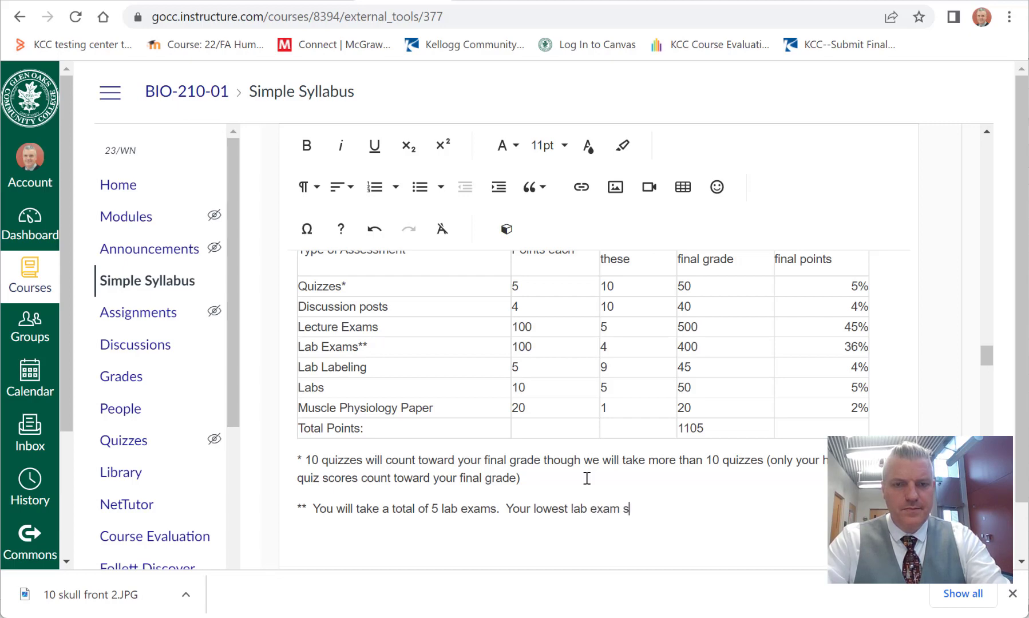
pyautogui.write('core will be dro')
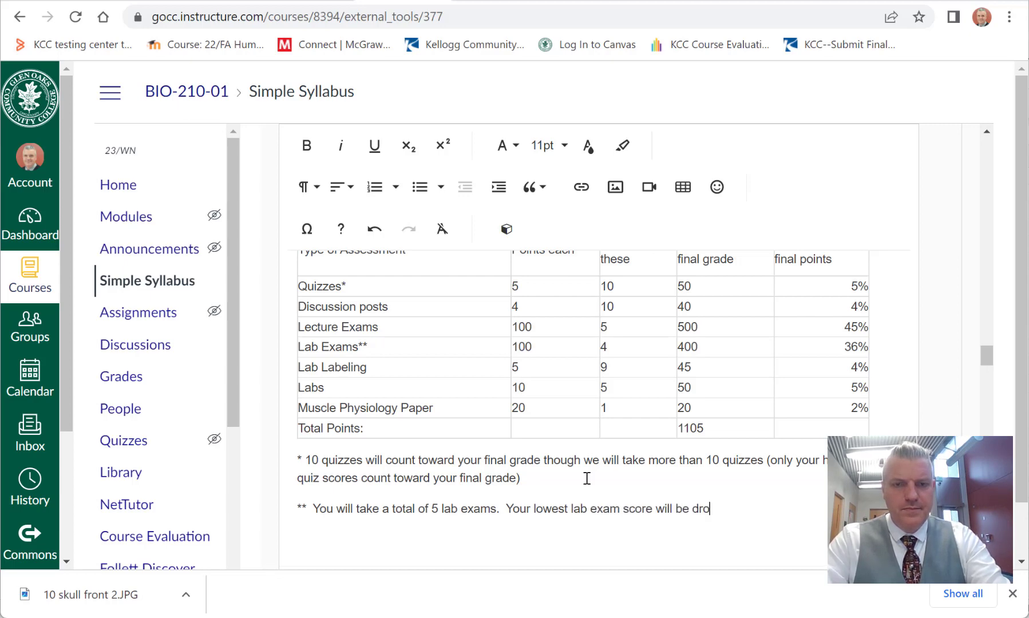
pyautogui.write('pped')
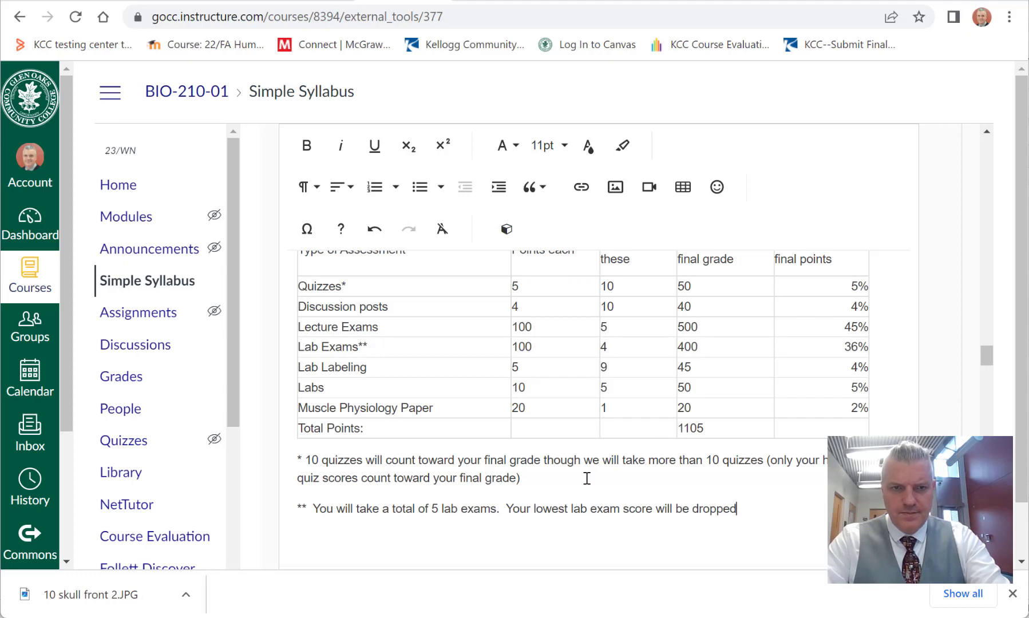
pyautogui.write(', so only ')
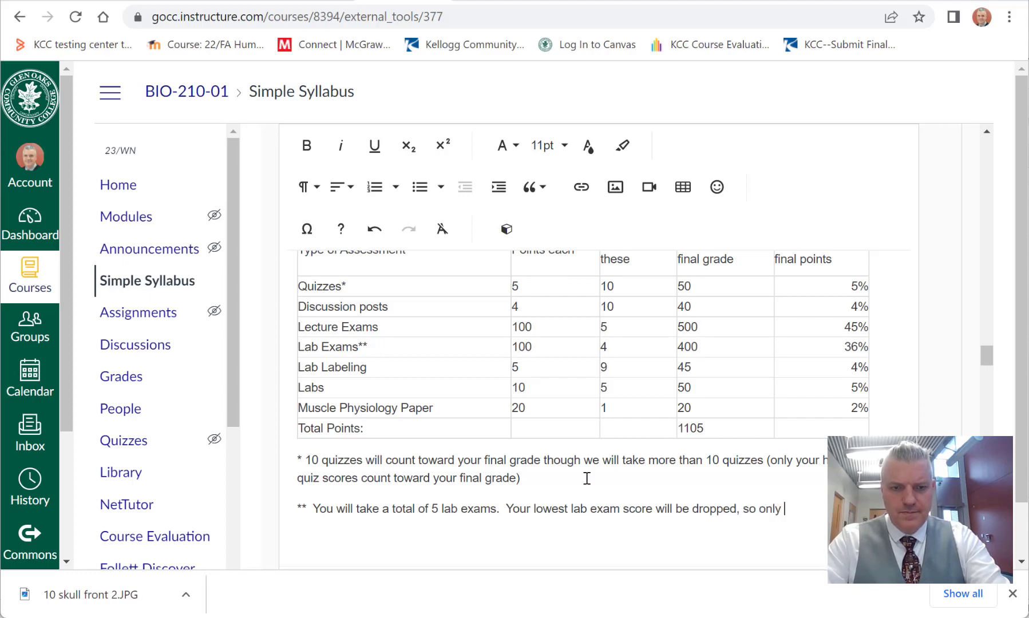
pyautogui.write('your fi')
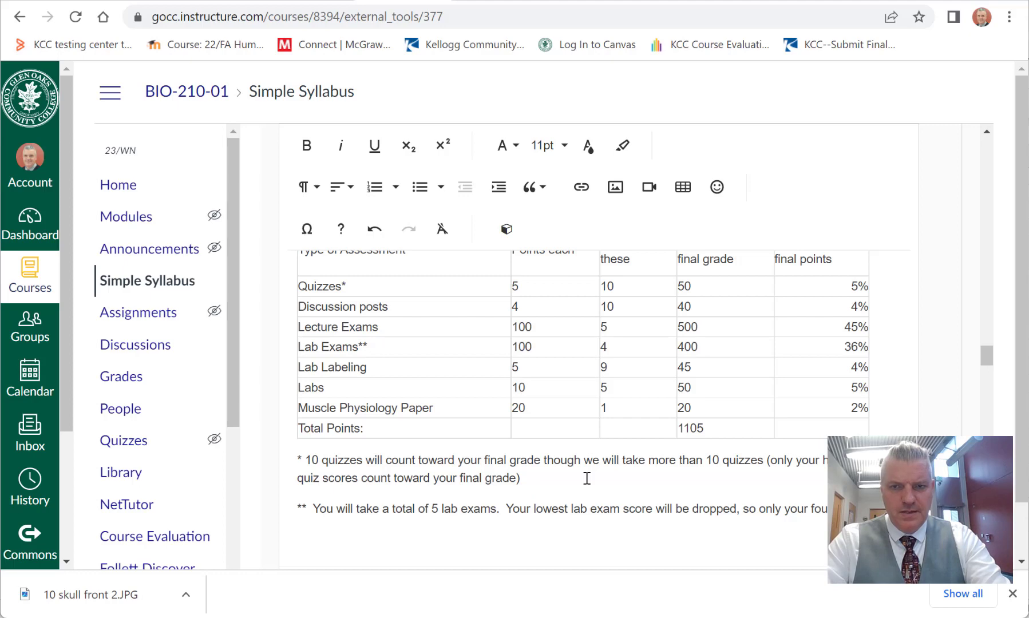
# Step: Complete the lab exam footnote with ", so only your four highest lab exams will contribute to your final grade."
pyautogui.write('exams ')
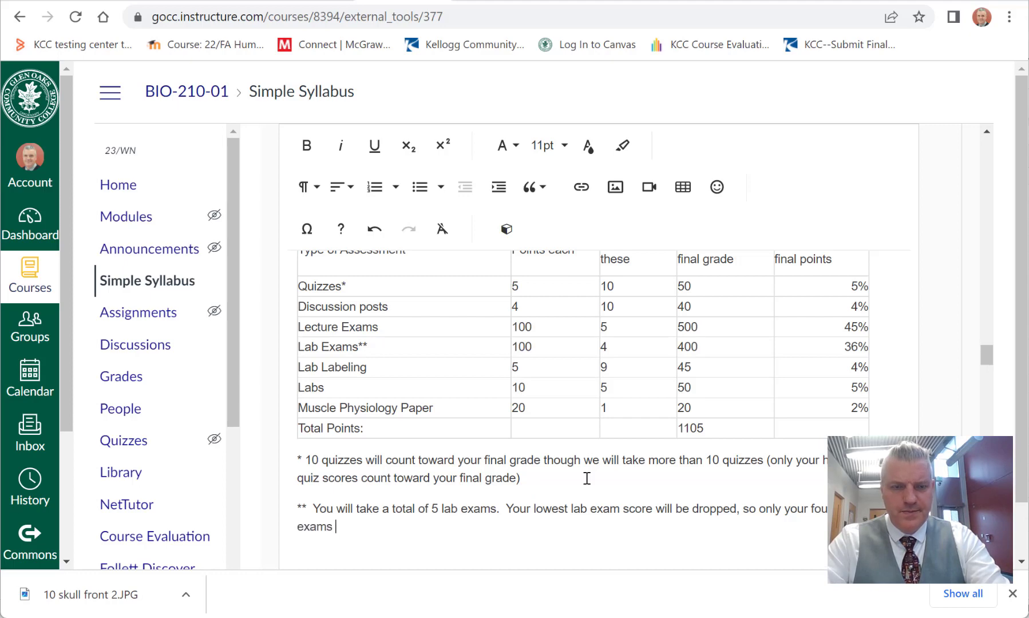
pyautogui.write('will contr')
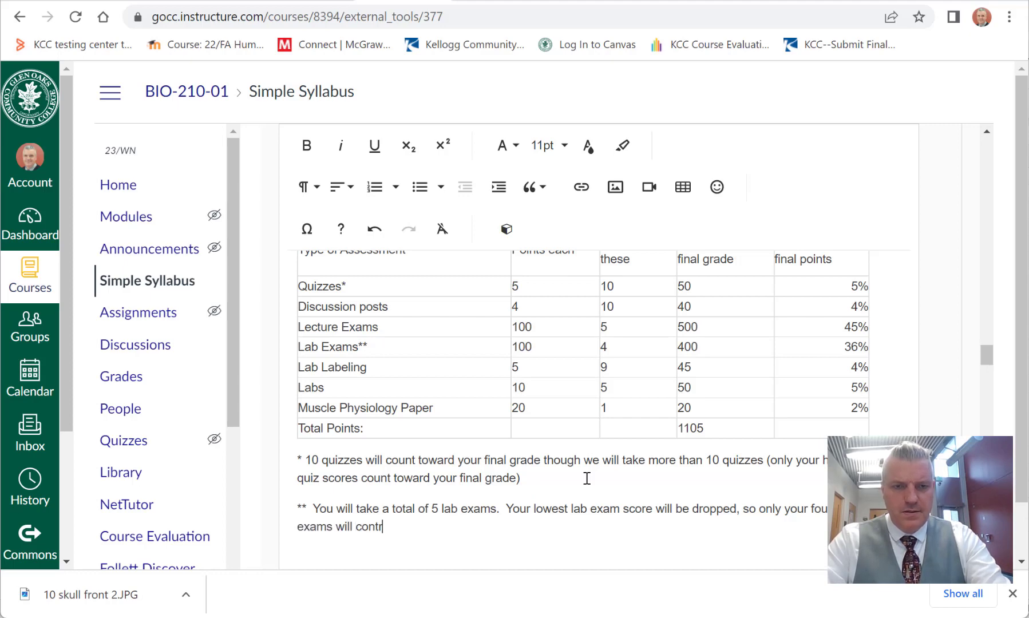
pyautogui.write('ibute to you')
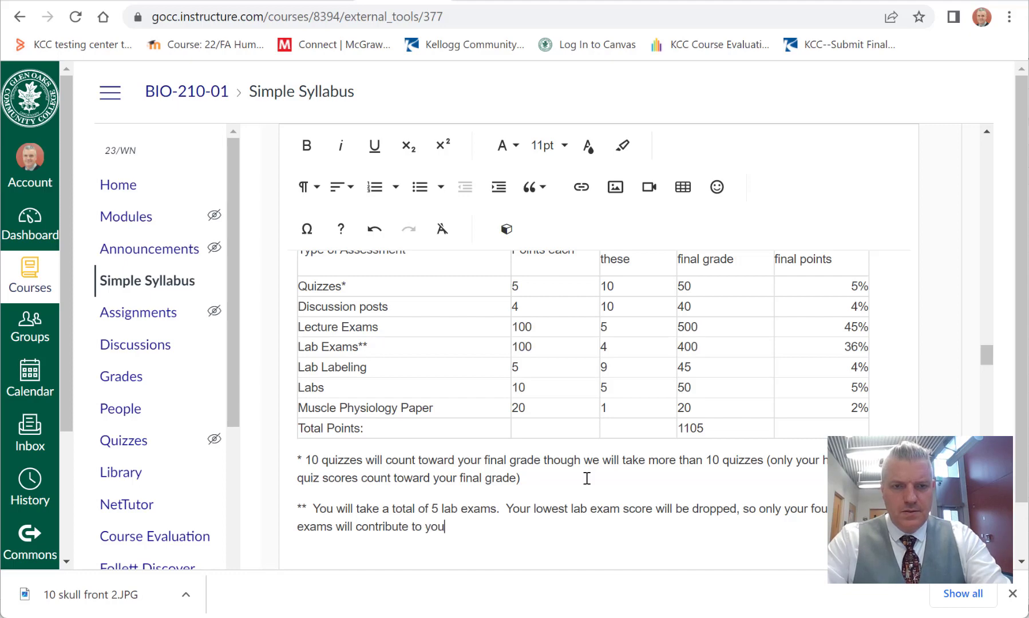
pyautogui.write('r final grade.')
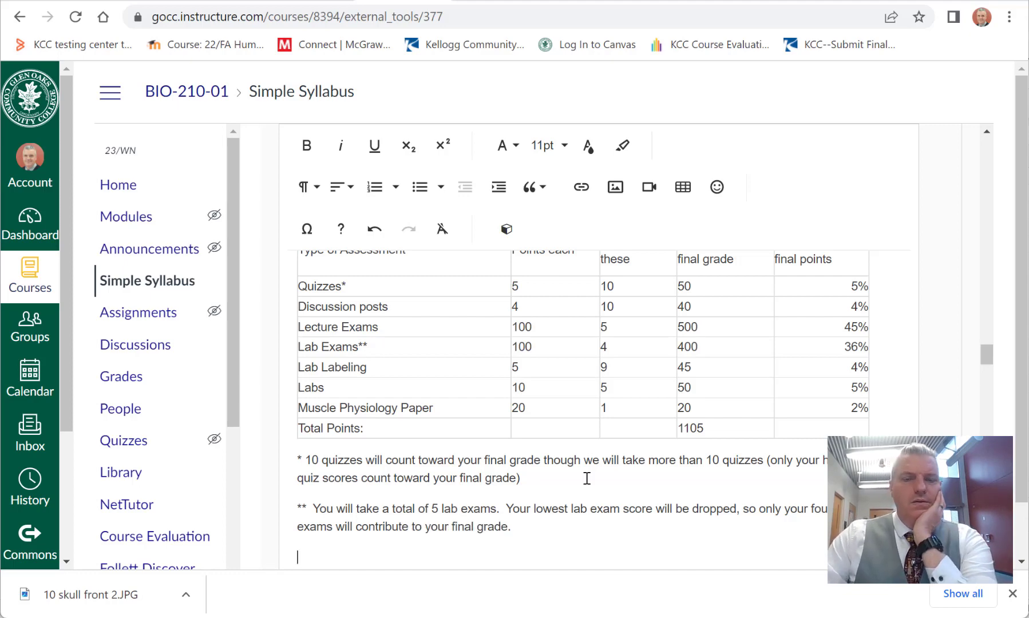
# Step: Remove the empty line between the introductory sentence and the assessment table in Grading Methods
pyautogui.scroll(5, 587, 478)
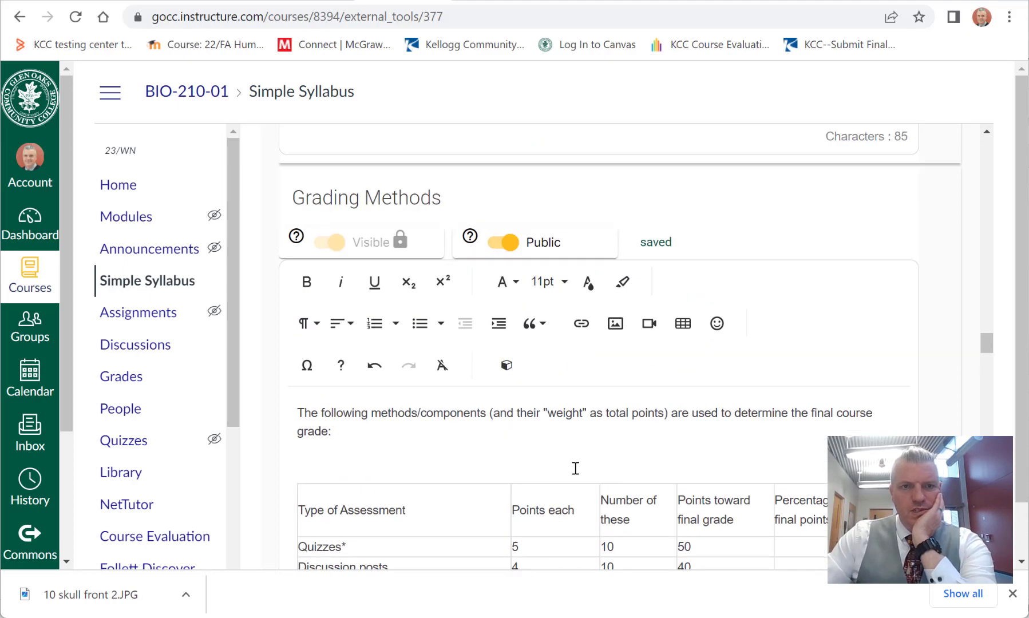
pyautogui.click(402, 443)
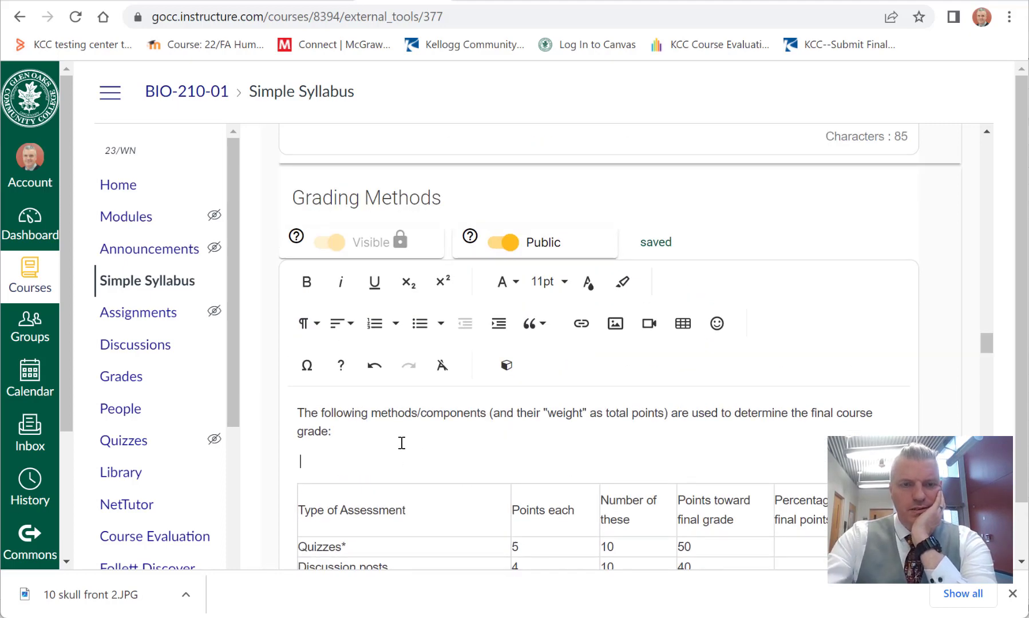
pyautogui.press('BackSpace')
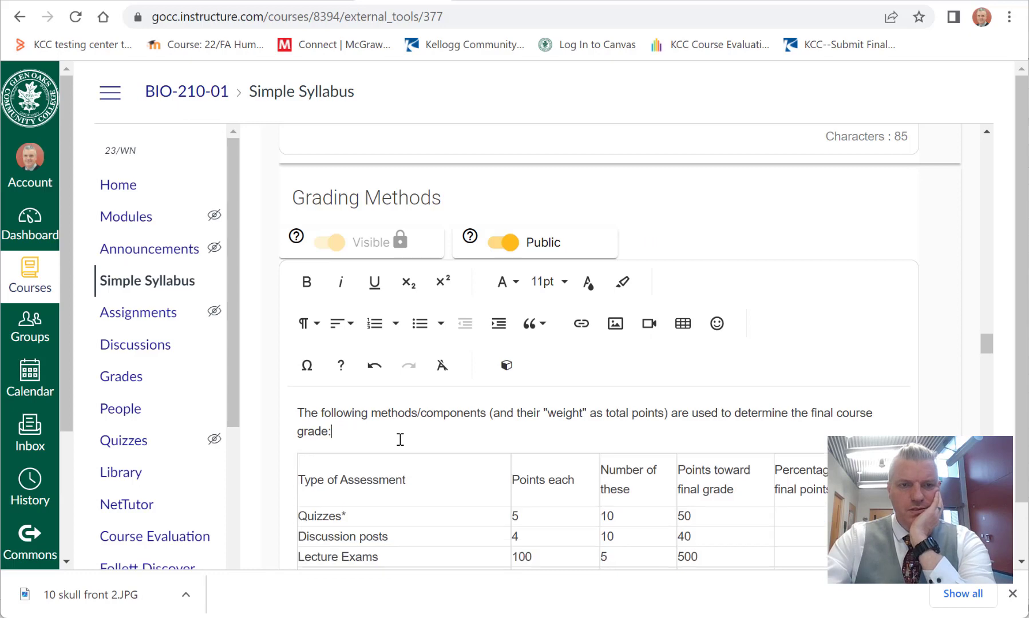
# Step: Go to the empty Calendar section below Grading Methods and place the cursor in its text area
pyautogui.scroll(-3, 515, 423)
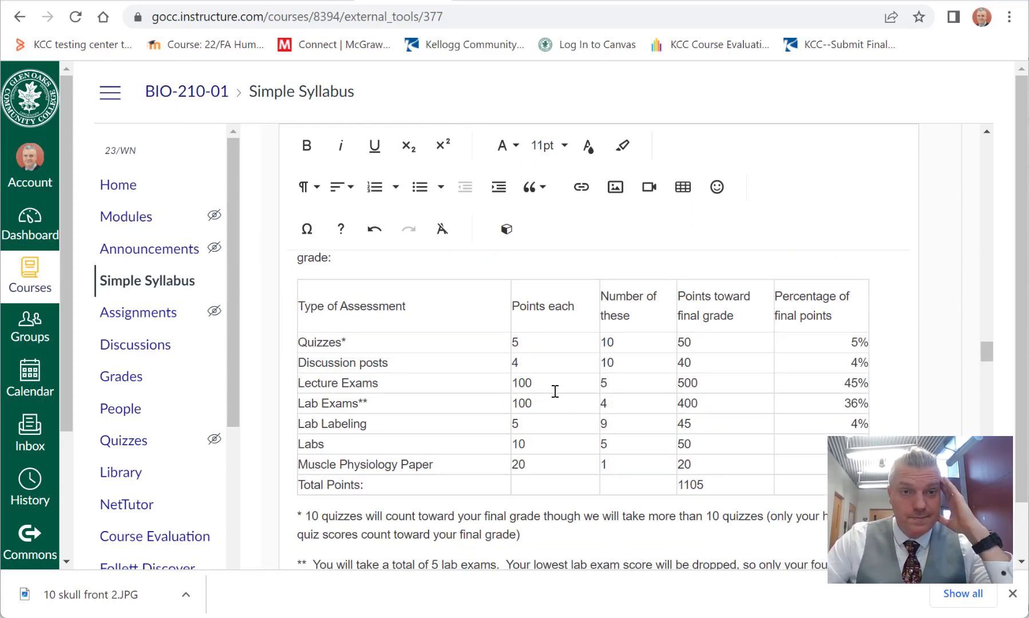
pyautogui.scroll(-3, 547, 391)
pyautogui.scroll(-2, 548, 390)
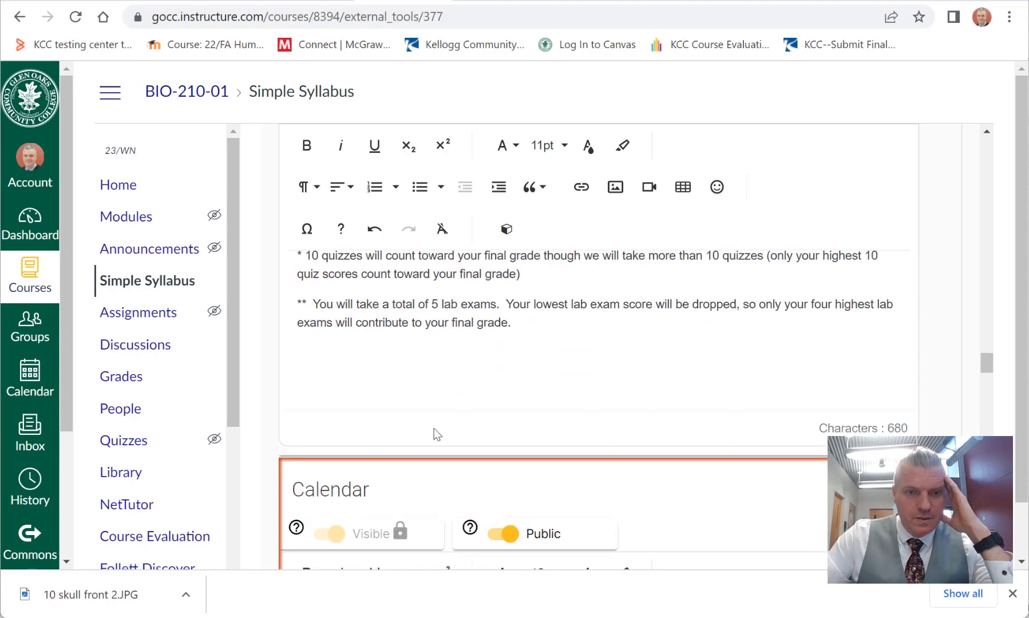
pyautogui.scroll(-8, 434, 429)
pyautogui.click(397, 296)
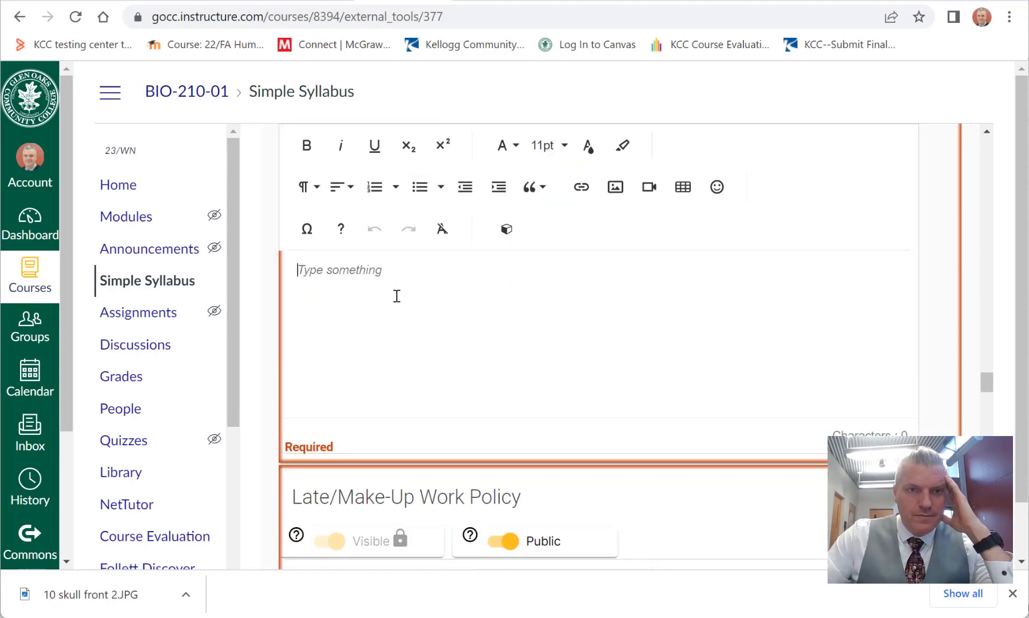
pyautogui.scroll(3, 395, 294)
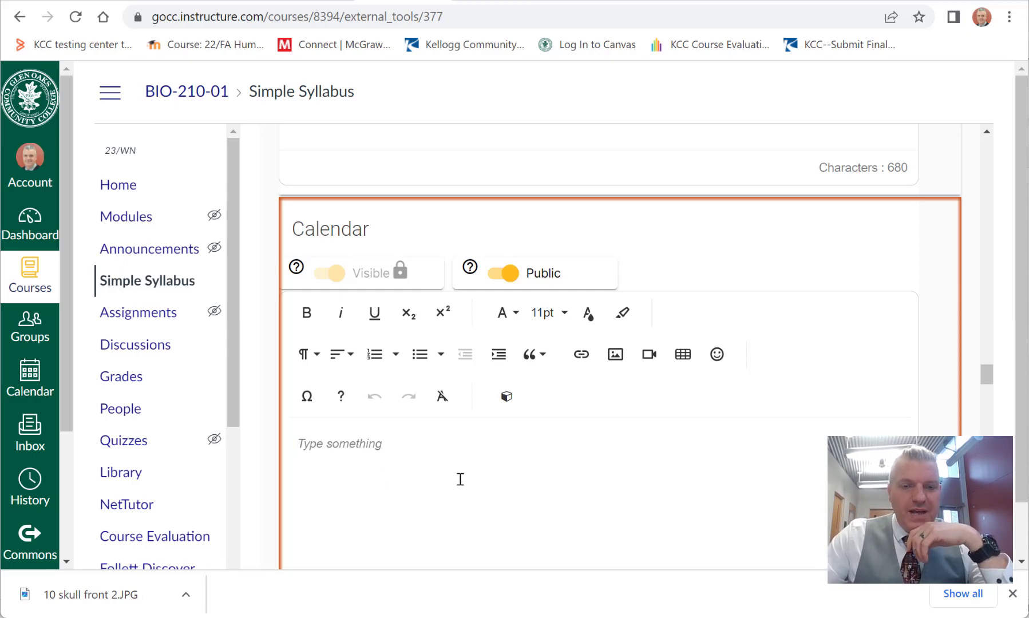
# Step: Switch to the syllabi folder and open the workbooks "999999 schedule by week" and "999999 schedule by week exams to the right"
pyautogui.hotkey('alt', 'Tab')
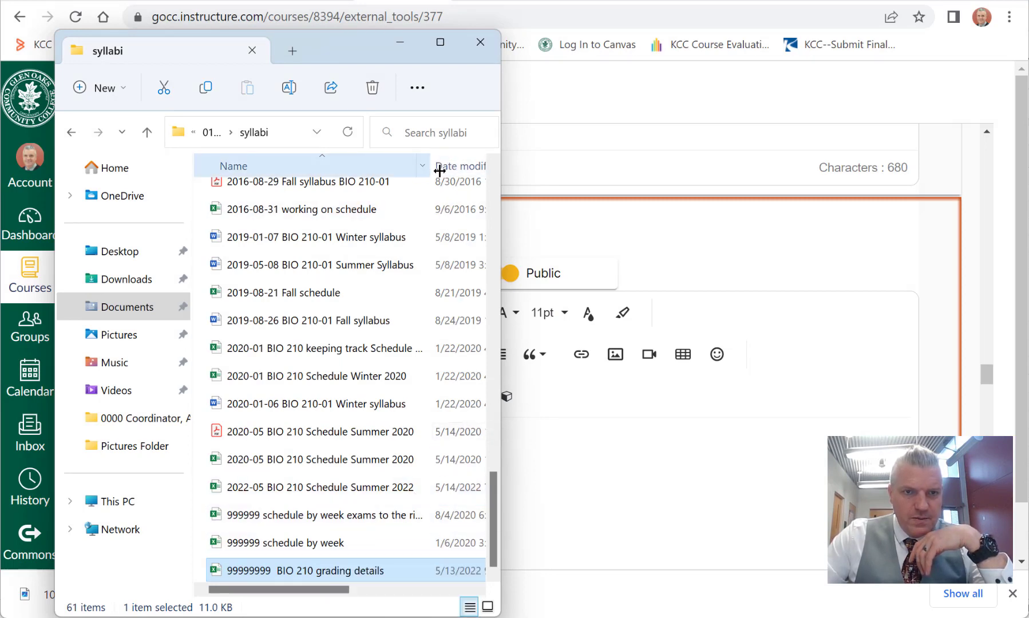
pyautogui.moveTo(439, 170); pyautogui.dragTo(472, 172)
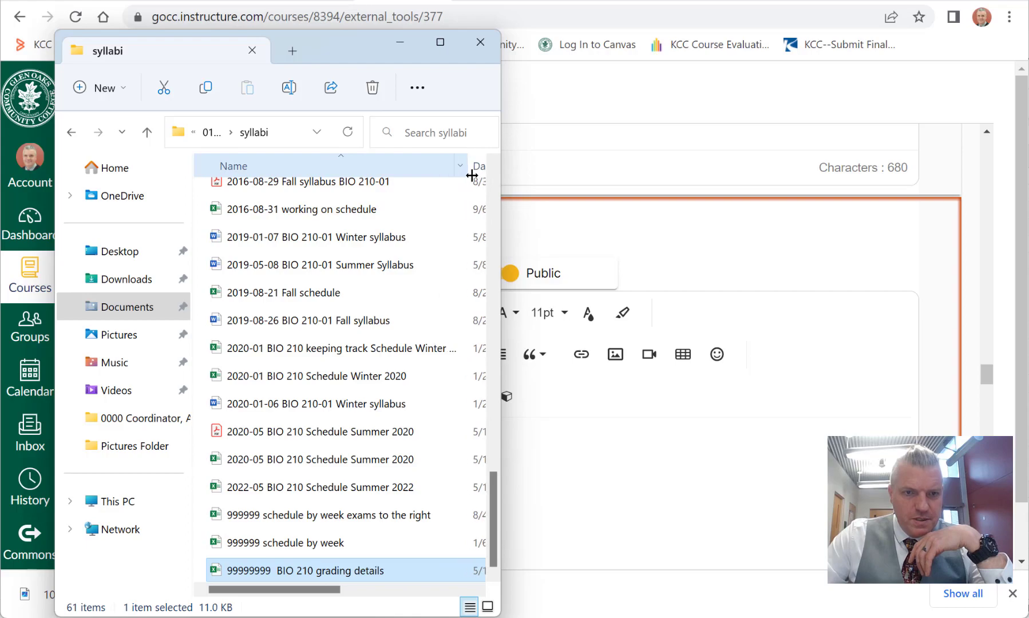
pyautogui.doubleClick(345, 546)
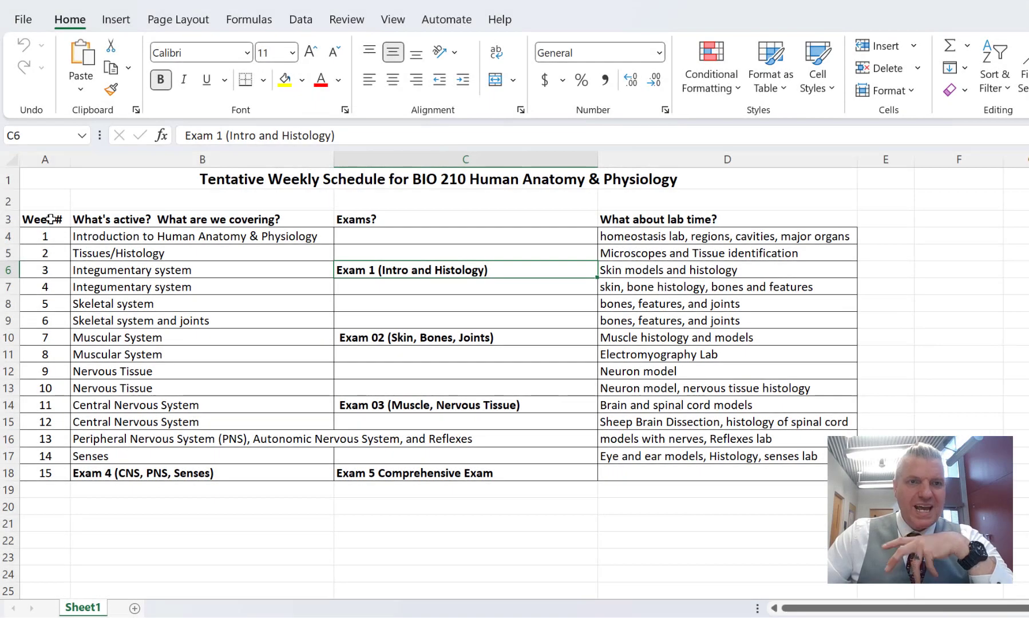
# Step: Examine the weekly schedule's week numbers, title, covered topics and lab activities
pyautogui.click(50, 222)
pyautogui.click(52, 236)
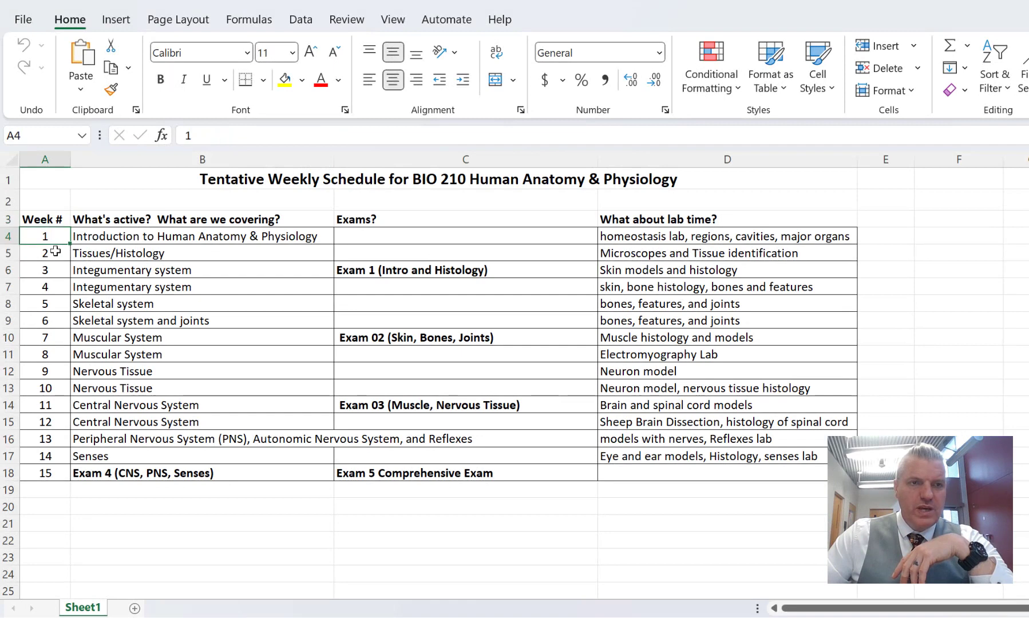
pyautogui.click(56, 253)
pyautogui.click(56, 270)
pyautogui.click(56, 286)
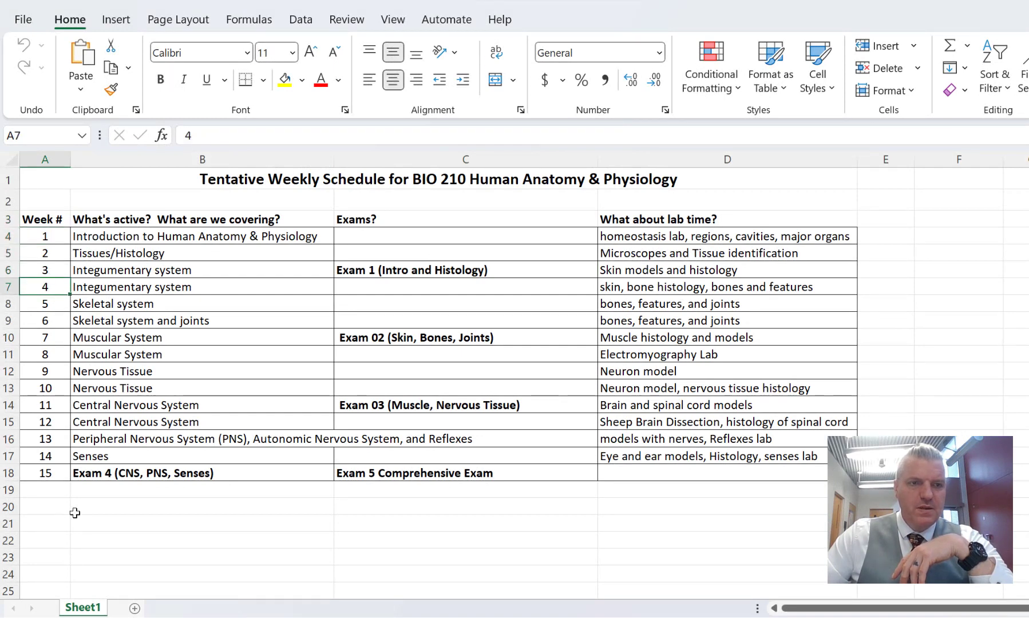
pyautogui.click(51, 473)
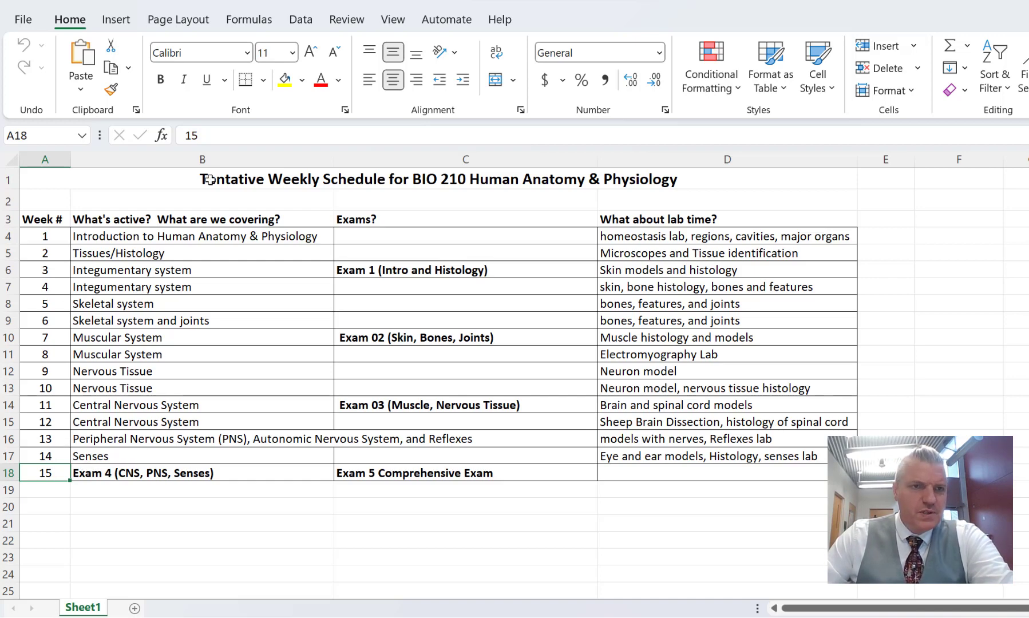
pyautogui.click(118, 179)
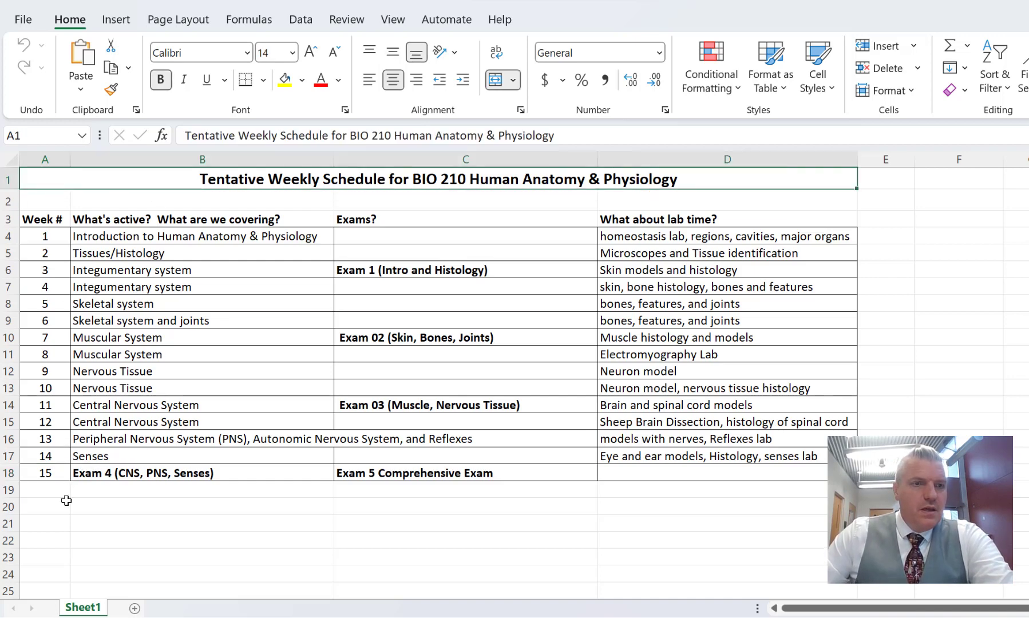
pyautogui.click(56, 473)
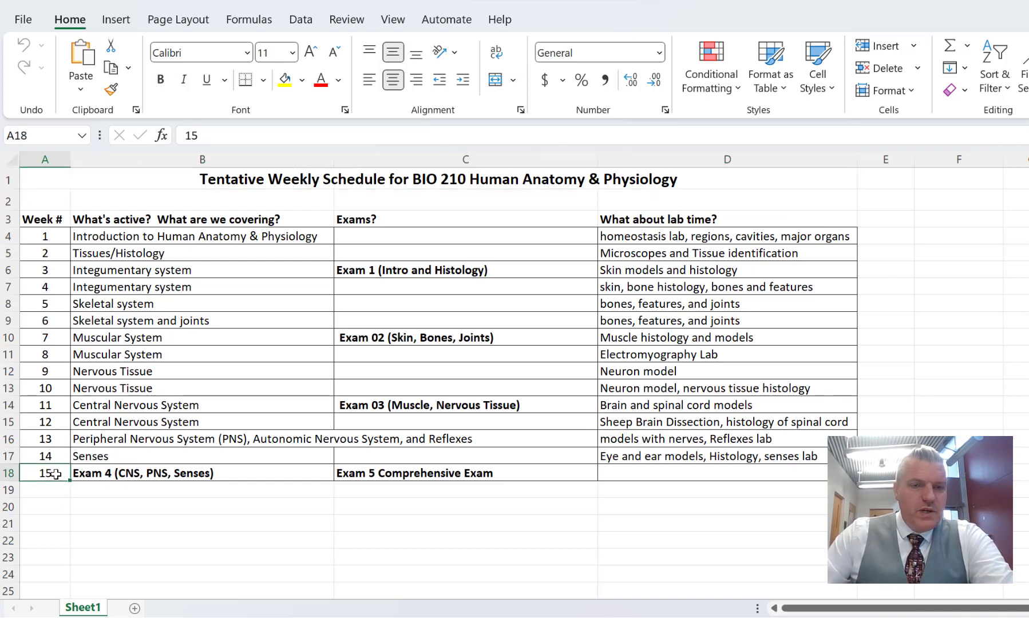
pyautogui.click(117, 456)
pyautogui.click(112, 439)
pyautogui.click(109, 422)
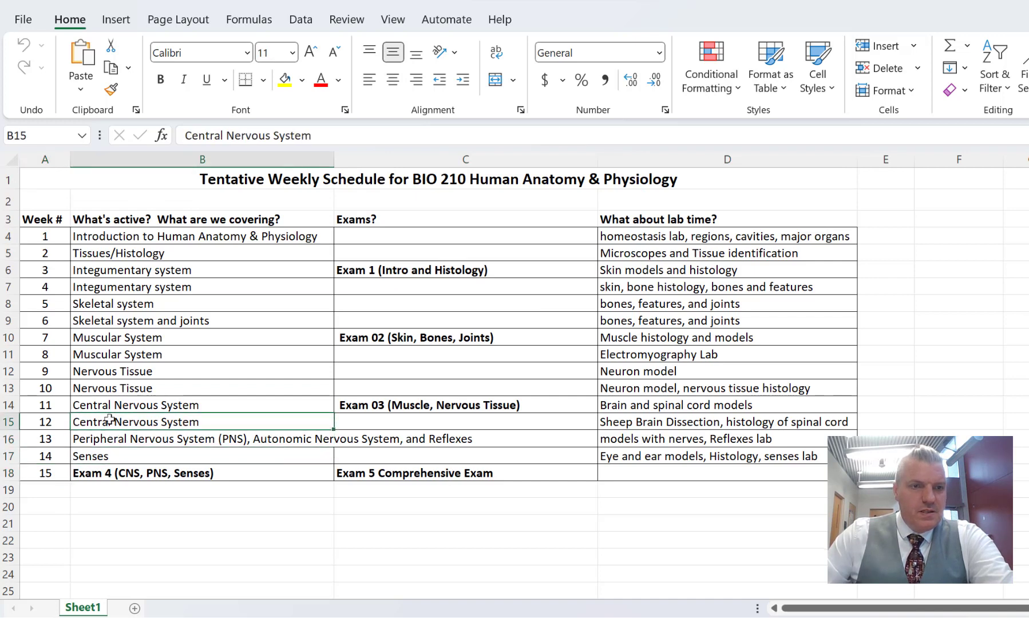
pyautogui.click(109, 402)
pyautogui.click(103, 381)
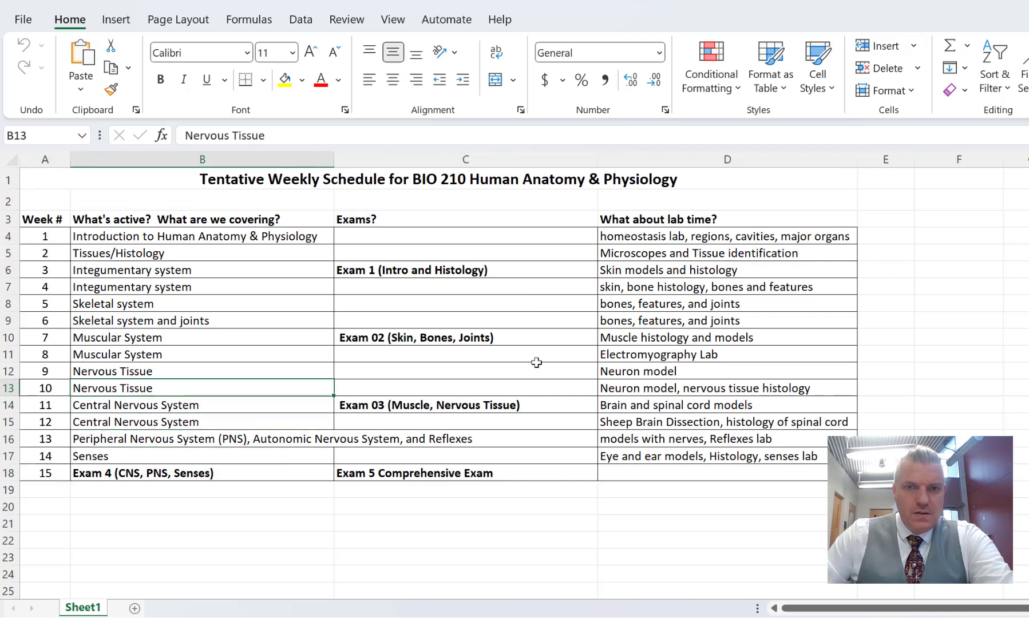
pyautogui.click(662, 219)
pyautogui.click(679, 242)
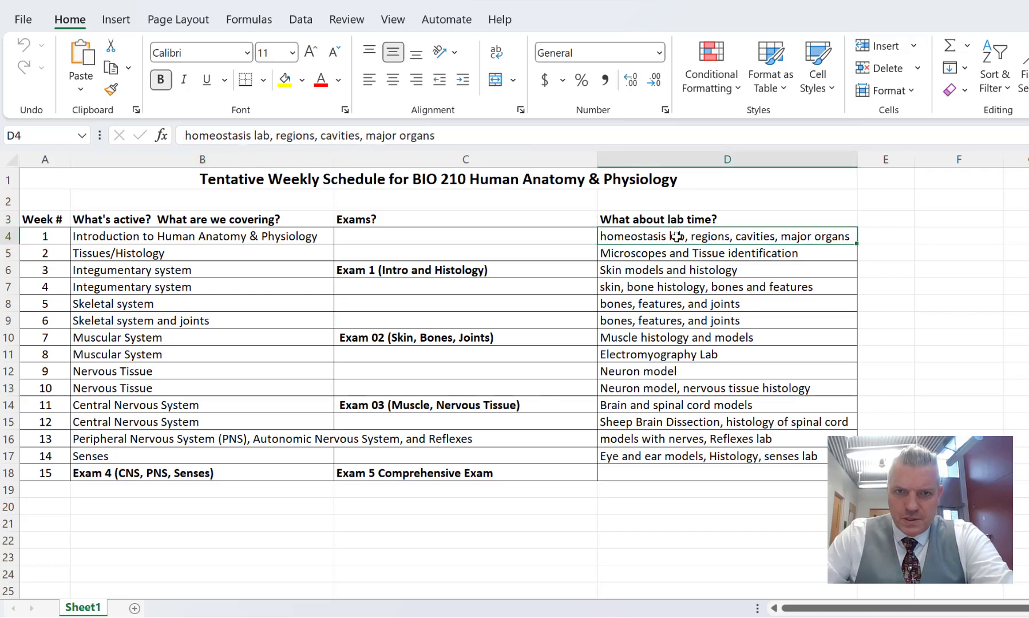
pyautogui.click(675, 254)
pyautogui.click(671, 272)
pyautogui.click(672, 286)
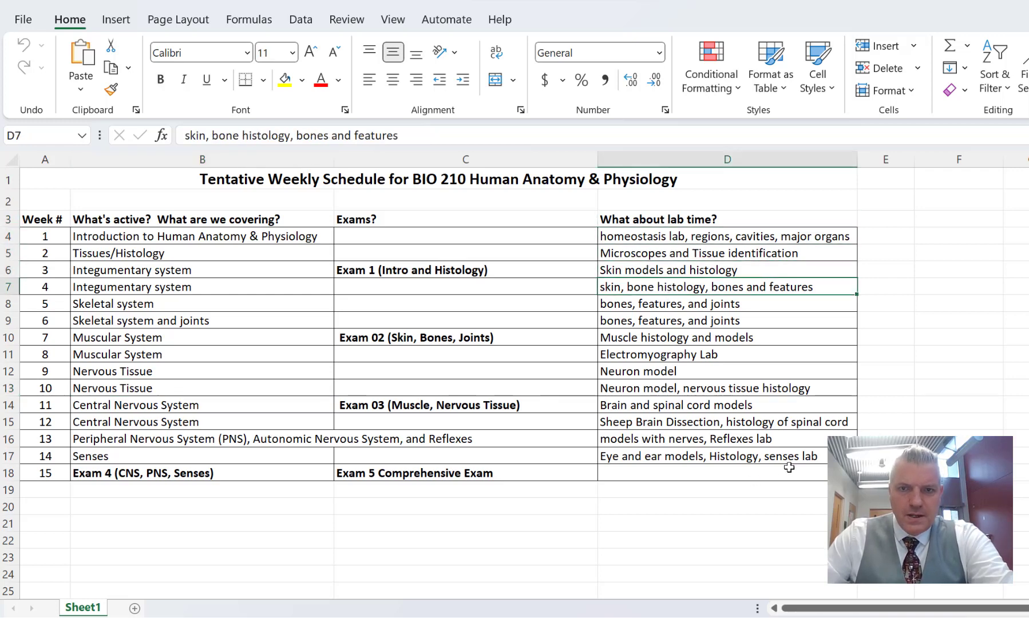
# Step: Copy the entire weekly schedule from its title through week 15, cells A1:D18
pyautogui.moveTo(790, 470); pyautogui.dragTo(57, 177)
pyautogui.rightClick(57, 182)
pyautogui.click(101, 131)
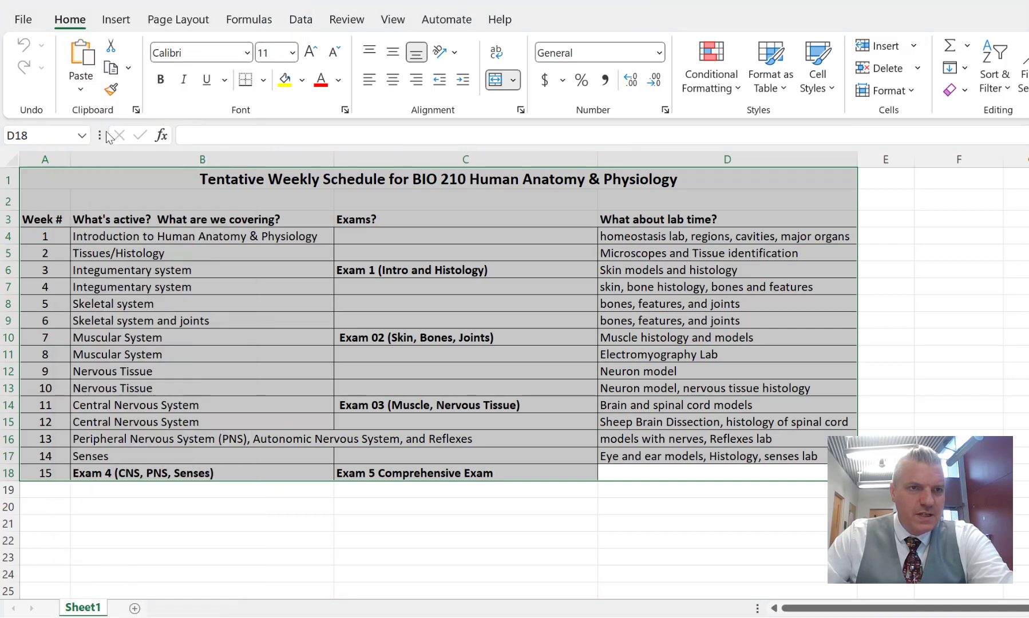
# Step: Close both schedule workbooks and the syllabi folder, and return to the Calendar section's text area in Canvas
pyautogui.hotkey('alt', 'Tab')
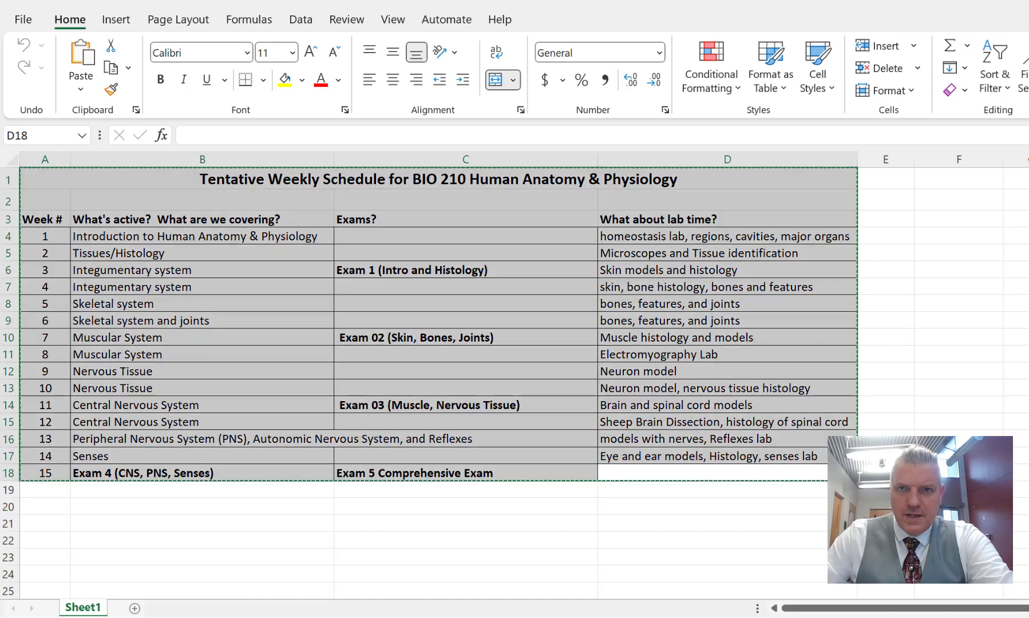
pyautogui.hotkey('alt', 'Tab')
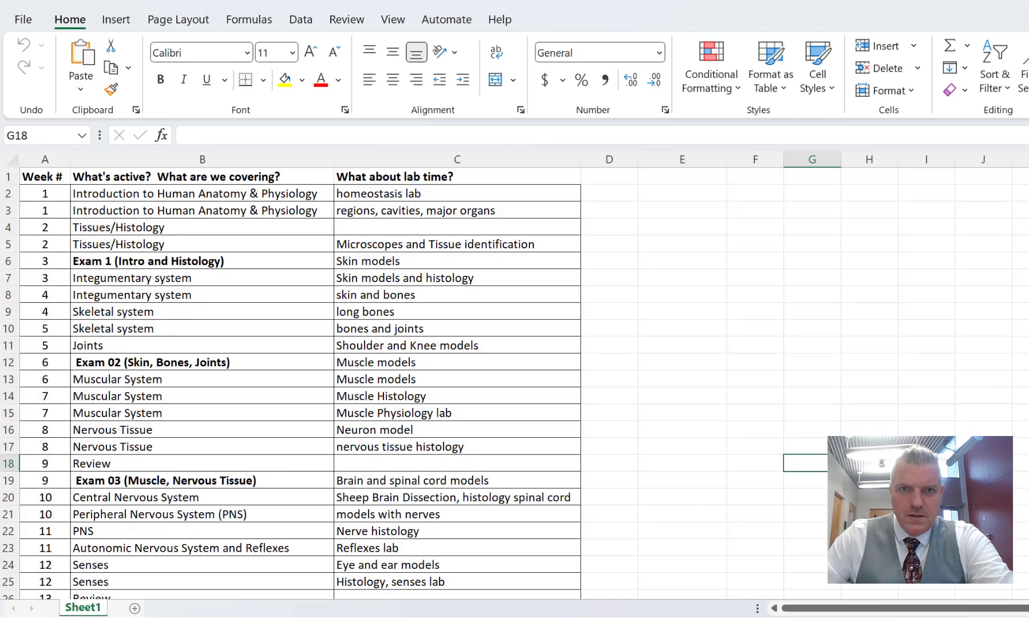
pyautogui.hotkey('alt', 'F4')
pyautogui.hotkey('alt', 'Tab')
pyautogui.hotkey('alt', 'F4')
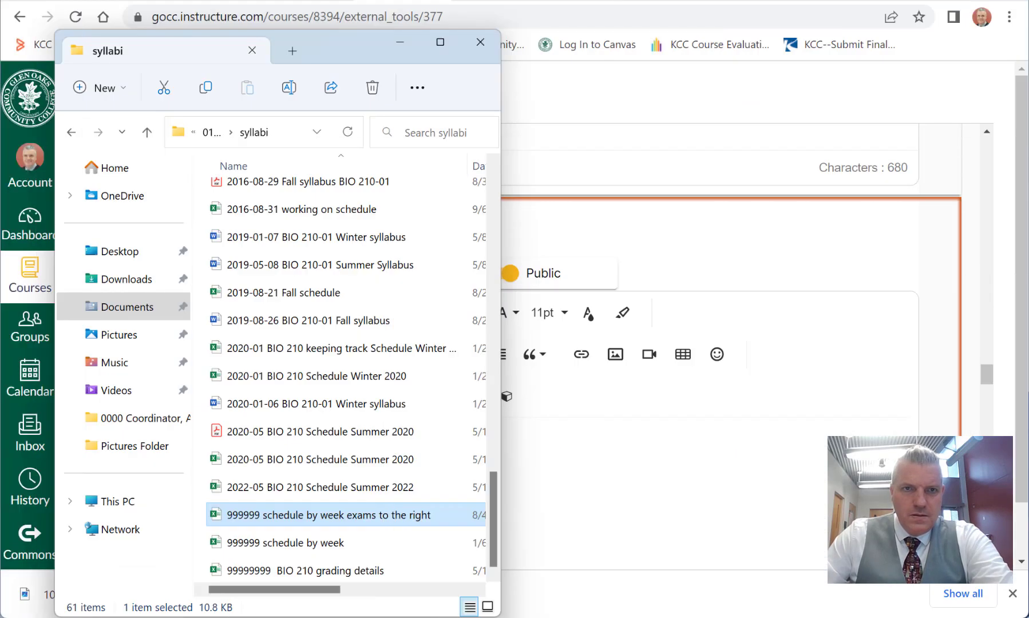
pyautogui.hotkey('alt', 'F4')
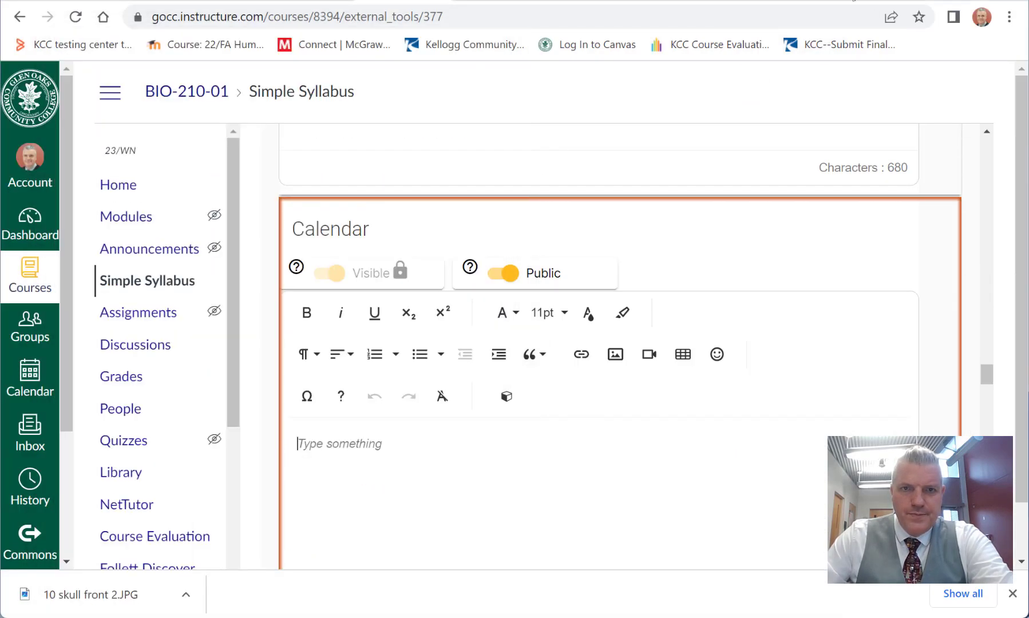
pyautogui.click(328, 451)
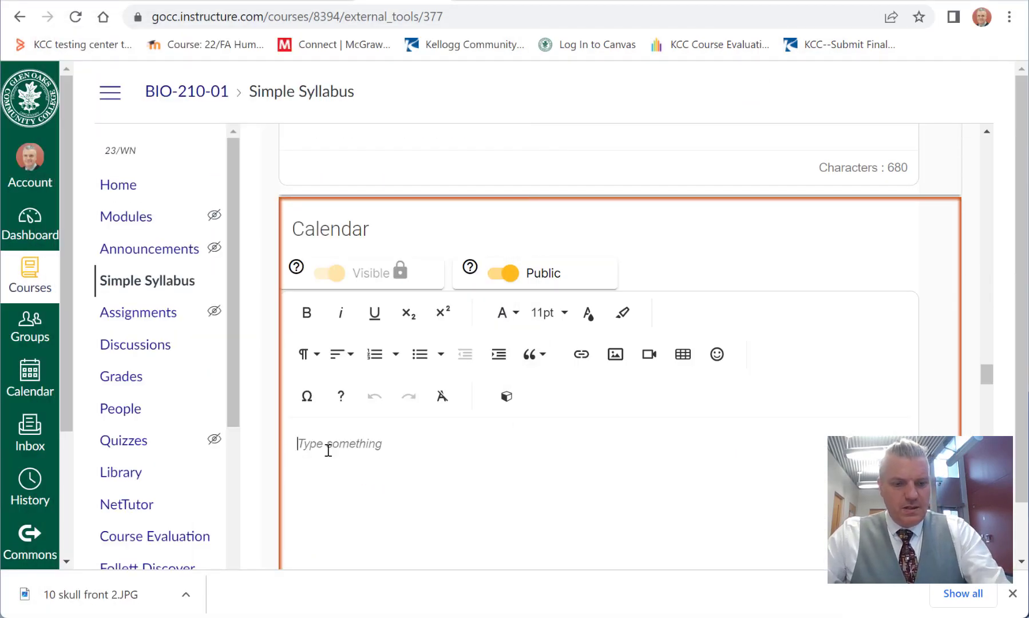
# Step: Try to paste the weekly schedule into the Calendar section with its original formatting kept, and undo the paste
pyautogui.hotkey('ctrl', 'v')
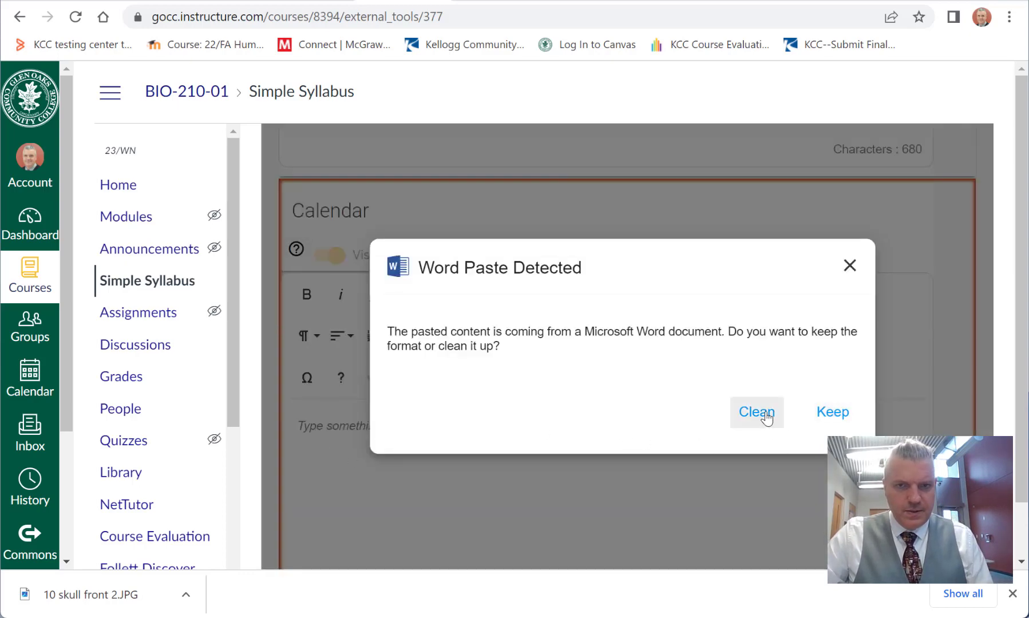
pyautogui.click(831, 412)
pyautogui.scroll(-5, 825, 418)
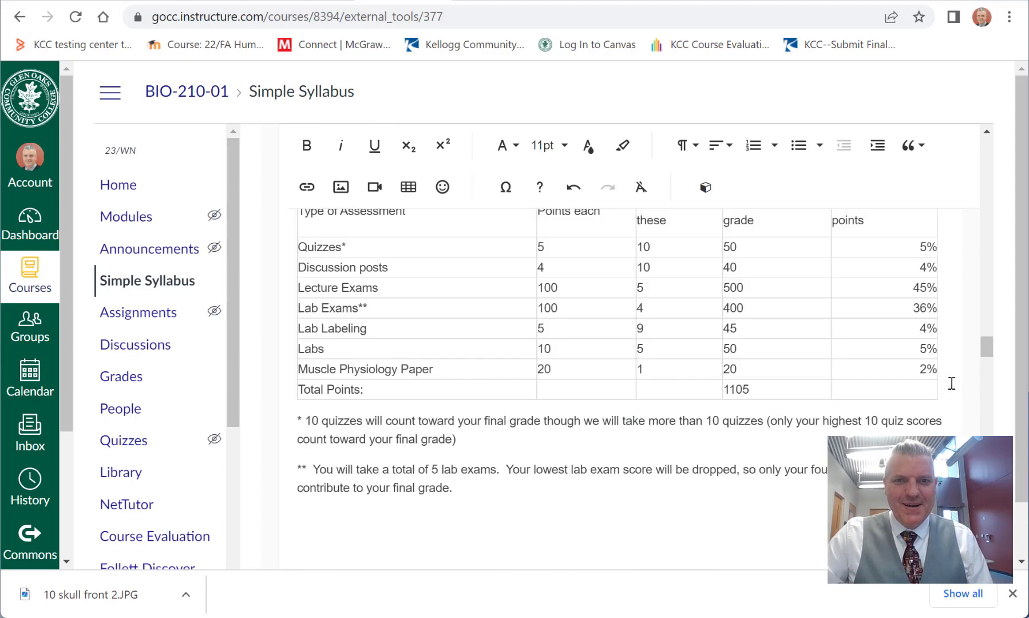
pyautogui.scroll(10, 951, 383)
pyautogui.scroll(-5, 951, 384)
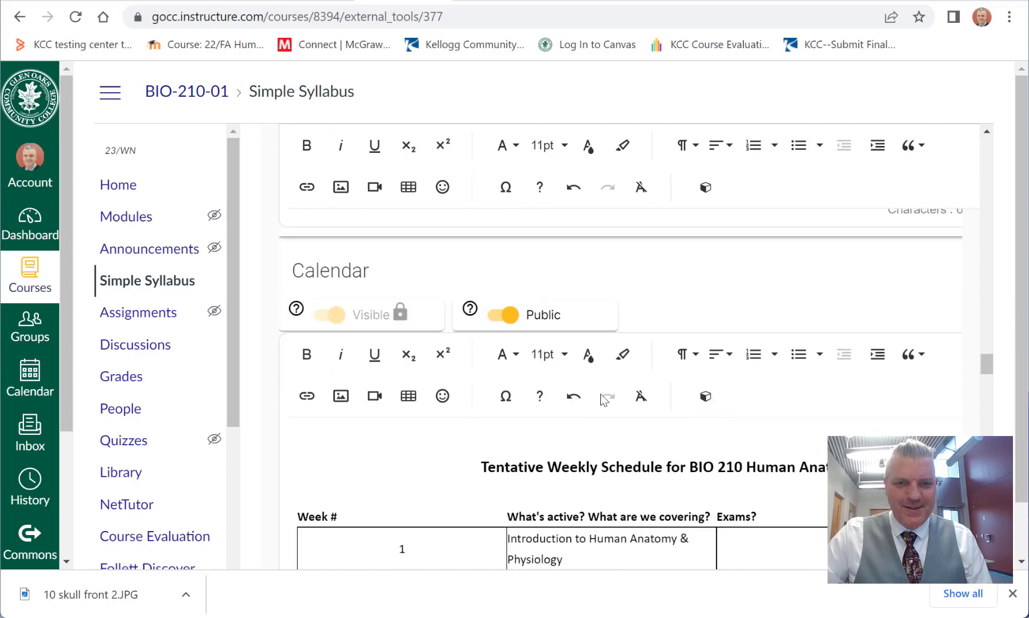
pyautogui.click(573, 397)
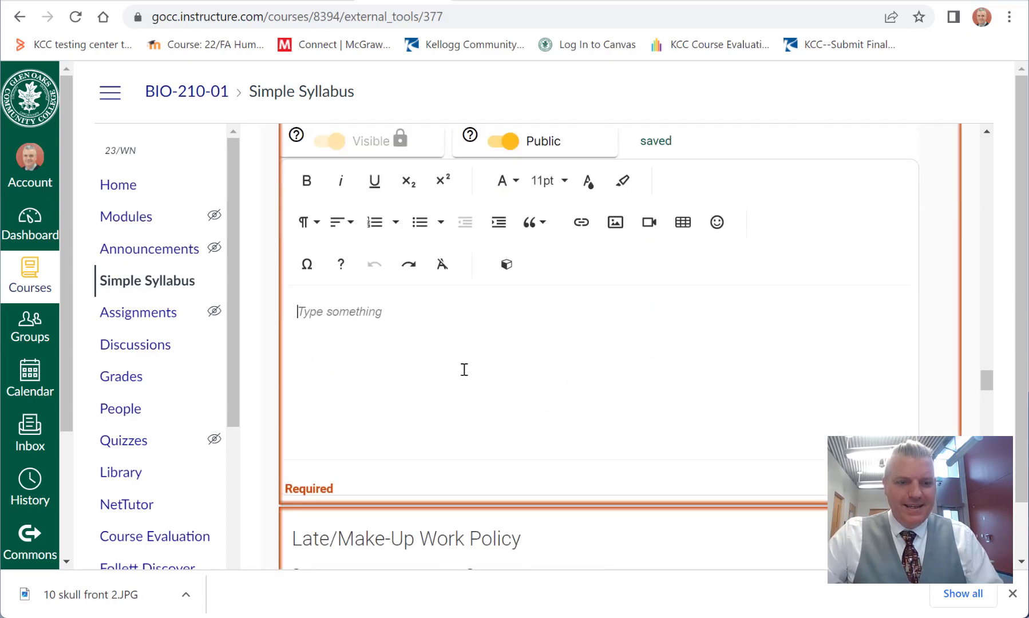
# Step: Paste the weekly schedule into the Calendar section with its Word formatting cleaned, and check the table through week 15
pyautogui.hotkey('ctrl', 'v')
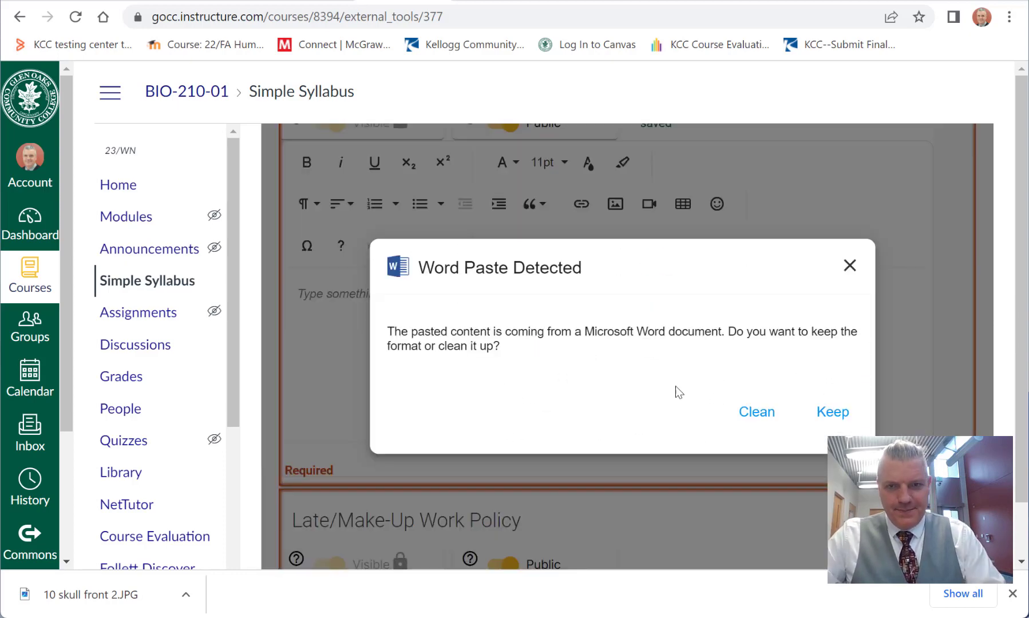
pyautogui.click(765, 418)
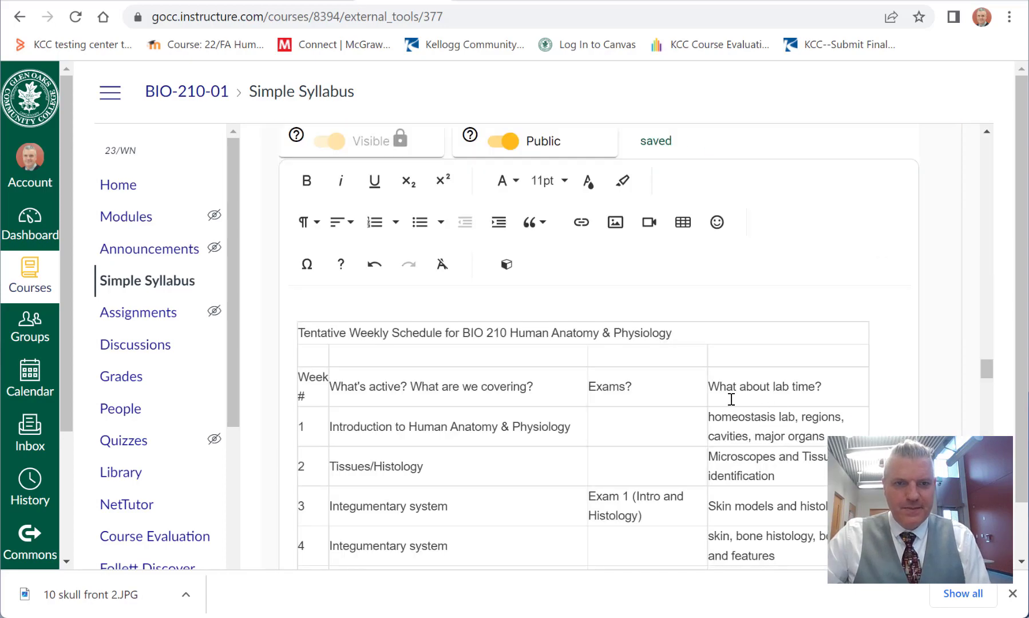
pyautogui.scroll(-10, 742, 392)
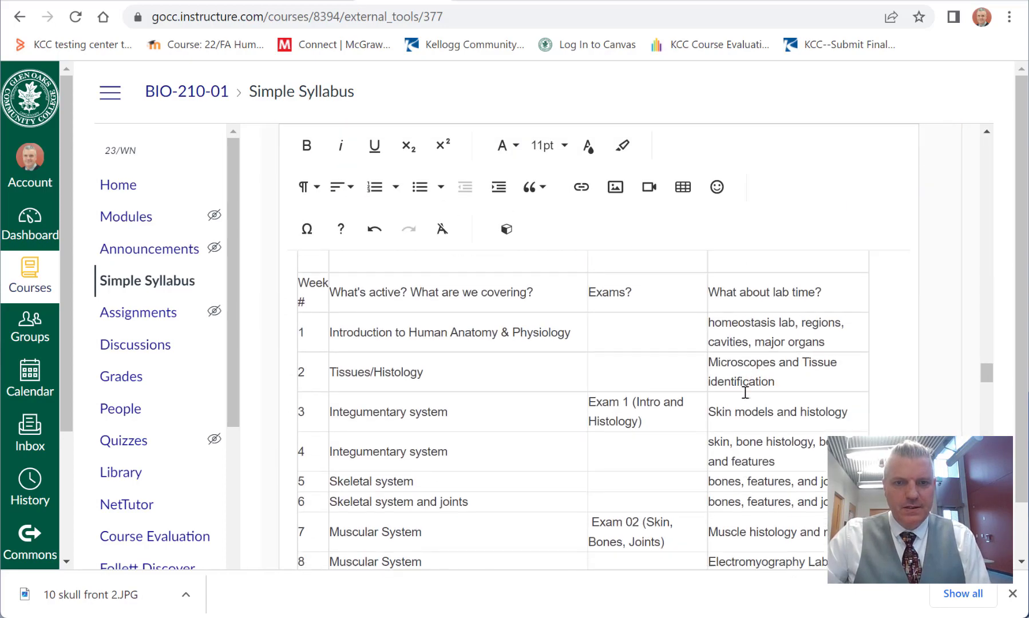
pyautogui.scroll(-3, 745, 393)
pyautogui.scroll(5, 745, 393)
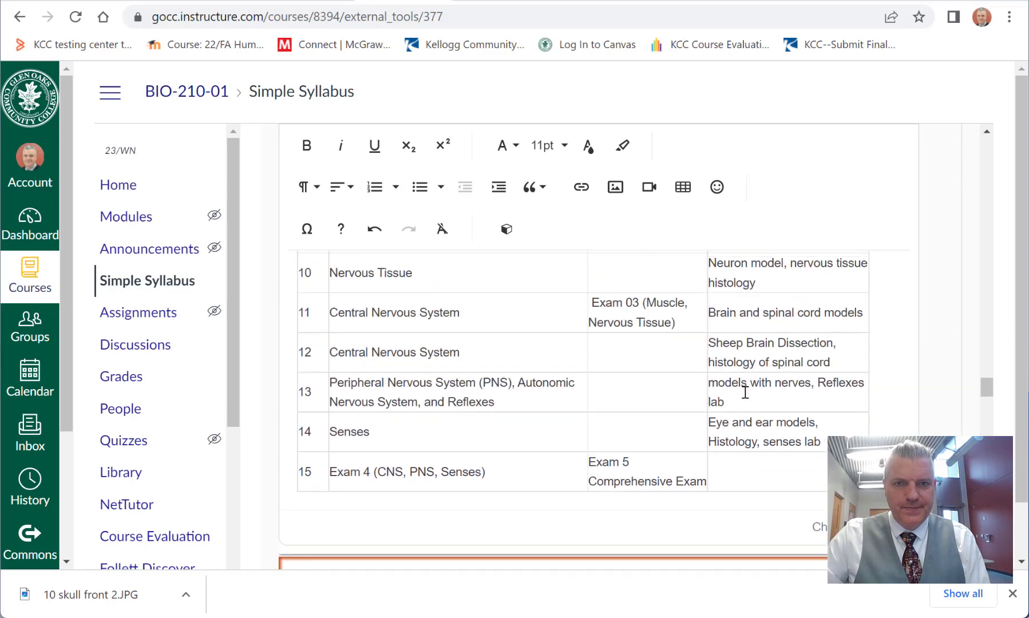
pyautogui.scroll(8, 745, 392)
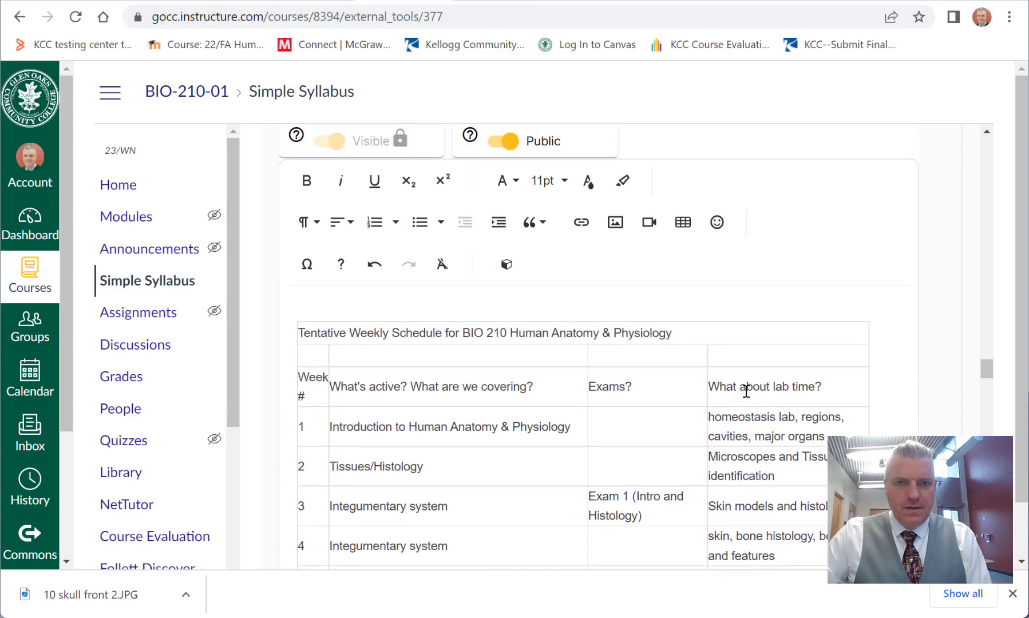
# Step: Centre the title row "Tentative Weekly Schedule for BIO 210 Human Anatomy & Physiology" in the Calendar table
pyautogui.click(573, 335)
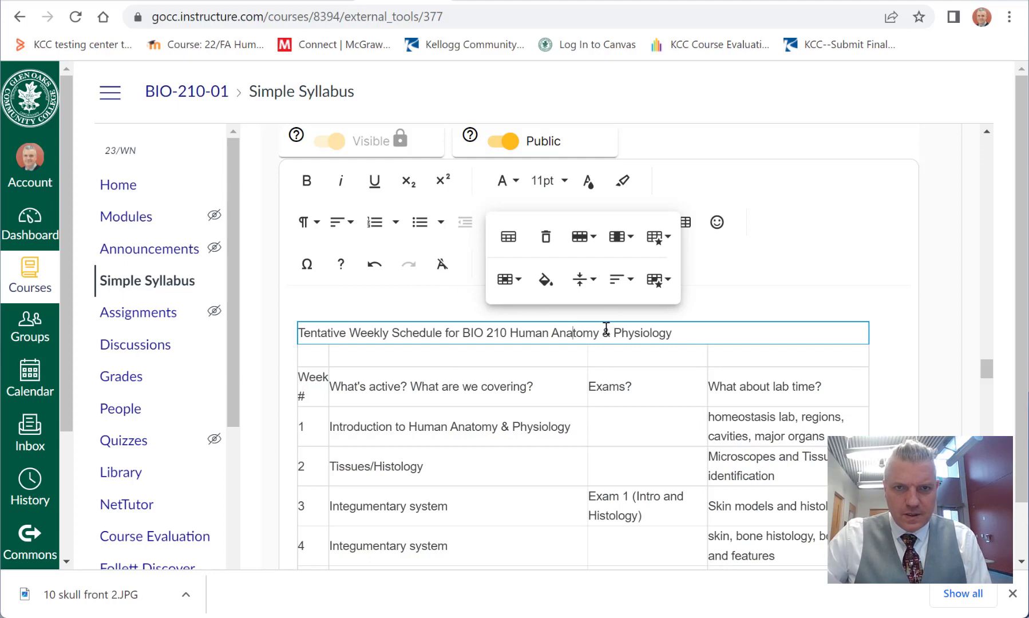
pyautogui.click(633, 283)
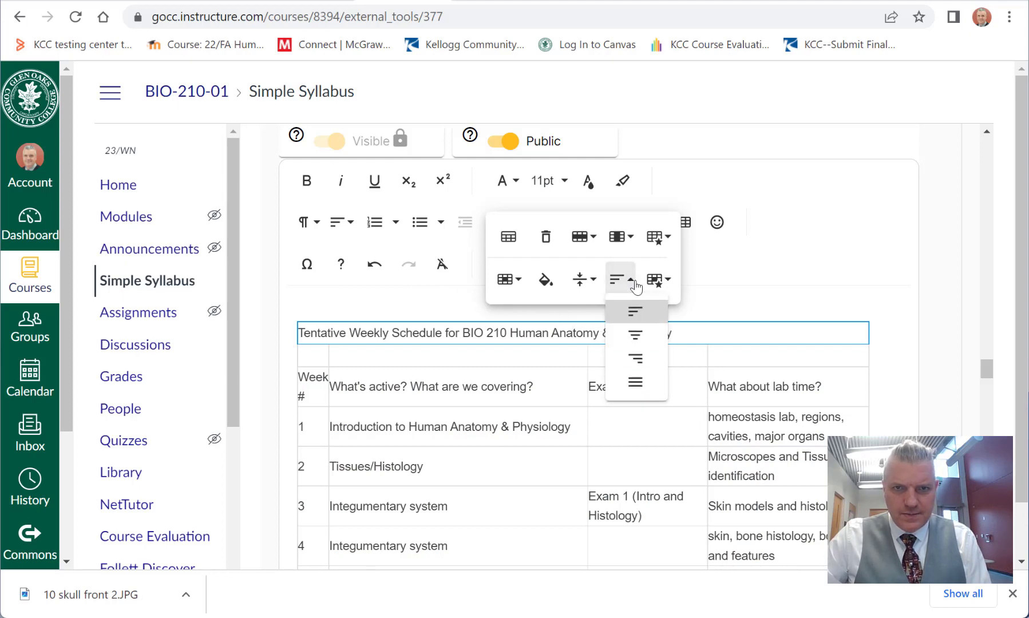
pyautogui.click(636, 335)
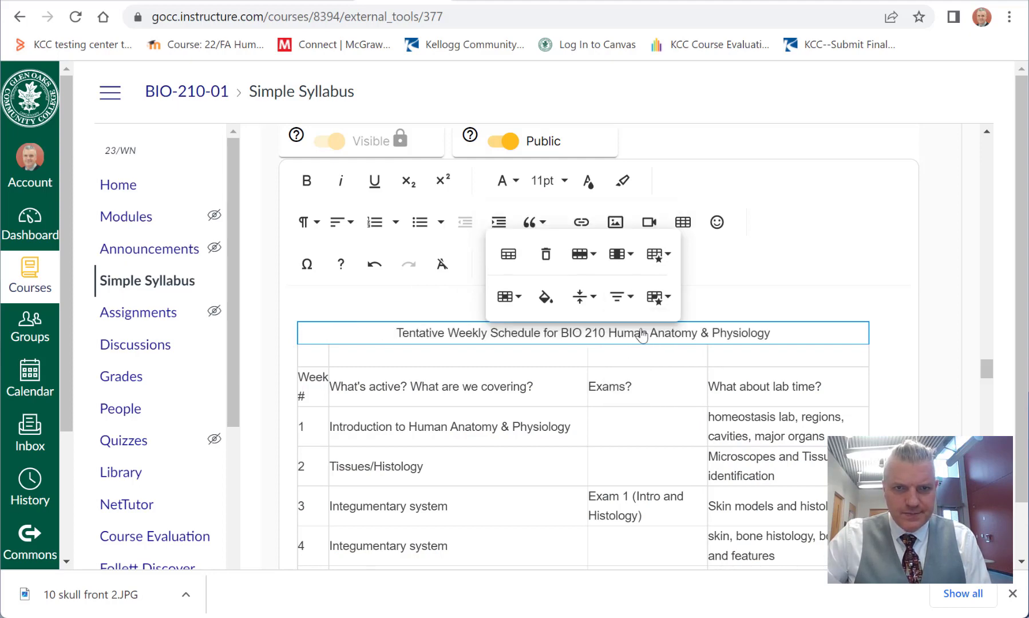
# Step: Widen the schedule table's Week # and topics columns slightly, and narrow the Exams column to give lab time more room
pyautogui.click(764, 383)
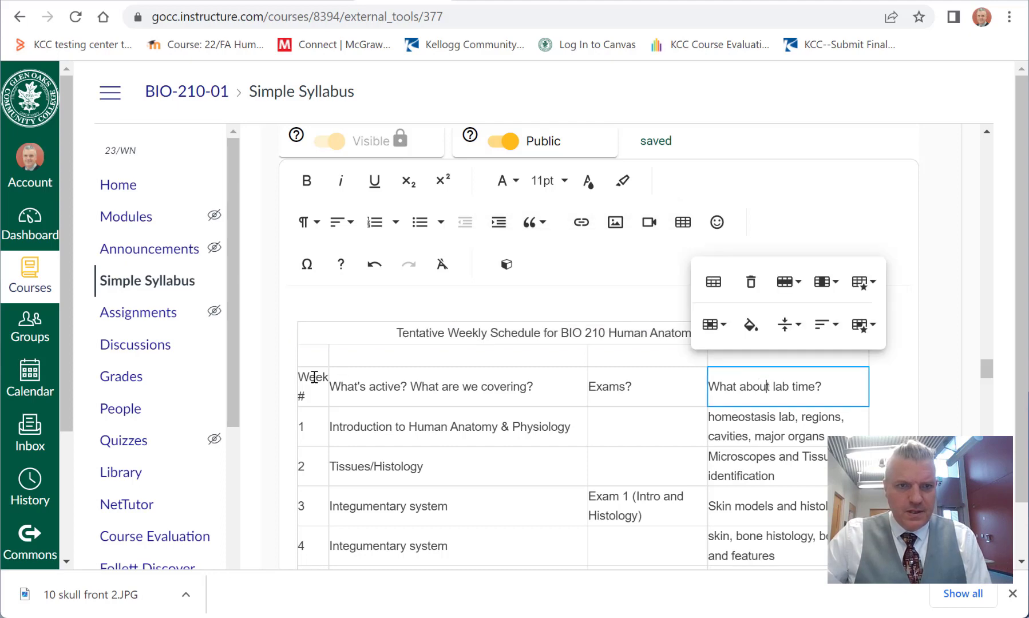
pyautogui.moveTo(330, 394); pyautogui.dragTo(342, 395)
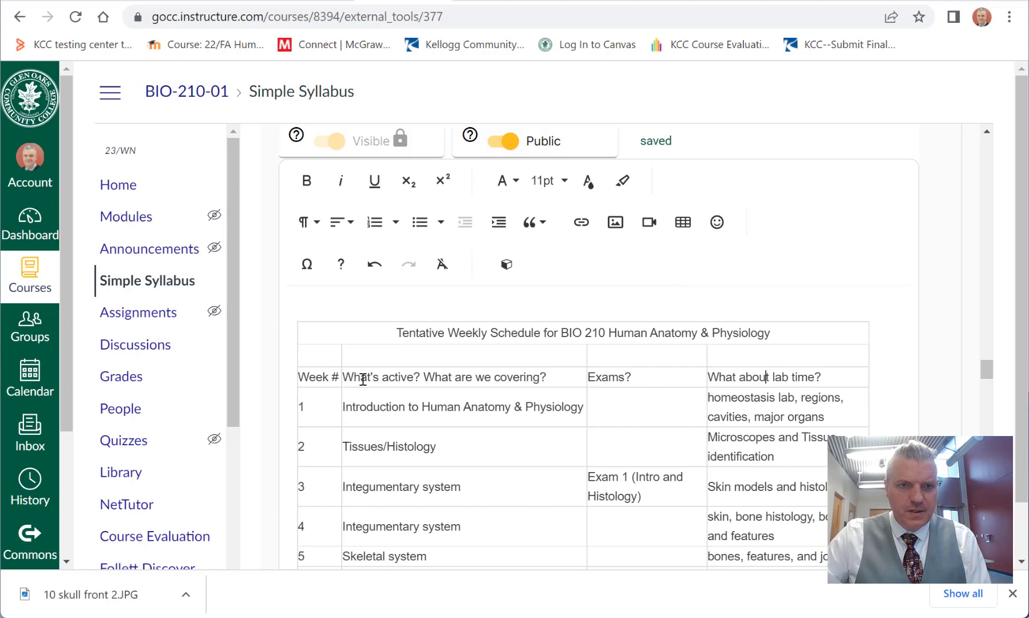
pyautogui.moveTo(587, 406); pyautogui.dragTo(594, 405)
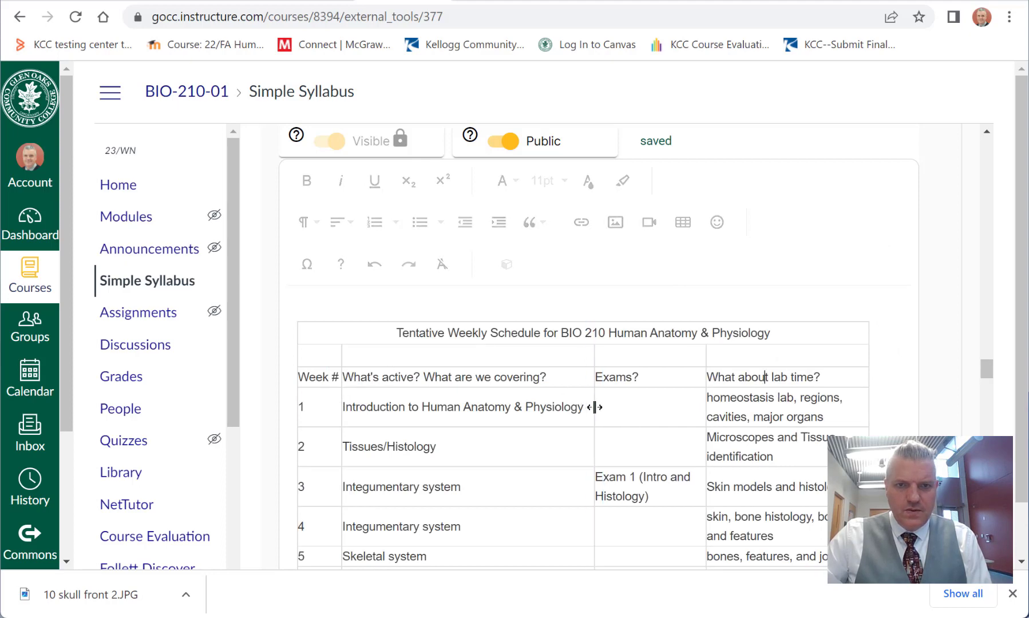
pyautogui.moveTo(866, 405); pyautogui.dragTo(880, 407)
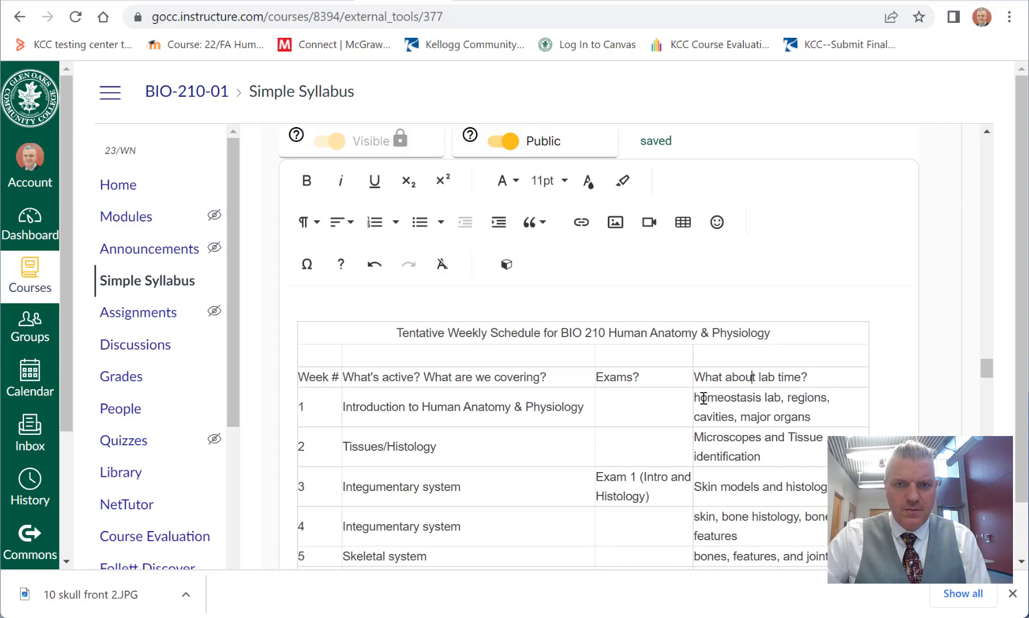
# Step: Review the reformatted Calendar table's weekly topics, exams and lab activities through week 15
pyautogui.scroll(-8, 572, 461)
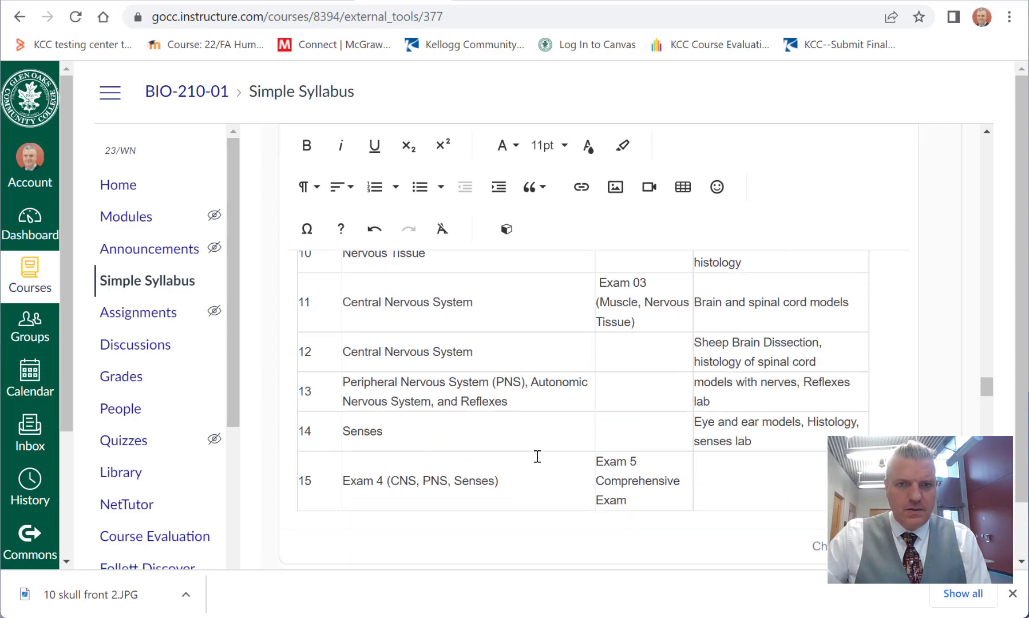
pyautogui.scroll(10, 535, 458)
pyautogui.scroll(-10, 548, 456)
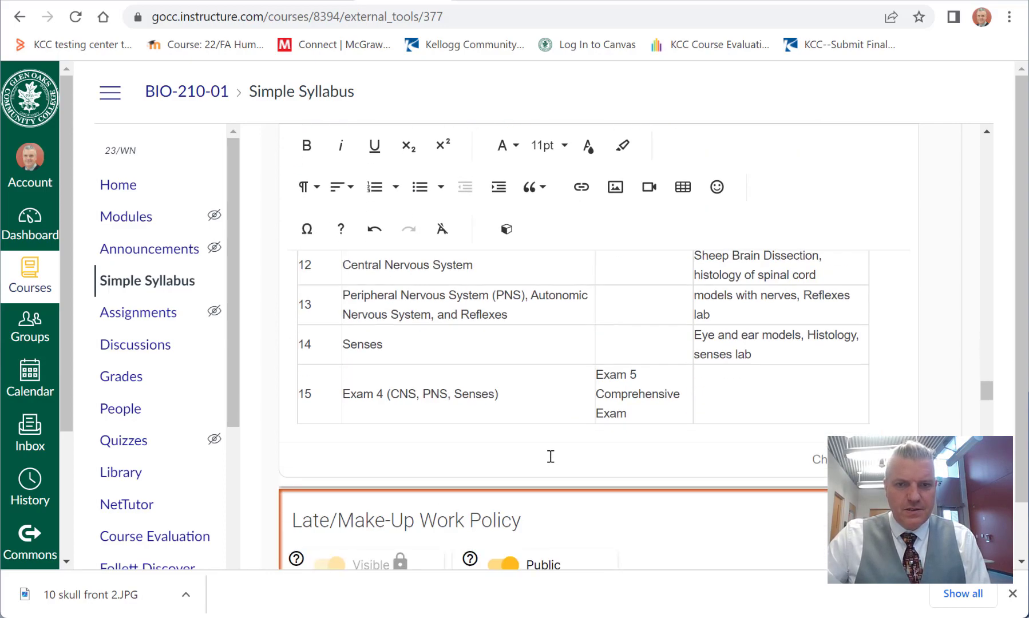
pyautogui.scroll(8, 549, 455)
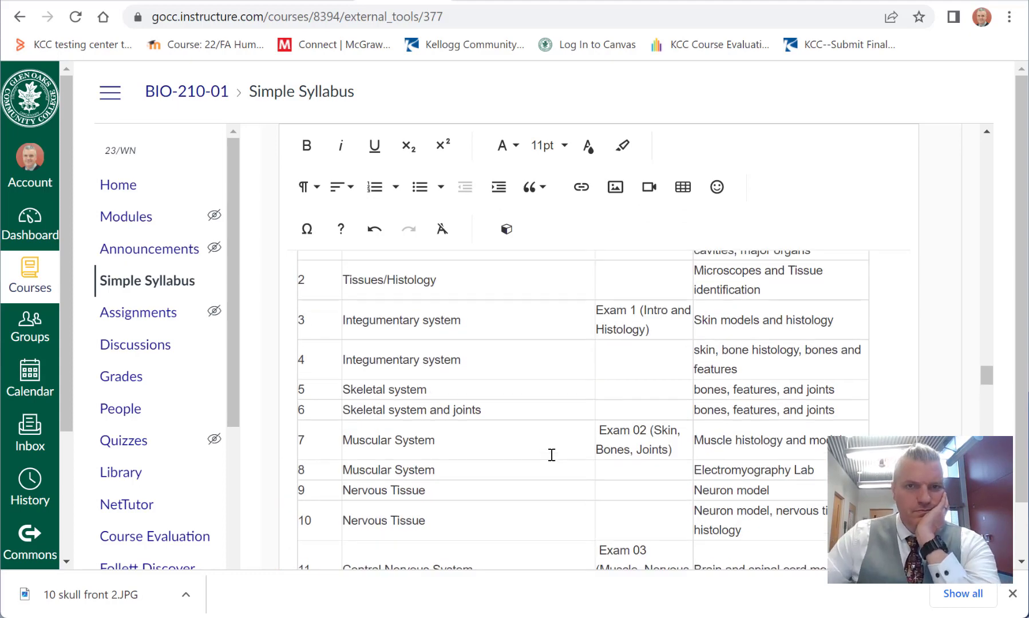
pyautogui.scroll(-10, 554, 454)
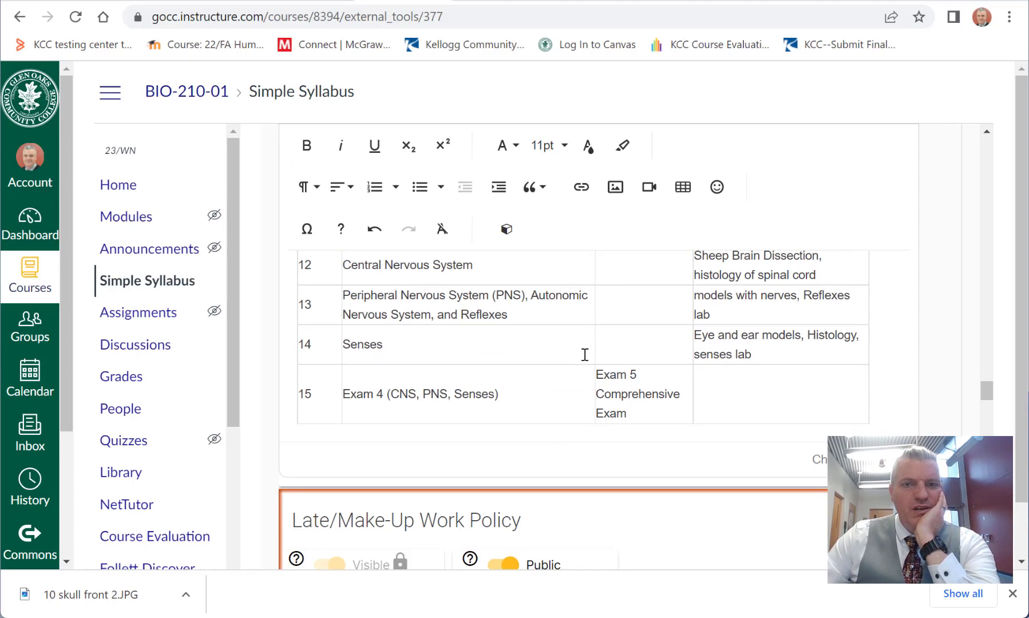
pyautogui.scroll(5, 561, 365)
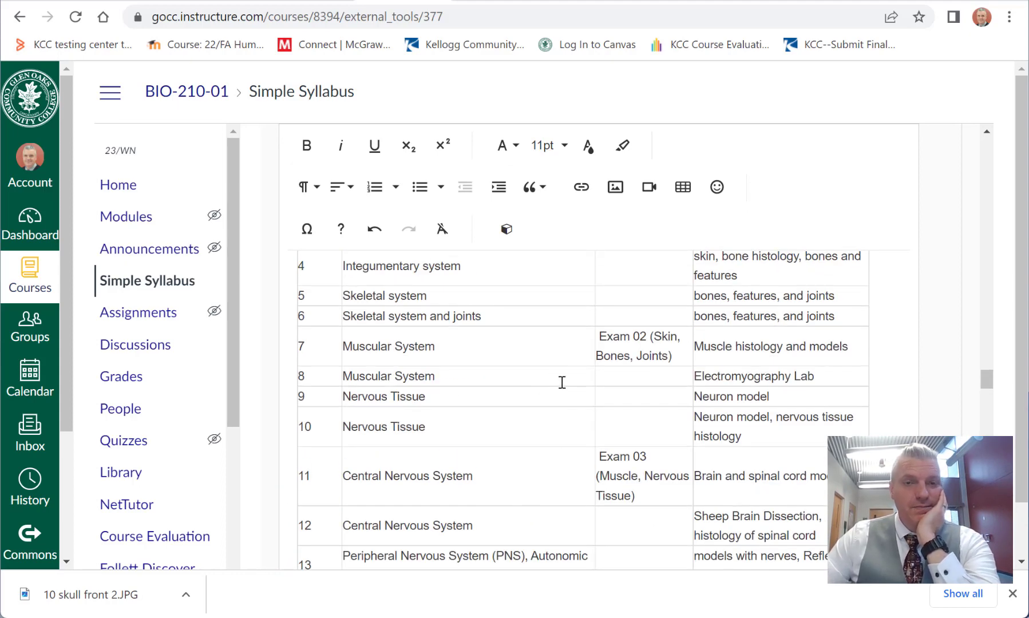
pyautogui.scroll(-5, 573, 376)
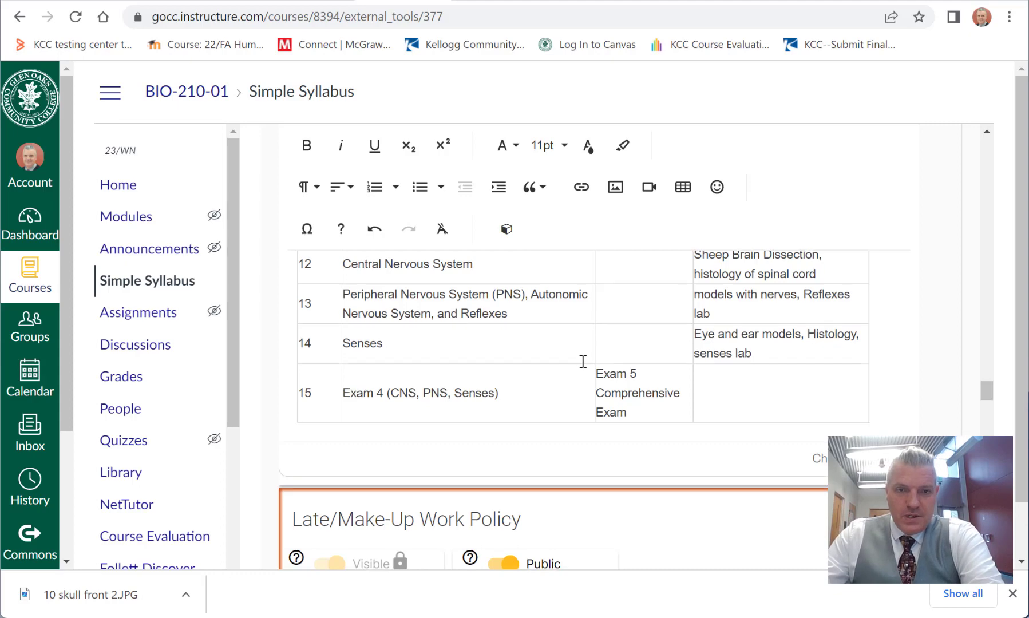
# Step: Place the cursor in the empty Late/Make-Up Work Policy text area, and open the Dashboard in a new browser tab
pyautogui.scroll(-3, 584, 366)
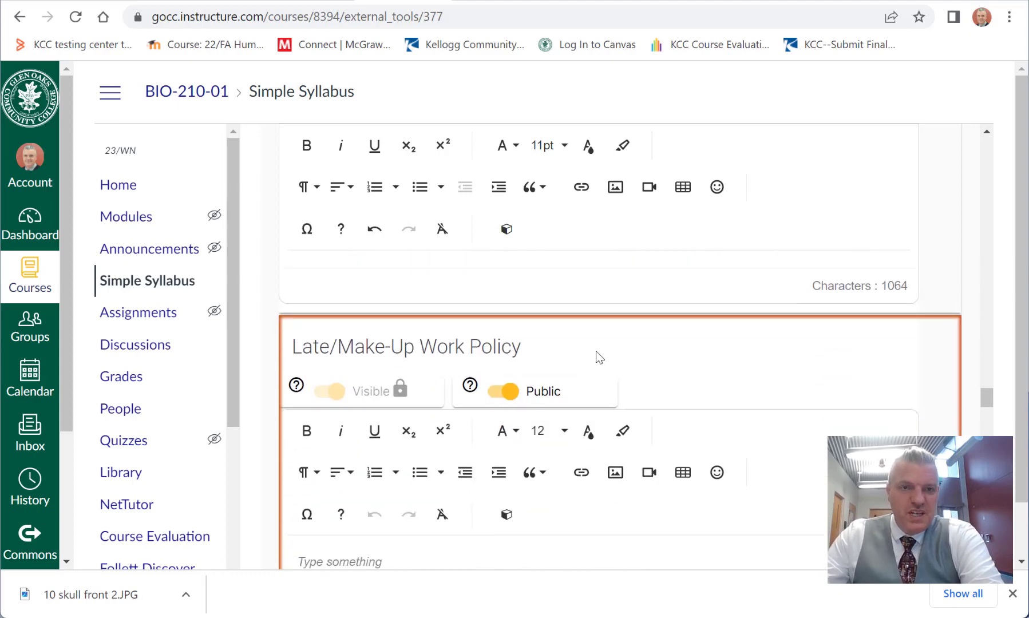
pyautogui.scroll(-3, 597, 350)
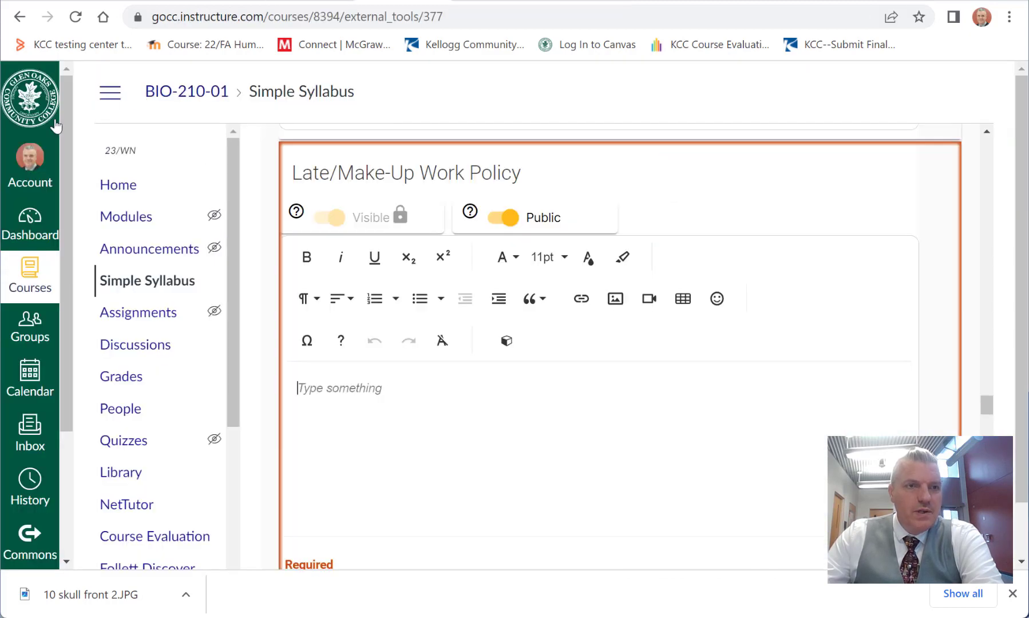
pyautogui.rightClick(29, 222)
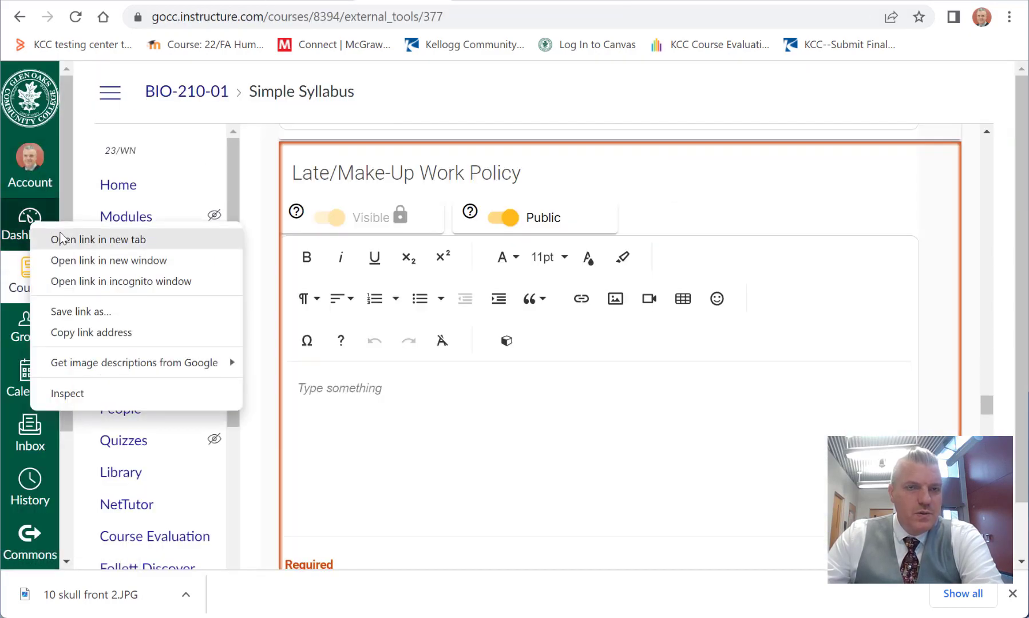
pyautogui.click(86, 239)
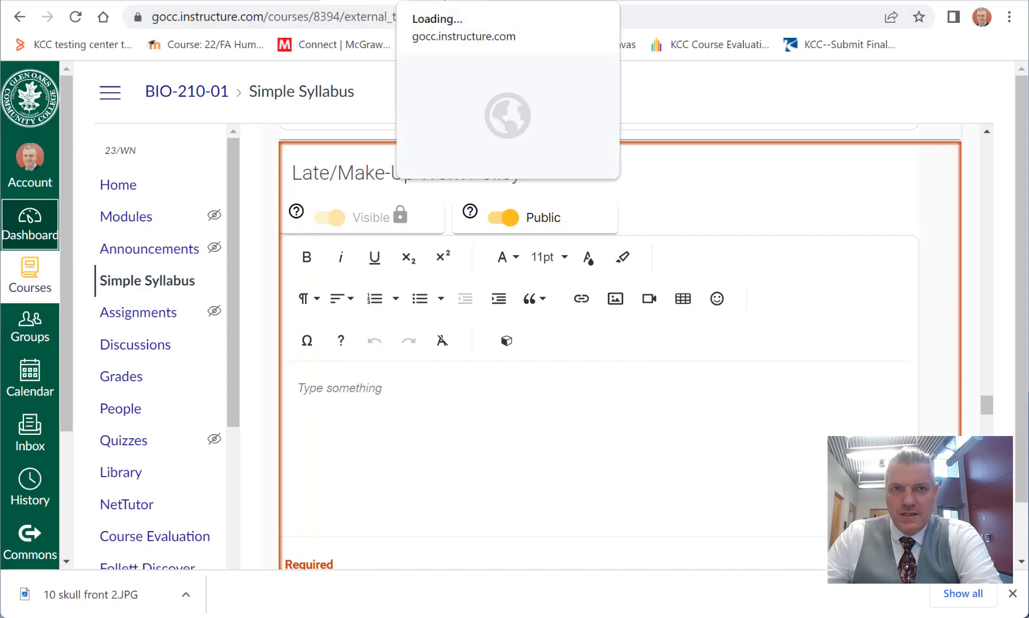
pyautogui.click(444, 1)
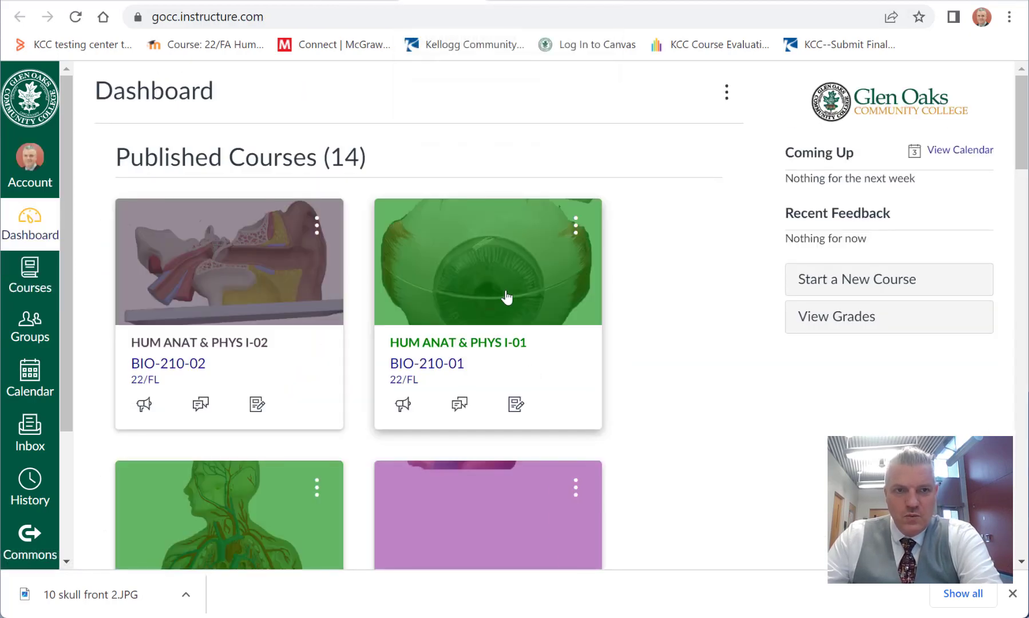
# Step: Open the 22/FL course BIO-210-02 from the Dashboard and show its Simple Syllabus
pyautogui.click(226, 343)
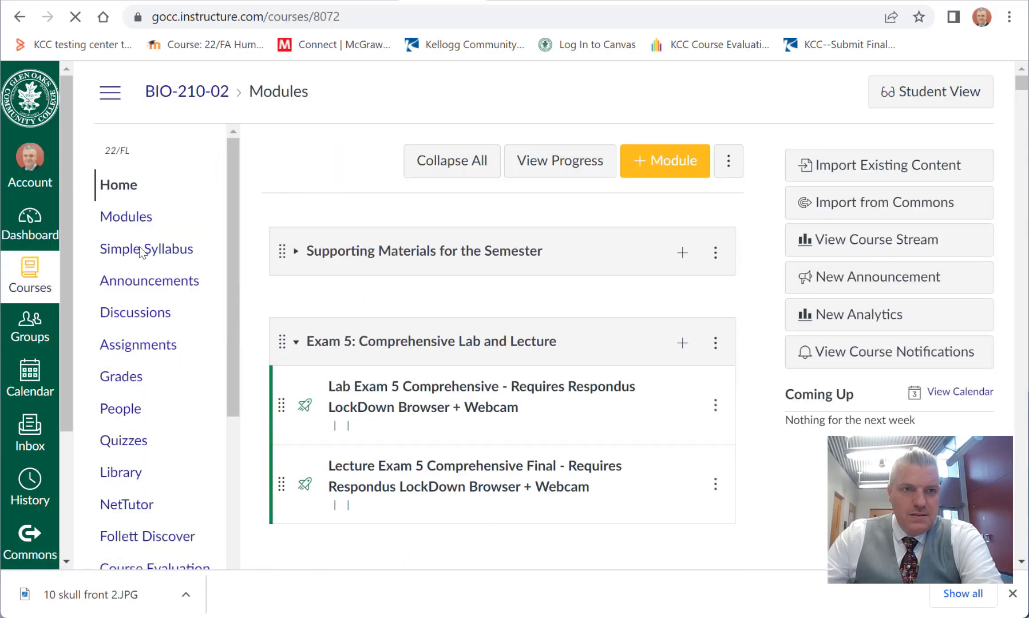
pyautogui.scroll(-7, 162, 260)
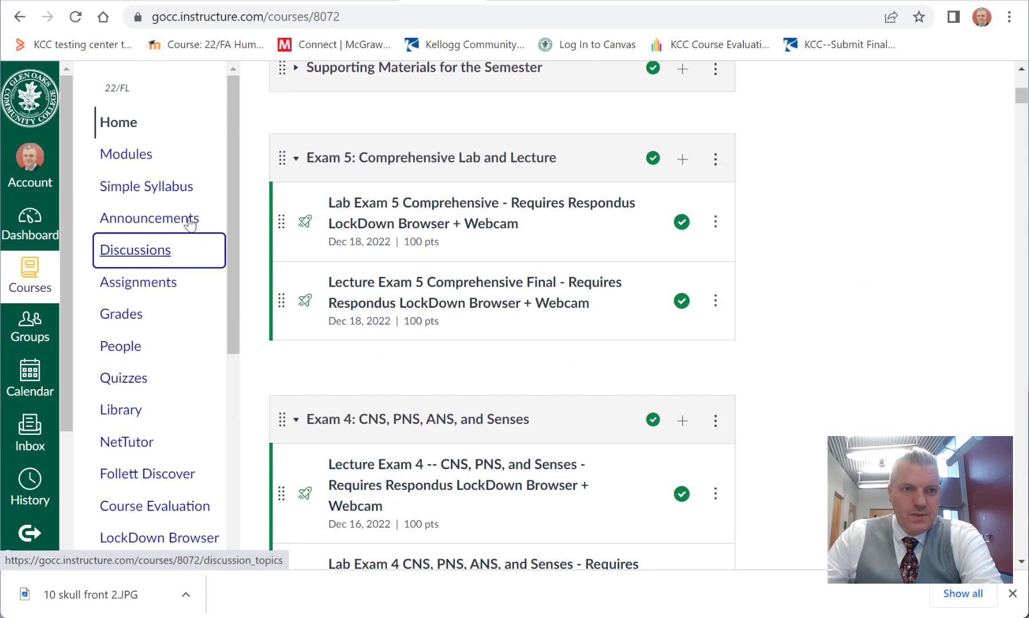
pyautogui.click(155, 188)
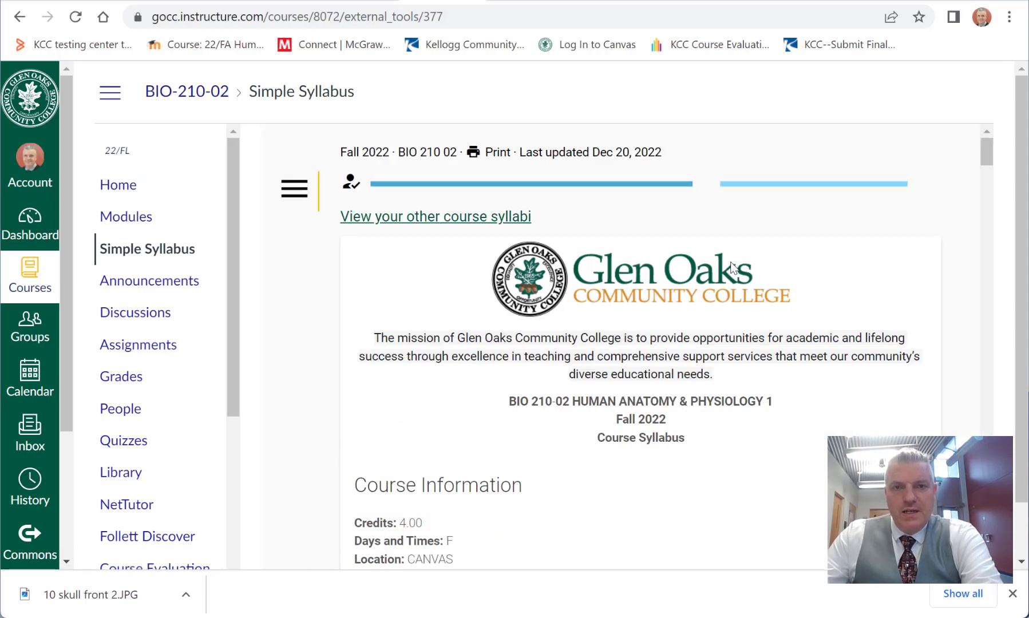
# Step: Find the Late/Make-Up Work Policy in the BIO-210-02 syllabus and select all of its paragraphs below the heading
pyautogui.scroll(-10, 733, 265)
pyautogui.scroll(-12, 737, 270)
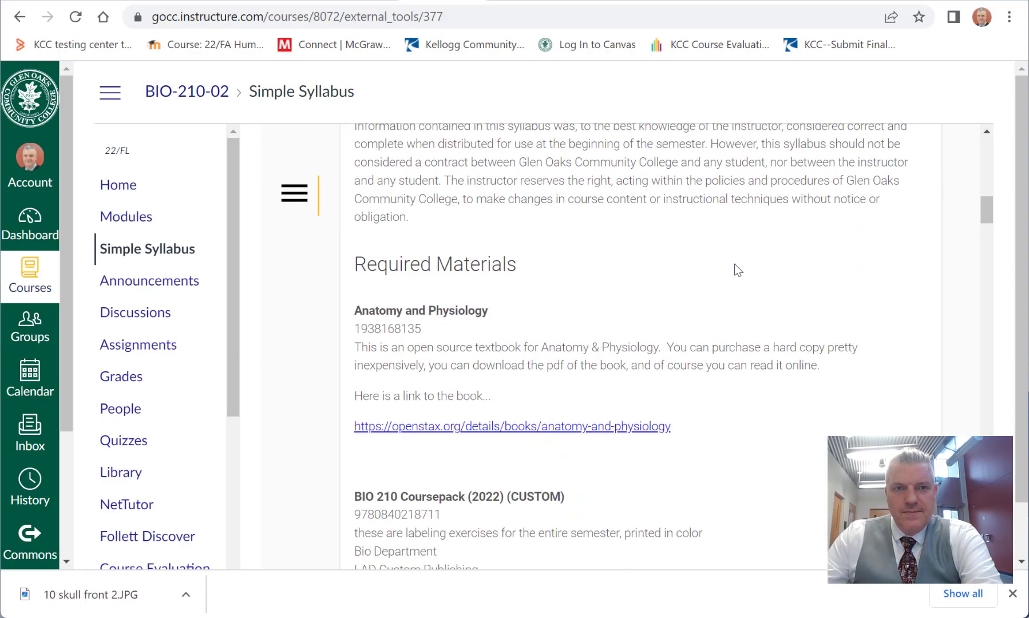
pyautogui.scroll(-2, 737, 270)
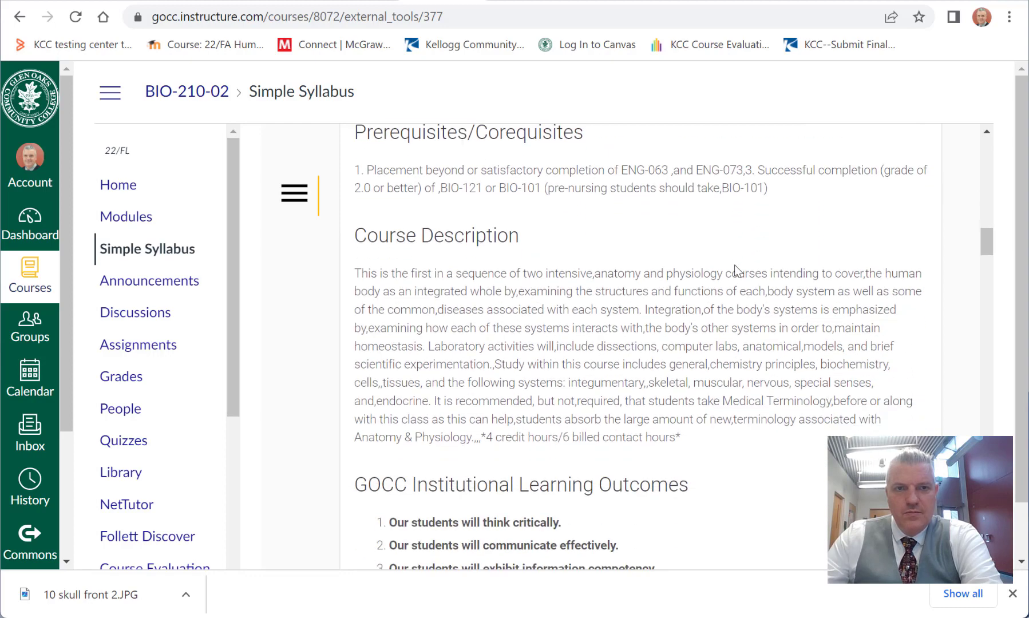
pyautogui.scroll(-12, 734, 264)
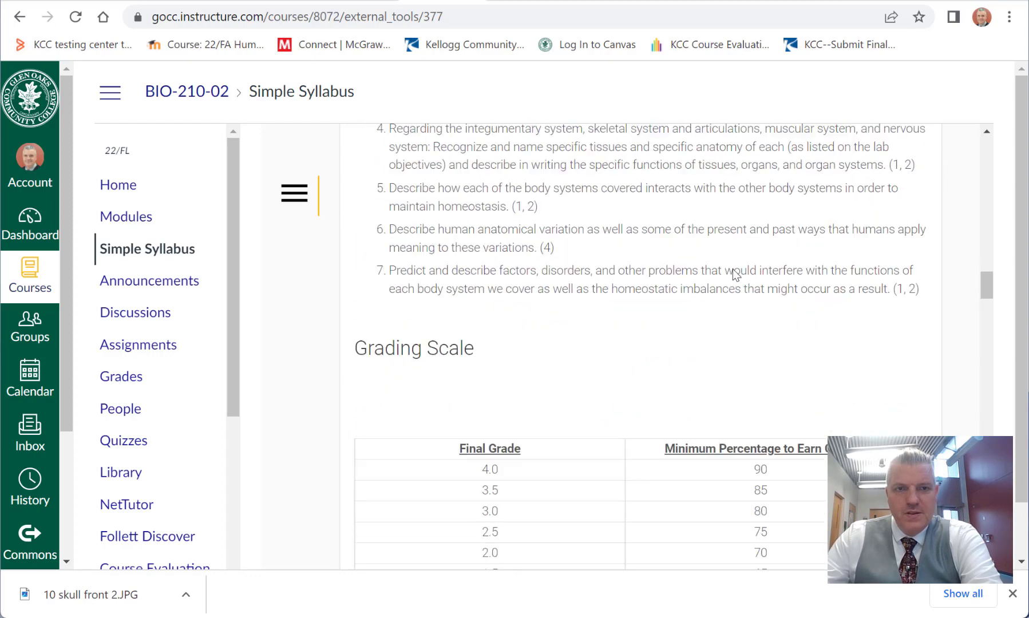
pyautogui.scroll(-10, 735, 271)
pyautogui.scroll(-1, 687, 409)
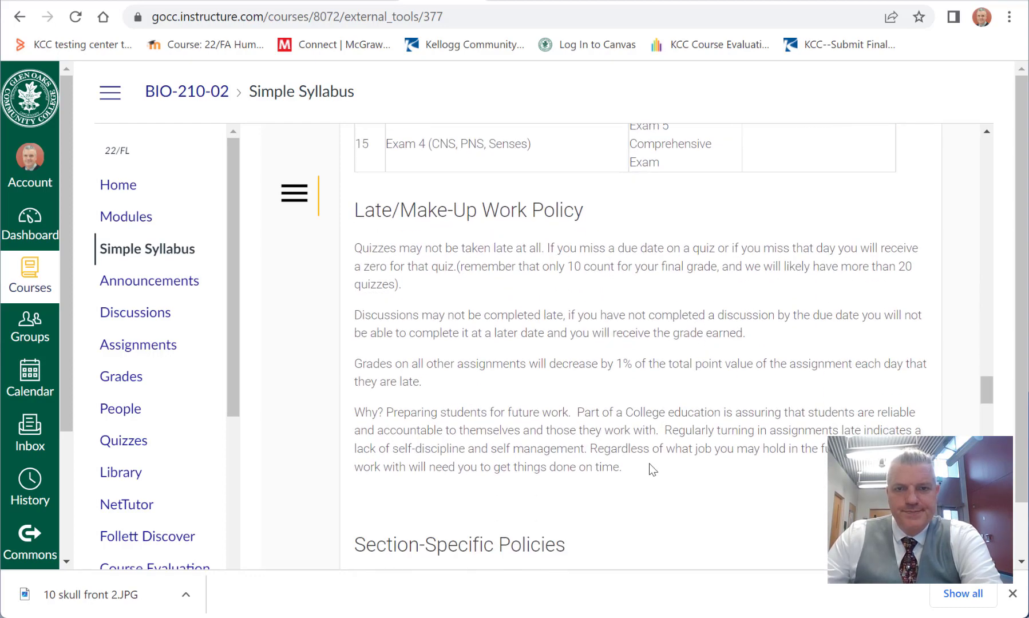
pyautogui.moveTo(650, 467); pyautogui.dragTo(356, 244)
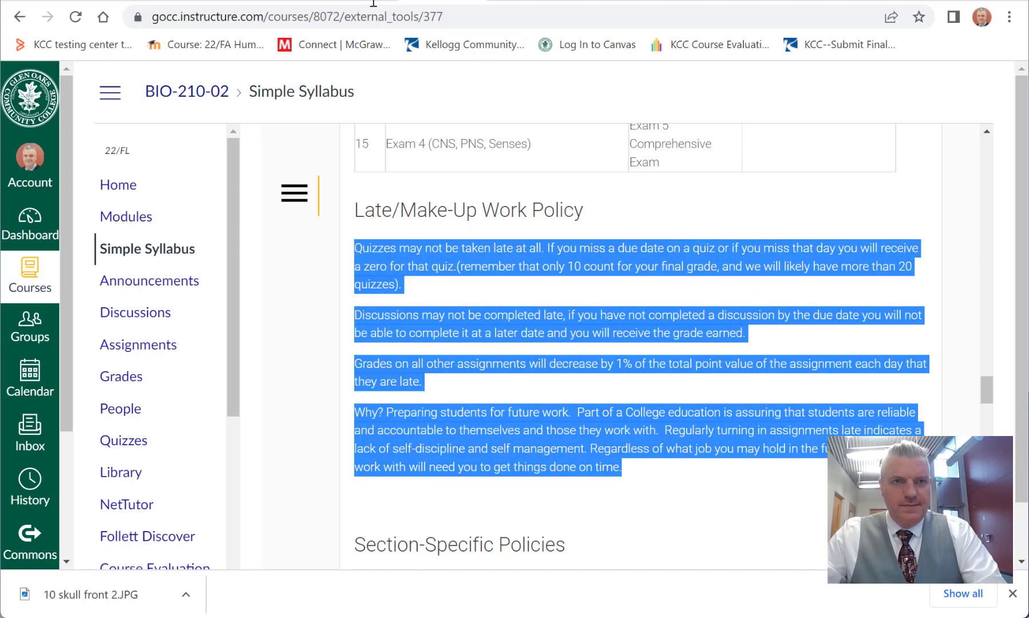
# Step: Switch to Notepad, paste the copied late-work policy with word wrap on, and copy all of the plain text
pyautogui.hotkey('alt', 'Tab')
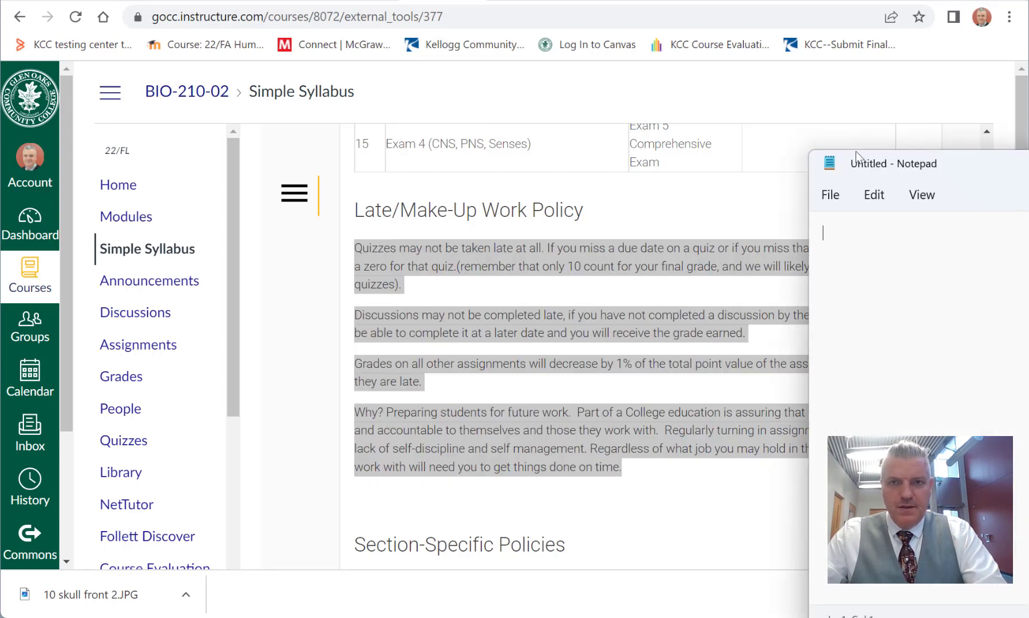
pyautogui.moveTo(1011, 166); pyautogui.dragTo(447, 131)
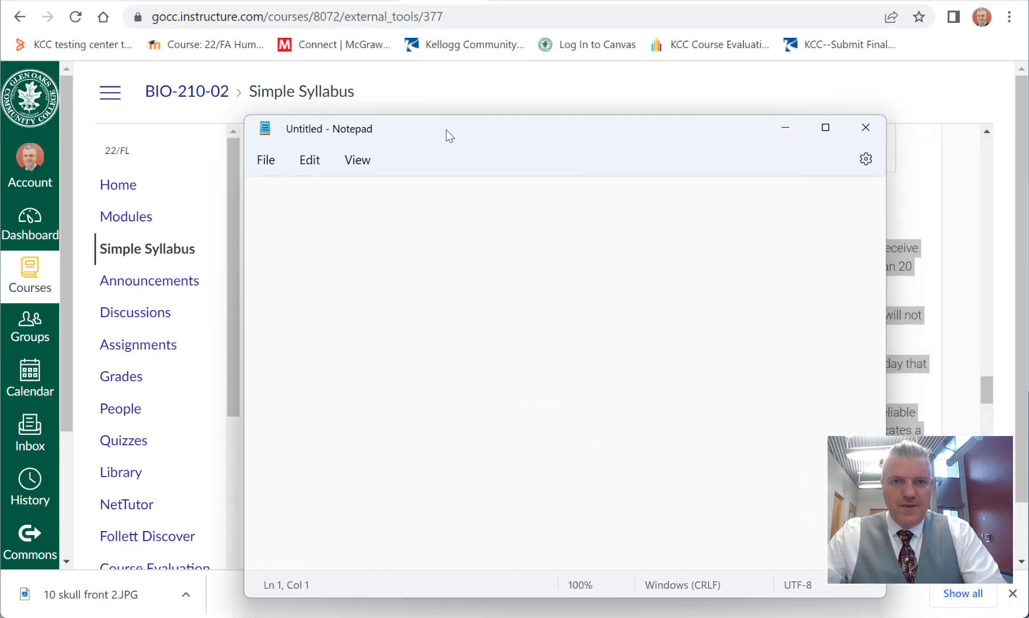
pyautogui.hotkey('ctrl', 'v')
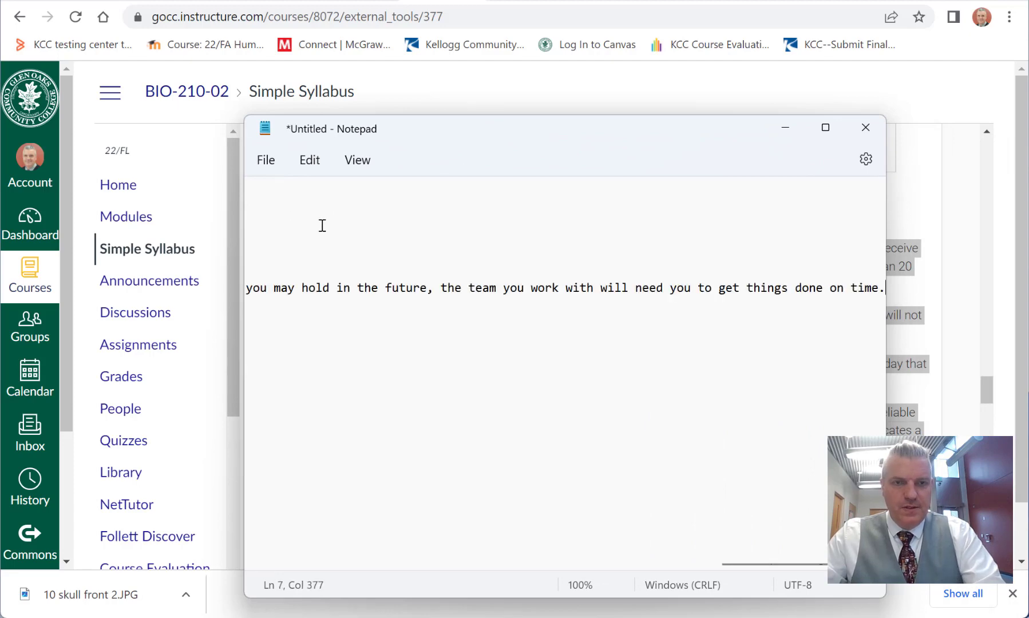
pyautogui.click(357, 160)
pyautogui.click(404, 245)
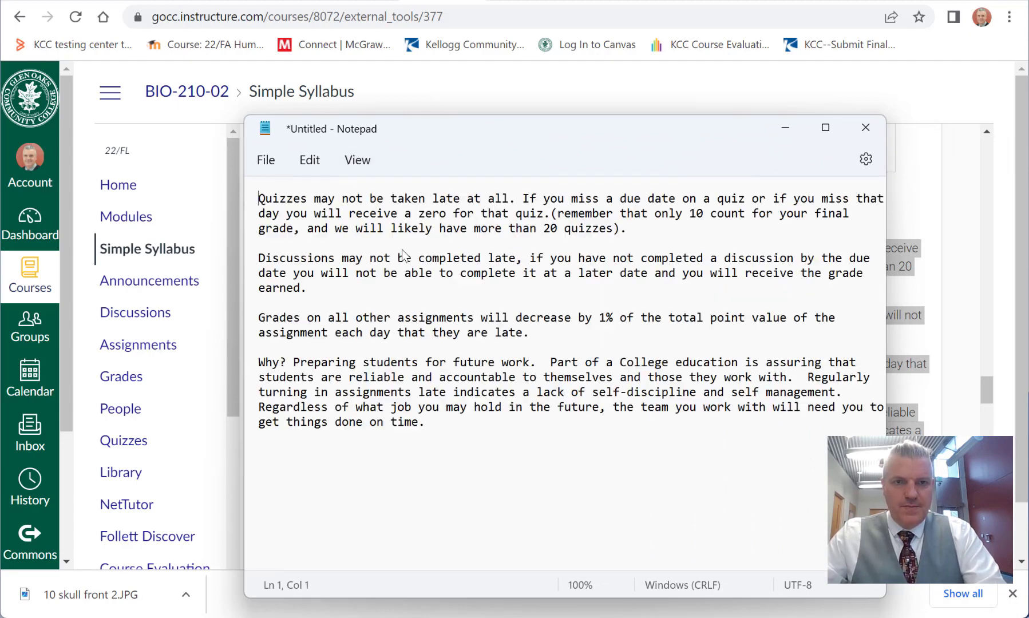
pyautogui.click(461, 429)
pyautogui.moveTo(455, 426); pyautogui.dragTo(264, 198)
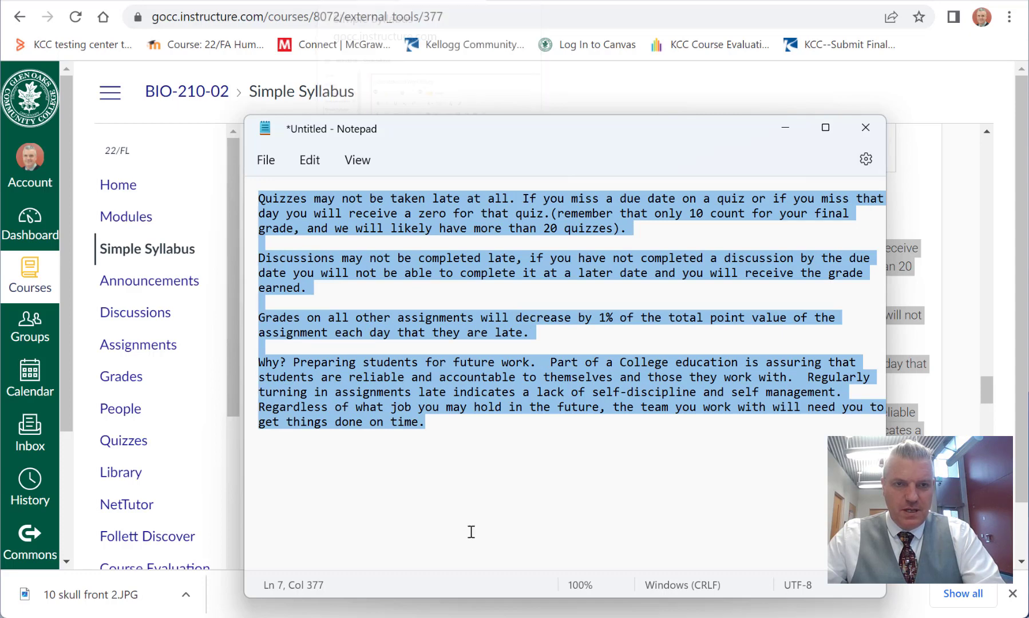
# Step: Paste the plain-text policy into the empty Late/Make-Up Work Policy text area of the BIO-210-01 syllabus
pyautogui.click(373, 1)
pyautogui.click(364, 1)
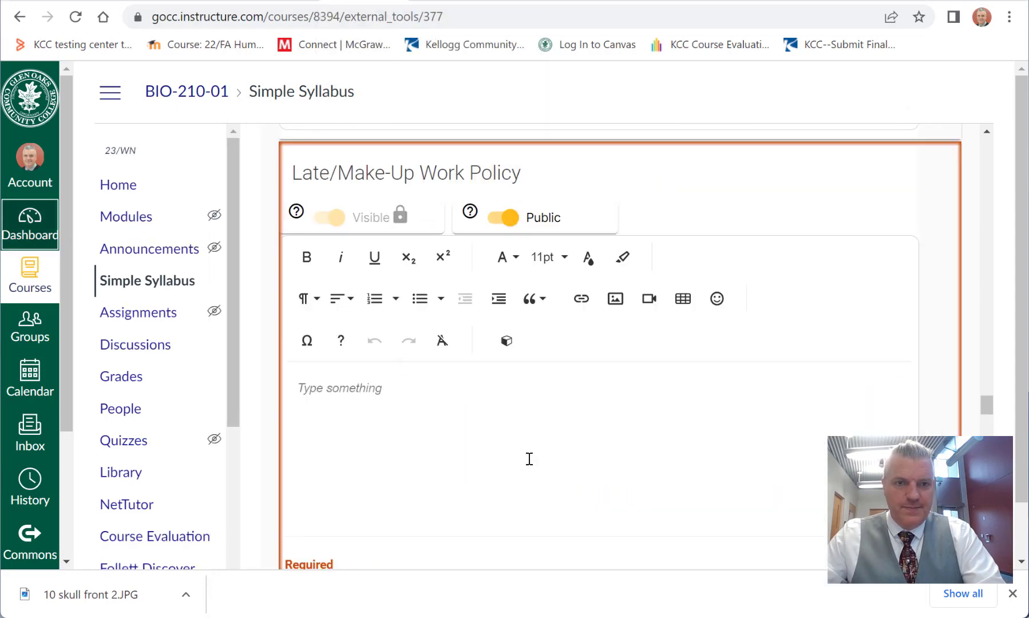
pyautogui.click(417, 409)
pyautogui.hotkey('ctrl', 'v')
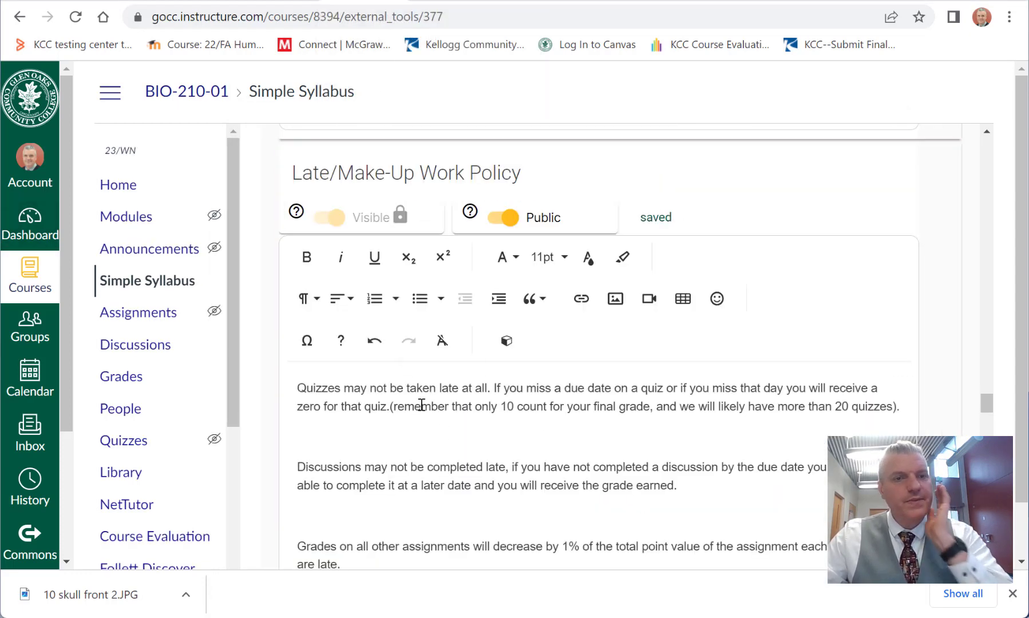
# Step: Remove the blank lines between the paragraphs of the Late/Make-Up Work Policy and check the text through its last paragraph
pyautogui.click(411, 425)
pyautogui.press('Delete')
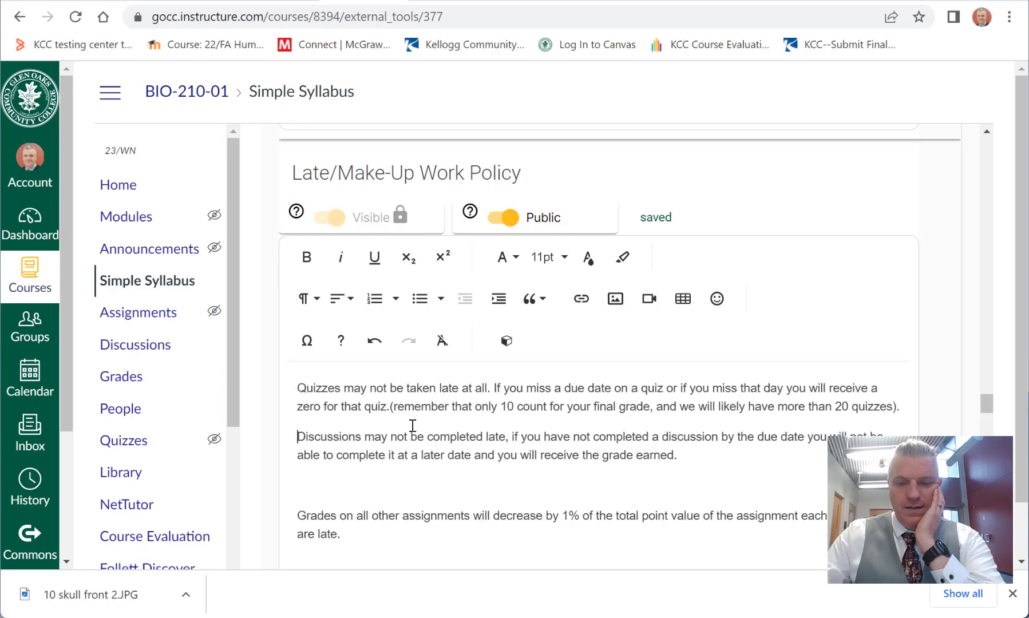
pyautogui.press('Delete')
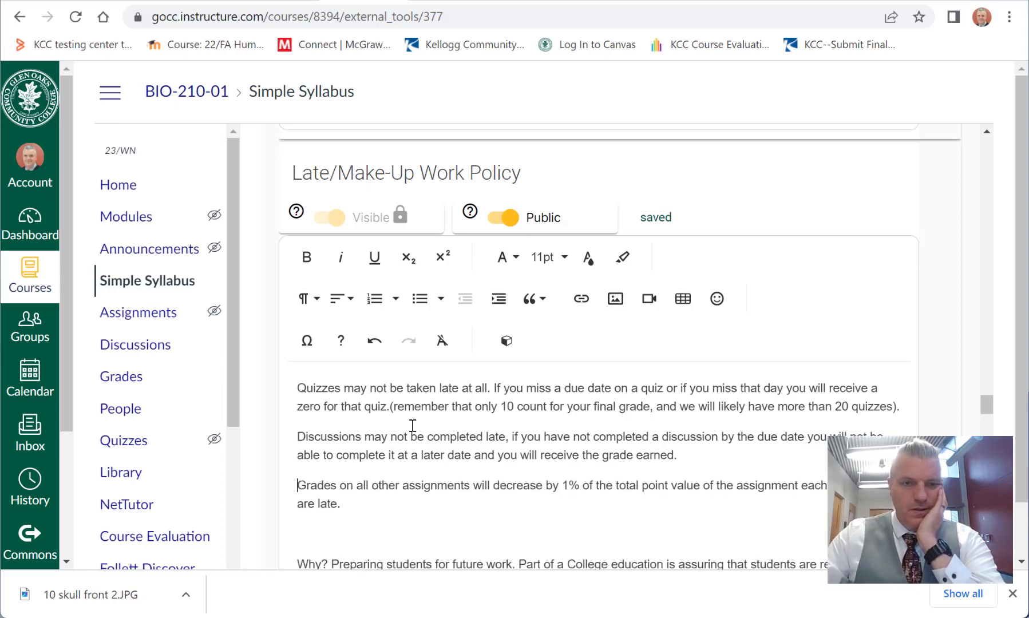
pyautogui.press('Down')
pyautogui.press('Down')
pyautogui.press('Delete')
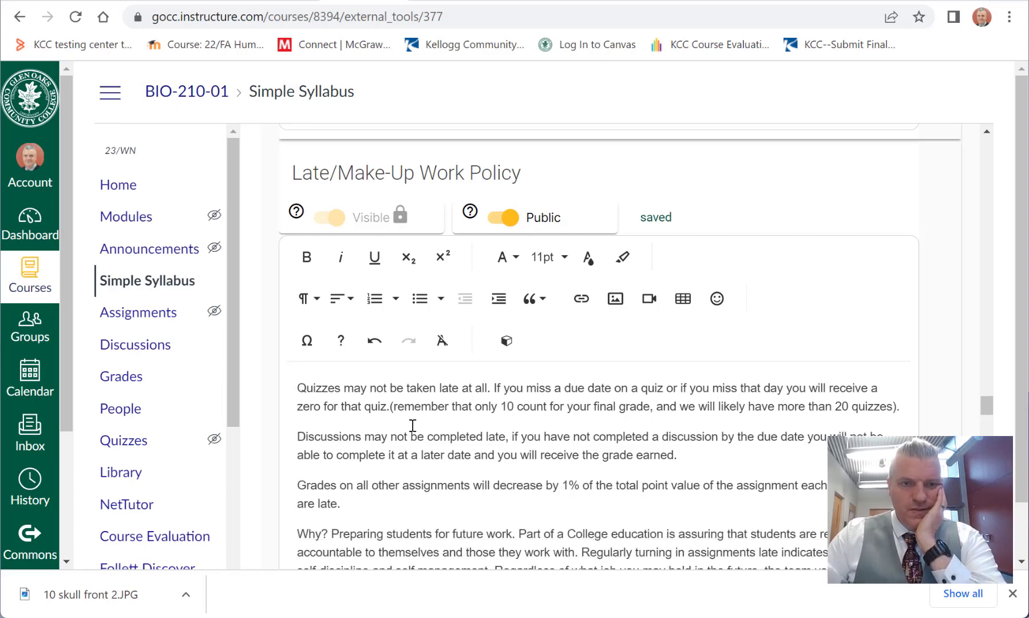
pyautogui.press('Up')
pyautogui.press('Up')
pyautogui.press('Up')
pyautogui.press('Up')
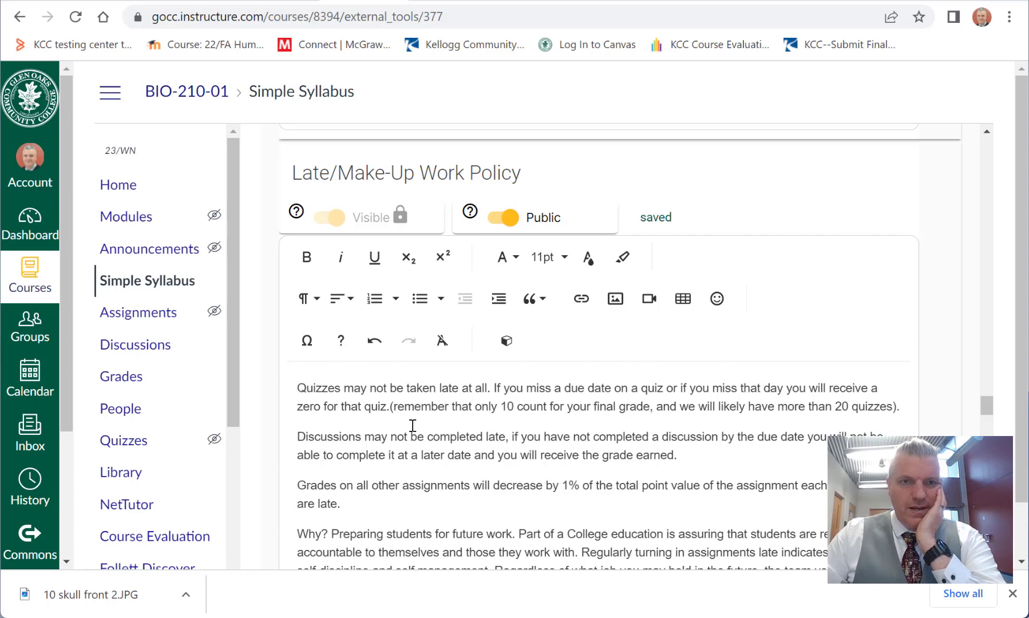
pyautogui.press('Down')
pyautogui.press('Down')
pyautogui.press('Down')
pyautogui.press('Down')
pyautogui.press('Down')
pyautogui.press('Down')
pyautogui.press('Down')
pyautogui.press('Down')
pyautogui.press('Down')
pyautogui.press('Down')
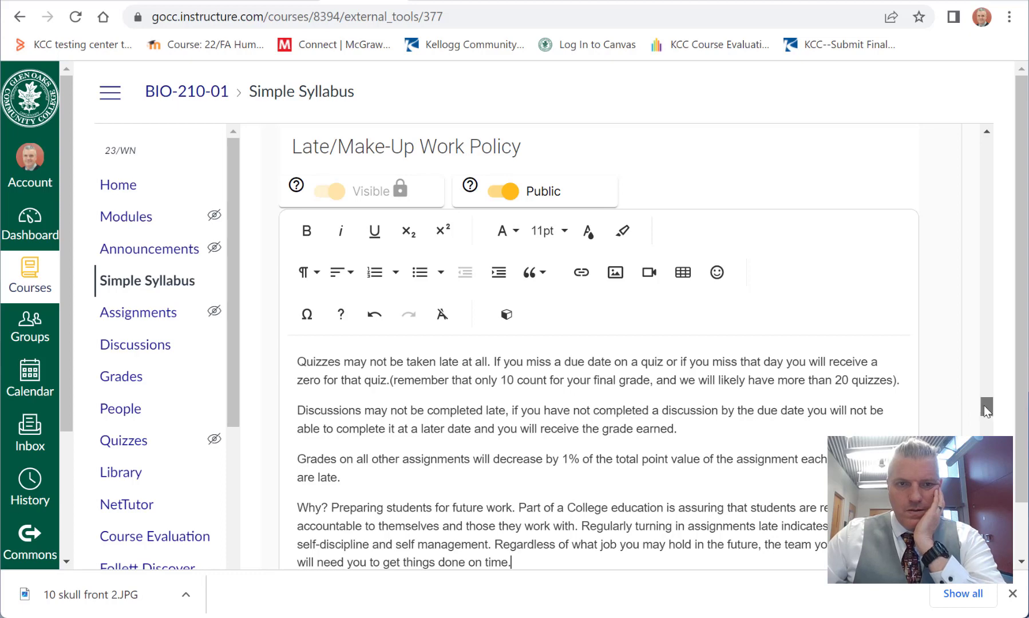
pyautogui.moveTo(984, 405)
pyautogui.mouseDown()
pyautogui.moveTo(973, 422)
pyautogui.moveTo(969, 405)
pyautogui.mouseUp()
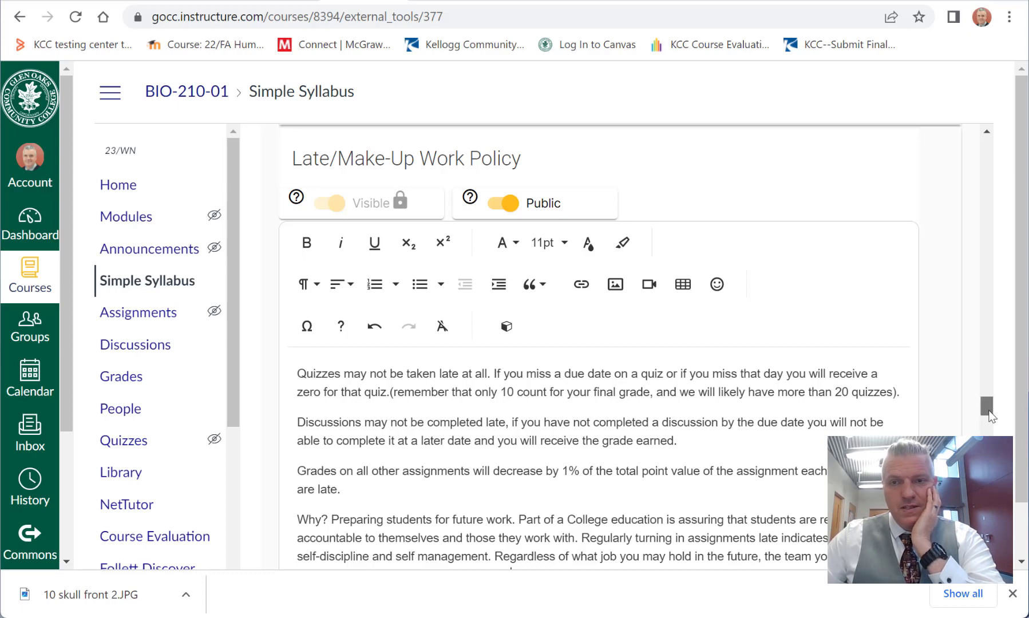
# Step: Place the cursor in Section-Specific Policies of BIO-210-01, and copy the cheating and plagiarism paragraph from the BIO-210-02 syllabus
pyautogui.moveTo(986, 409); pyautogui.dragTo(986, 426)
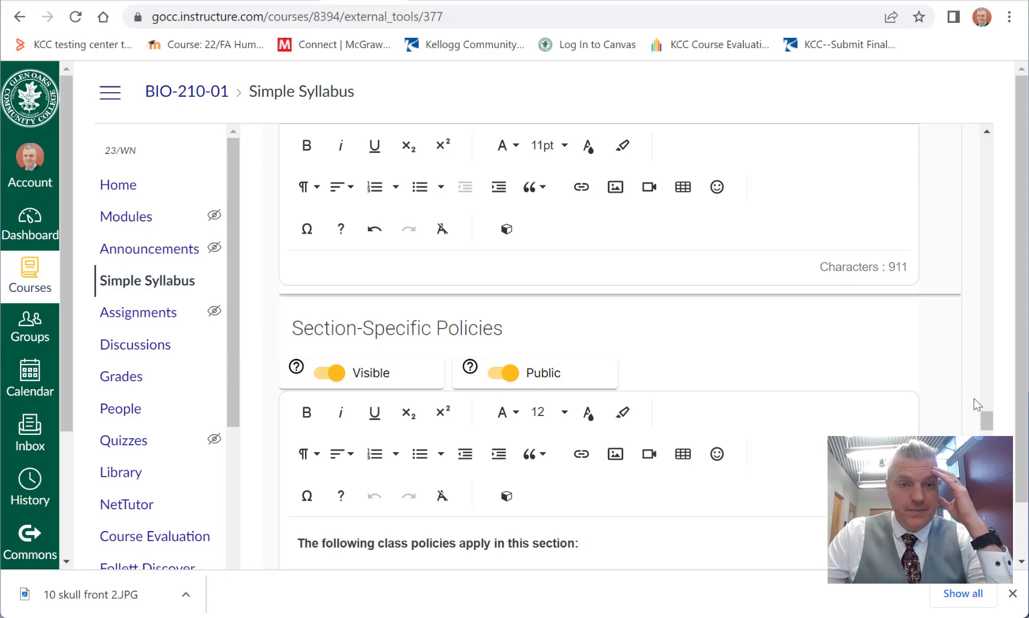
pyautogui.scroll(-3, 675, 329)
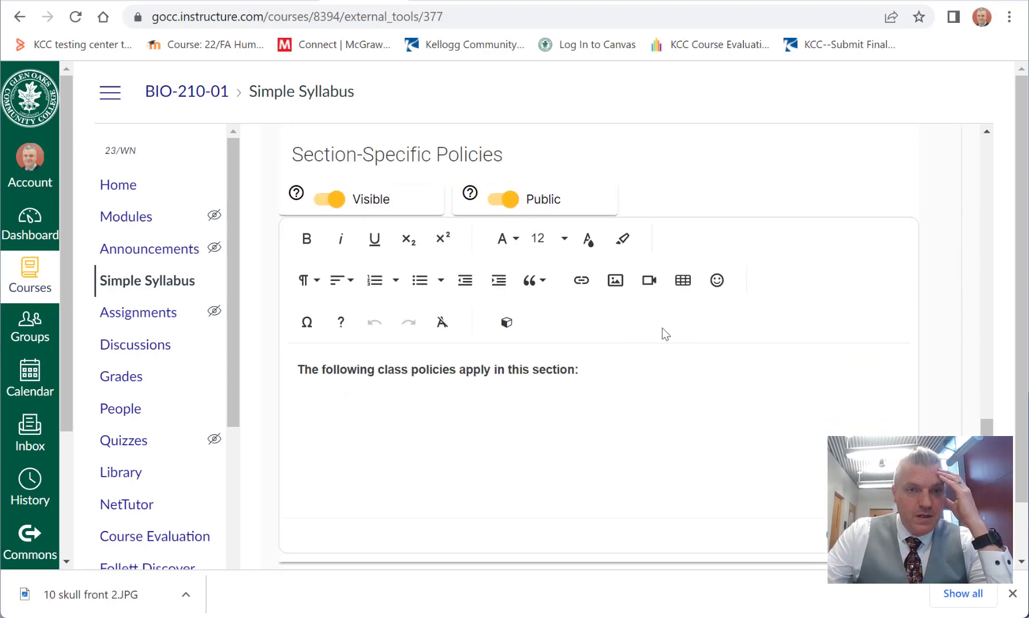
pyautogui.click(517, 383)
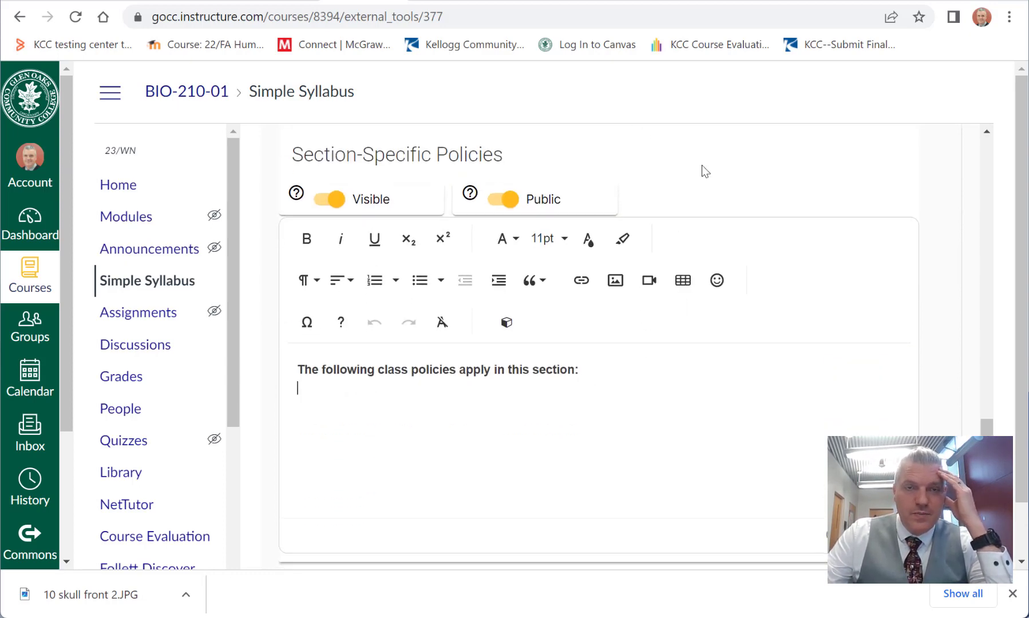
pyautogui.click(443, 1)
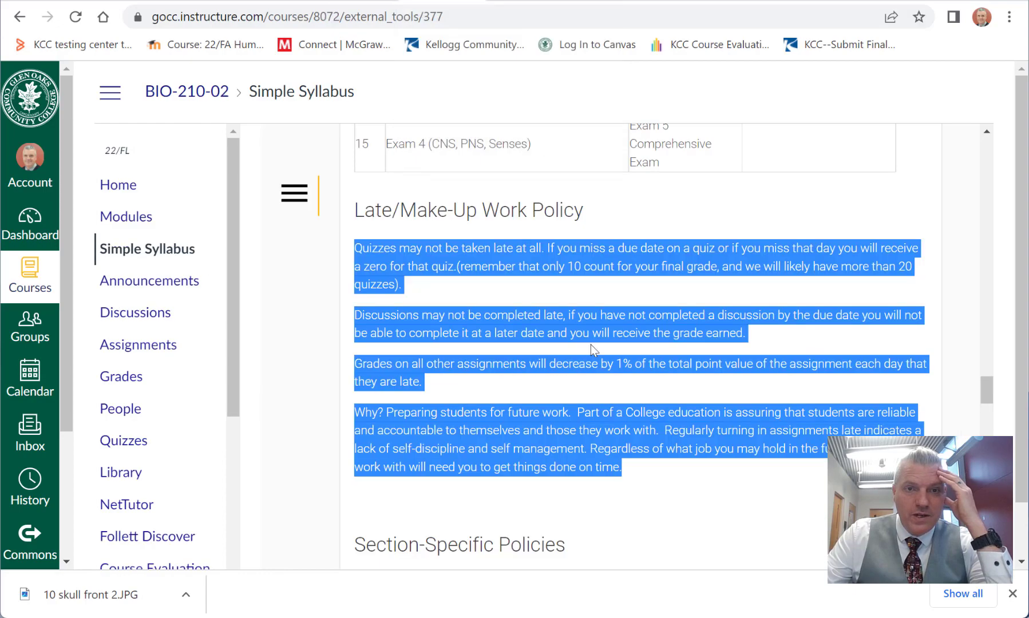
pyautogui.scroll(-3, 591, 345)
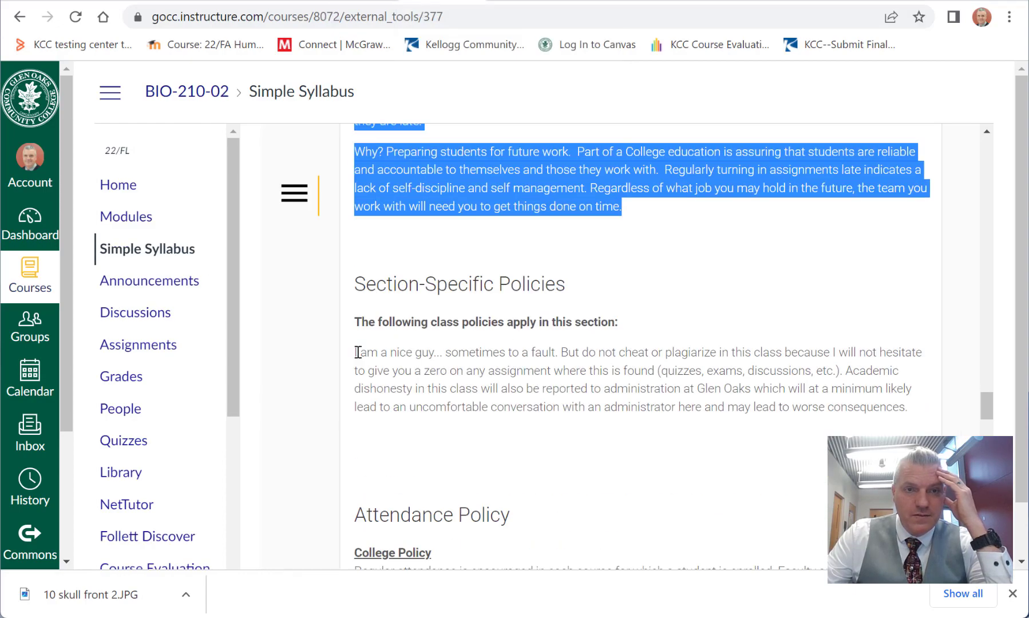
pyautogui.moveTo(910, 411); pyautogui.dragTo(353, 358)
pyautogui.hotkey('ctrl', 'c')
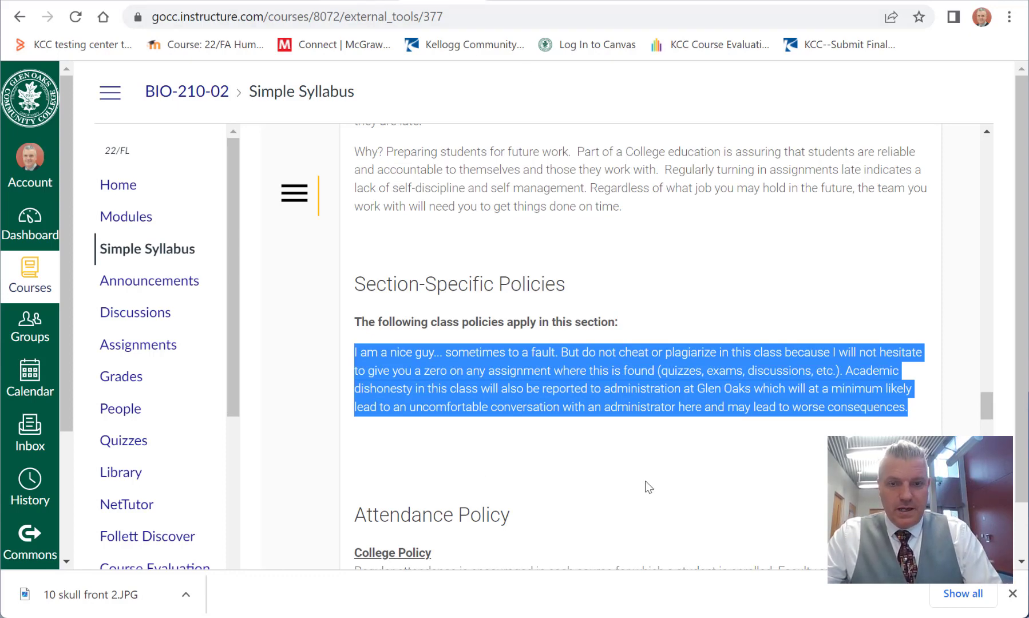
# Step: Replace the Notepad text with the copied paragraph, and paste it as plain text under Section-Specific Policies in BIO-210-01
pyautogui.hotkey('alt', 'Tab')
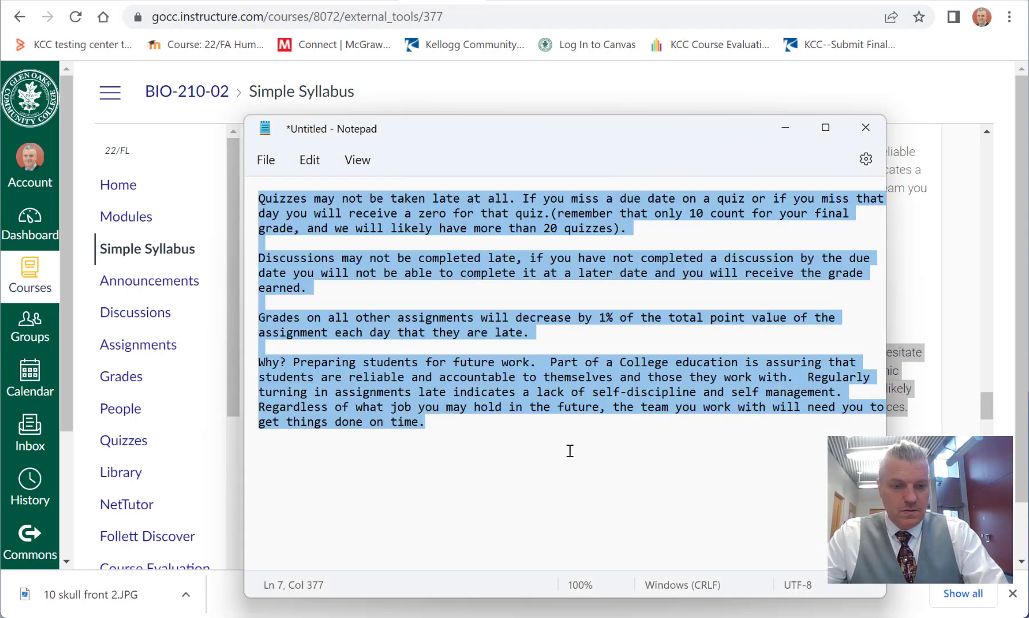
pyautogui.hotkey('ctrl', 'v')
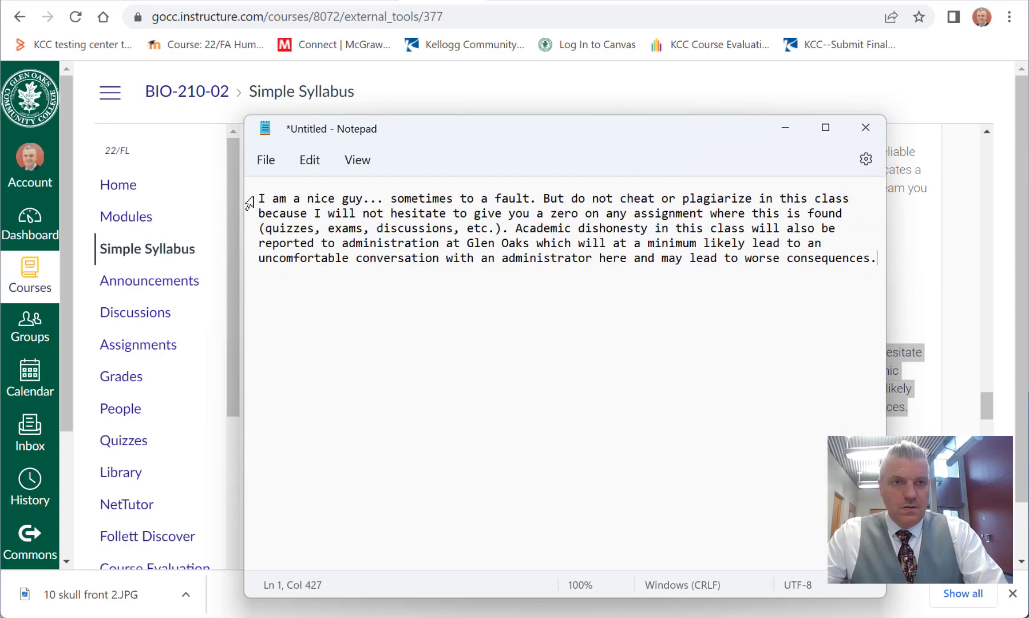
pyautogui.moveTo(261, 199); pyautogui.dragTo(876, 270)
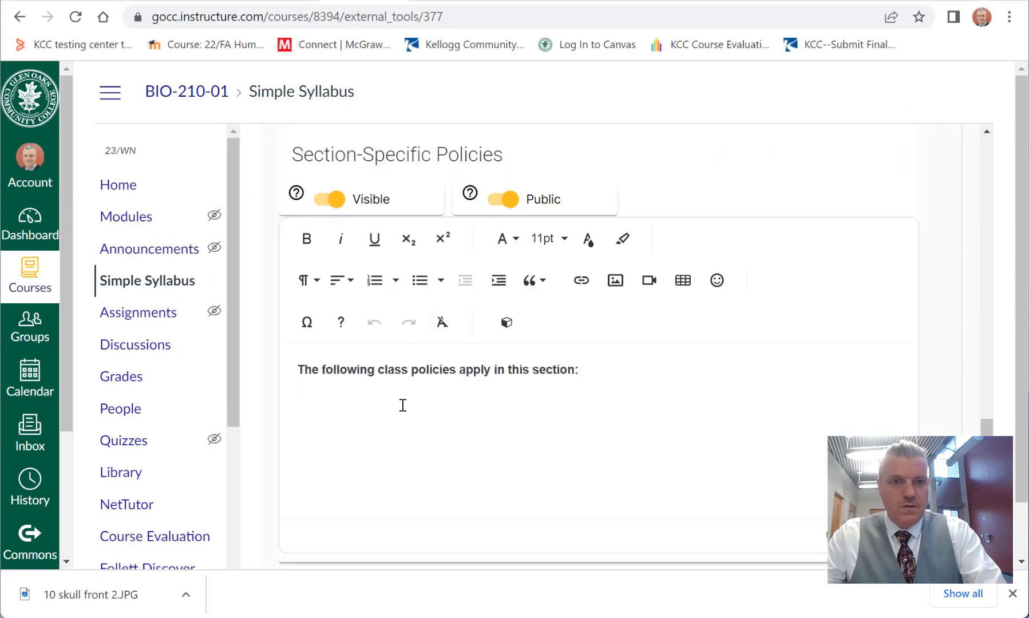
pyautogui.hotkey('ctrl', 'v')
# Step: Place the cursor under the Section-Specific Attendance Policy heading in BIO-210-01, and copy that section's paragraphs from the BIO-210-02 syllabus
pyautogui.scroll(-5, 572, 415)
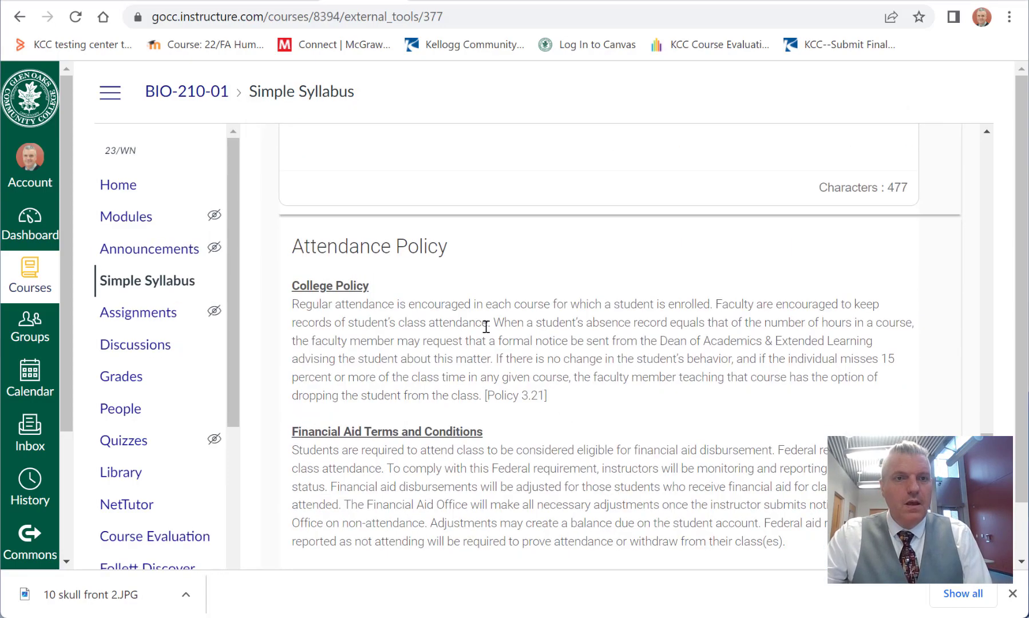
pyautogui.scroll(2, 406, 266)
pyautogui.scroll(-10, 452, 391)
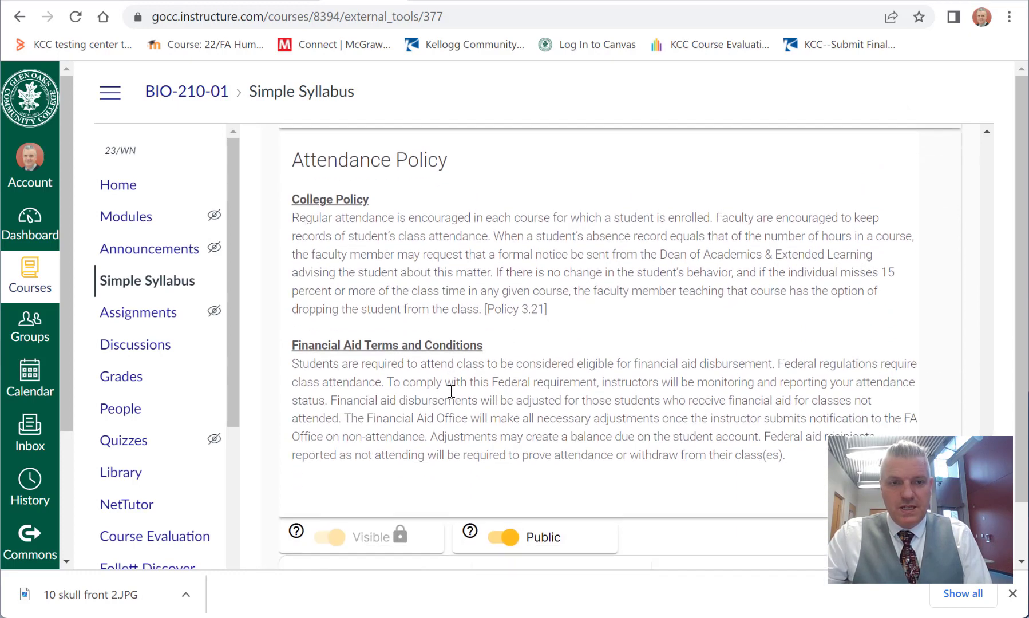
pyautogui.click(412, 381)
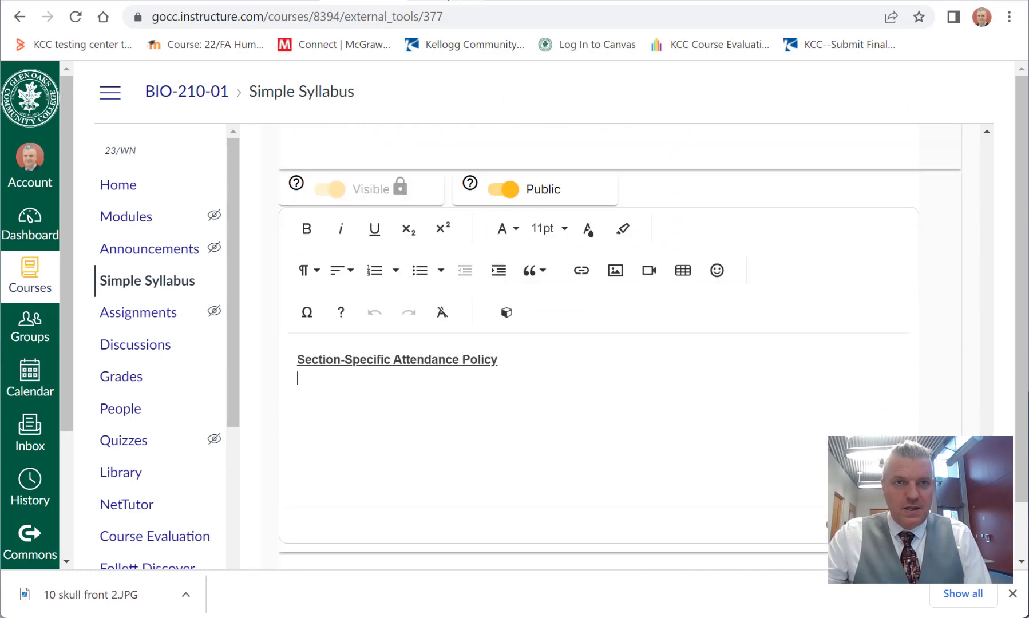
pyautogui.click(446, 1)
pyautogui.scroll(1, 585, 407)
pyautogui.scroll(-4, 585, 406)
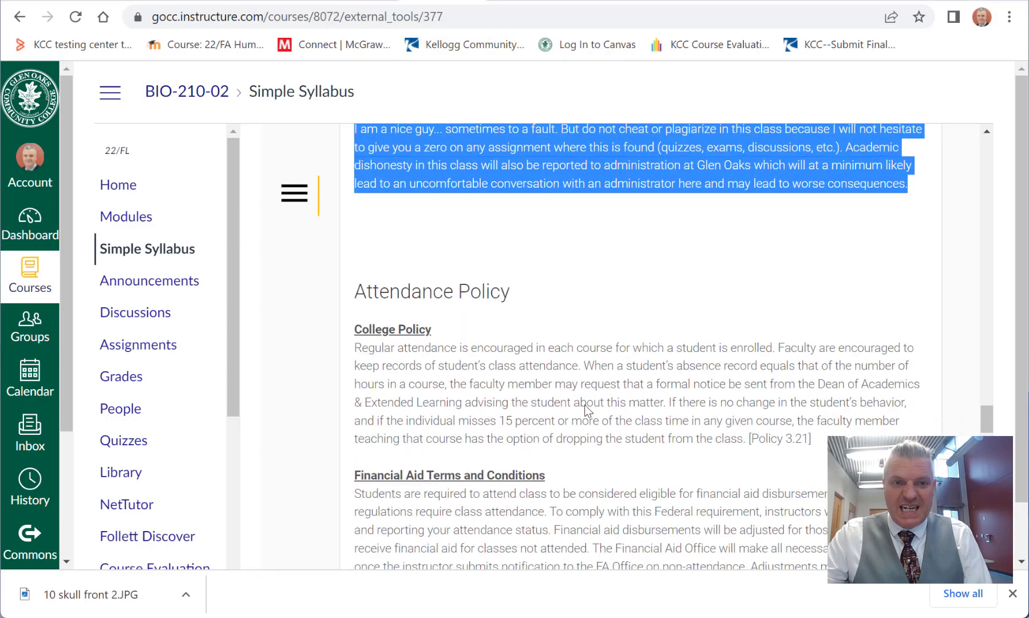
pyautogui.scroll(-1, 585, 407)
pyautogui.scroll(-8, 477, 357)
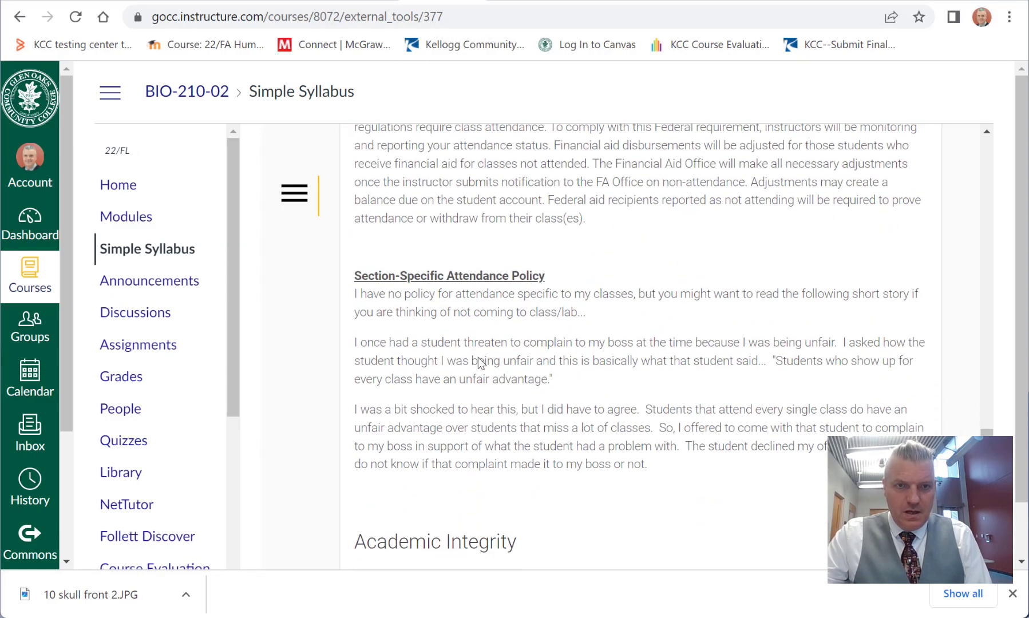
pyautogui.moveTo(675, 461); pyautogui.dragTo(353, 320)
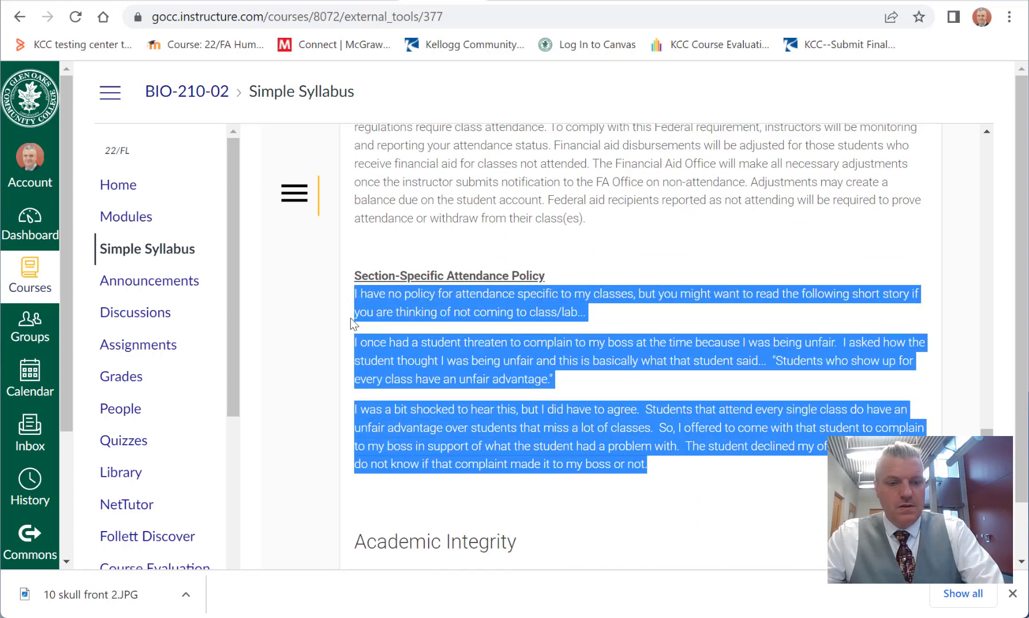
# Step: Paste the copied attendance paragraphs straight into the Section-Specific Attendance Policy text area of BIO-210-01 with their original formatting
pyautogui.click(371, 3)
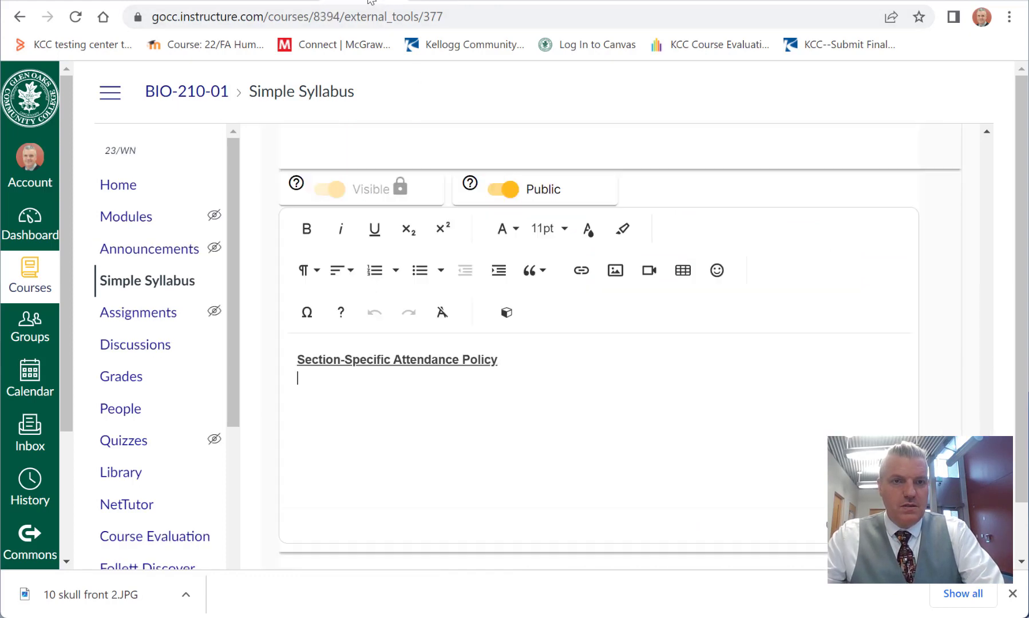
pyautogui.write('I have no policy for attendance specific to my classes, but you might want to read the following short story if you are thinking of not coming to class/lab... I once had a student threaten to complain to my boss at the time because I was being unfair. I asked him why the student thought I was being unfair and this is basically what that student said... "Students who show up to class have an unfair advantage." I was a bit shocked to hear this, but I did have to agree. Students that attend every single class do have an unfair advantage over students that miss a lot of classes. So, I offered to come with that student to complain in support of what the student had a problem with. The student declined my offer and to this day I do not know if that complaint made it to my boss or not.')
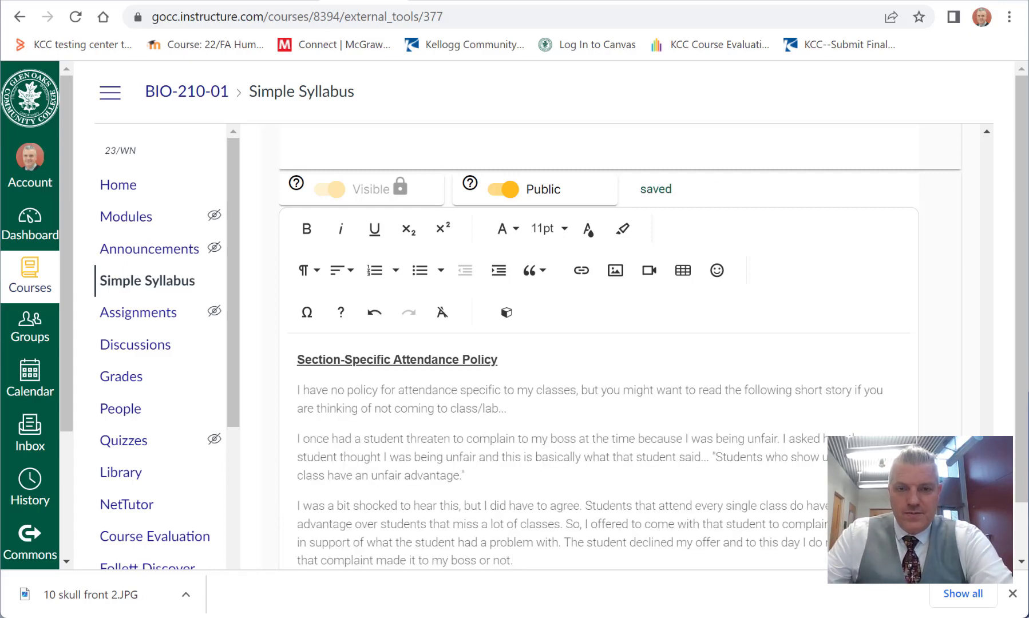
pyautogui.scroll(2, 553, 462)
pyautogui.scroll(-2, 549, 464)
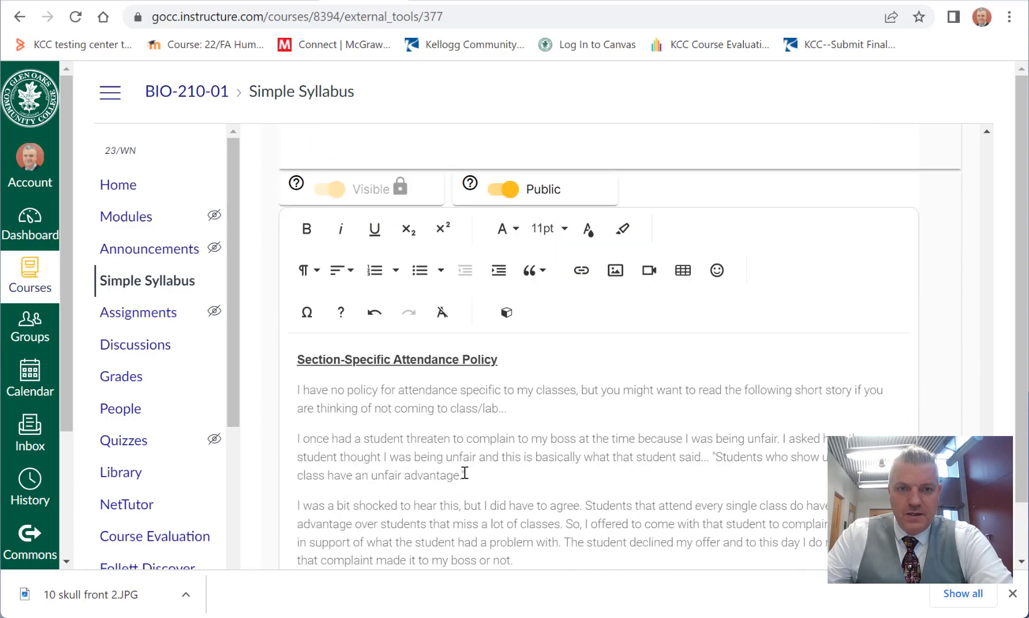
# Step: Compare the font of the directly pasted attendance paragraphs with the plain-text paragraph in Section-Specific Policies
pyautogui.scroll(3, 512, 458)
pyautogui.scroll(3, 512, 458)
pyautogui.scroll(-10, 506, 401)
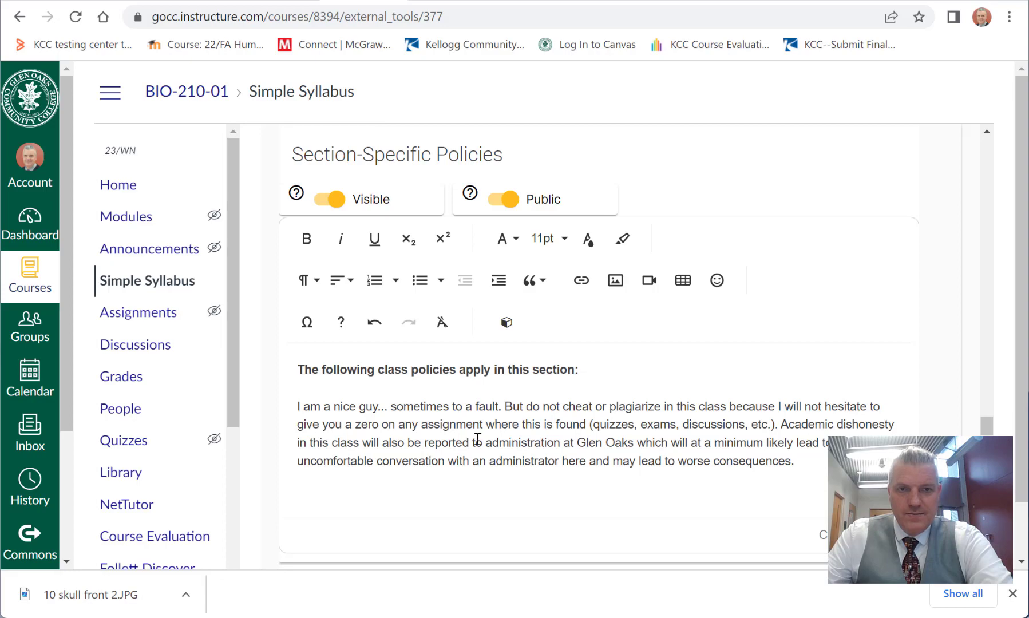
pyautogui.scroll(10, 477, 440)
pyautogui.scroll(-4, 476, 439)
pyautogui.scroll(-4, 476, 439)
pyautogui.scroll(1, 487, 393)
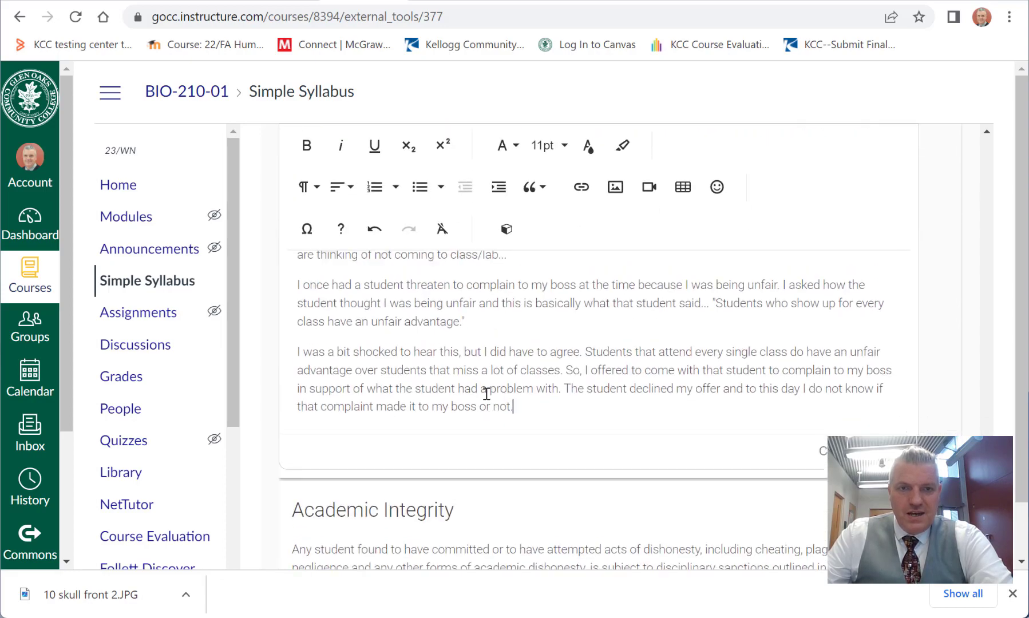
# Step: Delete the pasted paragraphs under the Section-Specific Attendance Policy heading
pyautogui.scroll(1, 486, 394)
pyautogui.moveTo(521, 473); pyautogui.dragTo(282, 304)
pyautogui.hotkey('ctrl', 'c')
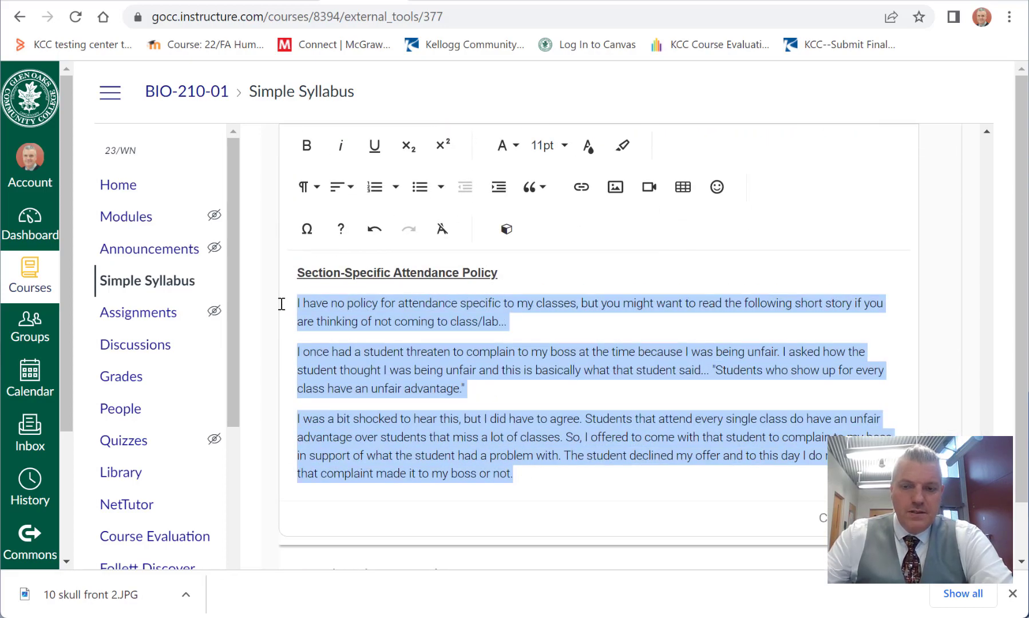
pyautogui.press('BackSpace')
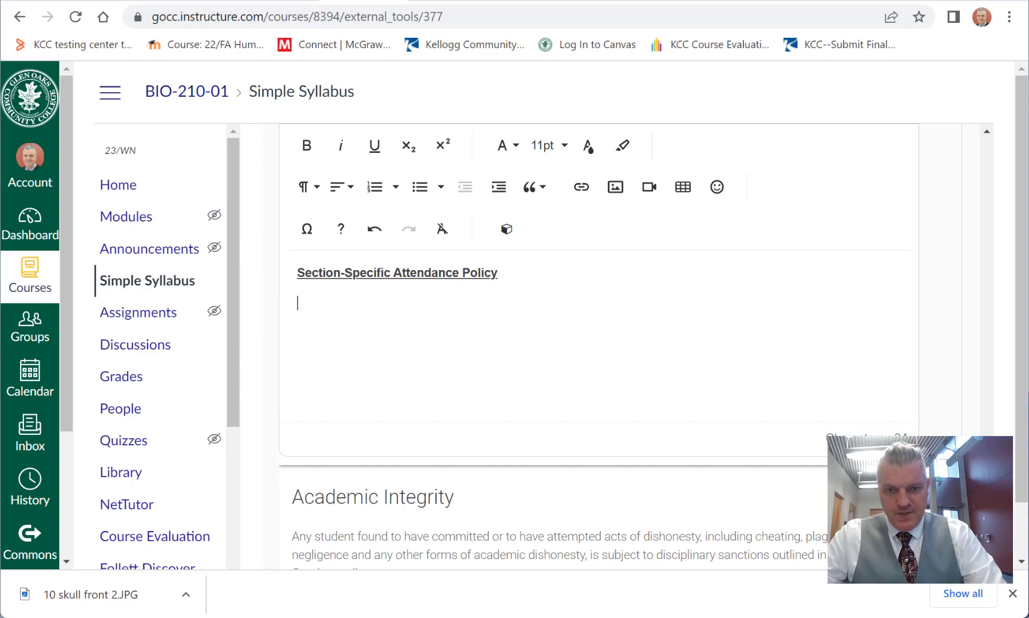
# Step: Pass the copied attendance paragraphs through Notepad as plain text and paste them under the Section-Specific Attendance Policy heading in BIO-210-01
pyautogui.hotkey('alt', 'Tab')
pyautogui.hotkey('ctrl', 'v')
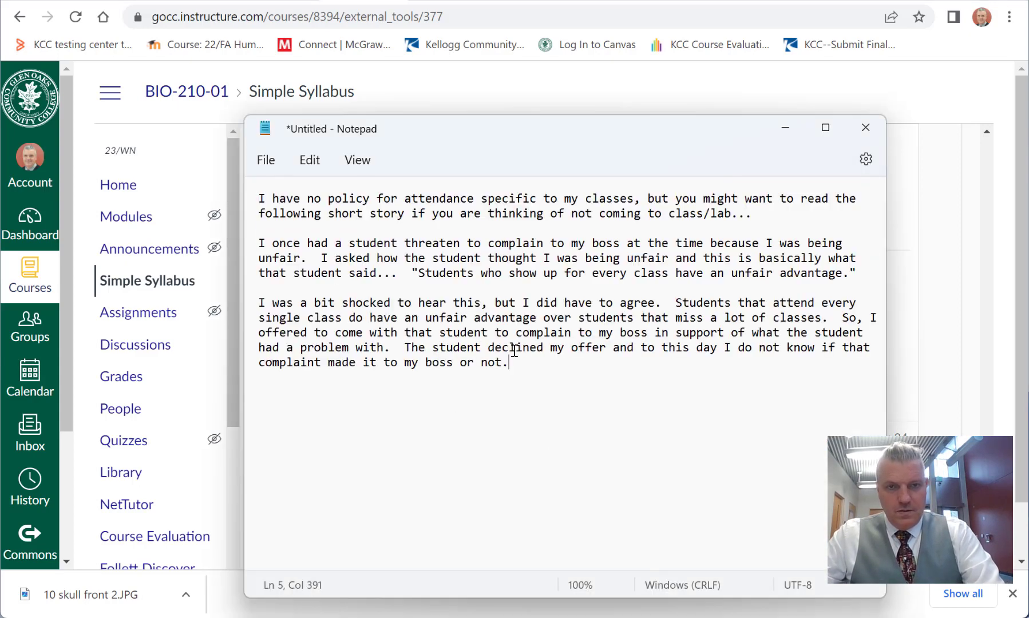
pyautogui.moveTo(528, 360); pyautogui.dragTo(236, 176)
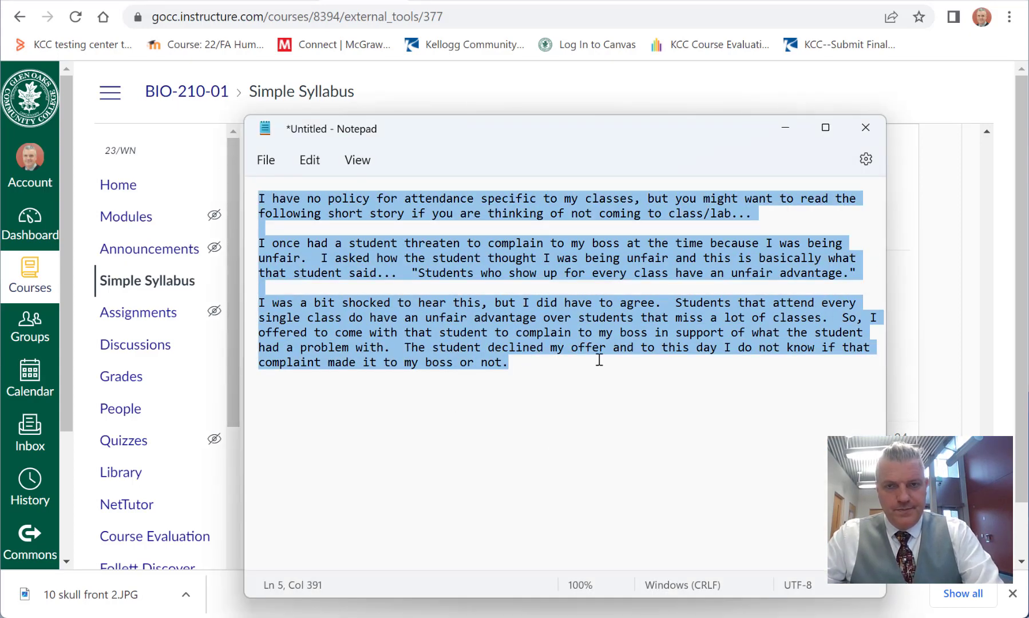
pyautogui.click(342, 2)
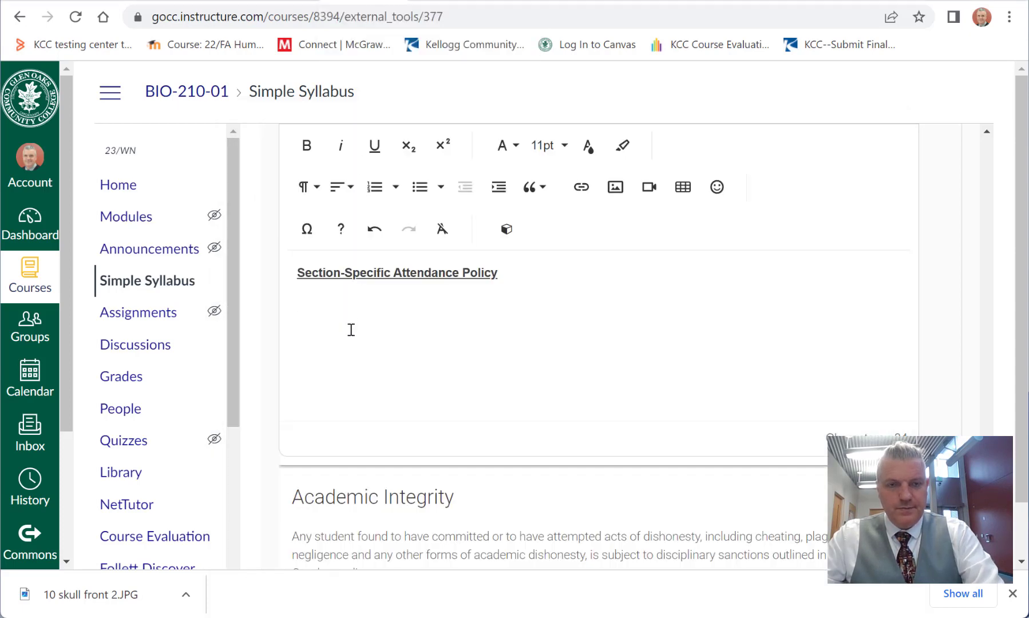
pyautogui.hotkey('ctrl', 'v')
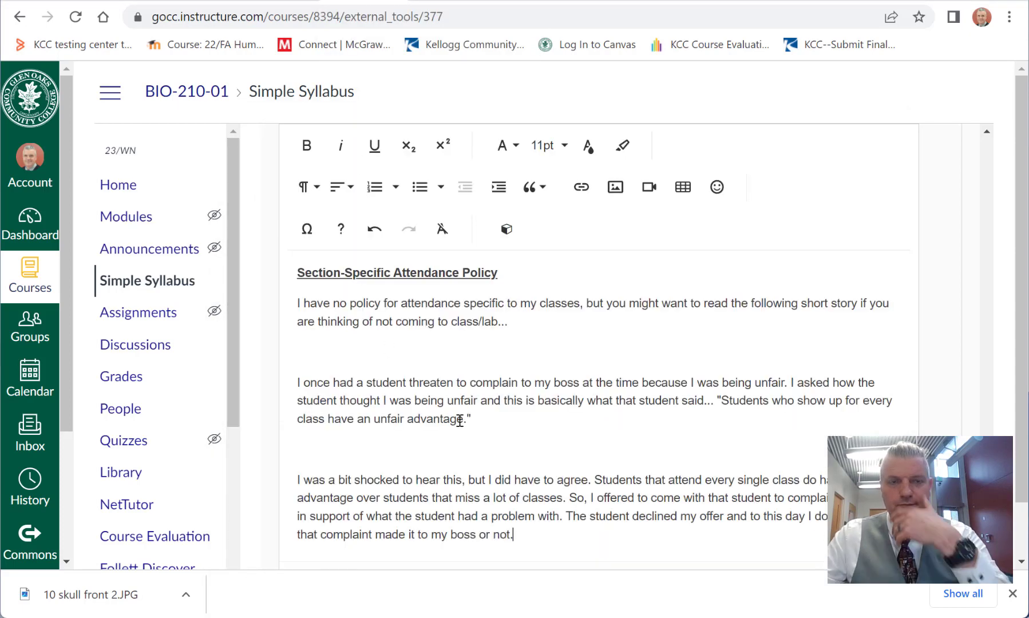
# Step: Remove the blank lines between the three pasted paragraphs in the Section-Specific Attendance Policy
pyautogui.click(425, 342)
pyautogui.press('Delete')
pyautogui.click(462, 412)
pyautogui.press('Delete')
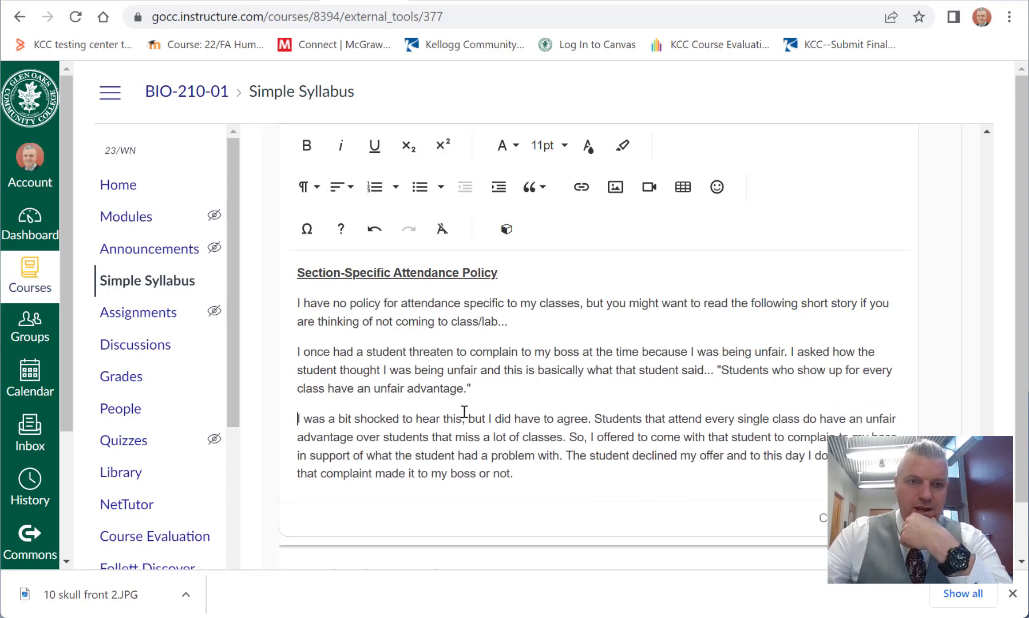
# Step: Review the attendance text and the Academic Integrity, Incompletes and Withdrawals sections, including the 75% completion requirement for an Incomplete
pyautogui.scroll(3, 535, 489)
pyautogui.scroll(-7, 597, 498)
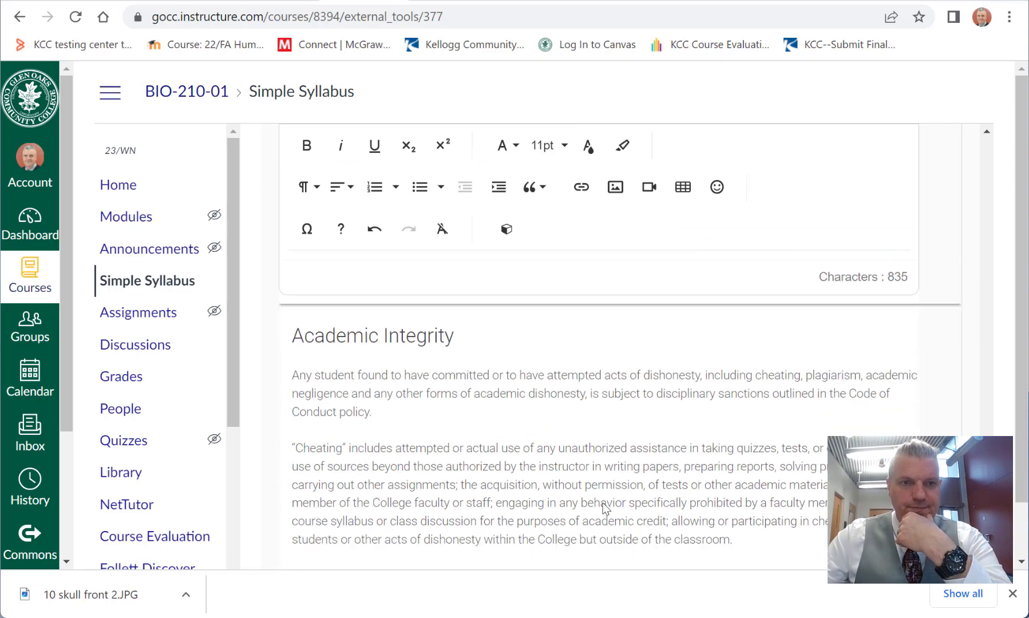
pyautogui.scroll(-3, 588, 459)
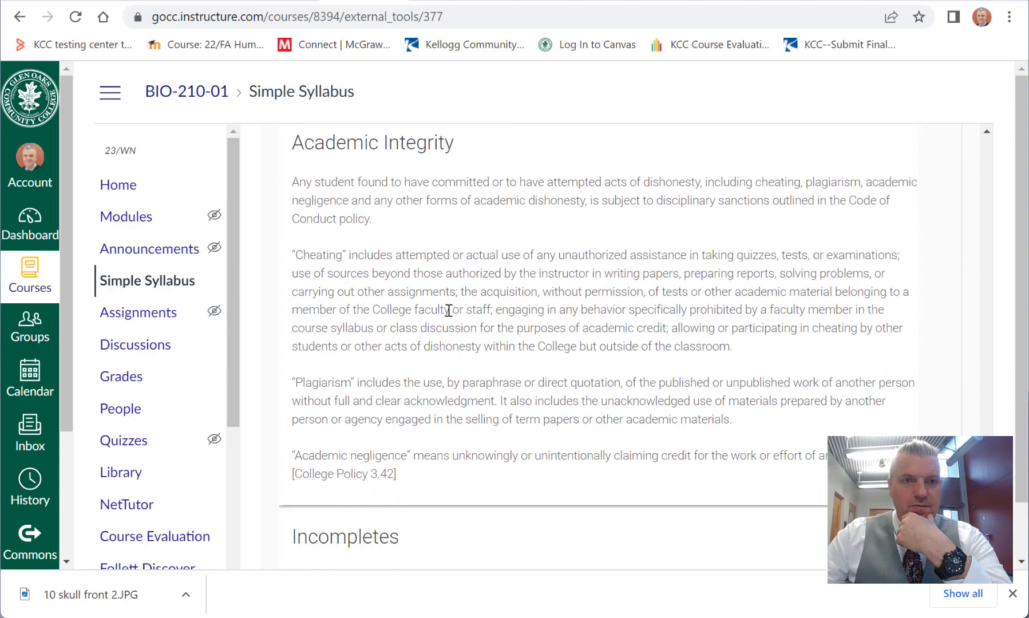
pyautogui.scroll(1, 449, 310)
pyautogui.scroll(4, 426, 339)
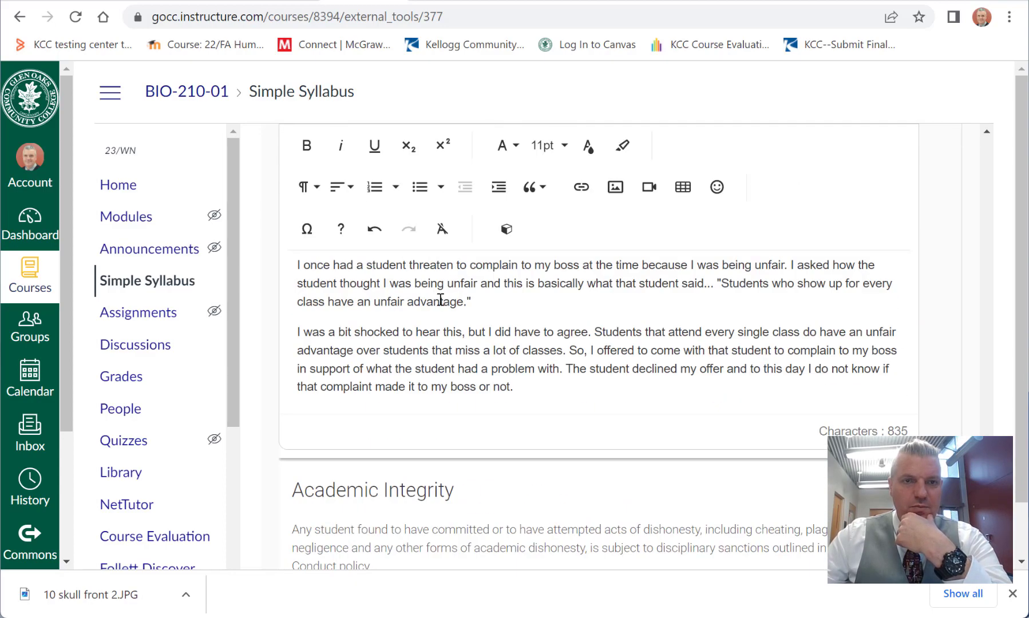
pyautogui.scroll(-3, 565, 437)
pyautogui.scroll(-6, 565, 437)
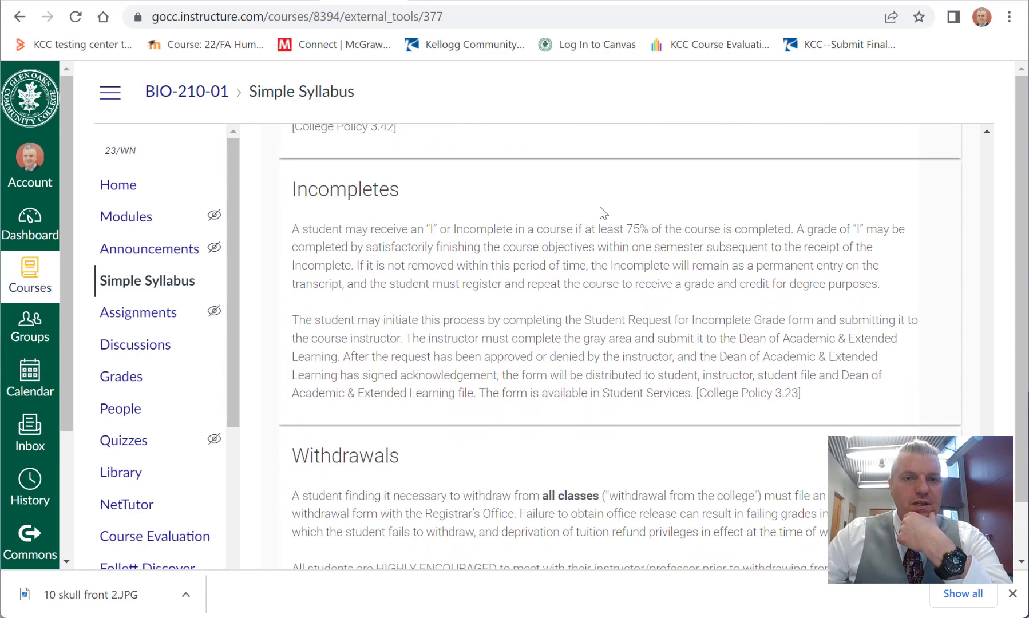
pyautogui.moveTo(624, 229); pyautogui.dragTo(646, 230)
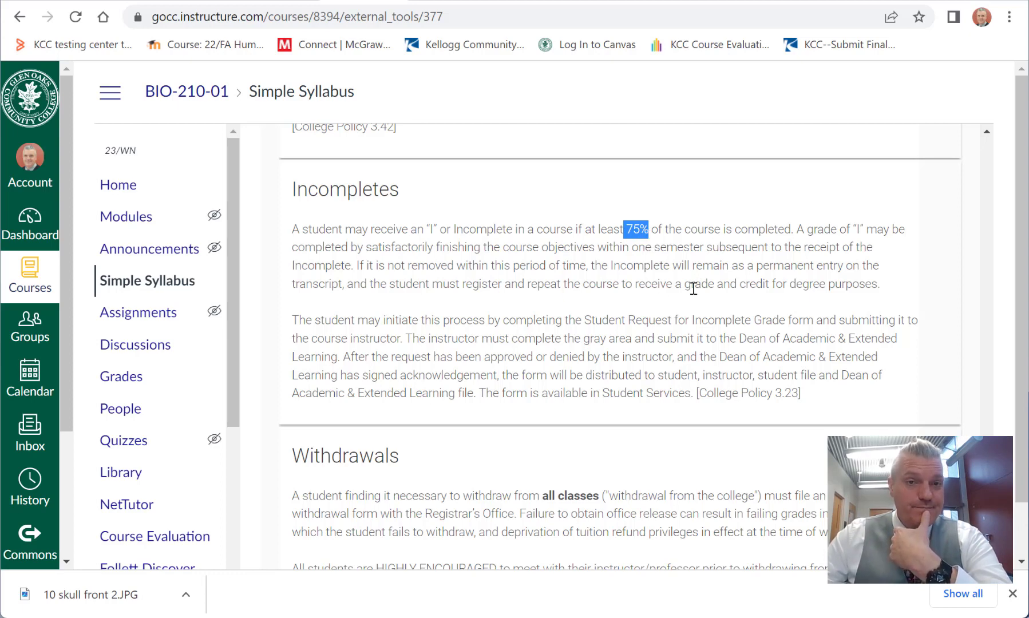
pyautogui.scroll(-3, 689, 295)
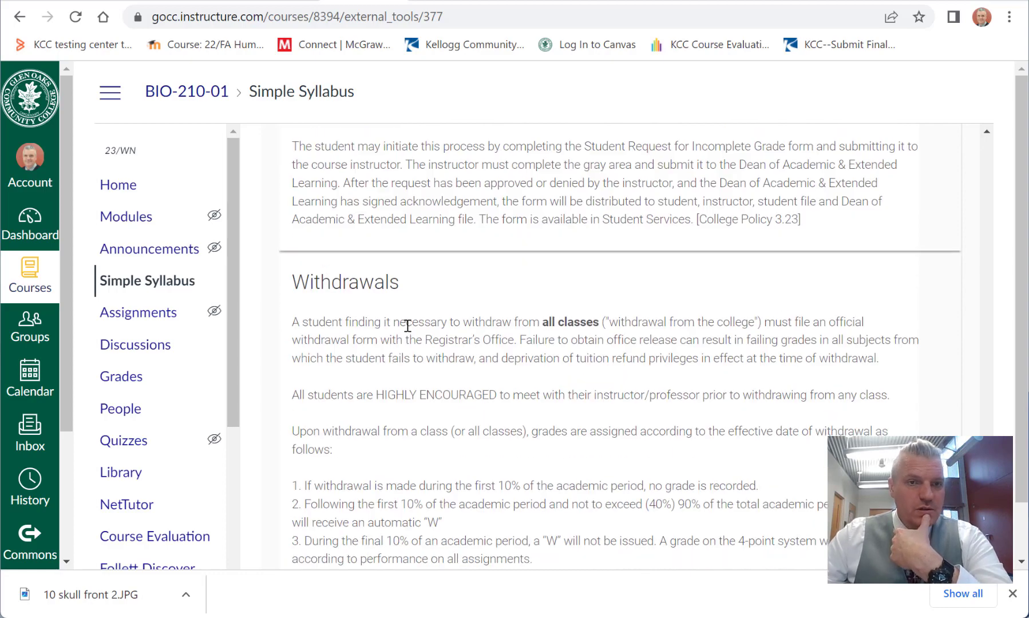
pyautogui.scroll(-5, 466, 345)
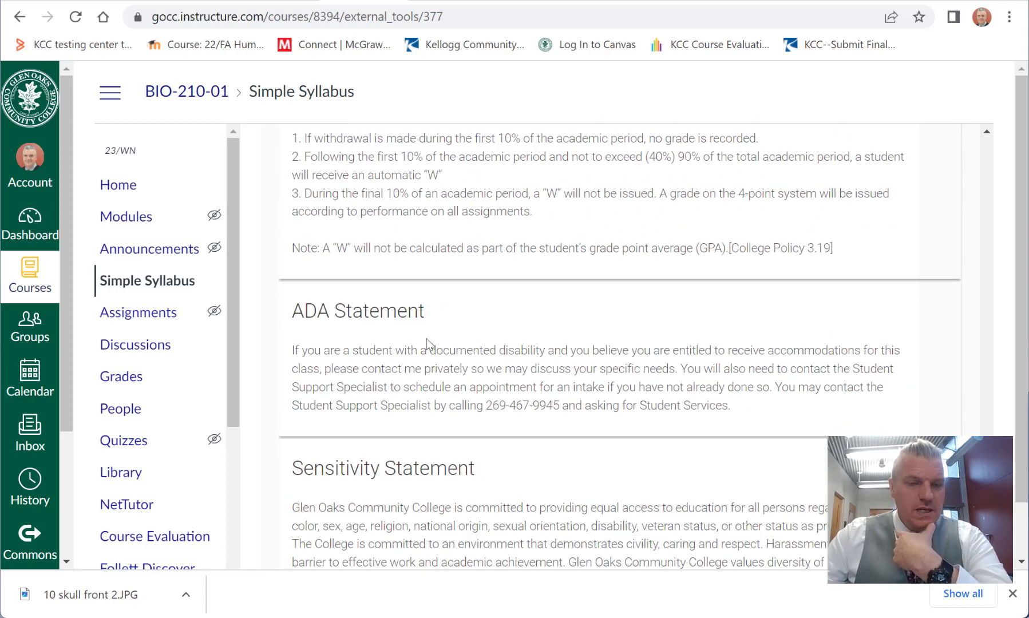
# Step: Read through the ADA Statement, Sensitivity Statement and Emergency Evacuation Procedures sections of the syllabus
pyautogui.moveTo(293, 309); pyautogui.dragTo(421, 321)
pyautogui.scroll(-2, 432, 329)
pyautogui.scroll(-1, 507, 237)
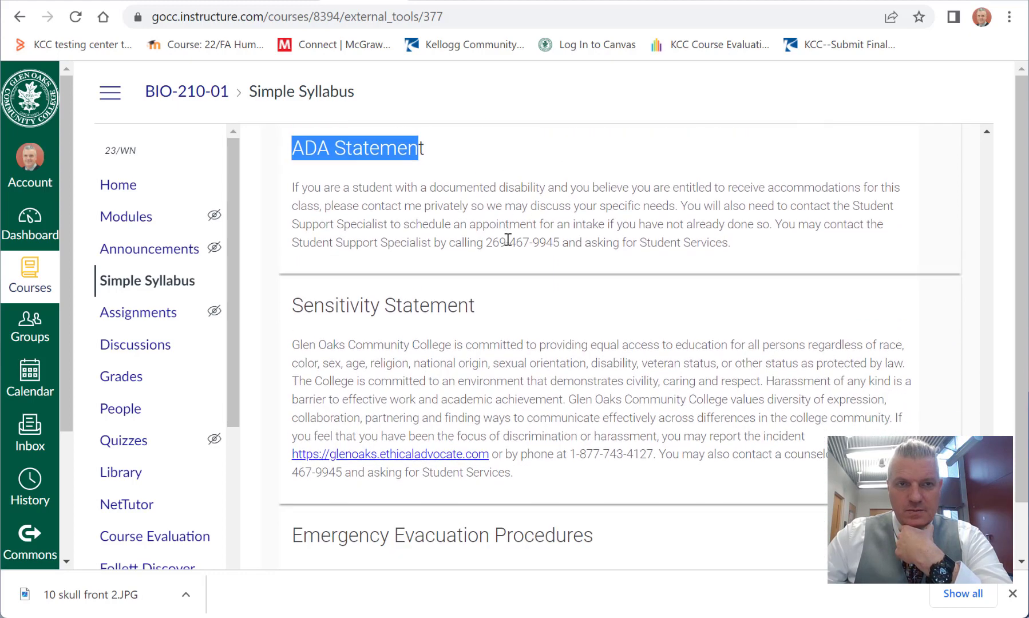
pyautogui.scroll(1, 505, 258)
pyautogui.scroll(-1, 401, 294)
pyautogui.scroll(1, 424, 299)
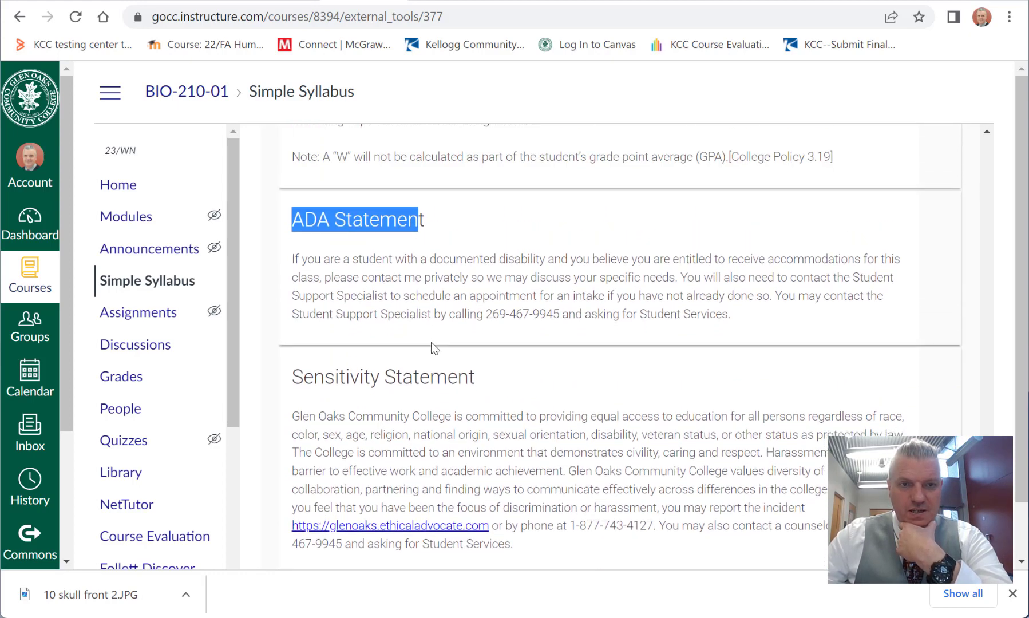
pyautogui.scroll(-3, 401, 304)
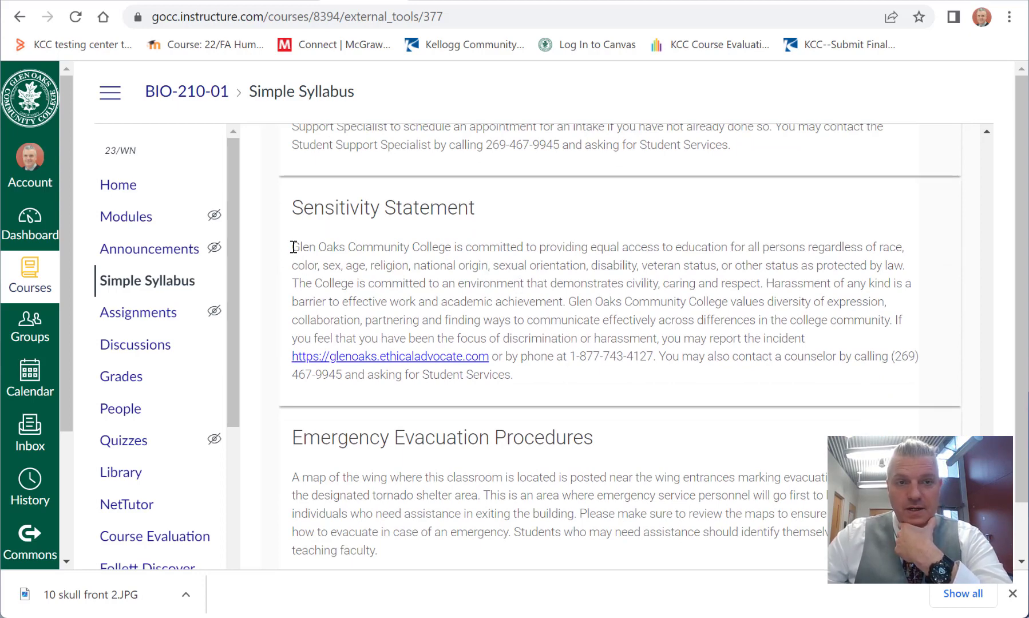
pyautogui.moveTo(293, 247); pyautogui.dragTo(380, 256)
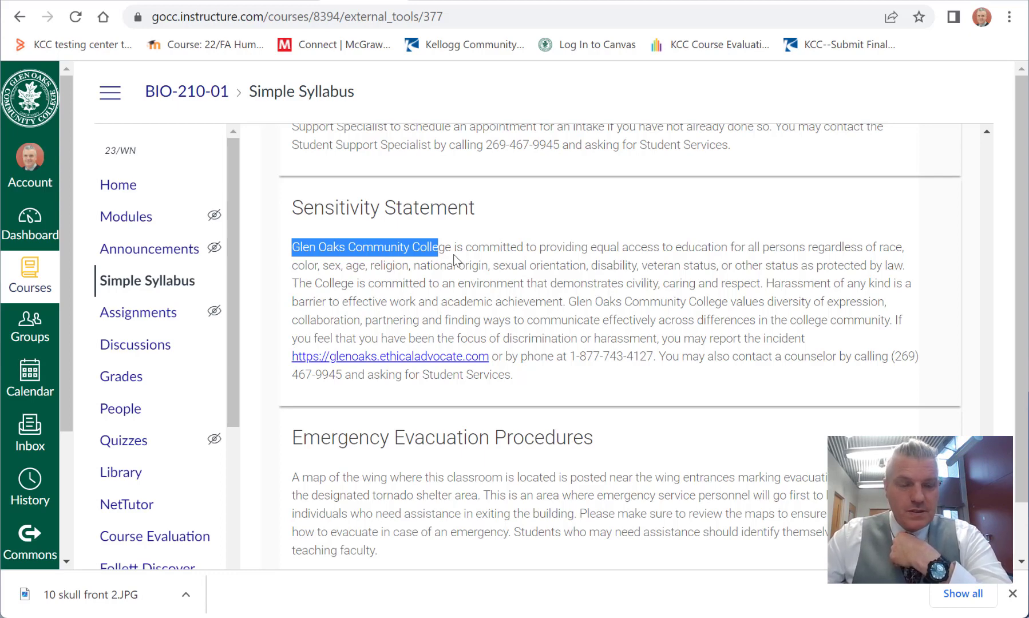
pyautogui.click(484, 255)
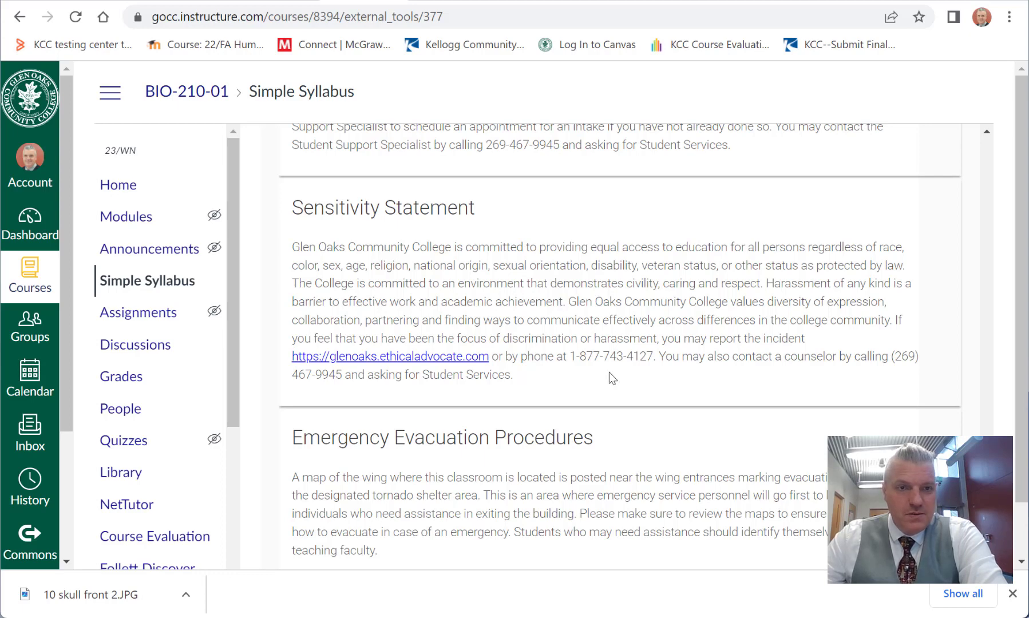
pyautogui.scroll(-3, 610, 372)
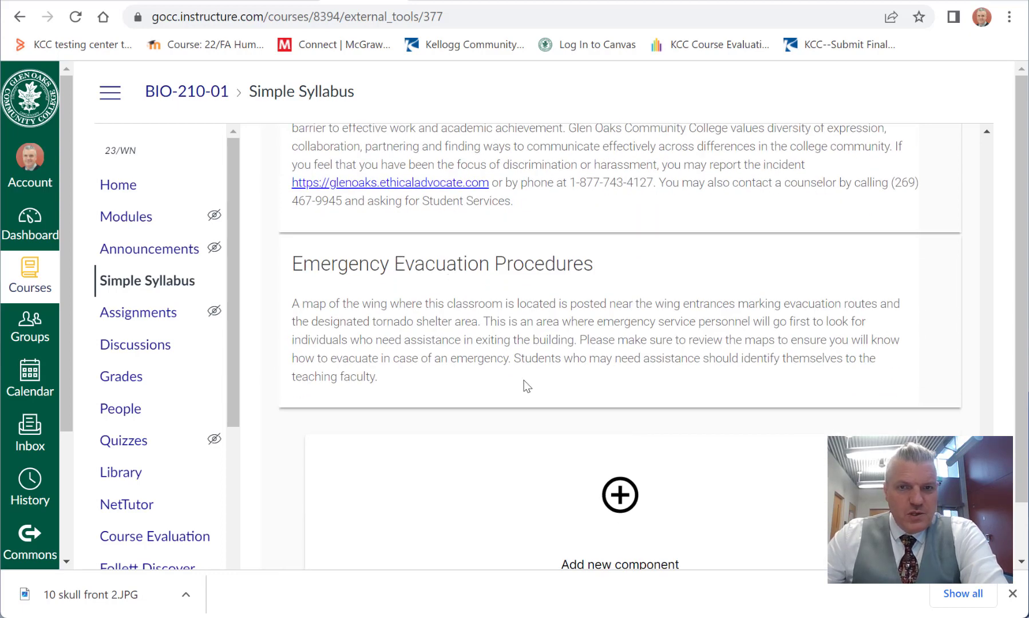
pyautogui.doubleClick(367, 378)
pyautogui.click(407, 376)
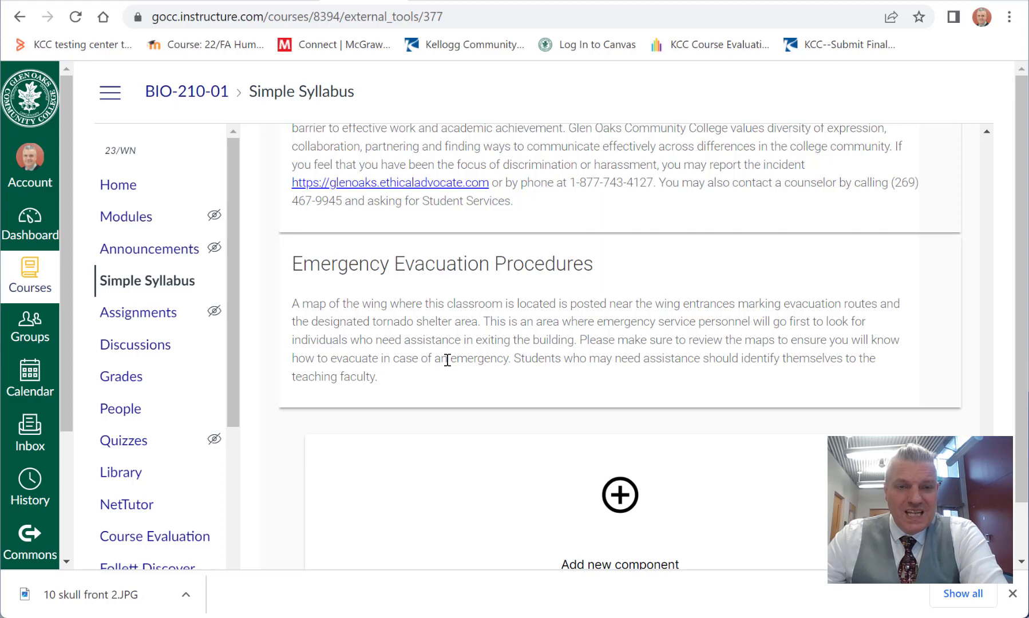
# Step: Submit the BIO-210-01 syllabus without a comment or new component, and dismiss the dialog offering the syllabus links
pyautogui.scroll(-1, 492, 350)
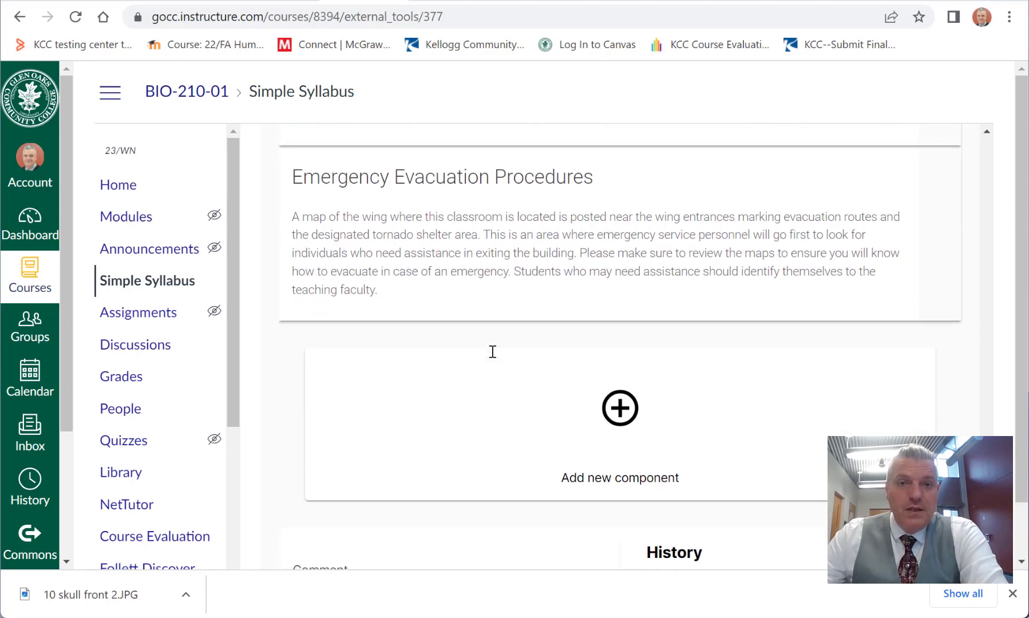
pyautogui.scroll(-2, 491, 352)
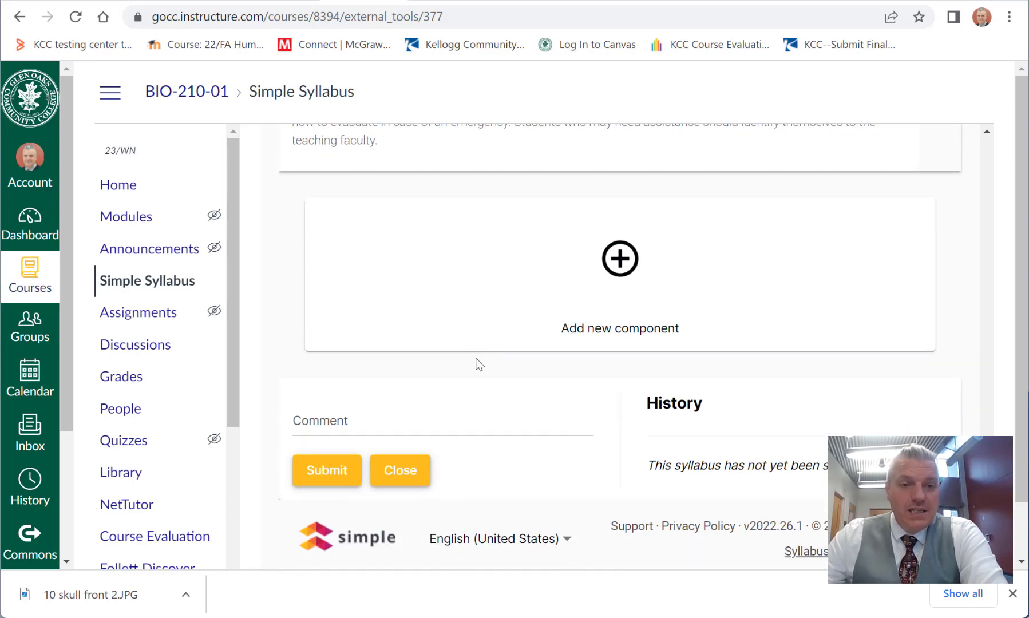
pyautogui.scroll(-1, 492, 359)
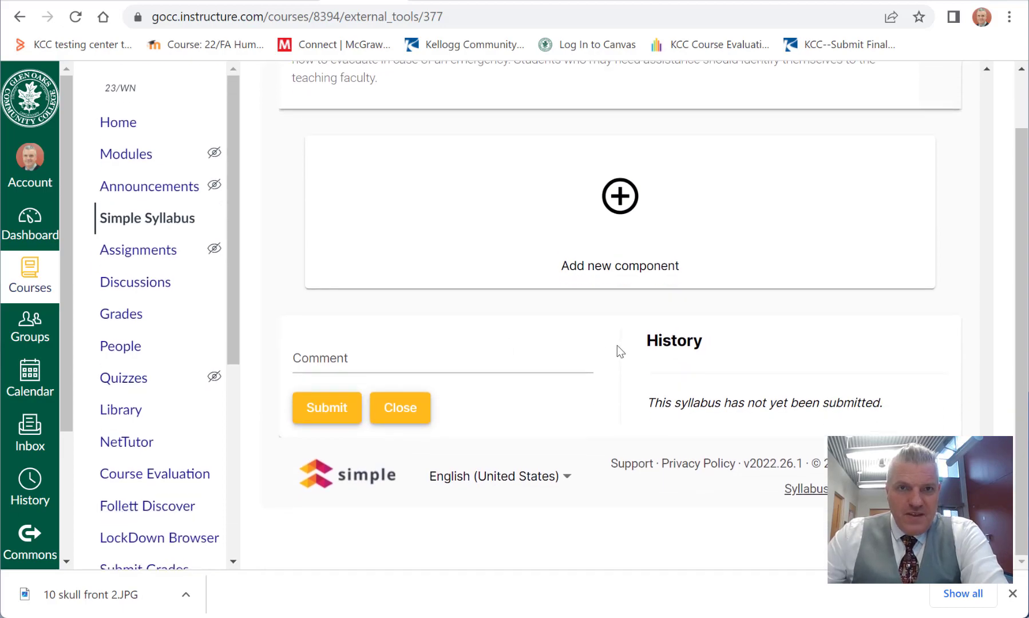
pyautogui.scroll(8, 616, 347)
pyautogui.scroll(-8, 617, 347)
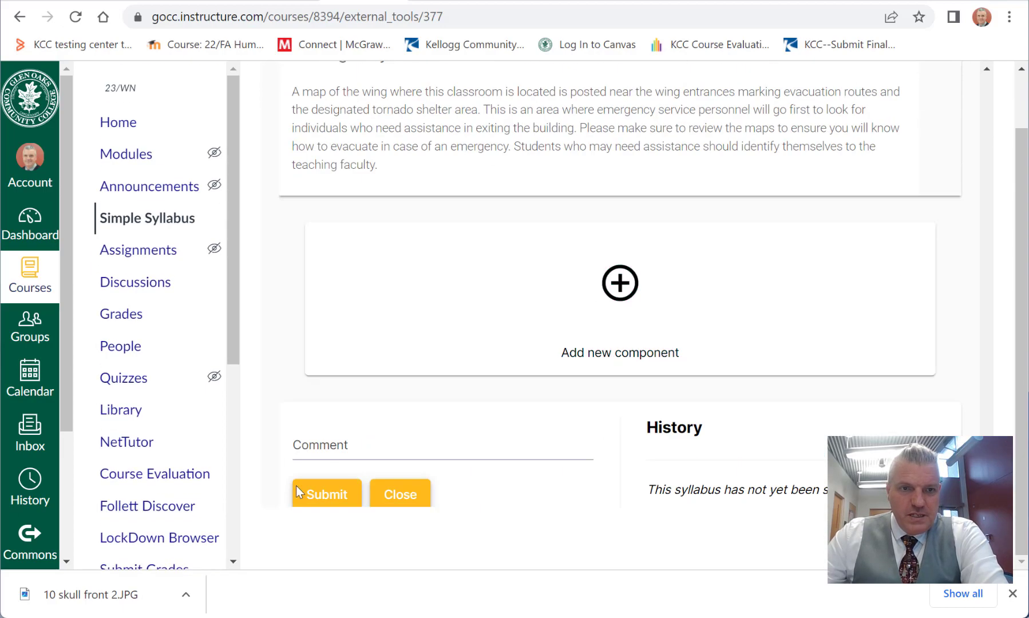
pyautogui.click(327, 494)
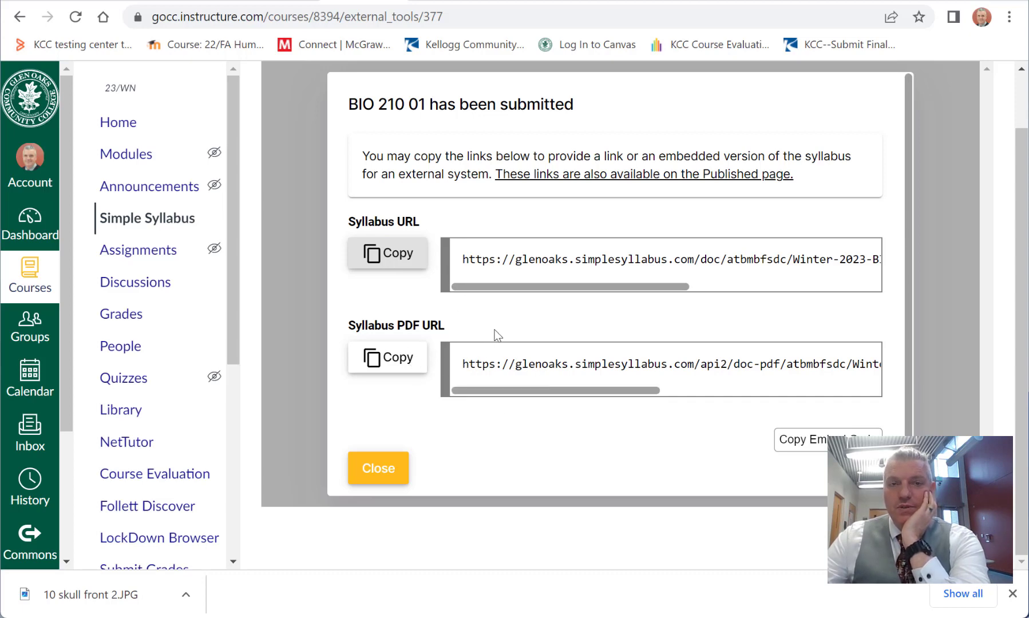
pyautogui.click(375, 468)
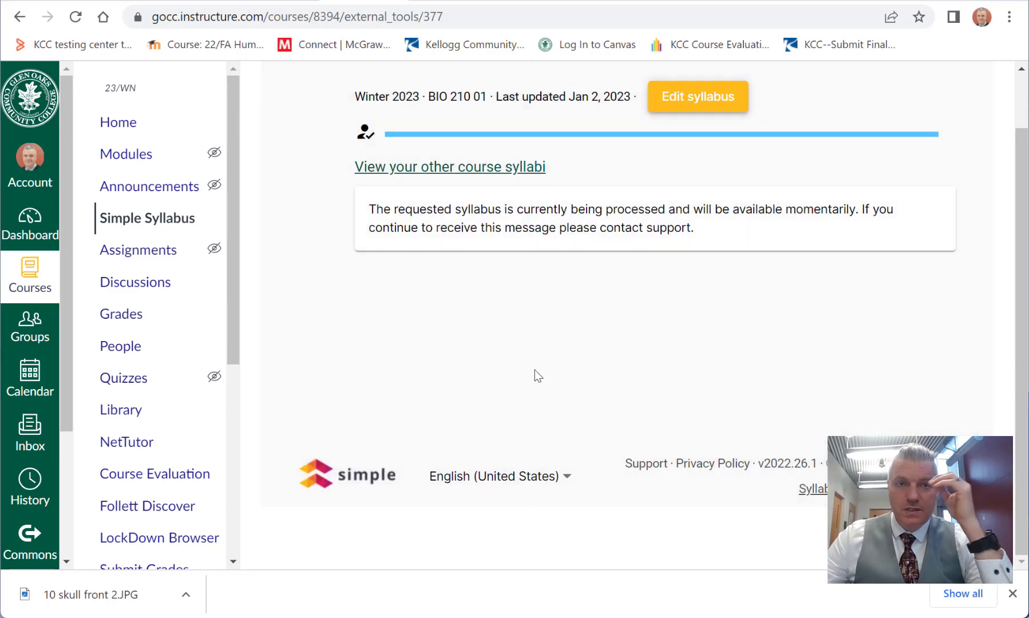
# Step: Go to the BIO-210-01 course home and reopen Simple Syllabus to load the submitted syllabus
pyautogui.scroll(1, 625, 341)
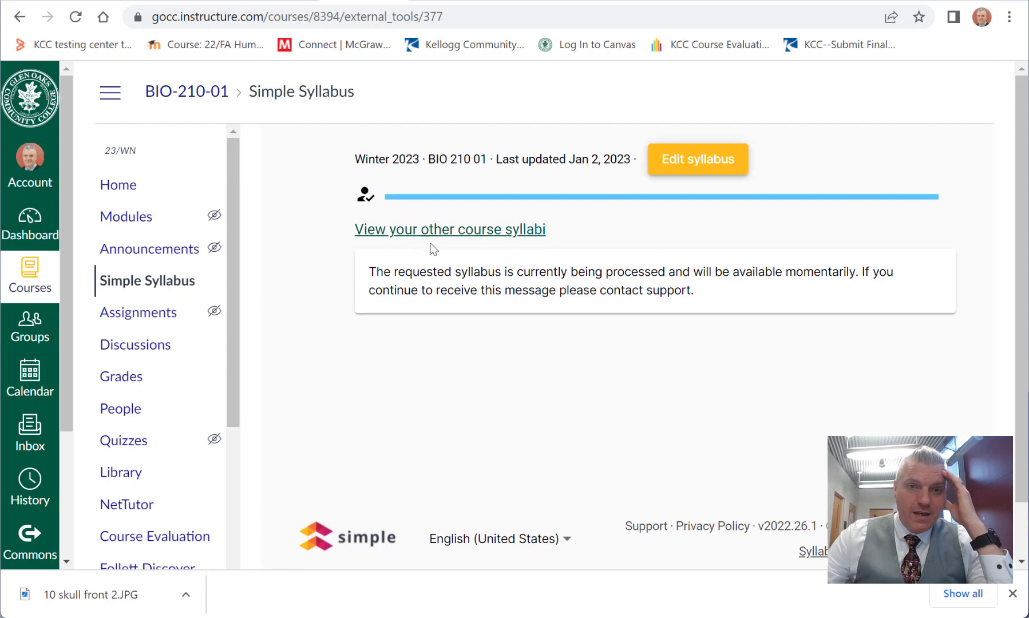
pyautogui.click(120, 186)
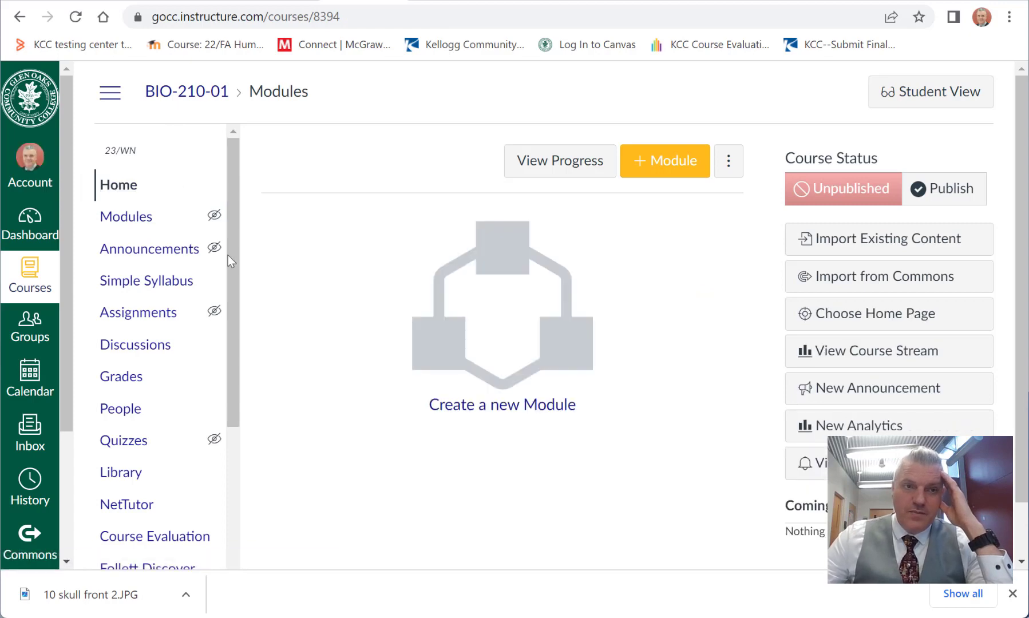
pyautogui.click(138, 283)
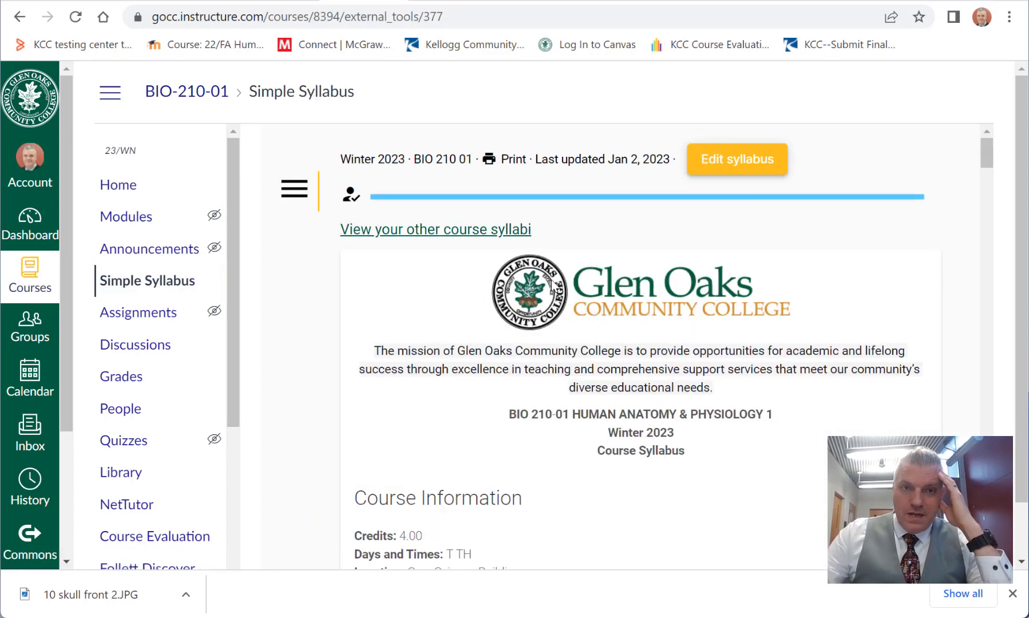
# Step: Review the submitted BIO-210-01 syllabus from course outcomes through policies and withdrawals, and check the course information and editing option
pyautogui.scroll(-20, 567, 291)
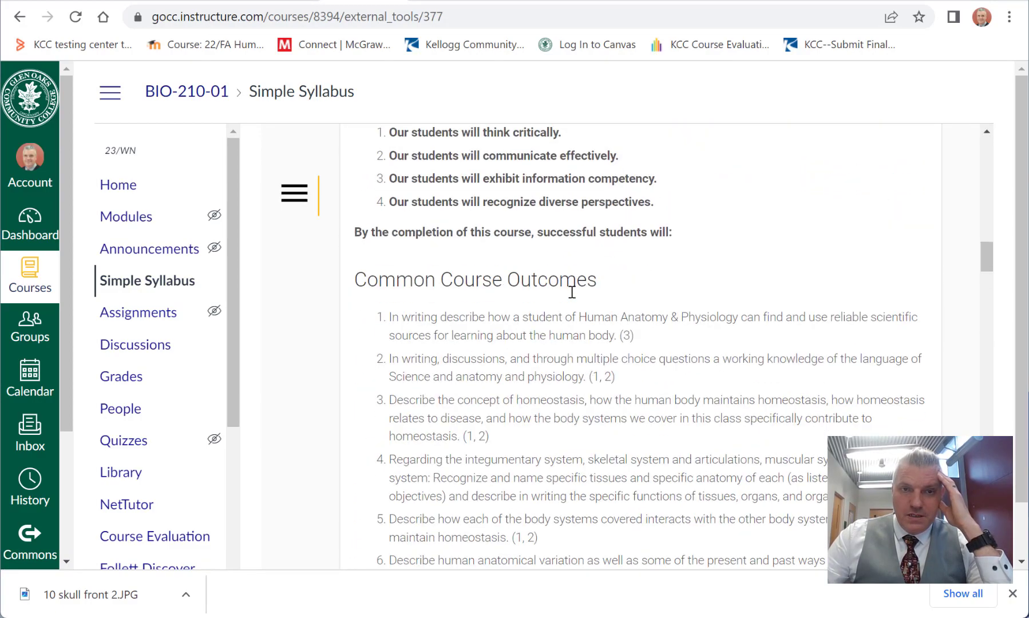
pyautogui.scroll(-20, 572, 292)
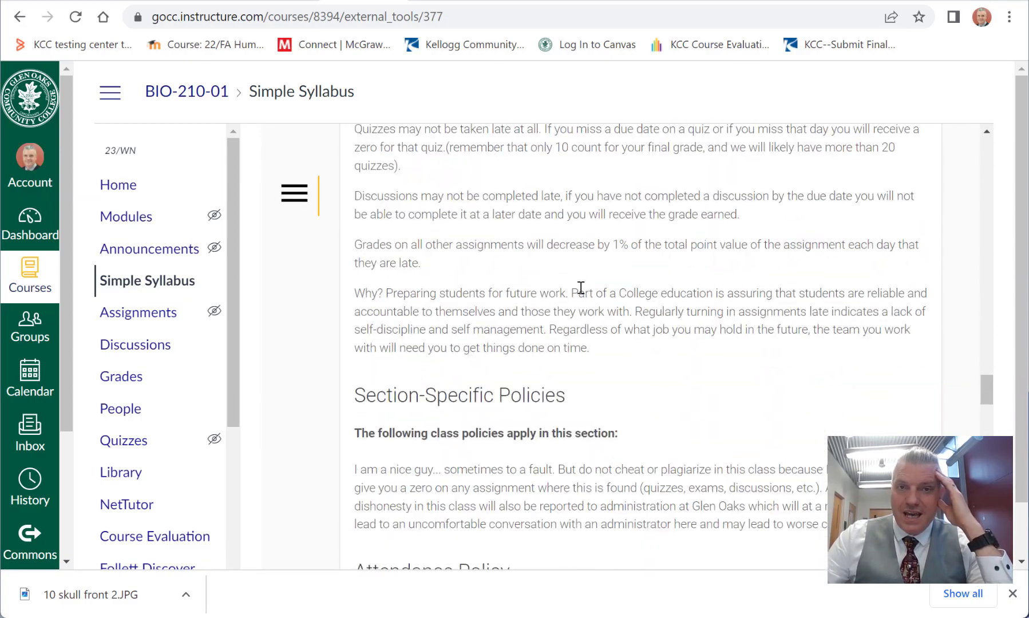
pyautogui.scroll(-18, 582, 285)
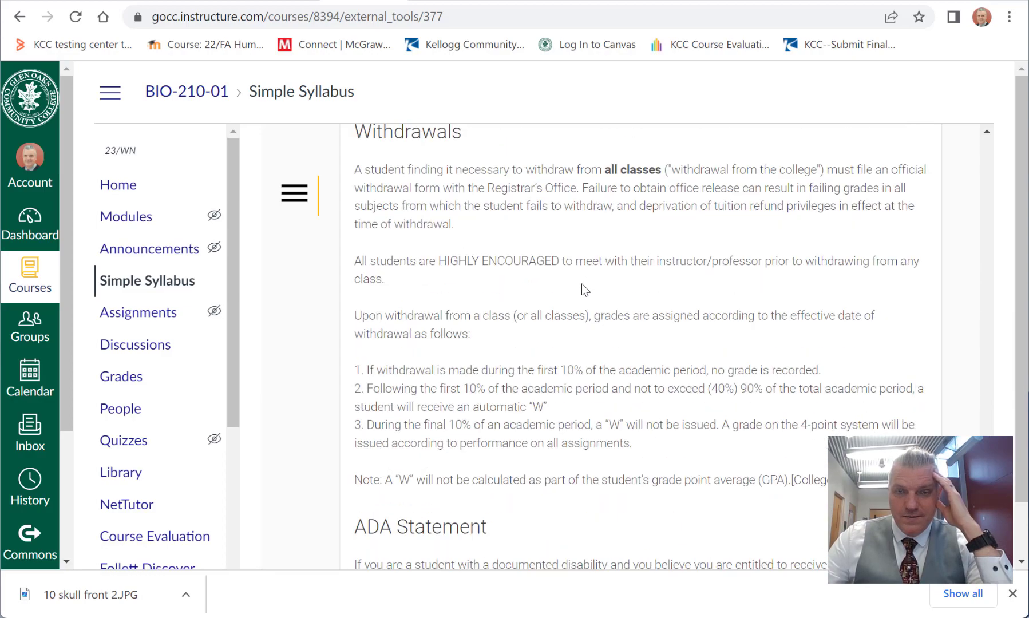
pyautogui.scroll(18, 582, 285)
pyautogui.scroll(20, 581, 282)
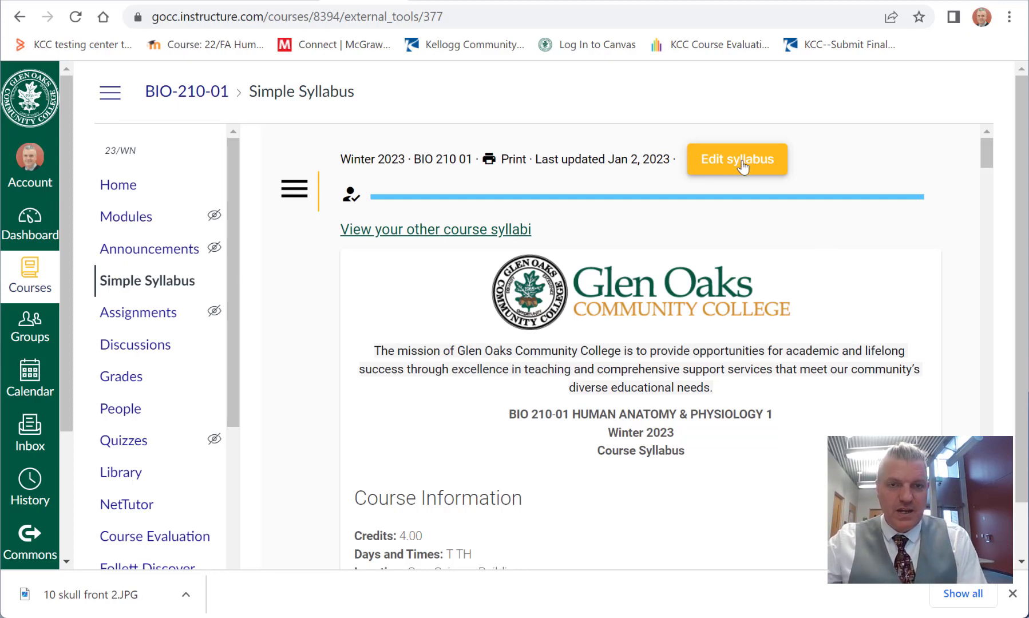
pyautogui.scroll(-5, 666, 375)
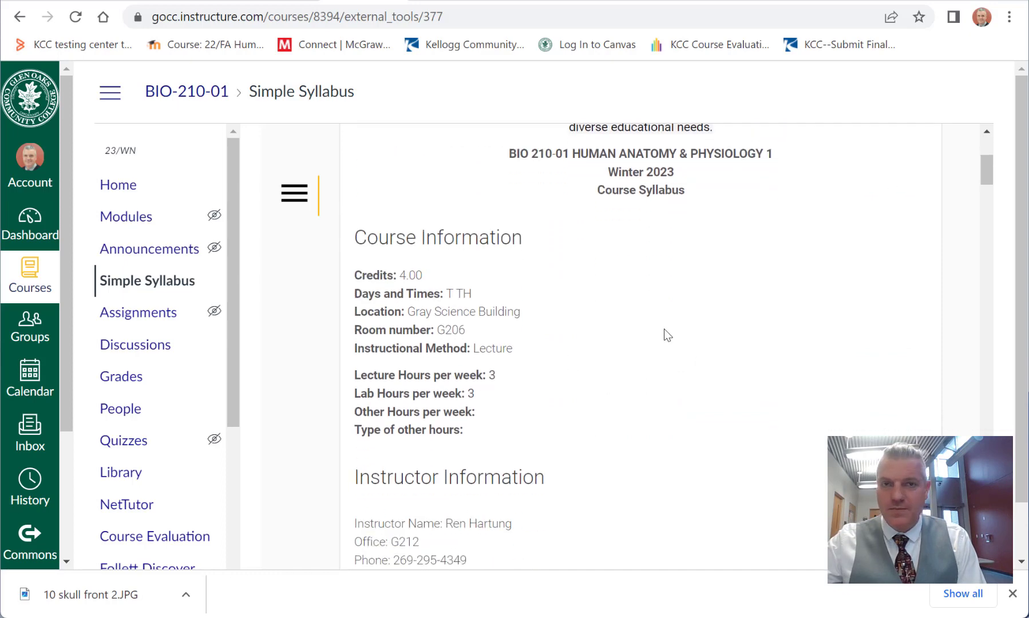
pyautogui.scroll(-2, 683, 336)
pyautogui.scroll(7, 687, 349)
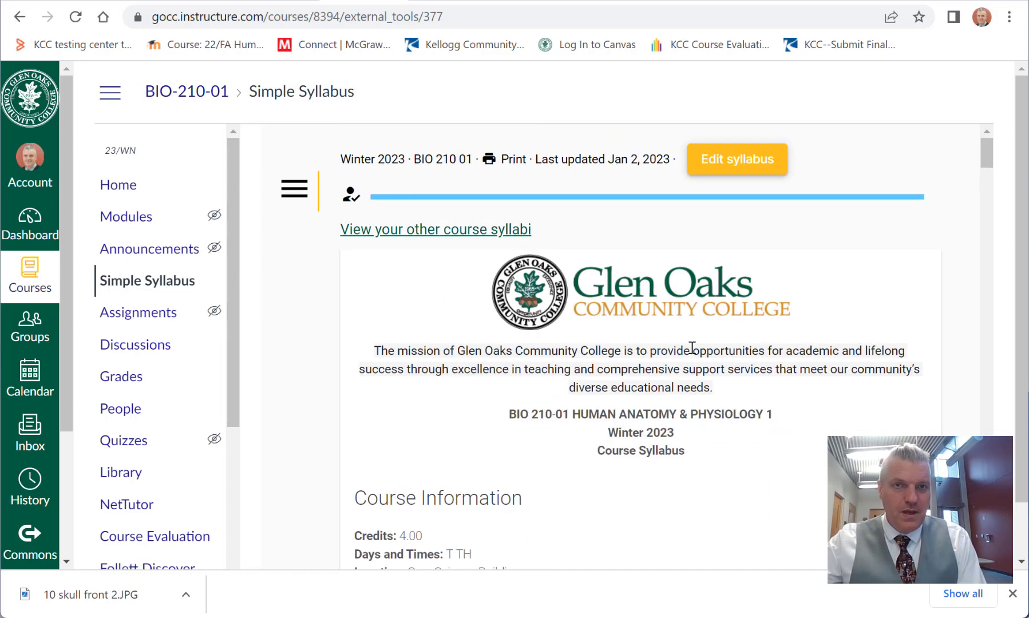